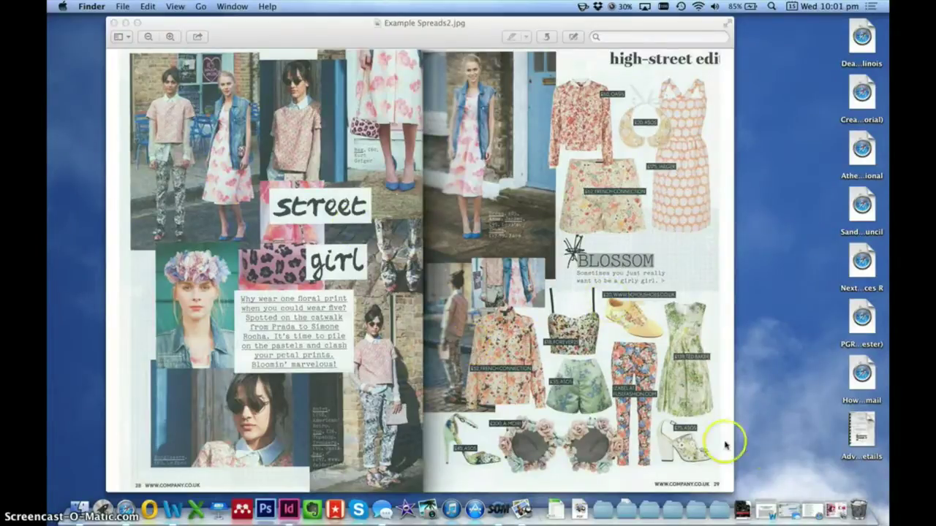
View the Example Spread2.jpg magazine layout for reference, and minimise both example spread windows
{"action": "left_click", "coordinate": [835, 503]}
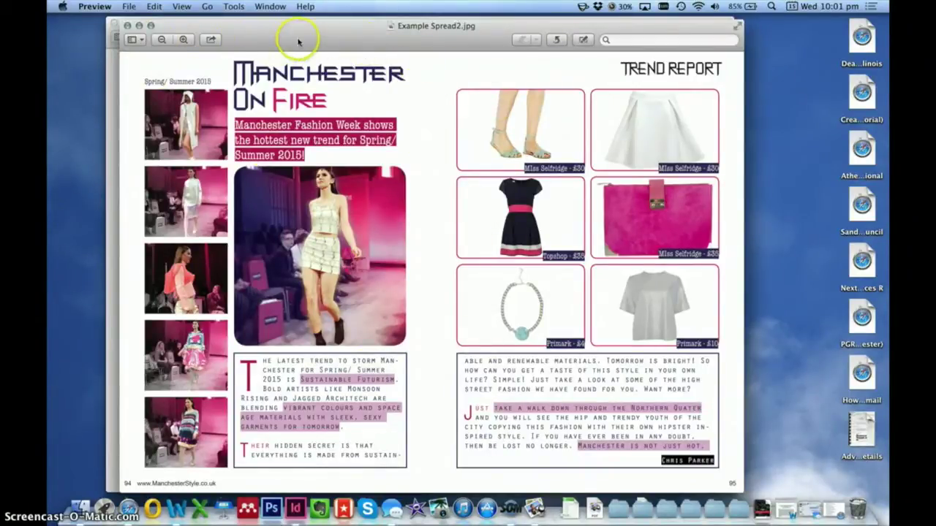
{"action": "left_click", "coordinate": [140, 26]}
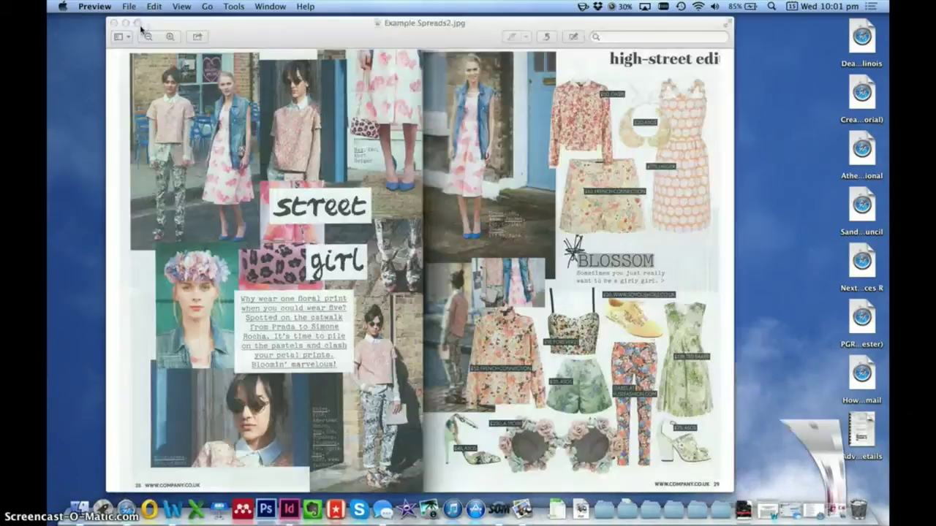
{"action": "left_click", "coordinate": [126, 24]}
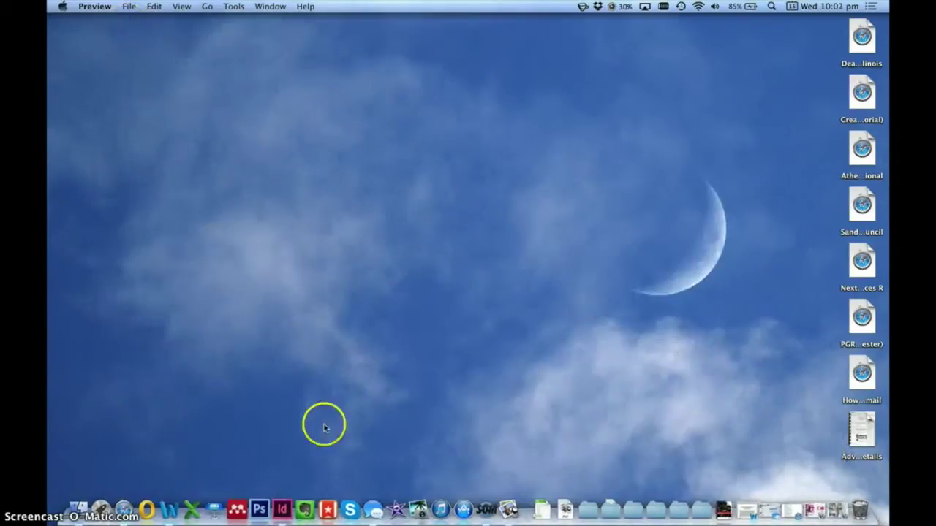
Switch to InDesign and create a new A4 print document with 3 facing pages and three columns
{"action": "left_click", "coordinate": [283, 502]}
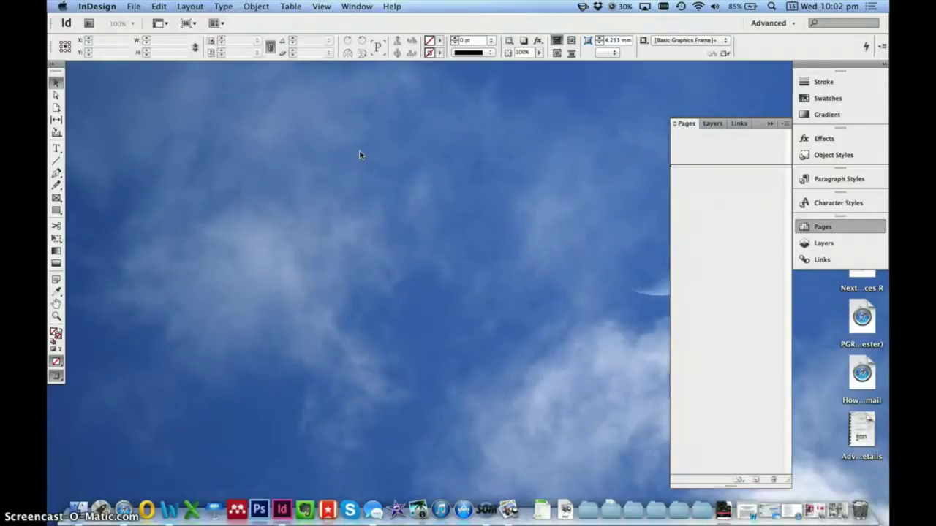
{"action": "left_click", "coordinate": [135, 10]}
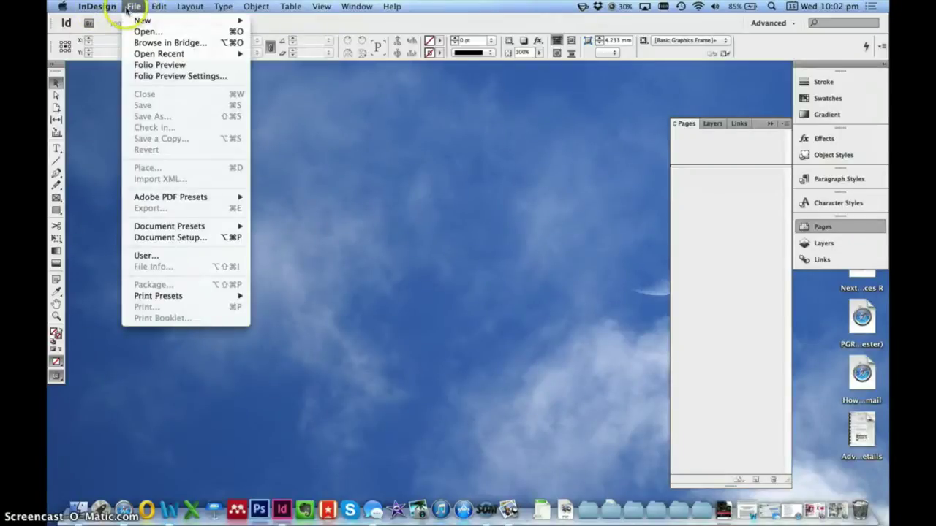
{"action": "mouse_move", "coordinate": [143, 21]}
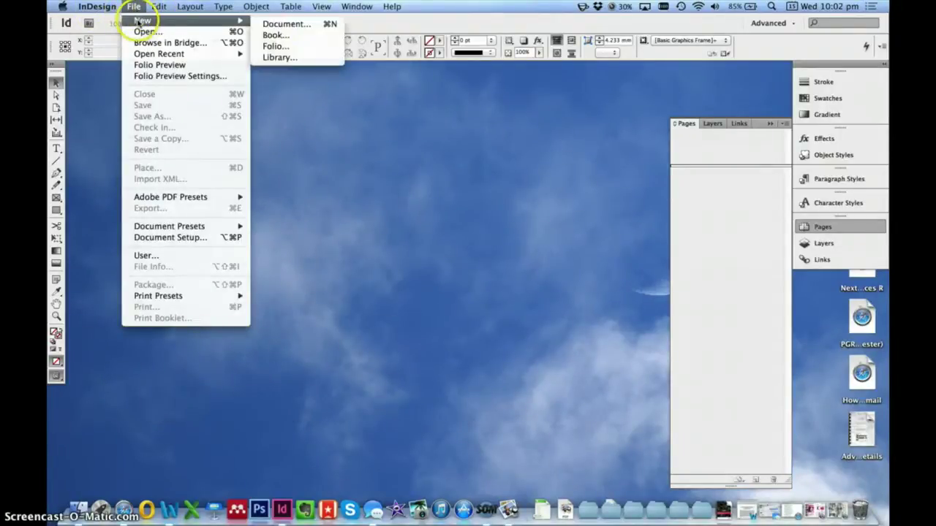
{"action": "left_click", "coordinate": [307, 23]}
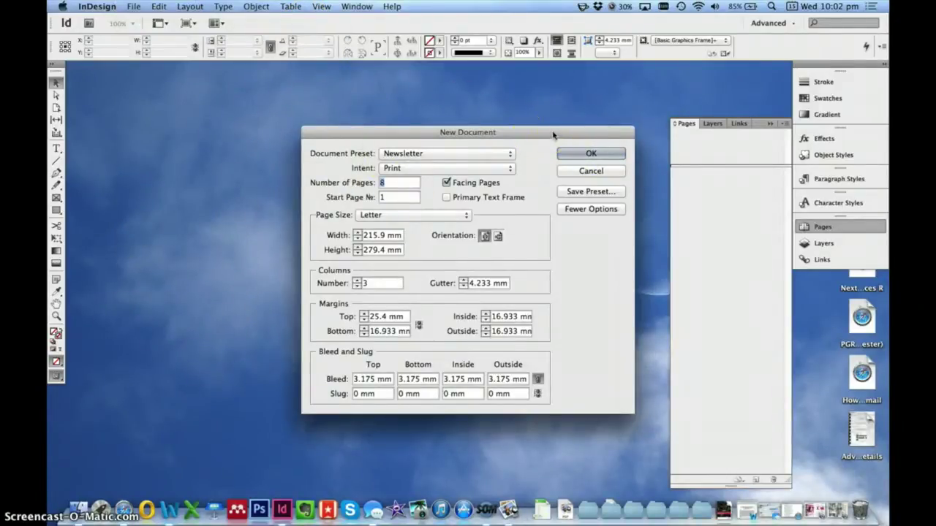
{"action": "left_click", "coordinate": [462, 171]}
{"action": "left_click", "coordinate": [489, 169]}
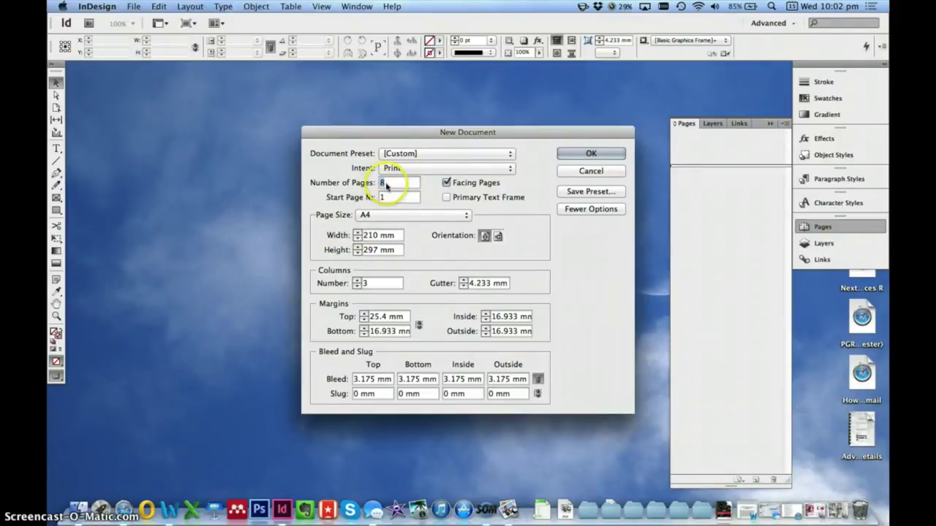
{"action": "type", "text": "3"}
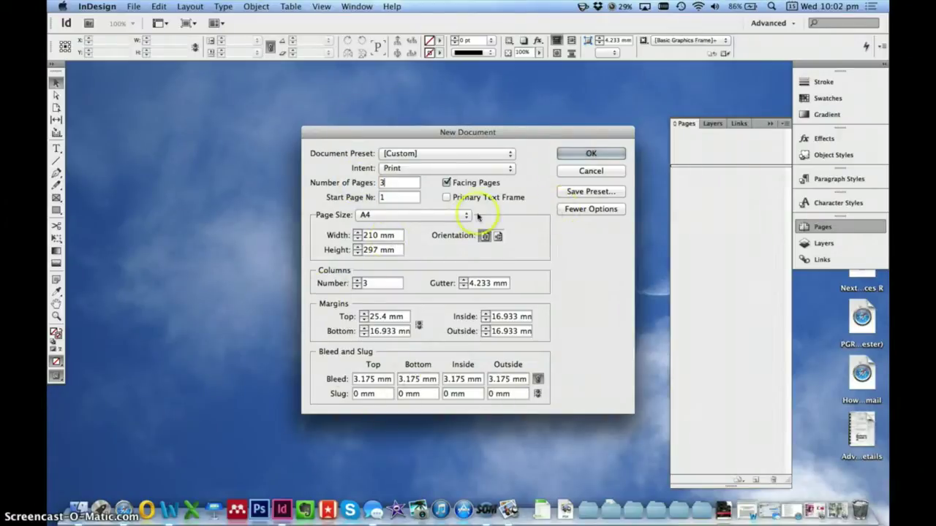
{"action": "left_click", "coordinate": [602, 153]}
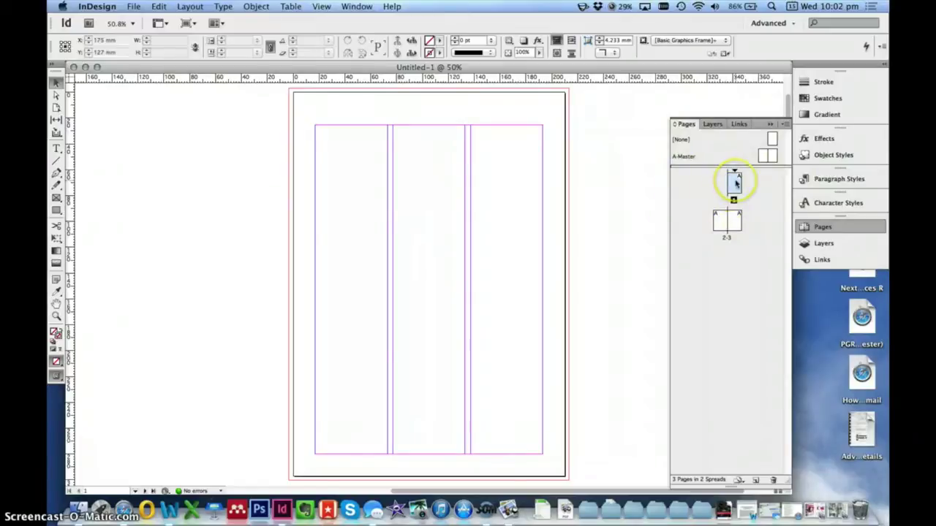
Display the double-page spread of pages 2-3 in full and clear the page overview from the work area
{"action": "left_click", "coordinate": [729, 218]}
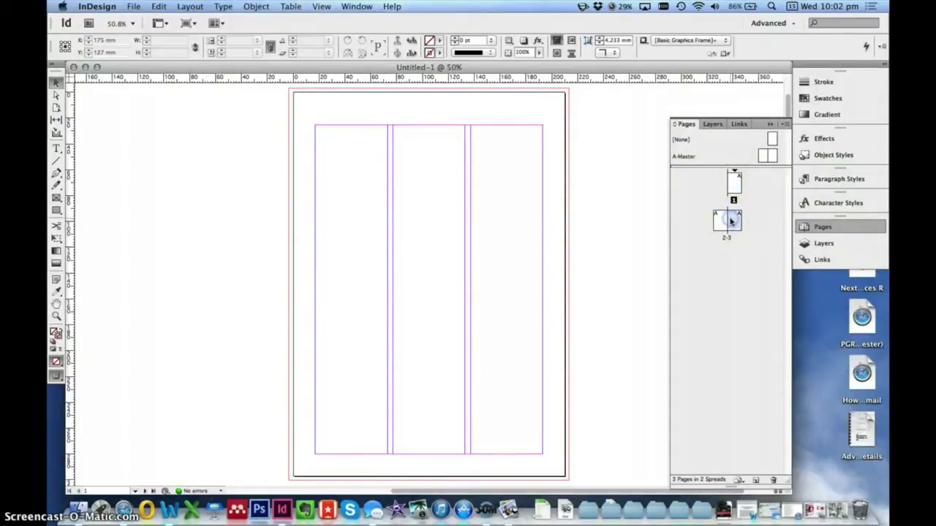
{"action": "double_click", "coordinate": [729, 218]}
{"action": "scroll", "coordinate": [566, 229], "scroll_direction": "left", "scroll_amount": 3}
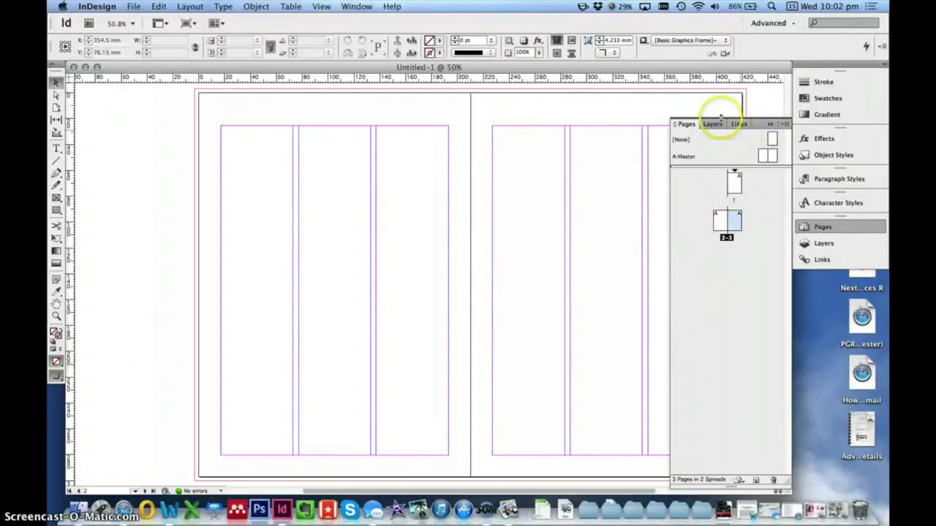
{"action": "left_click", "coordinate": [769, 125]}
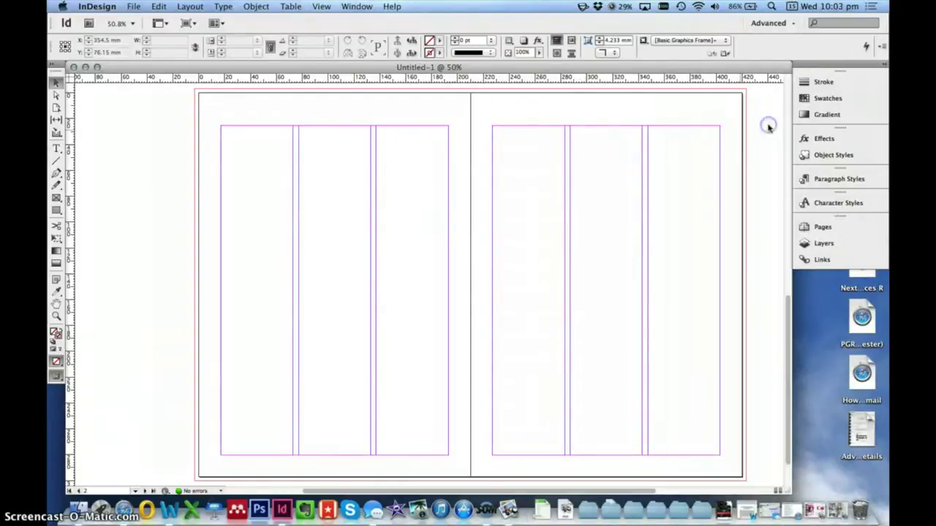
{"action": "left_click", "coordinate": [841, 243]}
{"action": "left_click", "coordinate": [842, 228]}
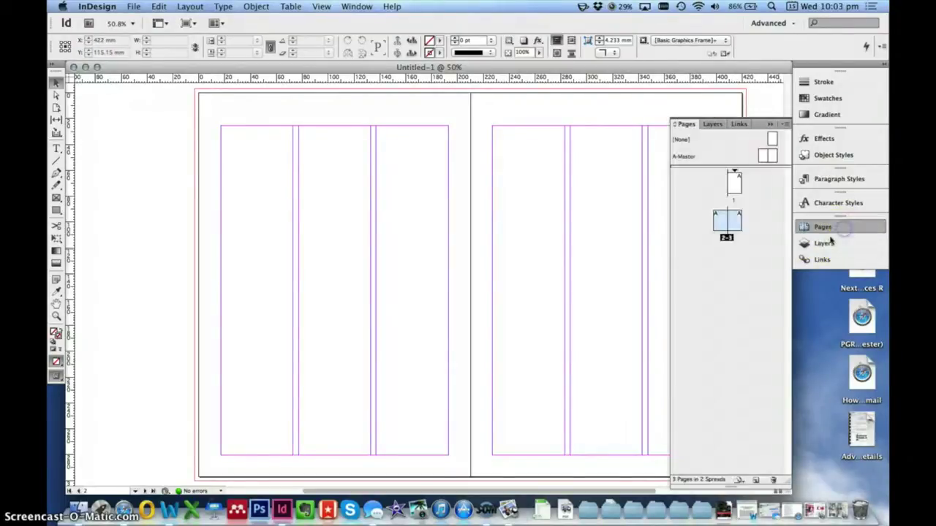
{"action": "left_click", "coordinate": [827, 246]}
{"action": "left_click", "coordinate": [842, 228]}
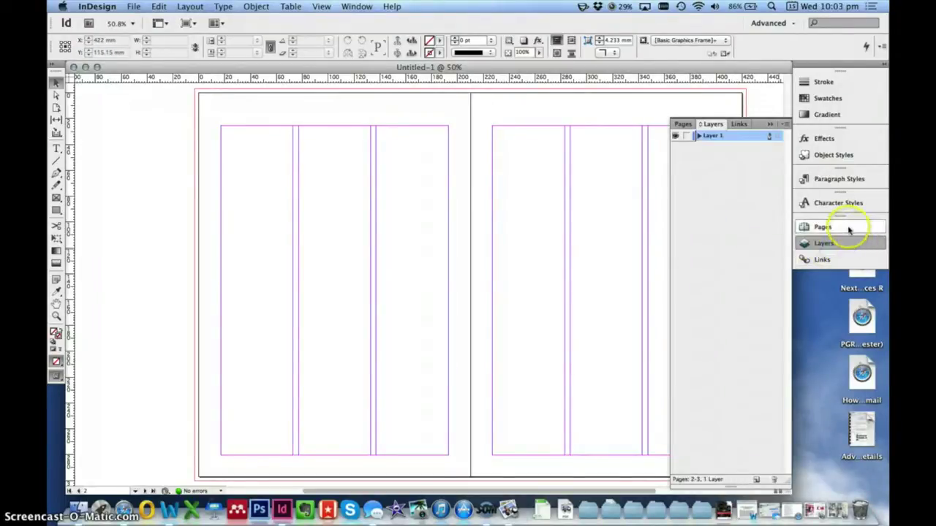
{"action": "left_click", "coordinate": [824, 243]}
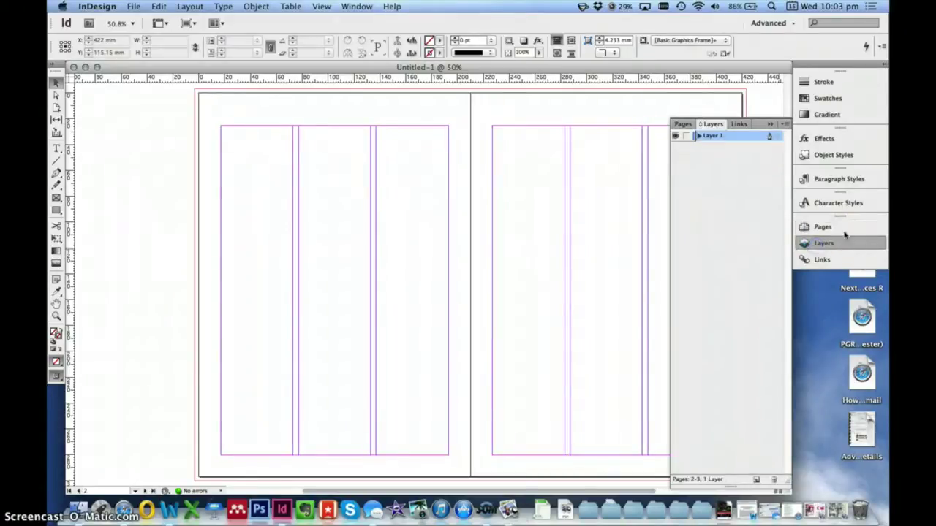
{"action": "left_click", "coordinate": [772, 126]}
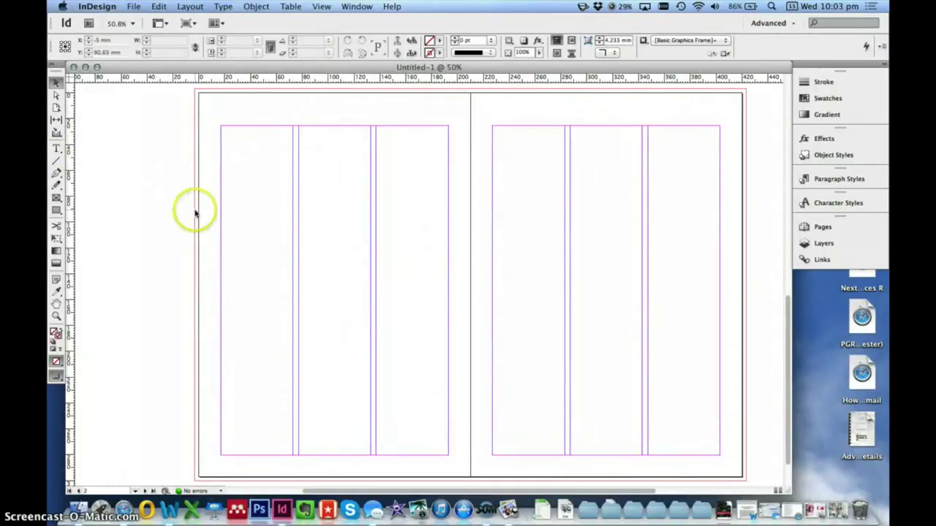
Start placing files and browse to Lectures, Fashion (MATS11301), Week 4, Images, Left Column
{"action": "left_click", "coordinate": [134, 6]}
{"action": "mouse_move", "coordinate": [97, 7]}
{"action": "mouse_move", "coordinate": [134, 6]}
{"action": "left_click", "coordinate": [190, 170]}
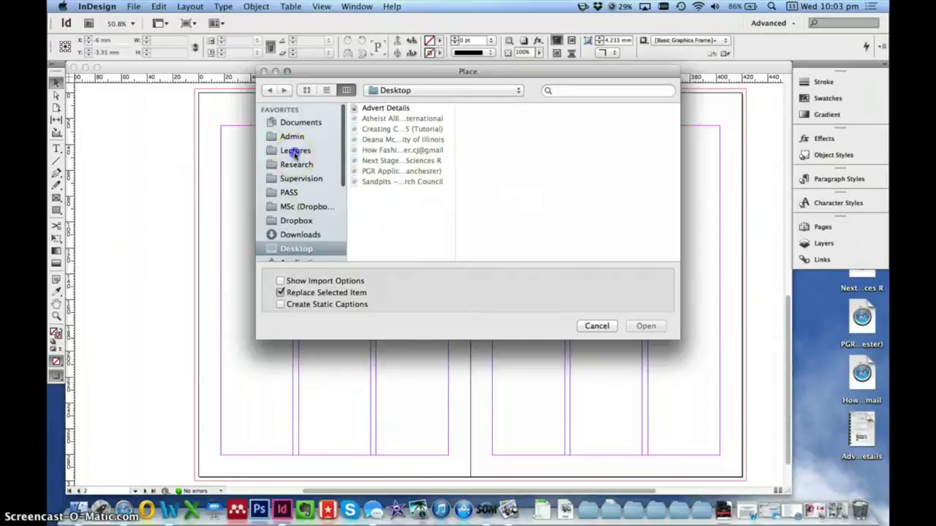
{"action": "left_click", "coordinate": [296, 152]}
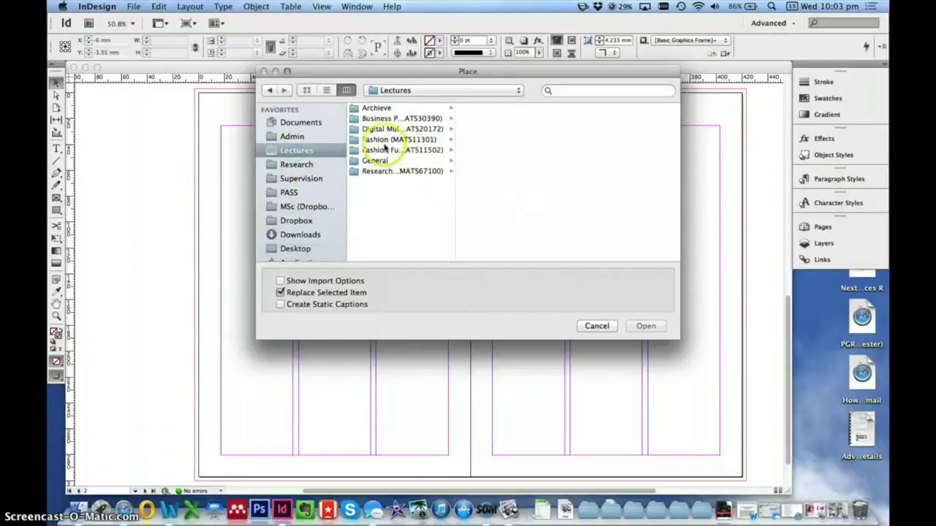
{"action": "left_click", "coordinate": [385, 140]}
{"action": "left_click", "coordinate": [484, 171]}
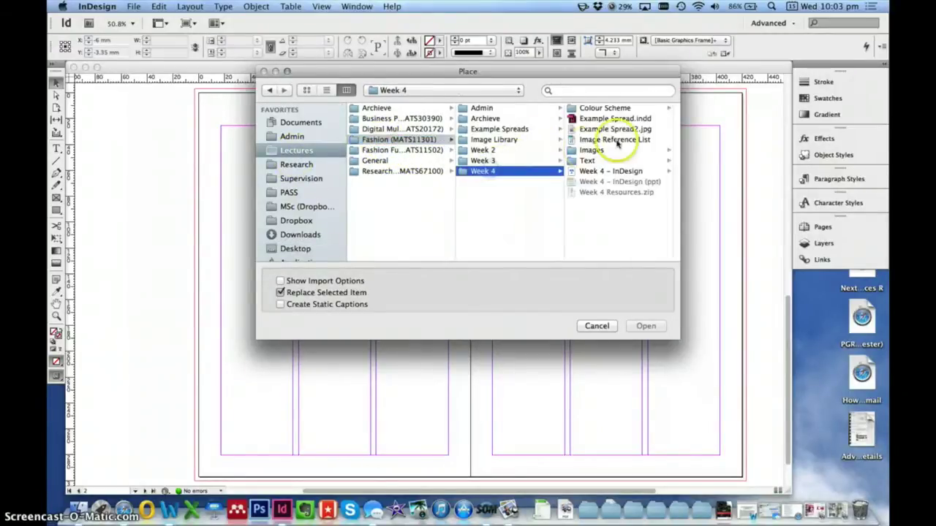
{"action": "left_click", "coordinate": [591, 150]}
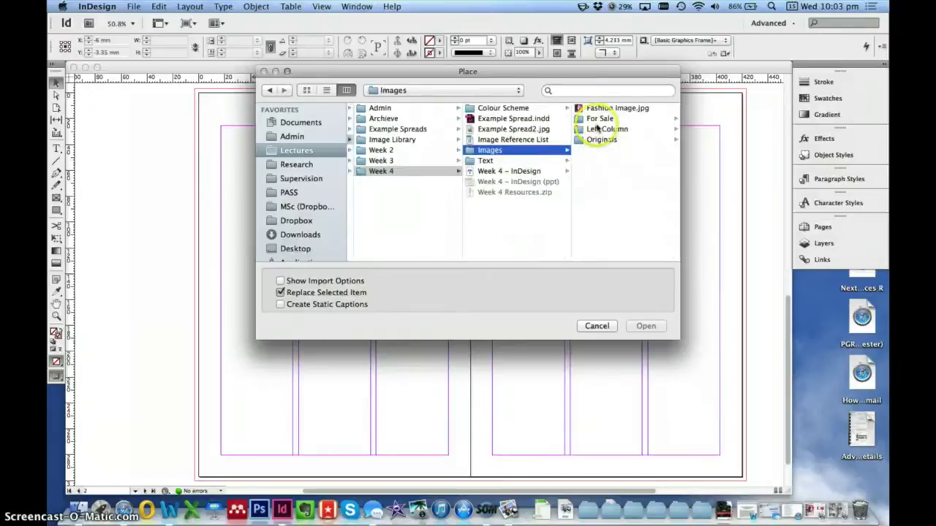
{"action": "left_click", "coordinate": [598, 129]}
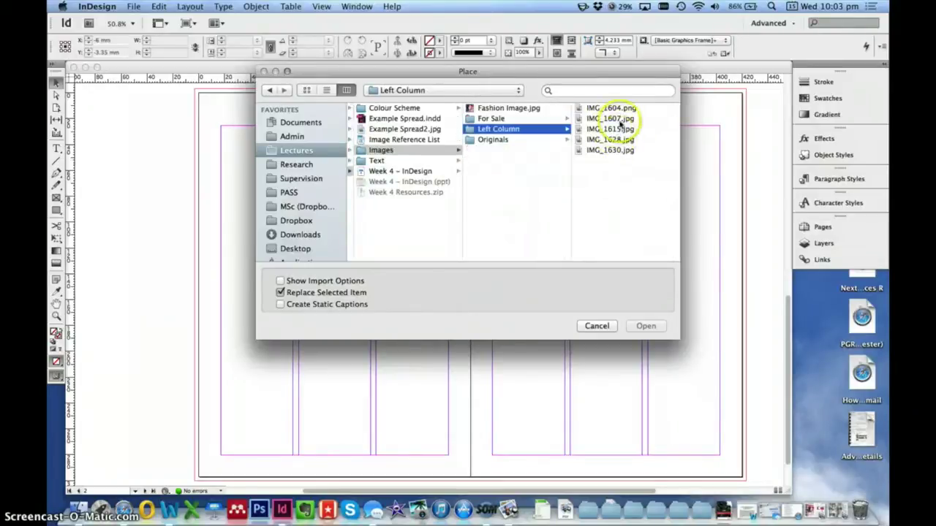
Preview the Left Column pictures and load all five, IMG_1604.png through IMG_1630.jpg, for placing
{"action": "left_click", "coordinate": [611, 109]}
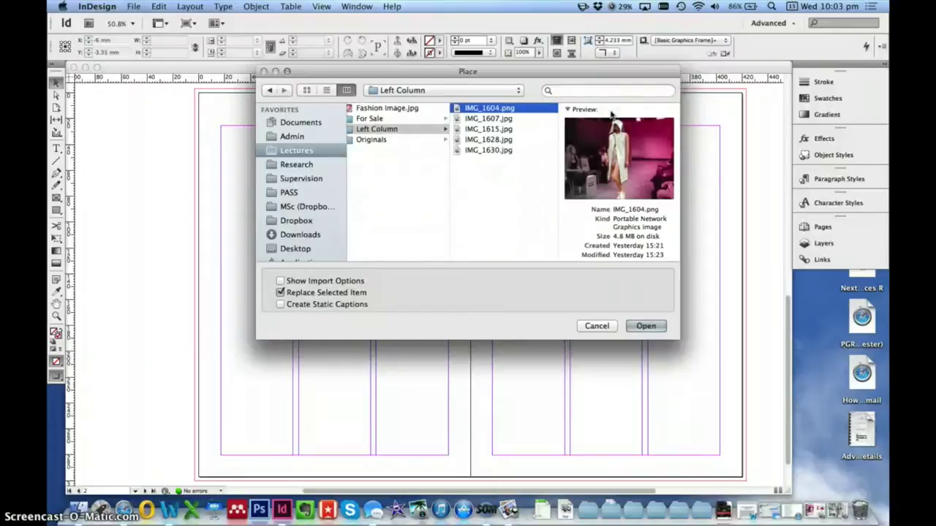
{"action": "left_click", "coordinate": [491, 120]}
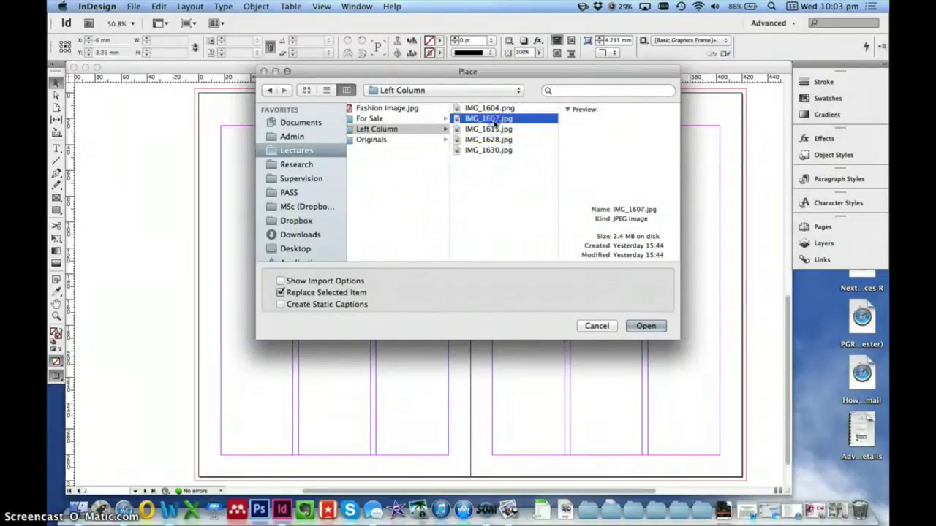
{"action": "left_click", "coordinate": [492, 130]}
{"action": "left_click", "coordinate": [489, 140]}
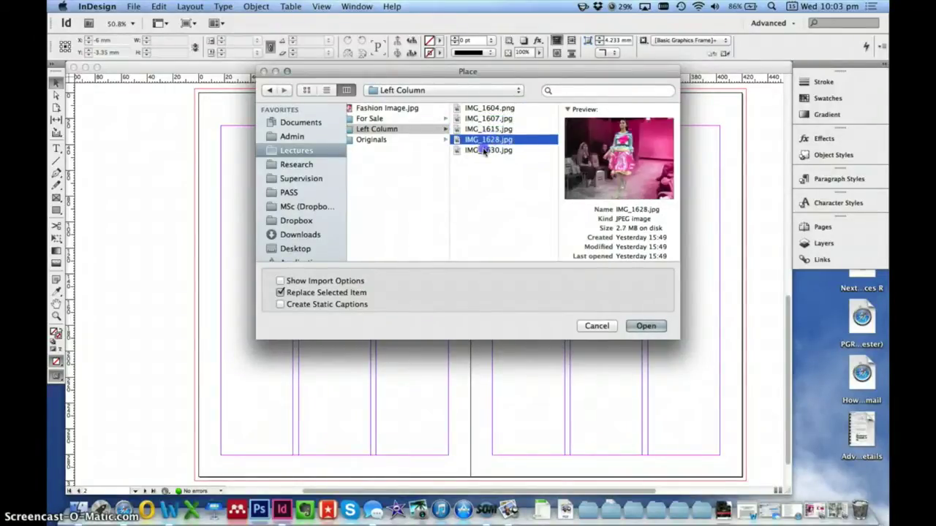
{"action": "left_click", "coordinate": [484, 149]}
{"action": "left_click", "coordinate": [494, 108]}
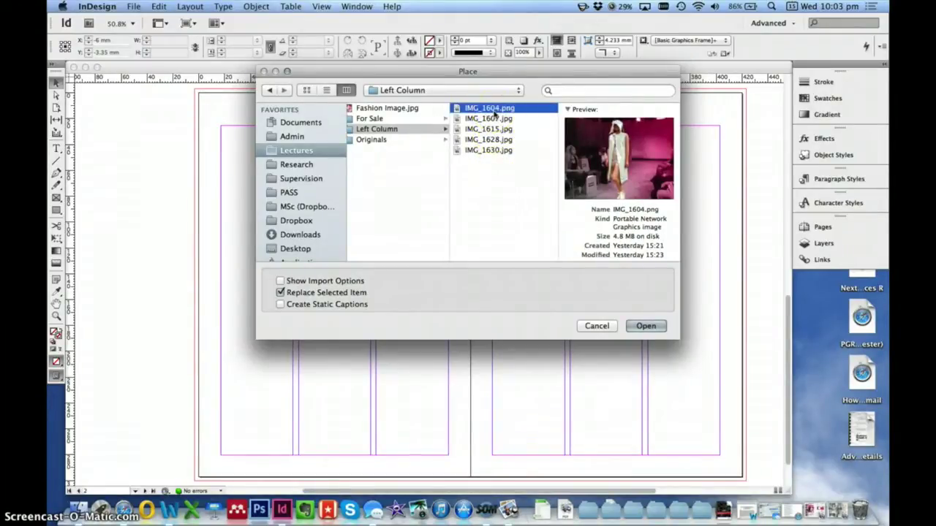
{"action": "left_click", "coordinate": [476, 150], "text": "shift"}
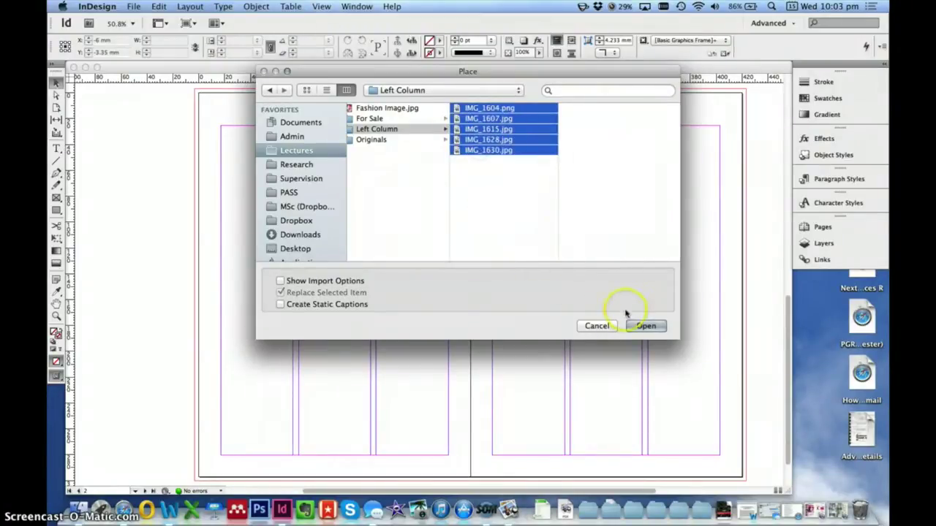
{"action": "left_click", "coordinate": [646, 326]}
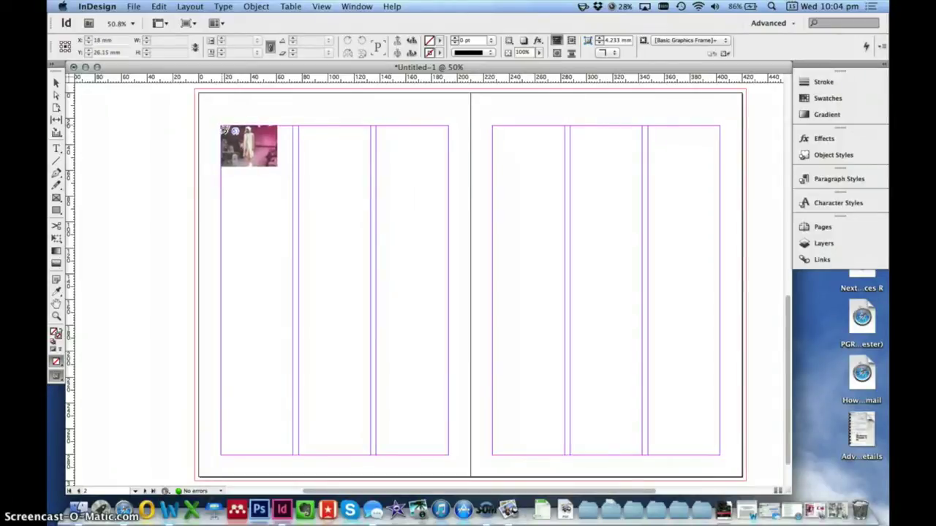
Place the five loaded images as an evenly spaced vertical stack filling page 2's first column, about 58 mm wide and 255 mm high
{"action": "left_click_drag", "start_coordinate": [223, 129], "coordinate": [307, 216]}
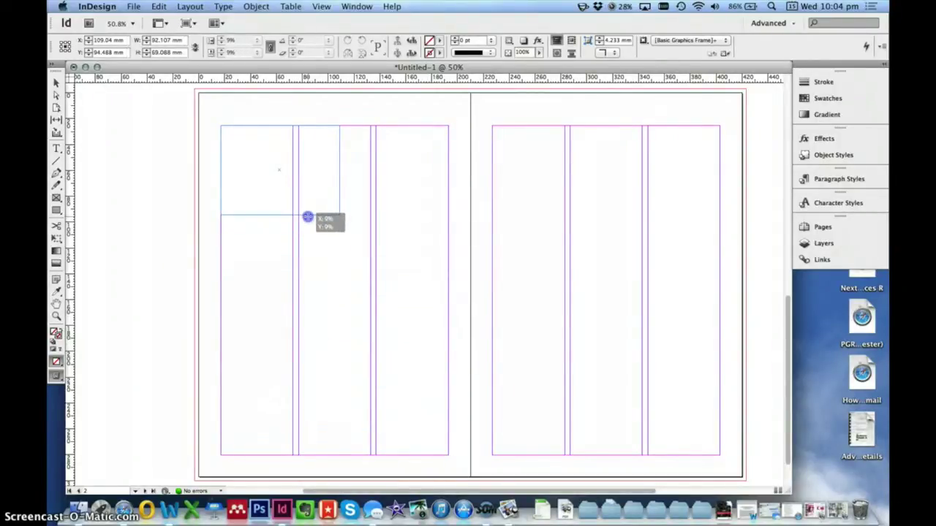
{"action": "left_click_drag", "start_coordinate": [308, 217], "coordinate": [308, 217]}
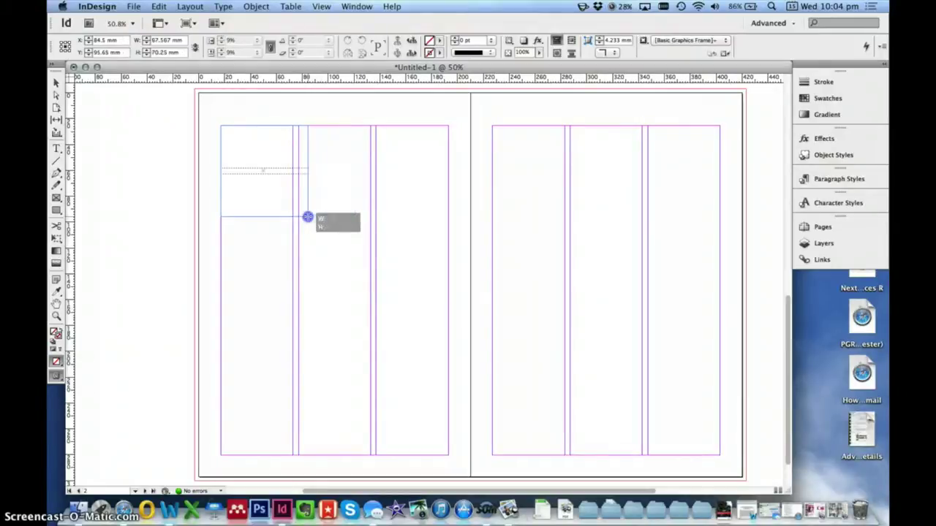
{"action": "key", "text": "Up"}
{"action": "left_click_drag", "start_coordinate": [307, 217], "coordinate": [279, 407]}
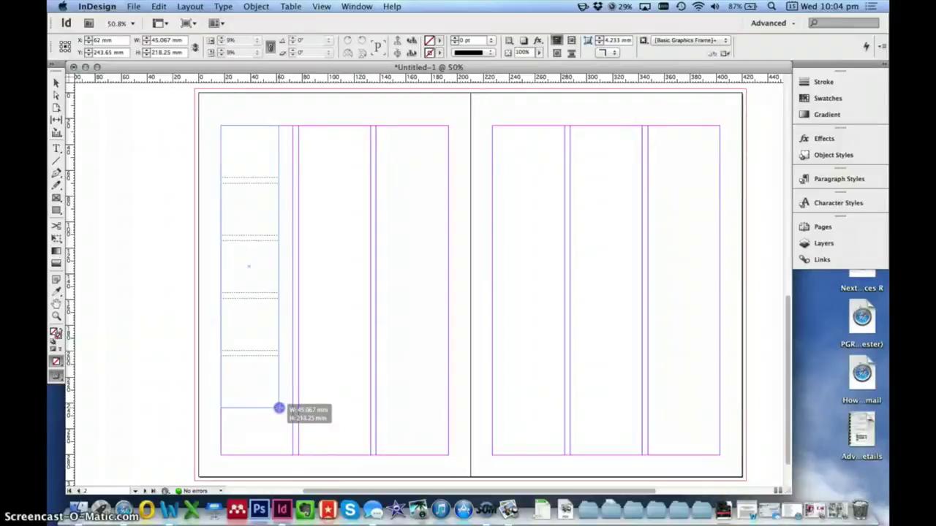
{"action": "left_click_drag", "start_coordinate": [280, 408], "coordinate": [298, 455]}
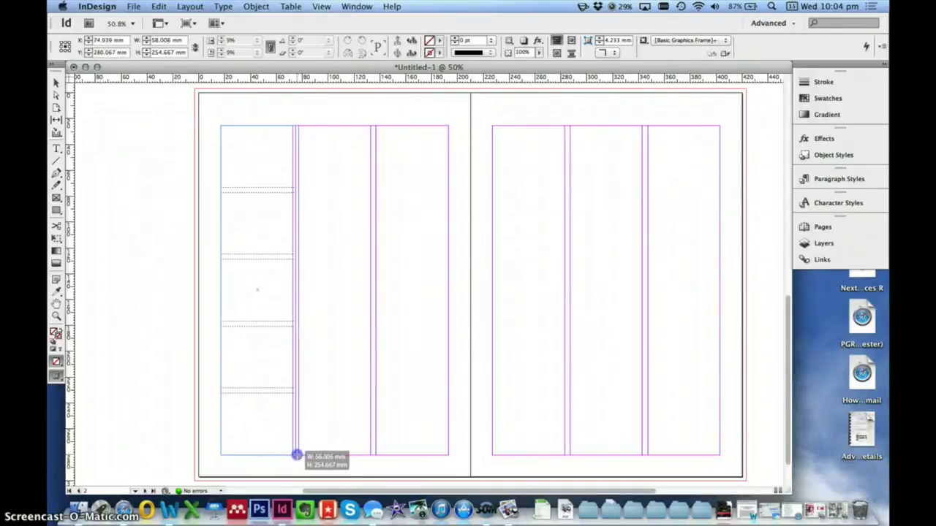
{"action": "left_click_drag", "start_coordinate": [292, 455], "coordinate": [289, 455]}
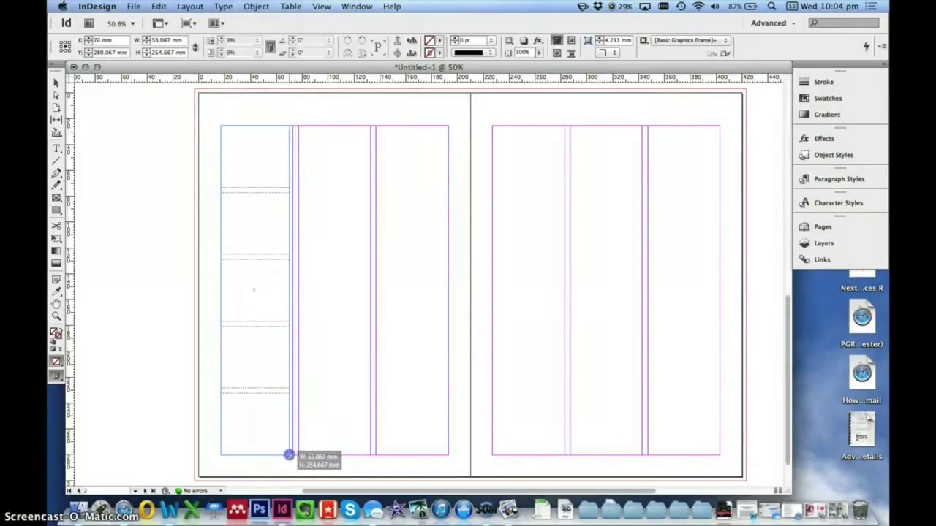
{"action": "left_click_drag", "start_coordinate": [289, 456], "coordinate": [296, 455]}
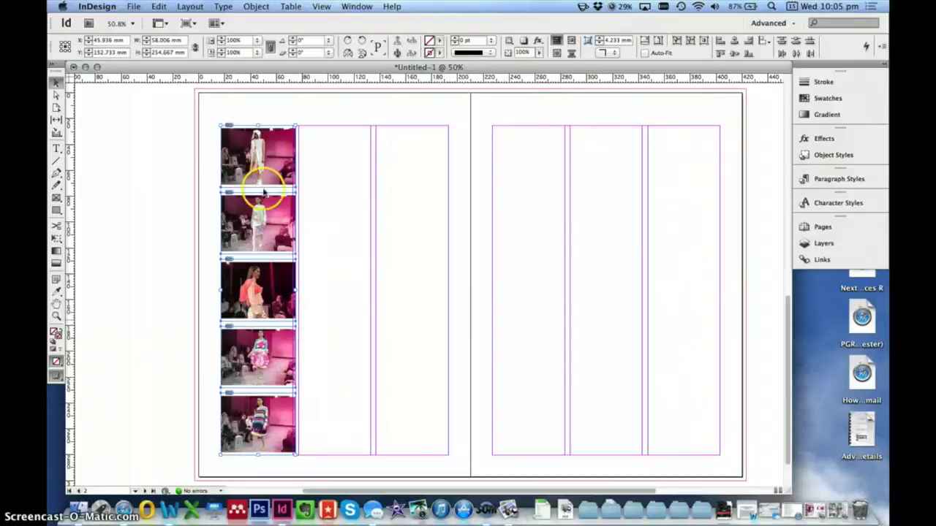
{"action": "left_click", "coordinate": [56, 82]}
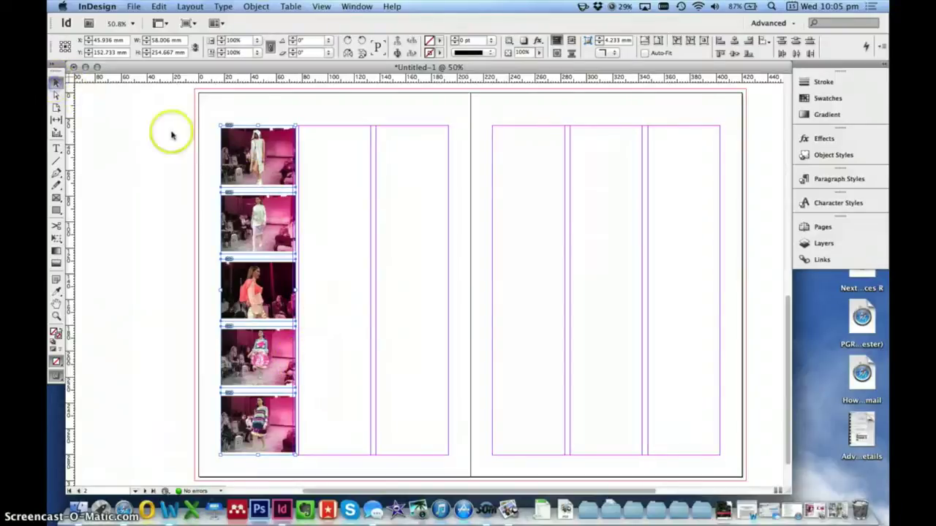
{"action": "left_click", "coordinate": [306, 116]}
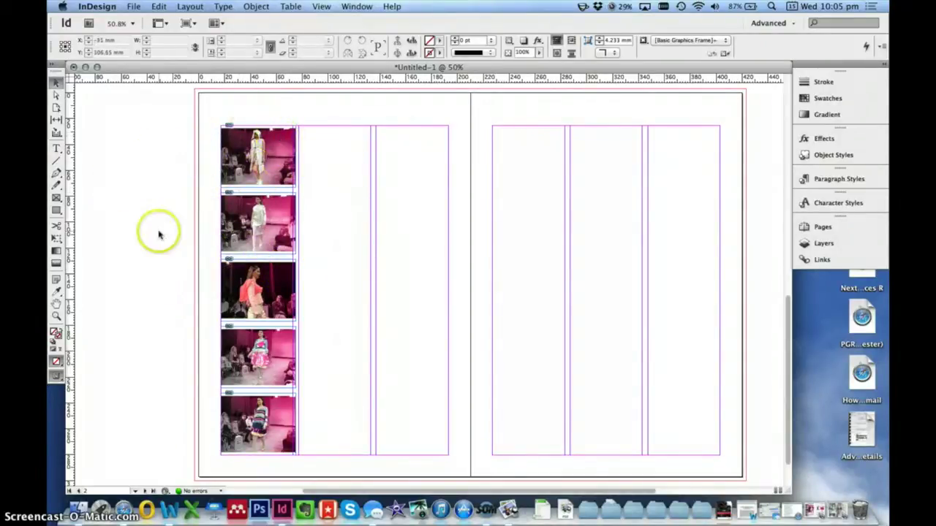
{"action": "left_click", "coordinate": [56, 316]}
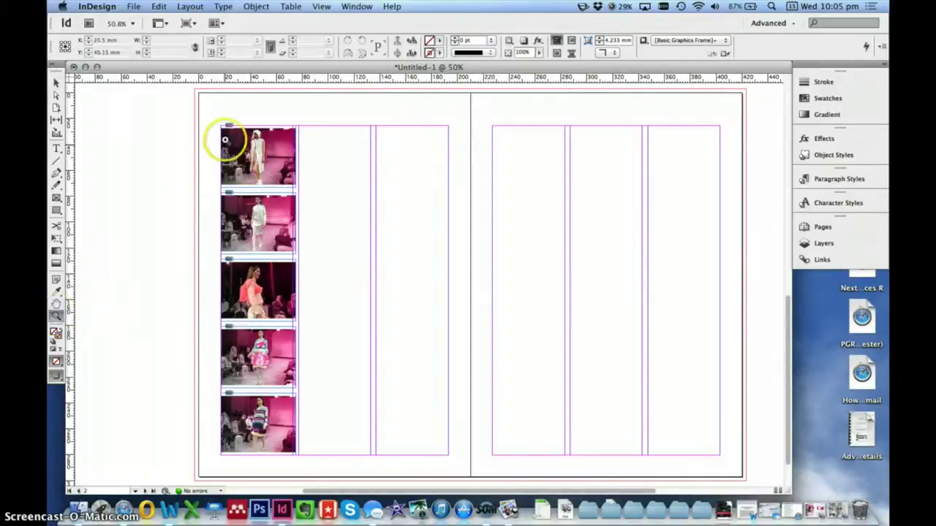
{"action": "left_click_drag", "start_coordinate": [247, 146], "coordinate": [261, 156]}
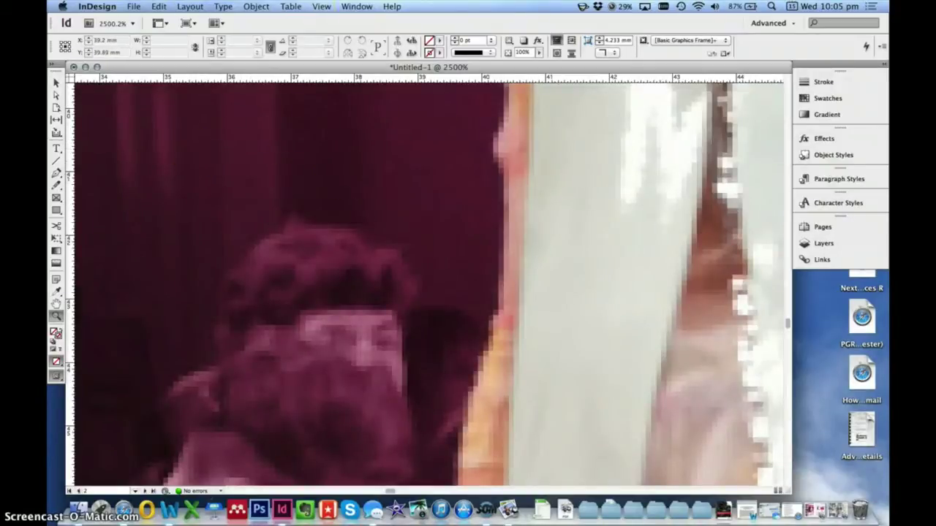
{"action": "left_click", "coordinate": [321, 7]}
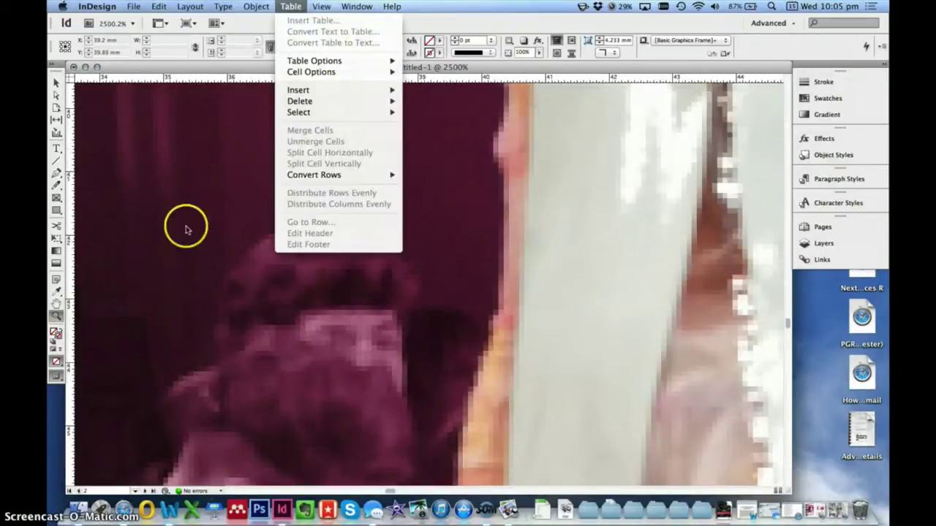
{"action": "mouse_move", "coordinate": [322, 7]}
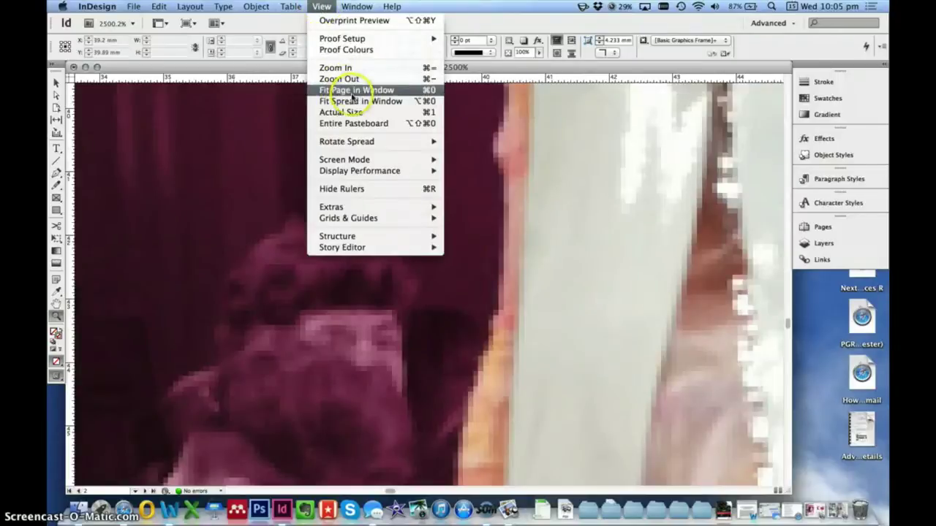
{"action": "left_click", "coordinate": [394, 101]}
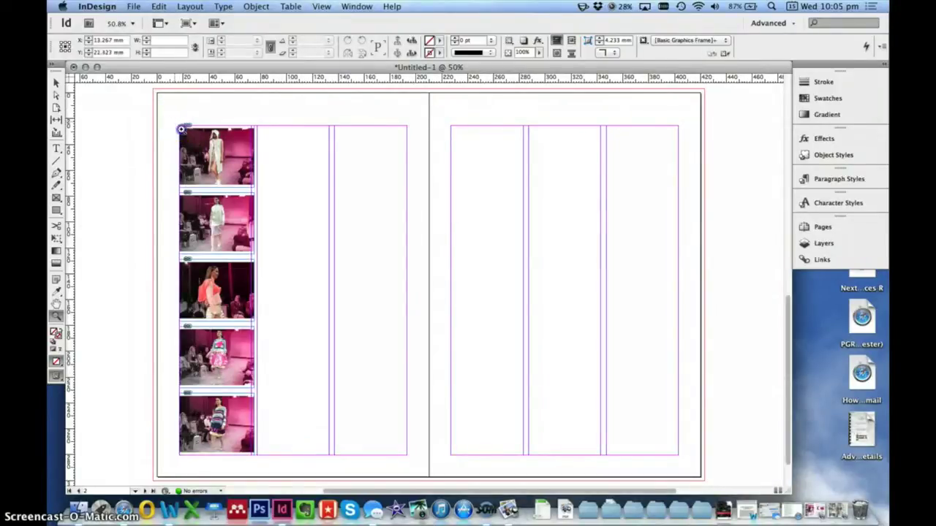
Enlarge the top runway picture inside its frame proportionally to about 60.7 mm wide and 45.5 mm high, reaching the frame's upper edge
{"action": "left_click_drag", "start_coordinate": [268, 193], "coordinate": [265, 190]}
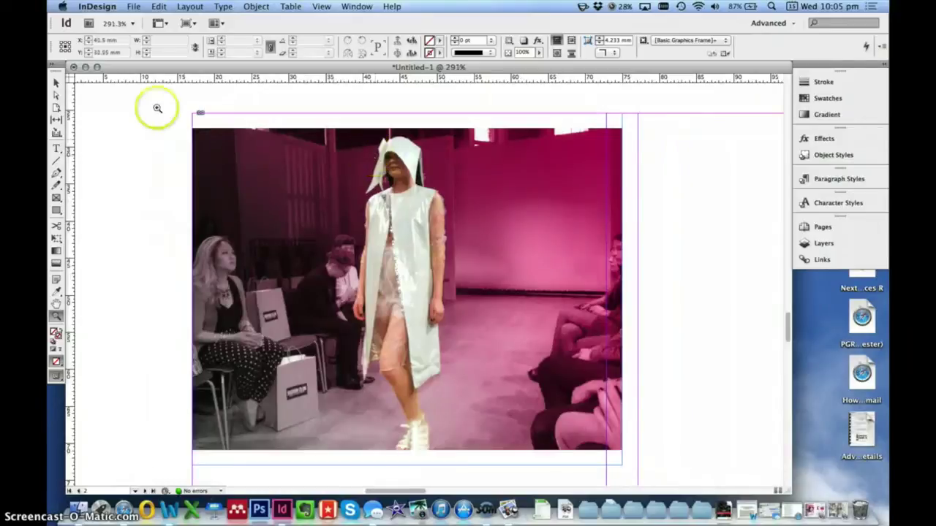
{"action": "left_click", "coordinate": [56, 82]}
{"action": "left_click", "coordinate": [204, 117]}
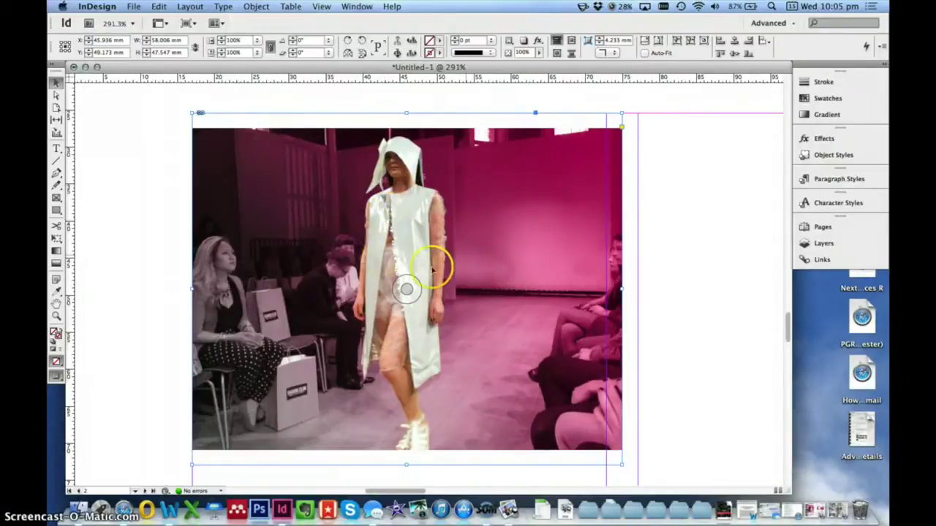
{"action": "left_click", "coordinate": [408, 291]}
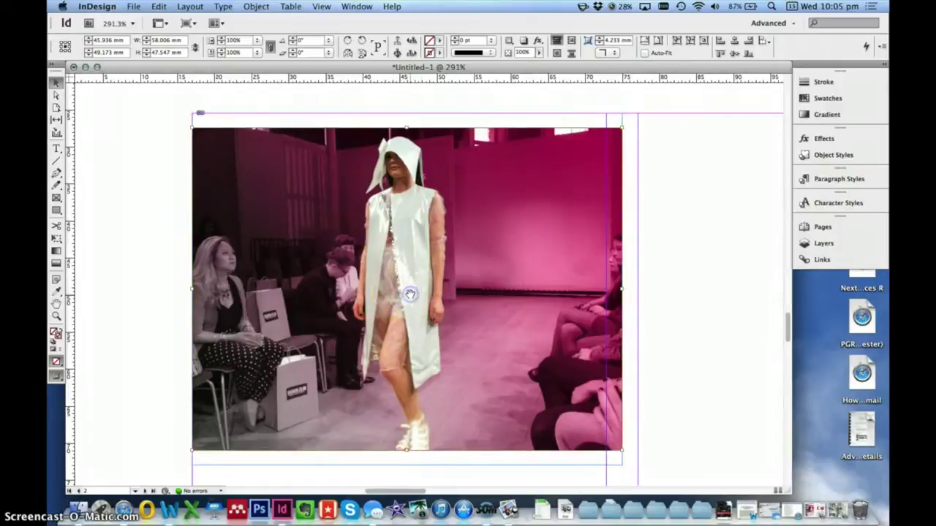
{"action": "left_click", "coordinate": [455, 288]}
{"action": "left_click", "coordinate": [407, 283]}
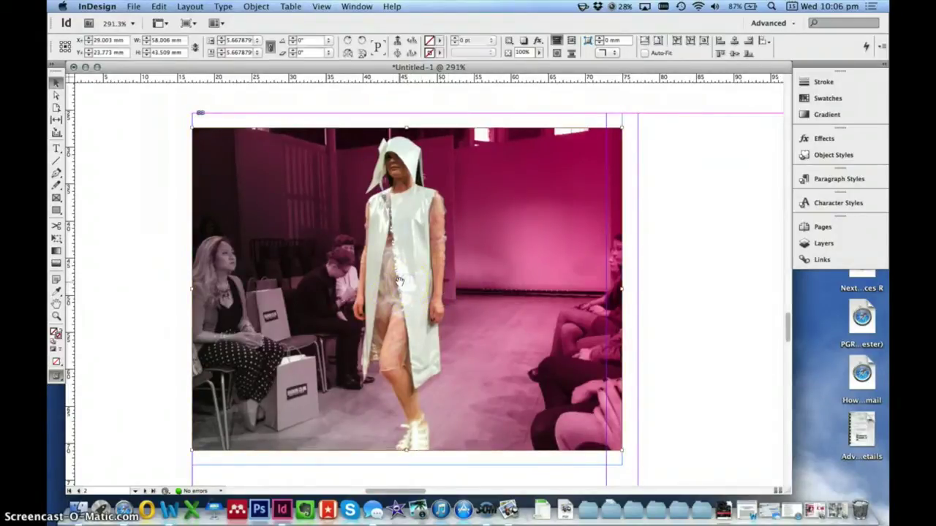
{"action": "left_click", "coordinate": [147, 257]}
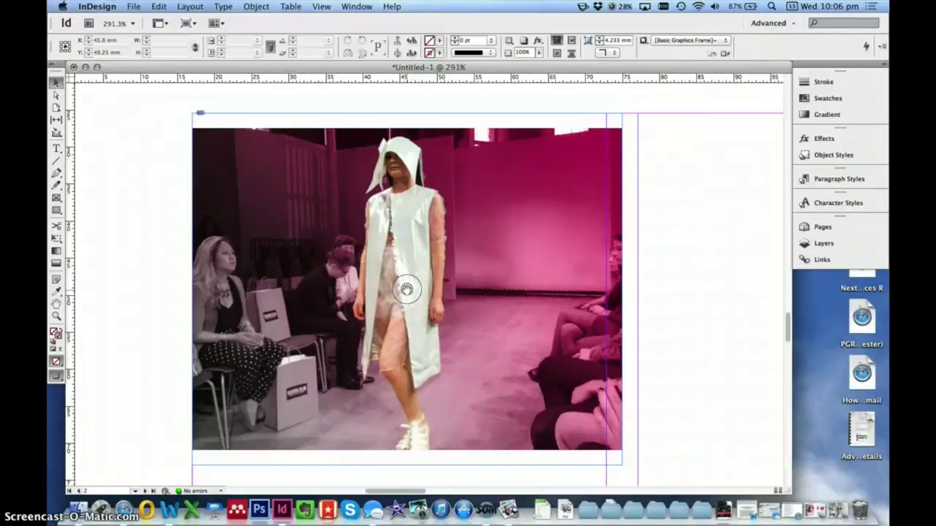
{"action": "left_click", "coordinate": [406, 289]}
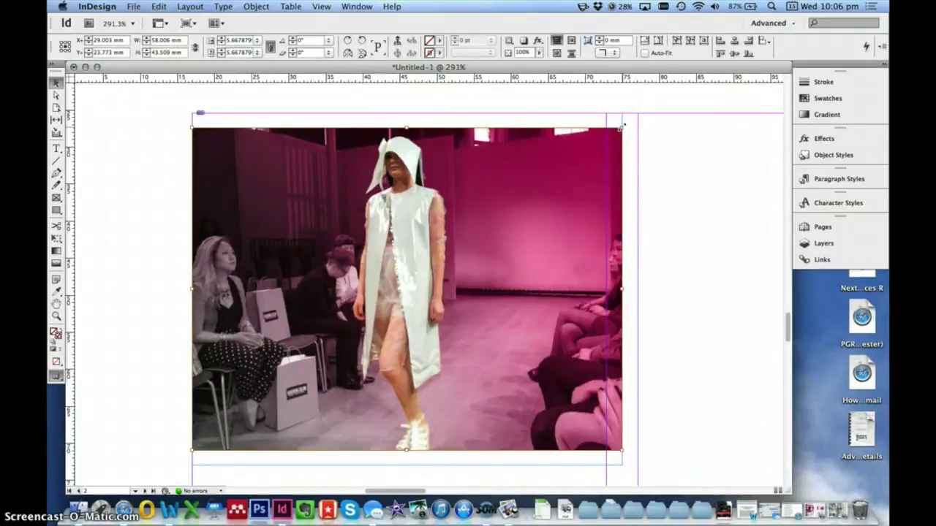
{"action": "left_click_drag", "start_coordinate": [621, 127], "coordinate": [668, 105]}
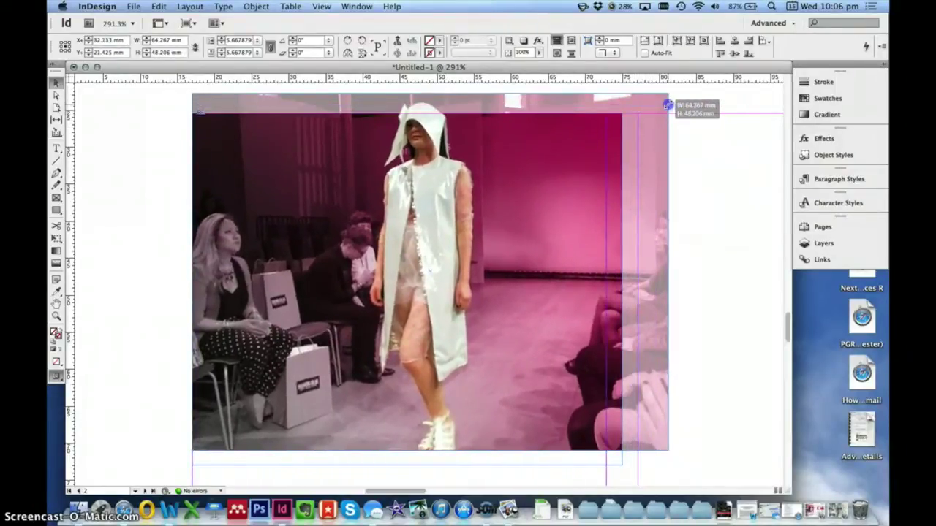
{"action": "left_click_drag", "start_coordinate": [667, 105], "coordinate": [641, 114]}
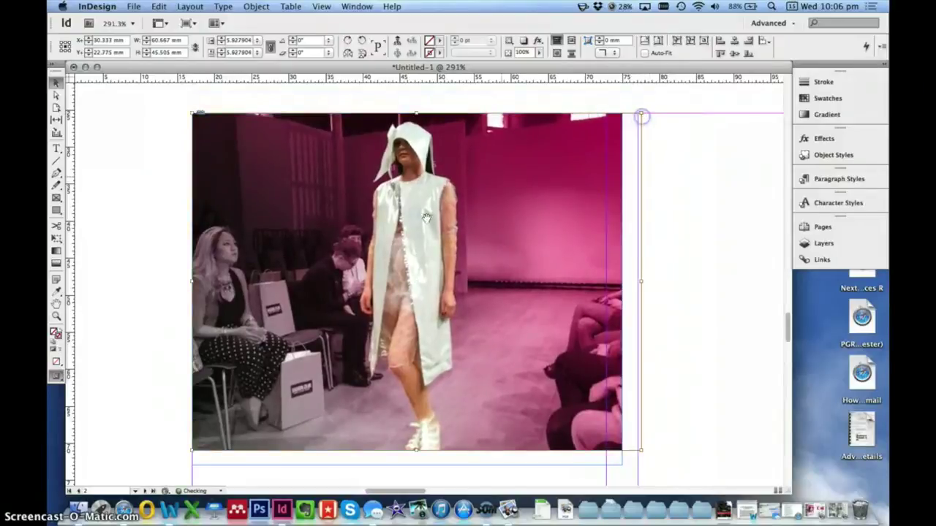
Scale the top picture's content to about 63.4 mm by 47.5 mm so it fills its frame down to the lower edge
{"action": "left_click_drag", "start_coordinate": [190, 453], "coordinate": [171, 461]}
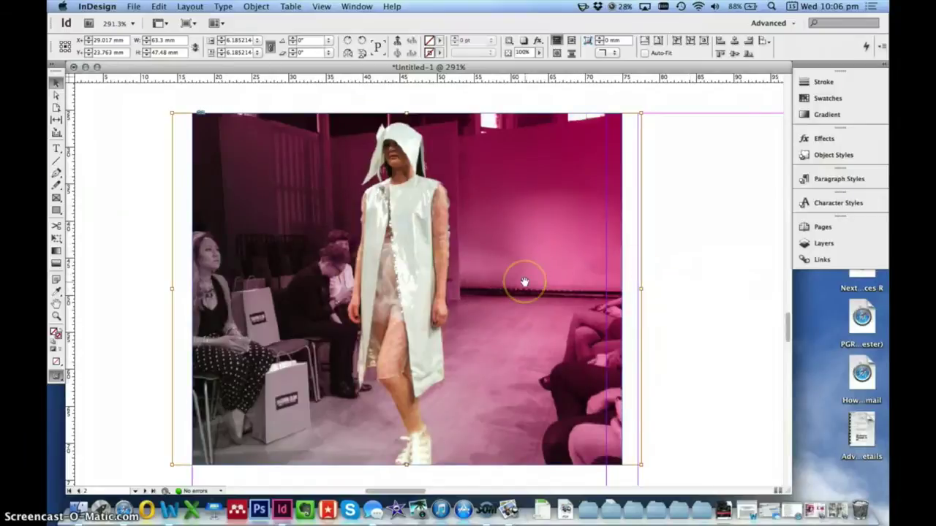
{"action": "key", "text": "super+z"}
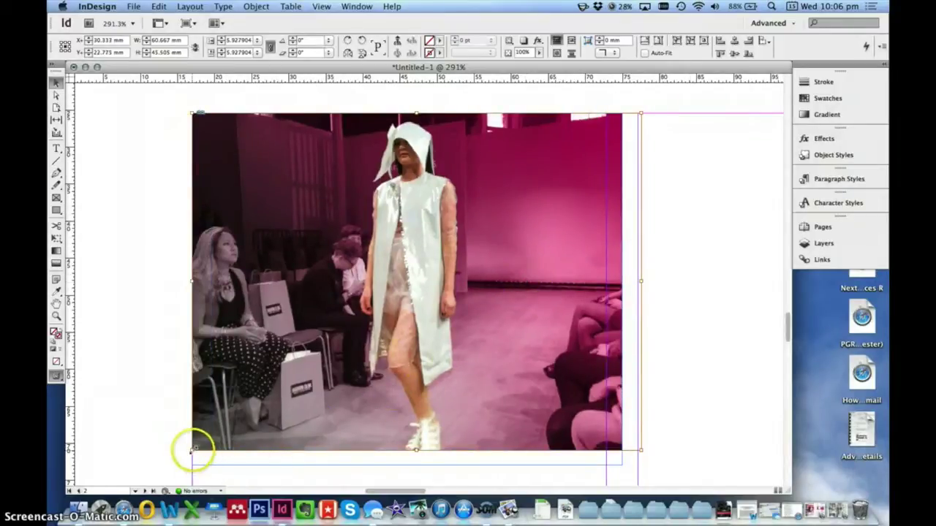
{"action": "left_click_drag", "start_coordinate": [193, 451], "coordinate": [172, 466]}
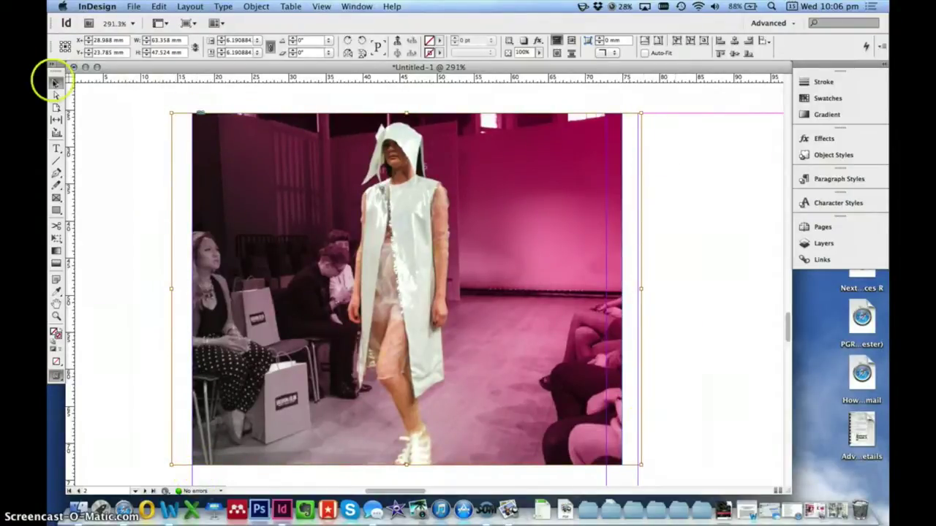
{"action": "left_click", "coordinate": [104, 128]}
Shift the top picture about 3 mm to the right within its frame, keeping the frame completely filled
{"action": "left_click", "coordinate": [338, 226]}
{"action": "left_click", "coordinate": [395, 263]}
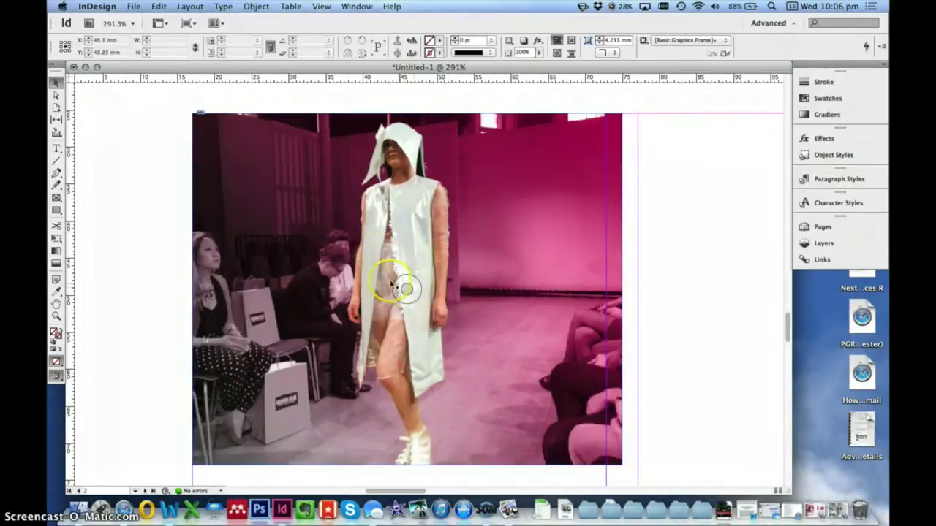
{"action": "left_click", "coordinate": [406, 289]}
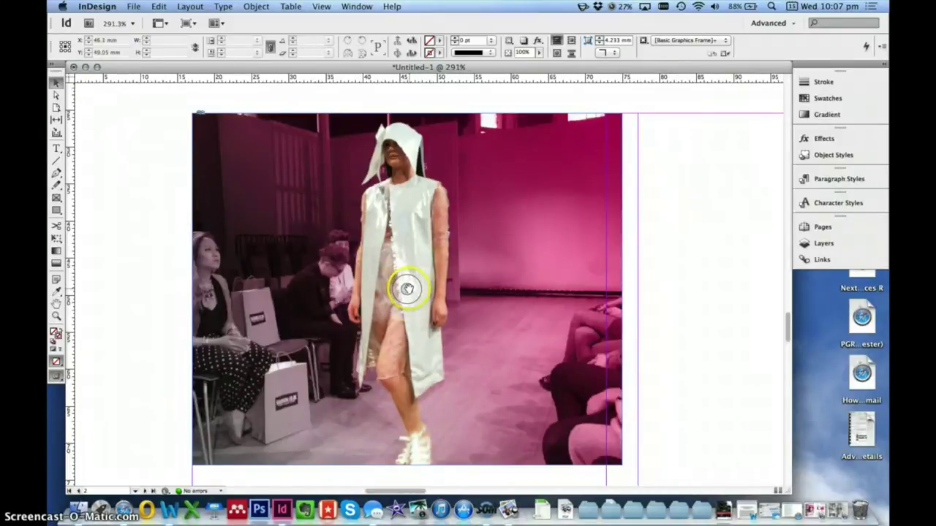
{"action": "left_click_drag", "start_coordinate": [407, 289], "coordinate": [473, 291]}
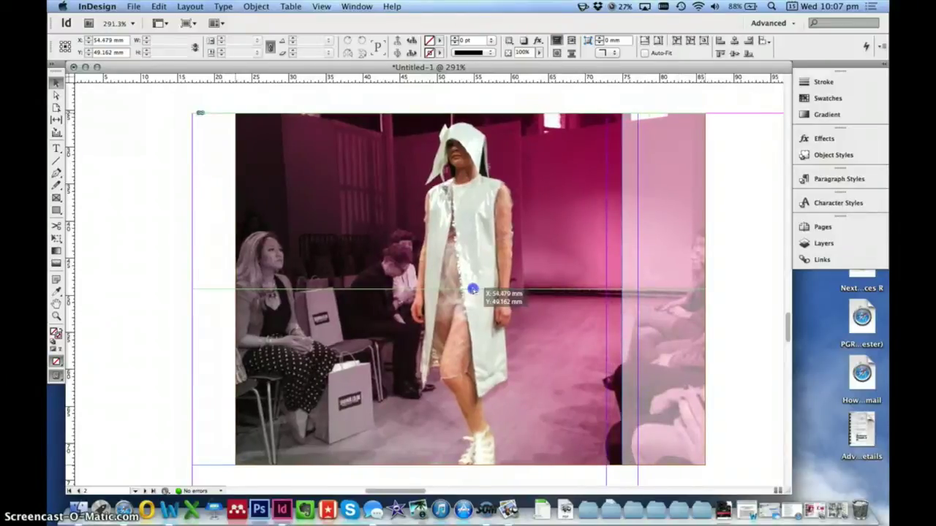
{"action": "mouse_move", "coordinate": [473, 290]}
{"action": "left_mouse_down"}
{"action": "mouse_move", "coordinate": [390, 287]}
{"action": "mouse_move", "coordinate": [430, 288]}
{"action": "left_mouse_up"}
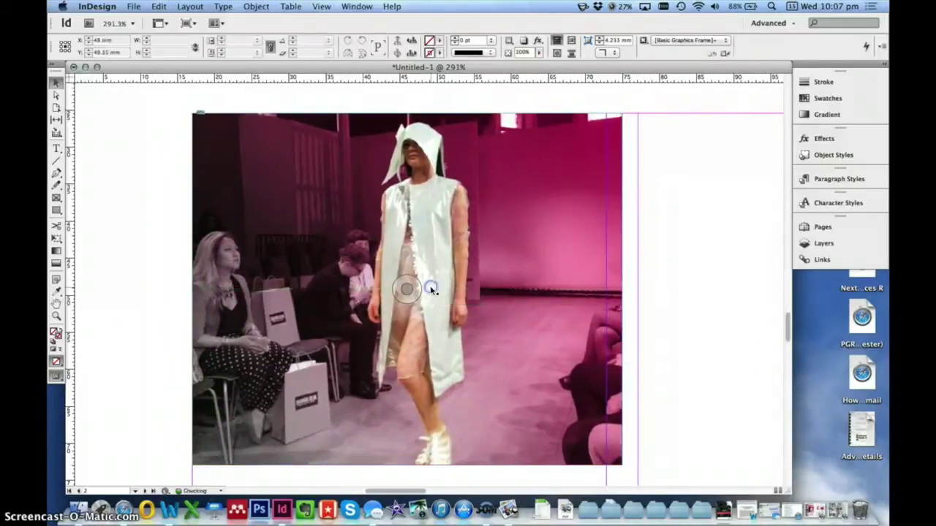
{"action": "left_click", "coordinate": [707, 157]}
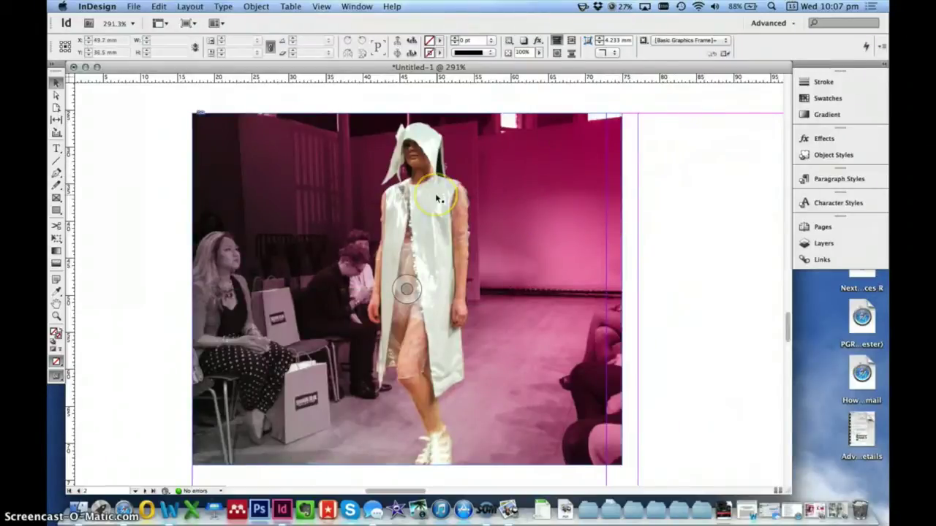
{"action": "scroll", "coordinate": [435, 193], "scroll_direction": "down", "scroll_amount": 3}
{"action": "scroll", "coordinate": [435, 193], "scroll_direction": "up", "scroll_amount": 1}
{"action": "scroll", "coordinate": [435, 193], "scroll_direction": "up", "scroll_amount": 3}
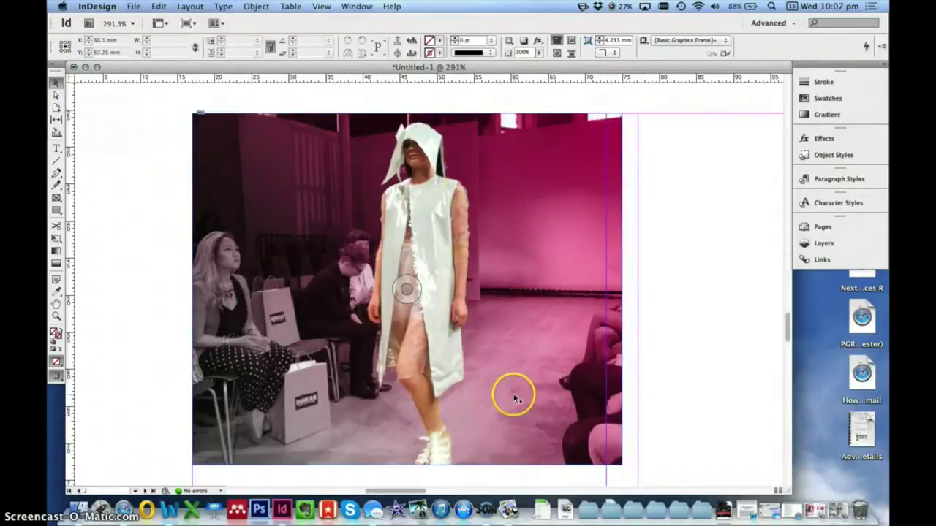
{"action": "scroll", "coordinate": [514, 397], "scroll_direction": "down", "scroll_amount": 5}
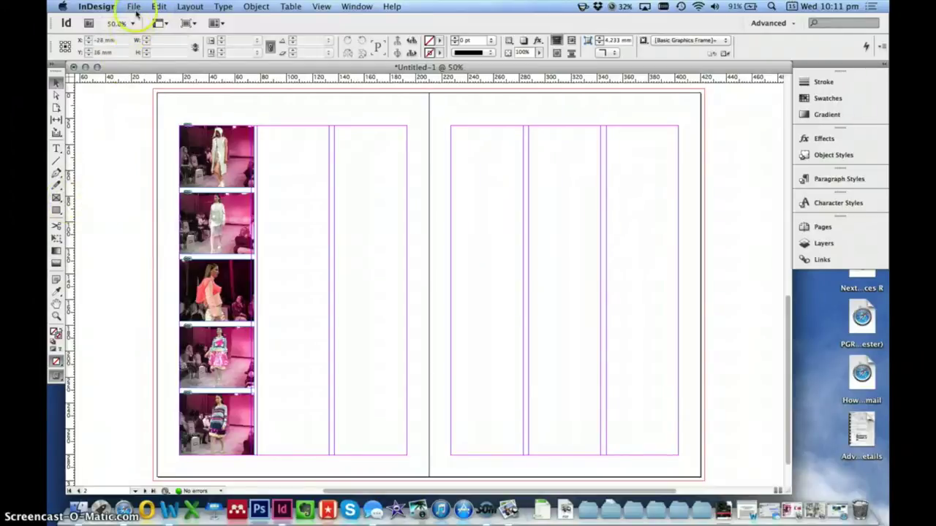
Draw a rectangular picture frame about 116 mm wide and 99 mm high across page 2's second and third columns, beside the second and third images
{"action": "left_click", "coordinate": [57, 196]}
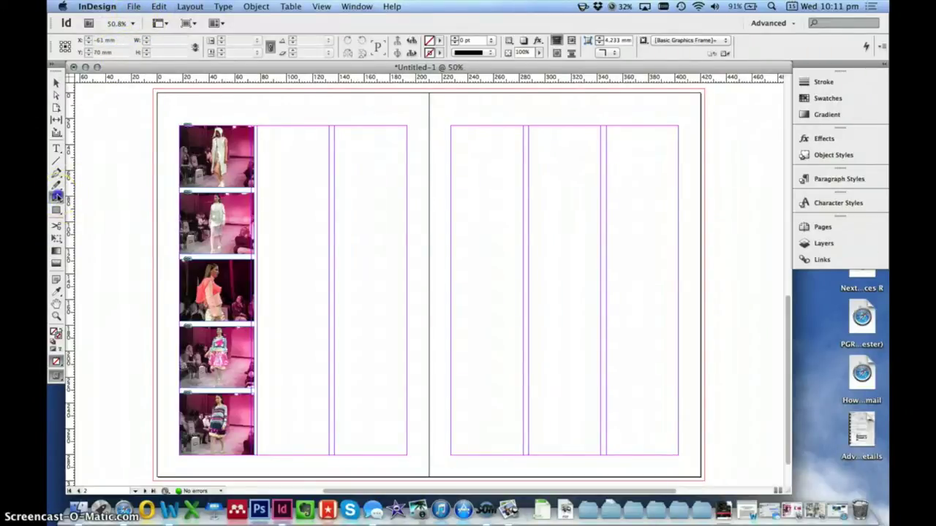
{"action": "left_click", "coordinate": [57, 197]}
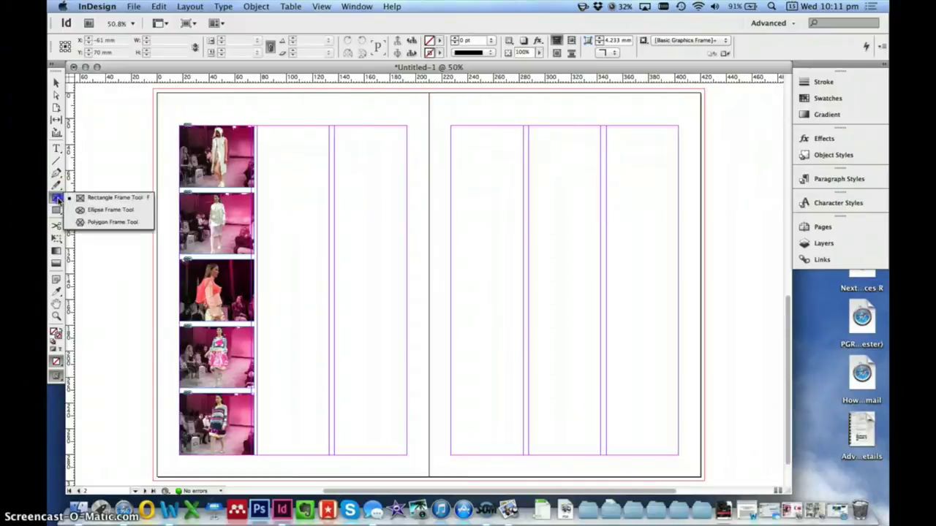
{"action": "left_click", "coordinate": [59, 199]}
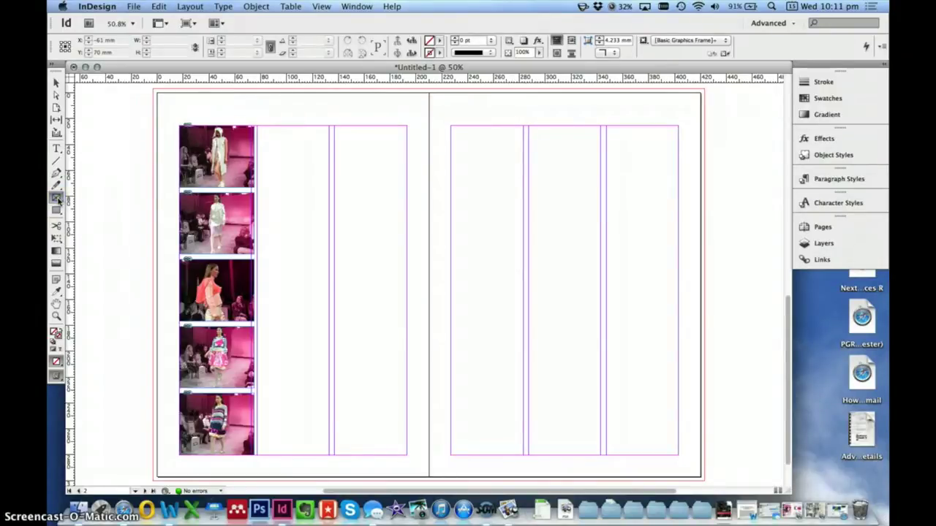
{"action": "left_click", "coordinate": [58, 199]}
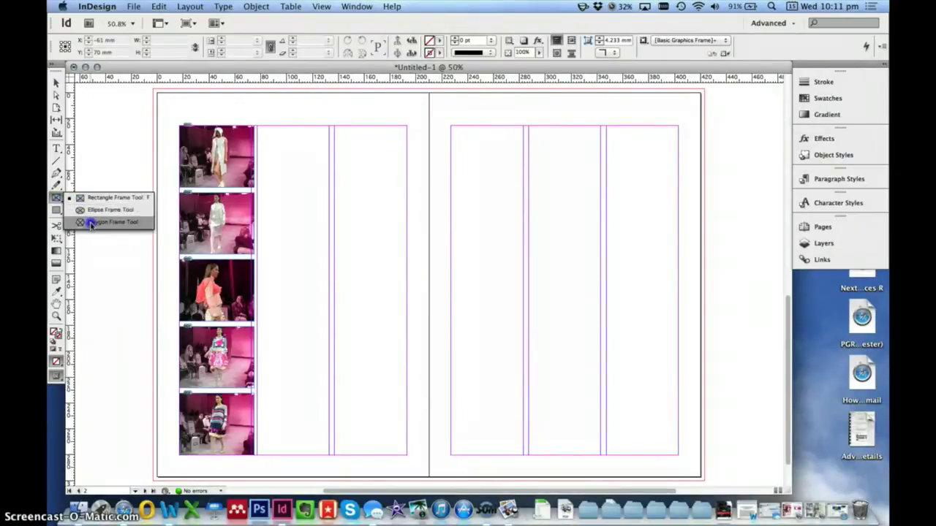
{"action": "left_click", "coordinate": [105, 199]}
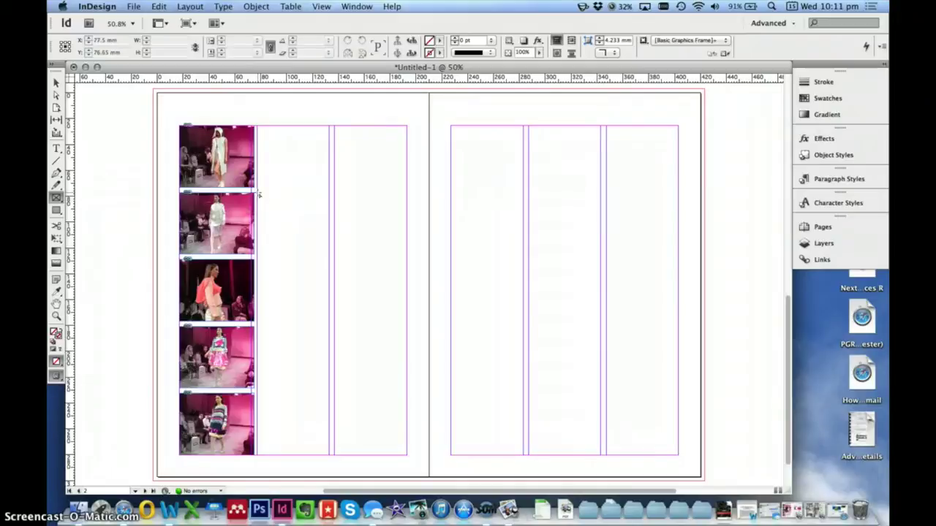
{"action": "left_click_drag", "start_coordinate": [257, 193], "coordinate": [393, 389]}
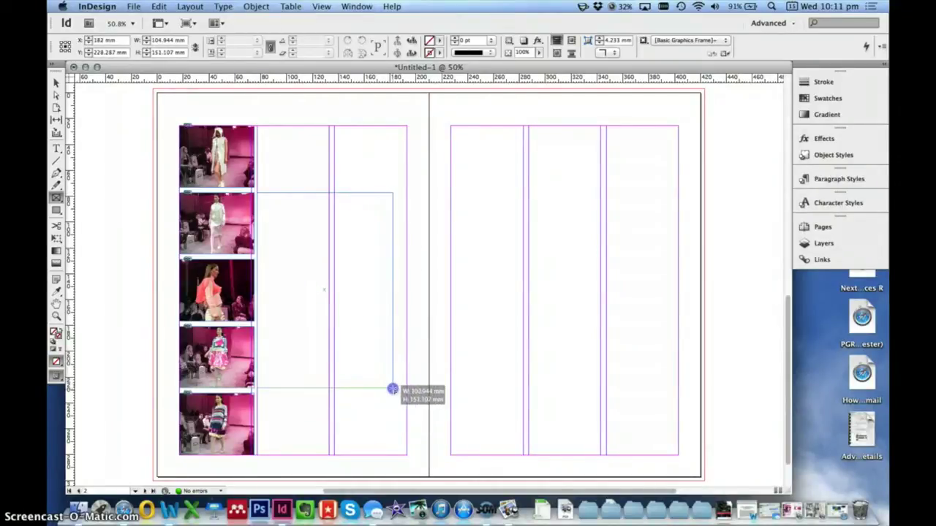
{"action": "left_click_drag", "start_coordinate": [393, 392], "coordinate": [387, 322]}
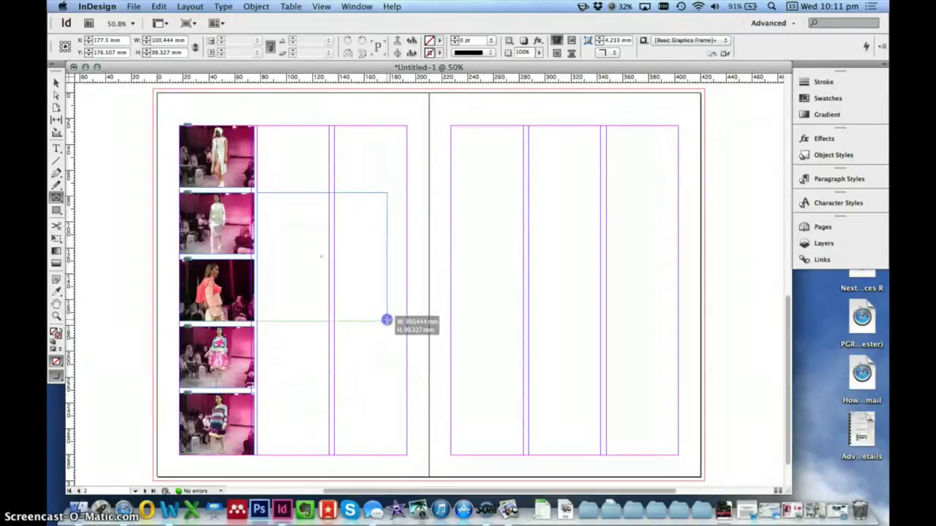
{"action": "left_click_drag", "start_coordinate": [388, 320], "coordinate": [405, 319]}
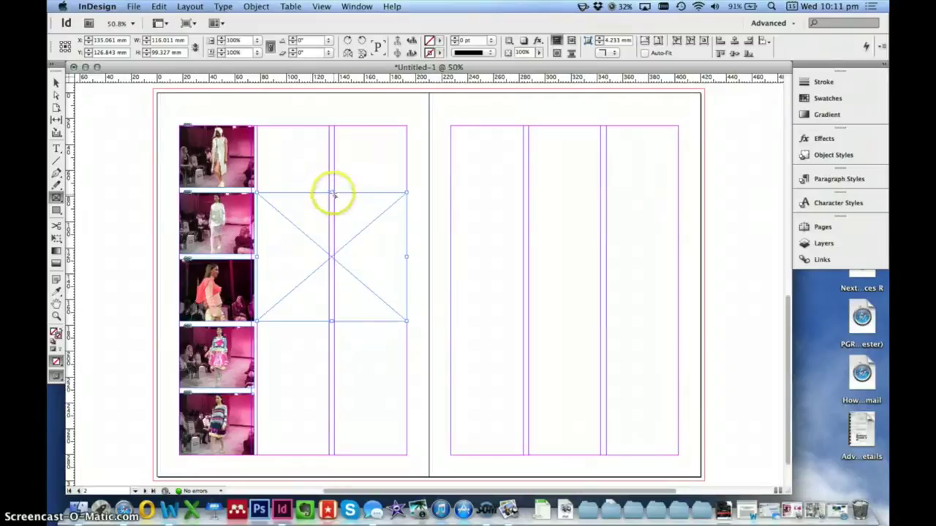
{"action": "mouse_move", "coordinate": [332, 192]}
{"action": "left_mouse_down"}
{"action": "mouse_move", "coordinate": [331, 182]}
{"action": "mouse_move", "coordinate": [331, 204]}
{"action": "left_mouse_up"}
{"action": "key", "text": "super+z"}
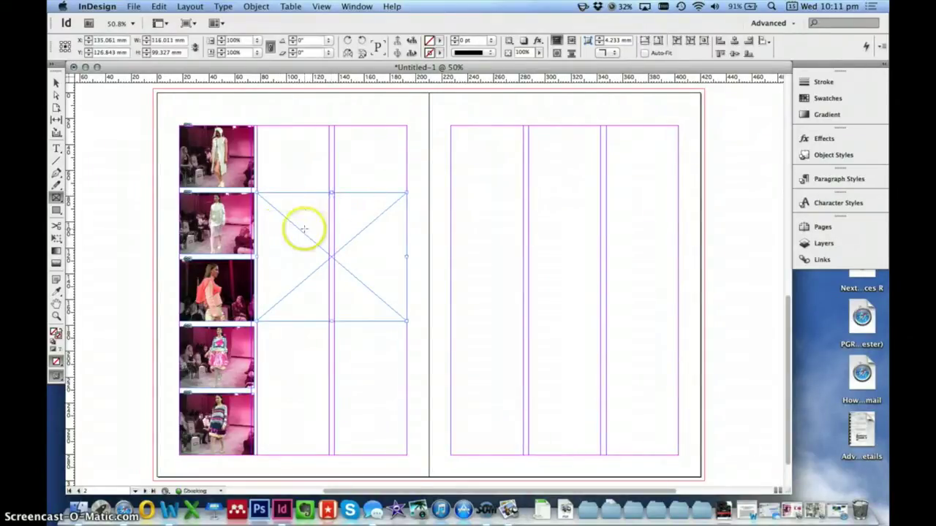
{"action": "left_click", "coordinate": [56, 83]}
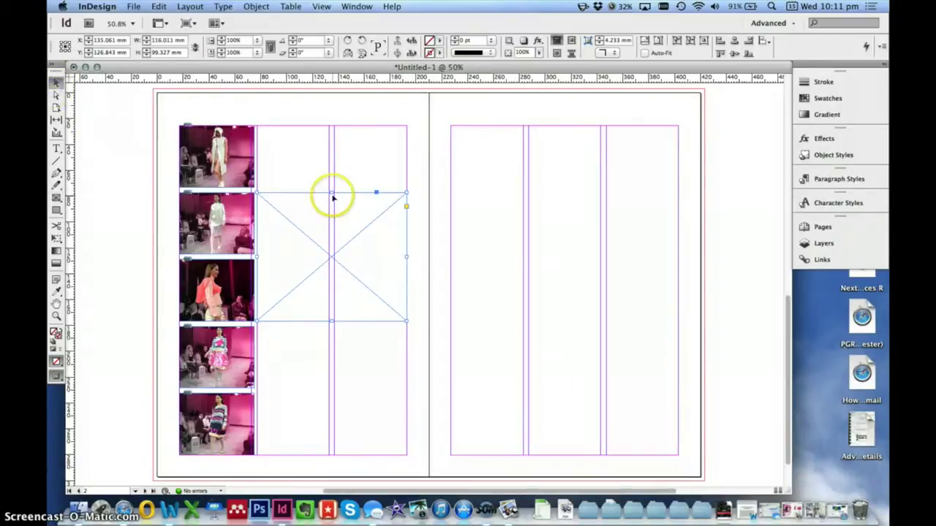
{"action": "mouse_move", "coordinate": [331, 194]}
{"action": "left_mouse_down"}
{"action": "mouse_move", "coordinate": [335, 223]}
{"action": "mouse_move", "coordinate": [331, 195]}
{"action": "left_mouse_up"}
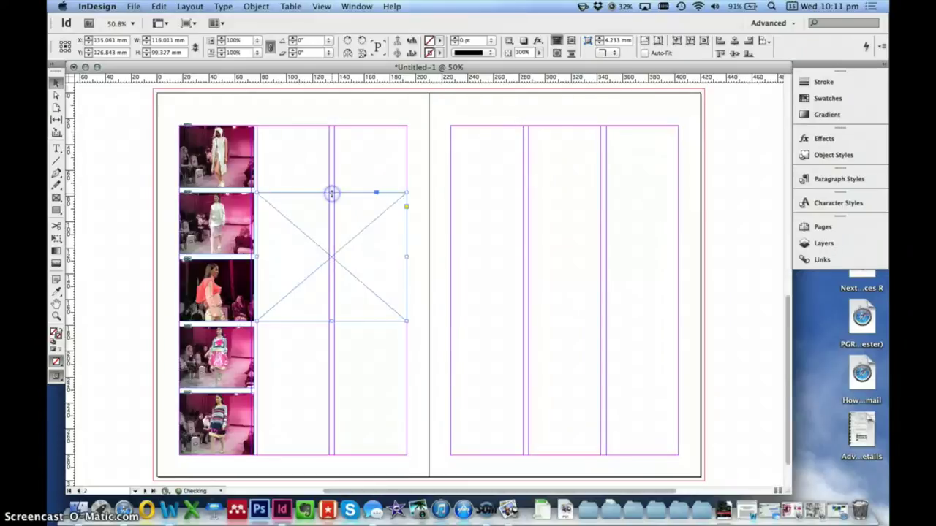
{"action": "left_click", "coordinate": [318, 335]}
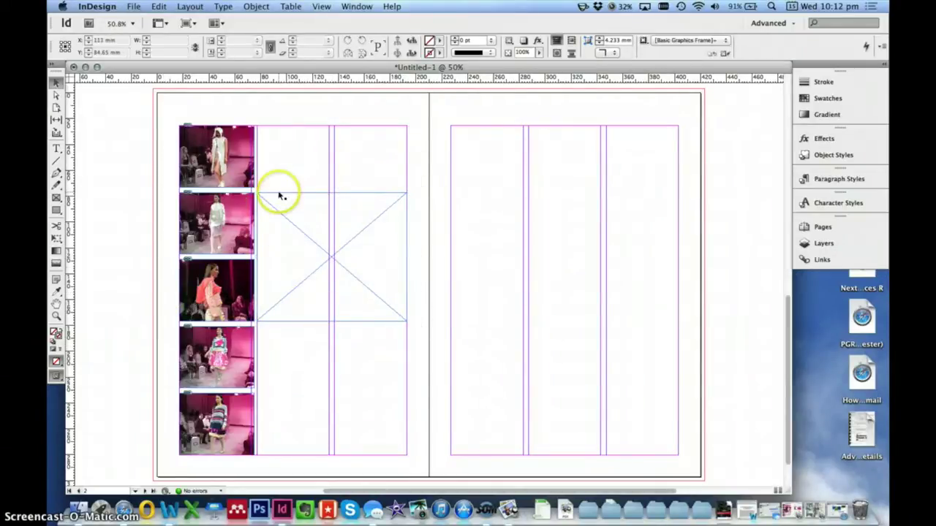
Place Fashion Image.jpg from the Images folder into the large picture frame across page 2's second and third columns
{"action": "left_click", "coordinate": [326, 202]}
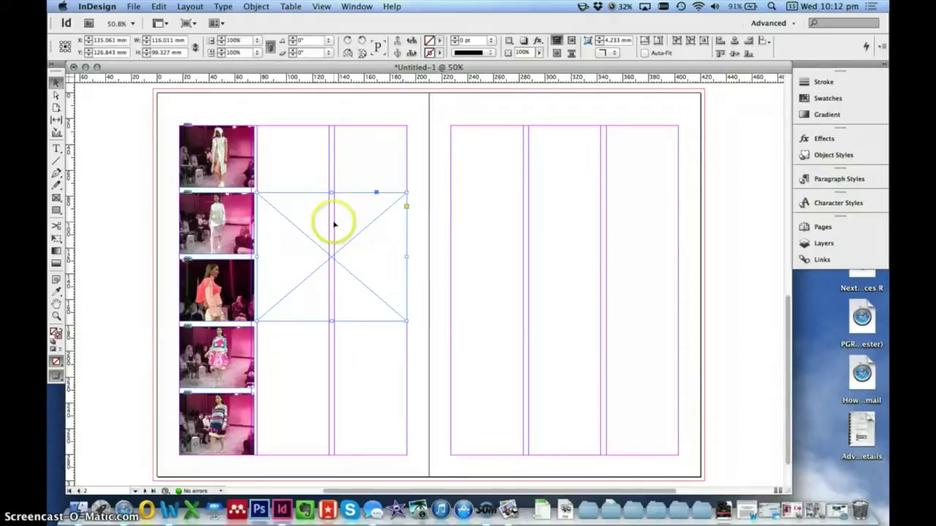
{"action": "left_click", "coordinate": [133, 6]}
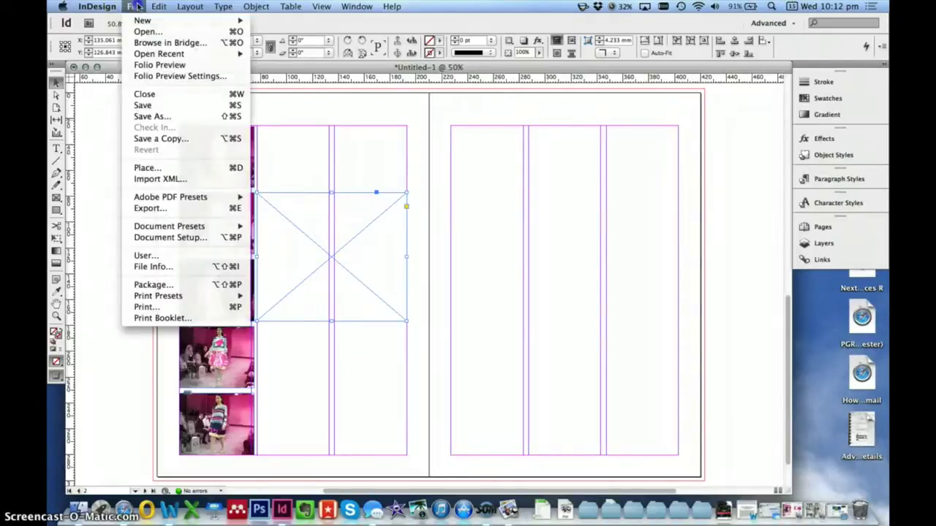
{"action": "left_click", "coordinate": [151, 167]}
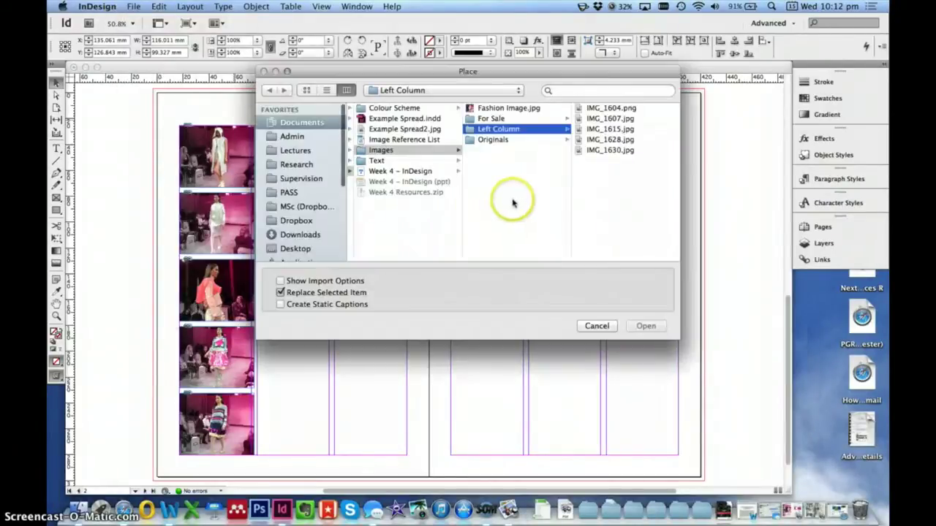
{"action": "left_click", "coordinate": [508, 108]}
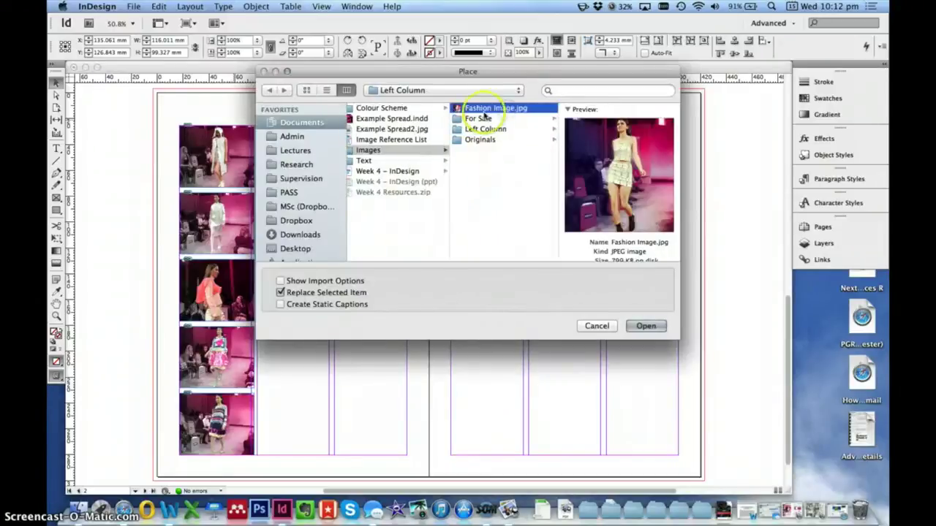
{"action": "left_click", "coordinate": [646, 326]}
{"action": "left_click", "coordinate": [378, 217]}
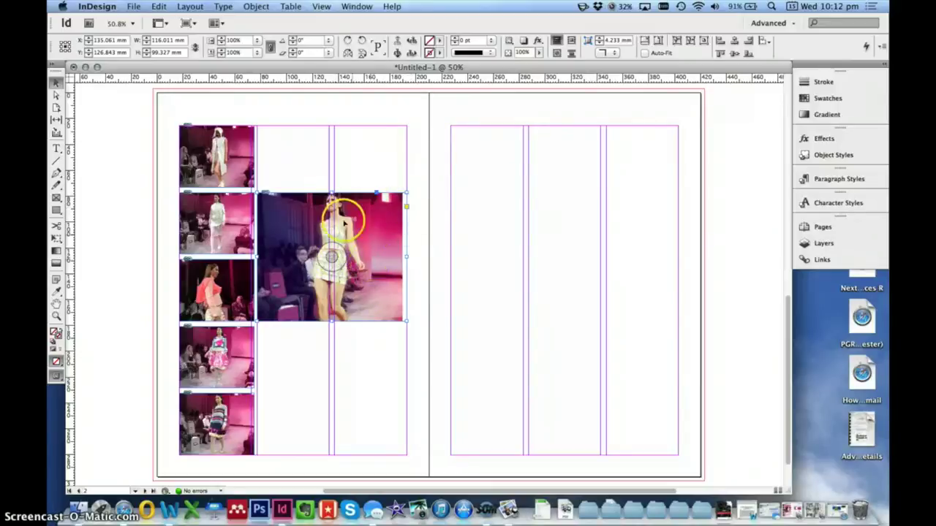
Enlarge the large picture's content proportionally to about 116 mm wide and 121.3 mm high so it spans the full frame width
{"action": "left_click", "coordinate": [56, 315]}
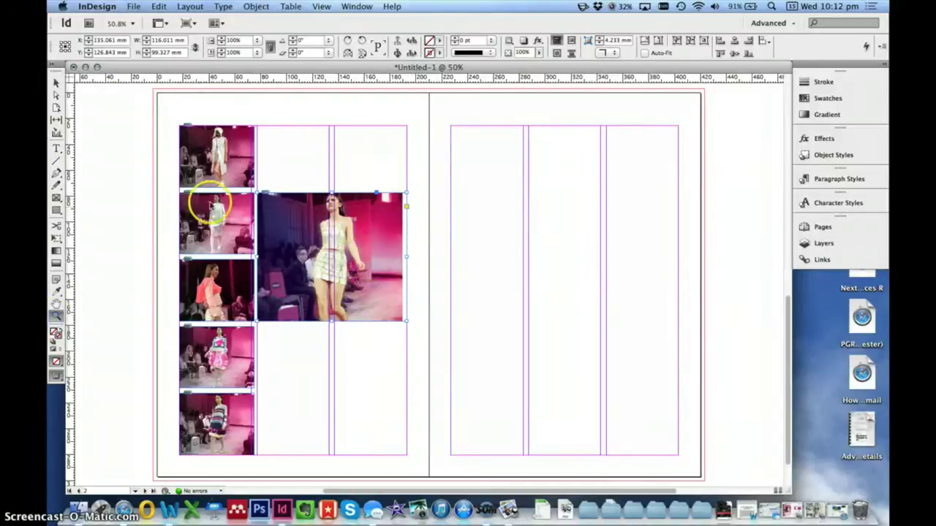
{"action": "left_click_drag", "start_coordinate": [247, 176], "coordinate": [423, 334]}
{"action": "left_click", "coordinate": [56, 82]}
{"action": "left_click", "coordinate": [415, 287]}
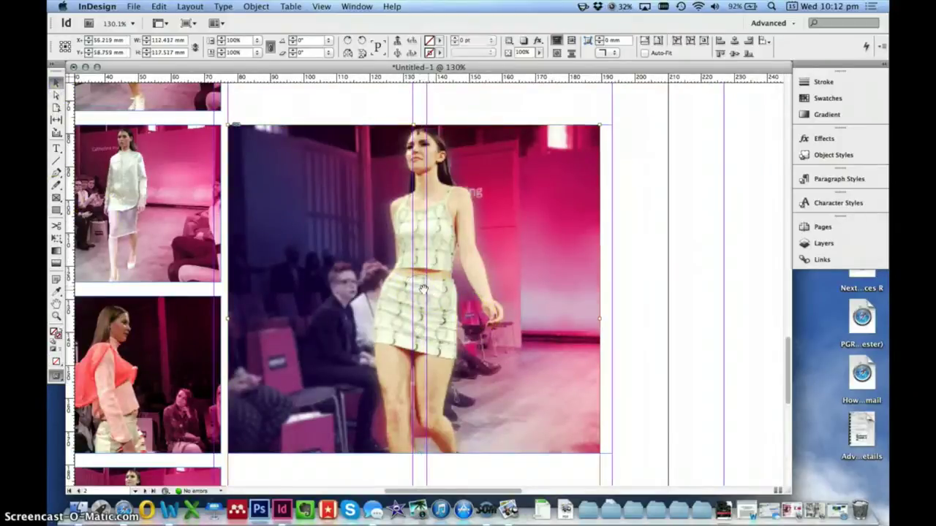
{"action": "double_click", "coordinate": [421, 288]}
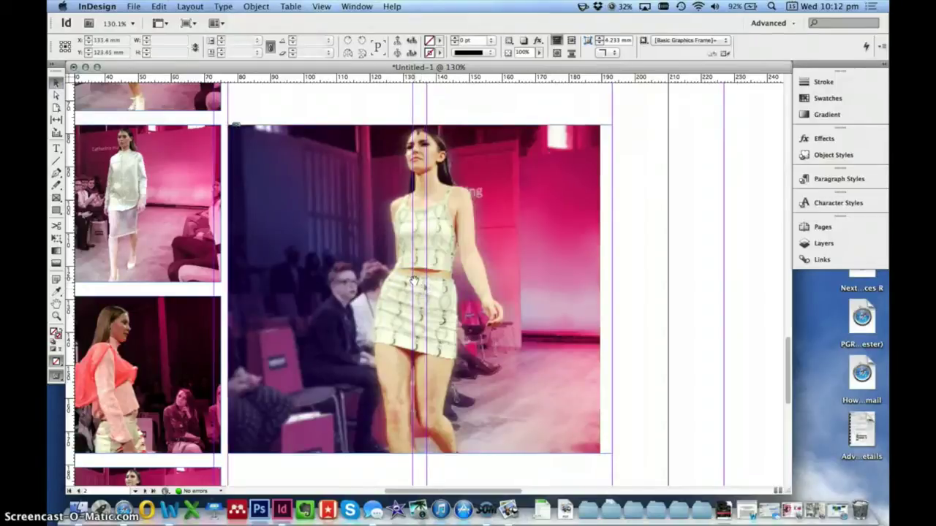
{"action": "left_click", "coordinate": [630, 195]}
{"action": "left_click", "coordinate": [425, 253]}
{"action": "left_click", "coordinate": [423, 289]}
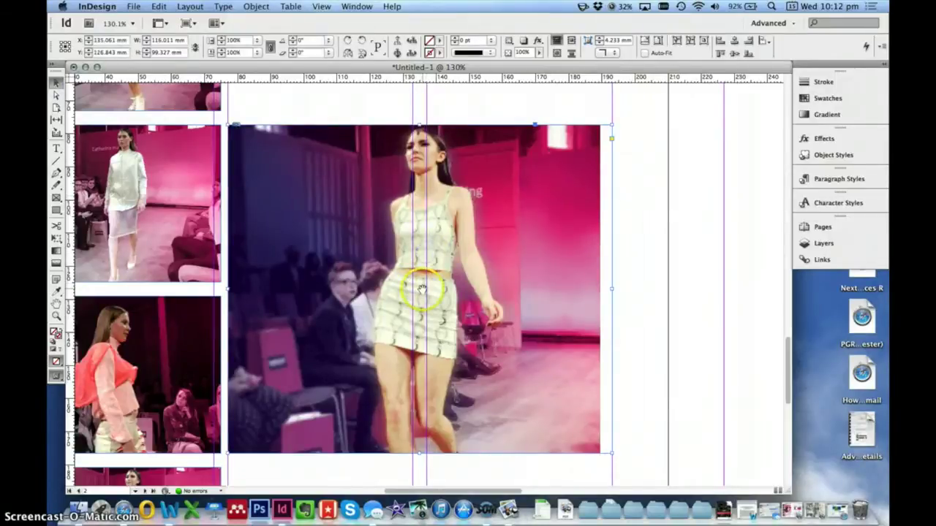
{"action": "left_click", "coordinate": [656, 256]}
{"action": "left_click", "coordinate": [412, 288]}
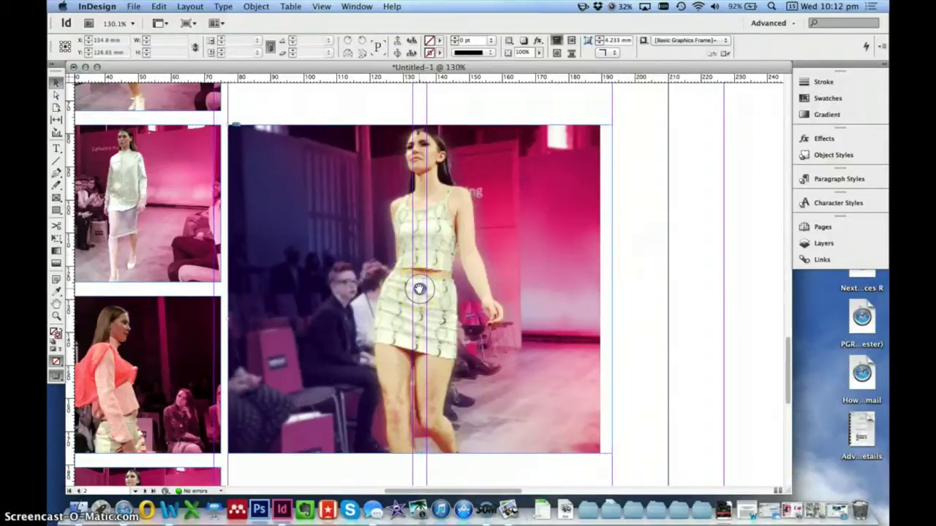
{"action": "double_click", "coordinate": [419, 289]}
{"action": "left_click", "coordinate": [419, 289]}
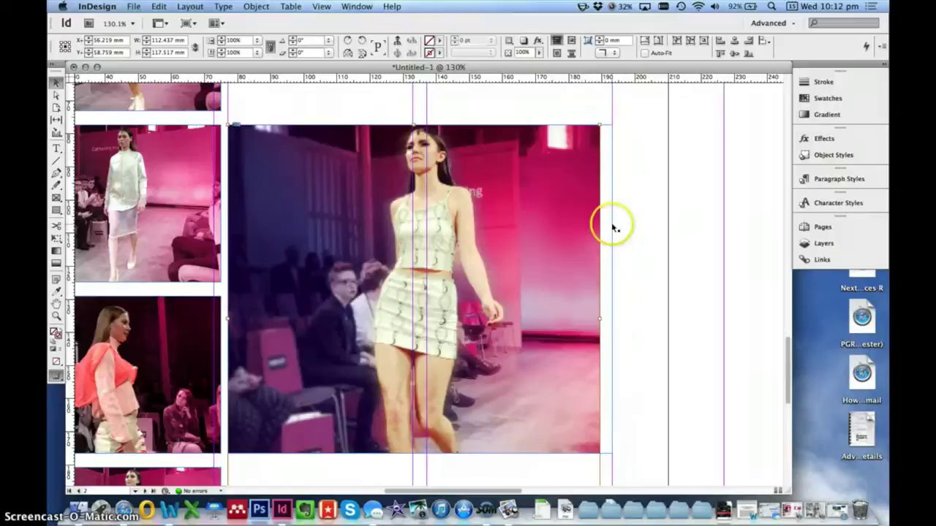
{"action": "left_click_drag", "start_coordinate": [601, 126], "coordinate": [612, 114]}
Shift the large picture's content down about 3.7 mm within its frame so its upper edge meets the frame's
{"action": "left_click", "coordinate": [453, 197]}
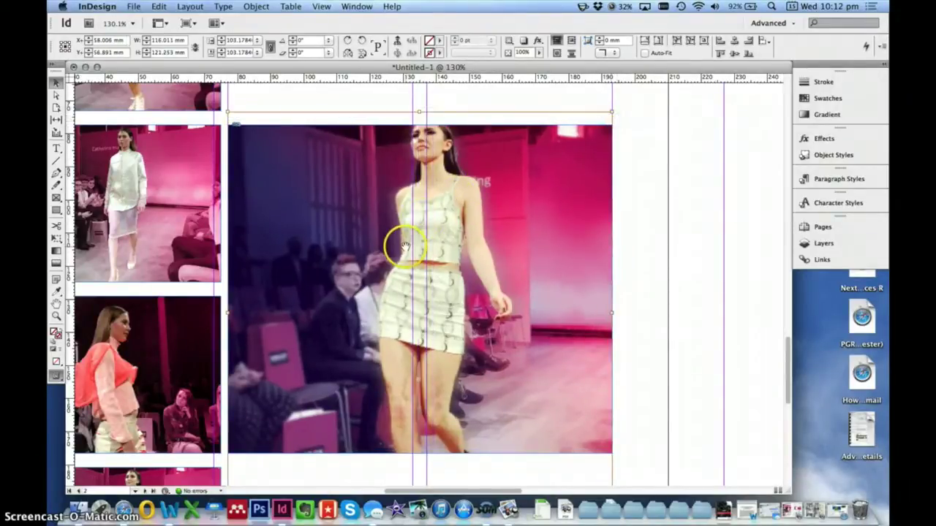
{"action": "left_click_drag", "start_coordinate": [436, 249], "coordinate": [438, 262]}
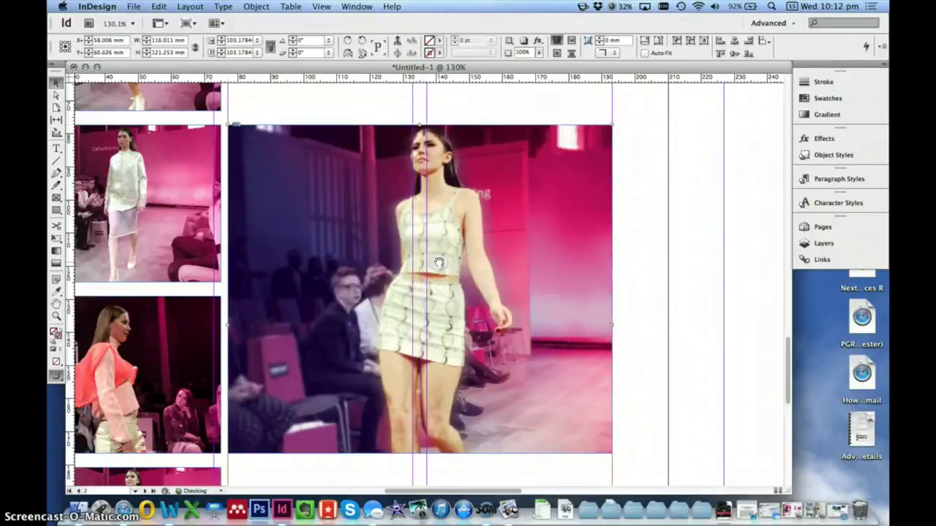
{"action": "left_click", "coordinate": [648, 136]}
Narrow all five runway picture frames in the first column together to about 55.9 mm wide, ending at the column guide
{"action": "left_click", "coordinate": [148, 375]}
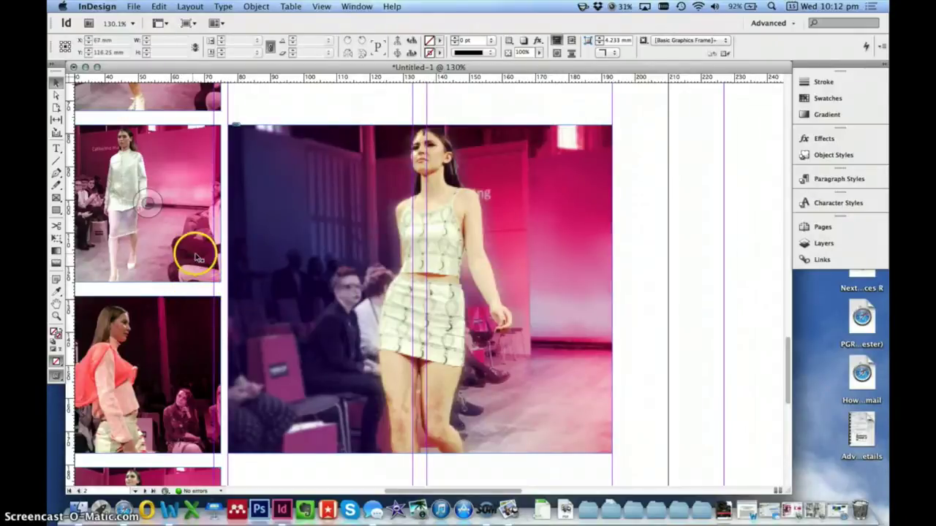
{"action": "scroll", "coordinate": [195, 257], "scroll_direction": "left", "scroll_amount": 3}
{"action": "left_click", "coordinate": [287, 207]}
{"action": "scroll", "coordinate": [287, 206], "scroll_direction": "up", "scroll_amount": 10}
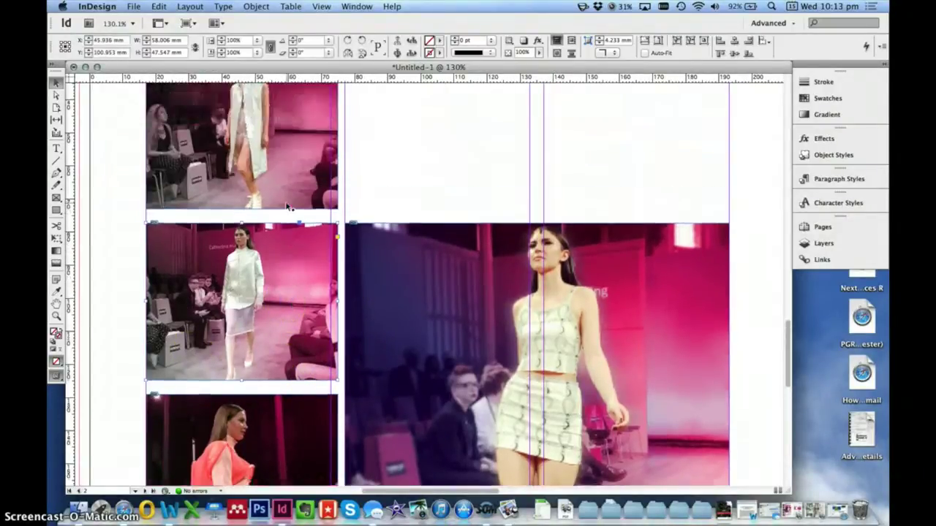
{"action": "scroll", "coordinate": [286, 204], "scroll_direction": "down", "scroll_amount": 5}
{"action": "left_click", "coordinate": [282, 207]}
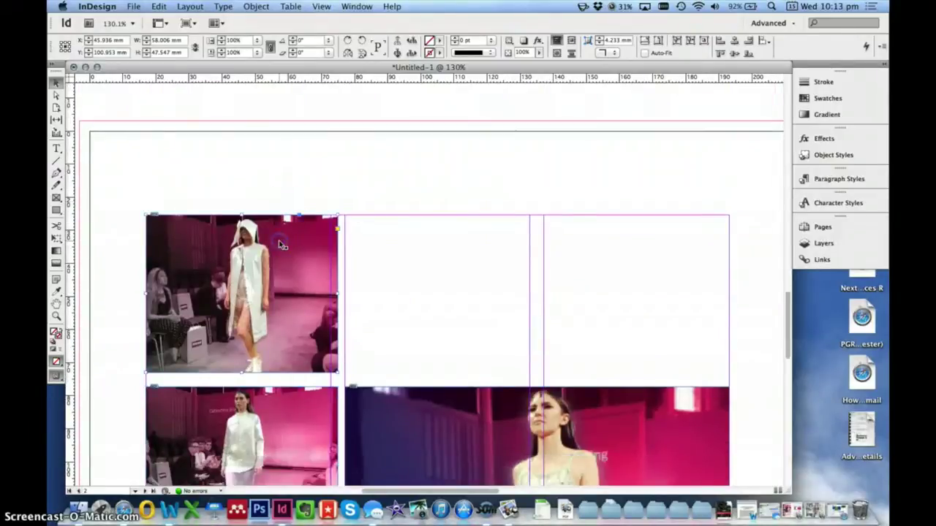
{"action": "scroll", "coordinate": [283, 245], "scroll_direction": "down", "scroll_amount": 2}
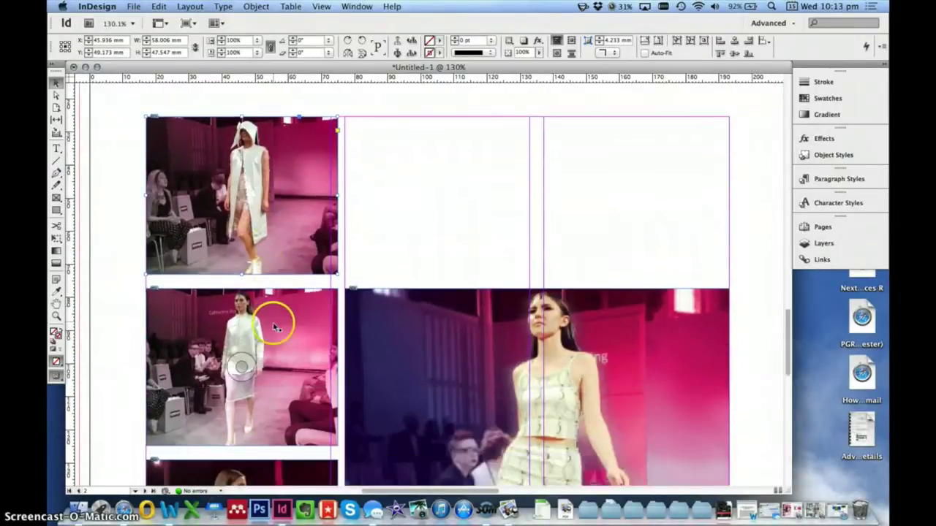
{"action": "scroll", "coordinate": [274, 338], "scroll_direction": "down", "scroll_amount": 6}
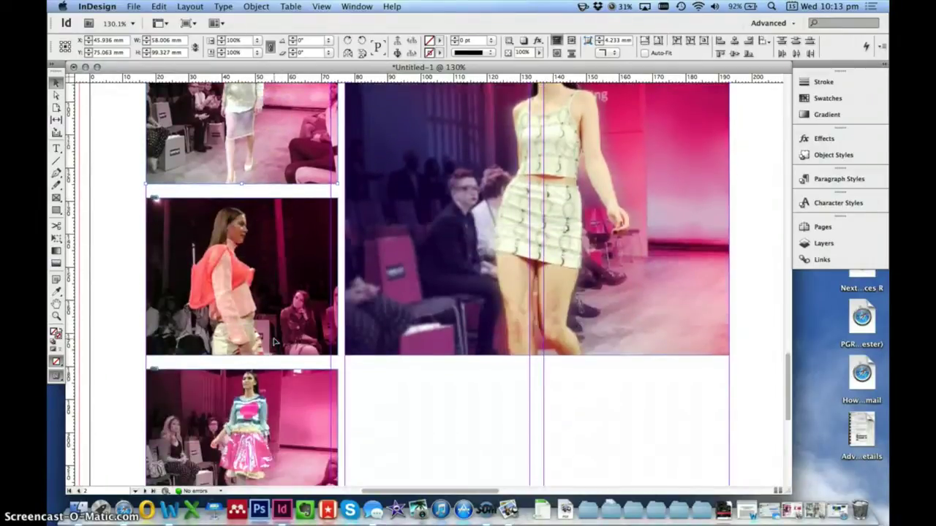
{"action": "left_click", "coordinate": [276, 293]}
{"action": "scroll", "coordinate": [276, 293], "scroll_direction": "down", "scroll_amount": 3}
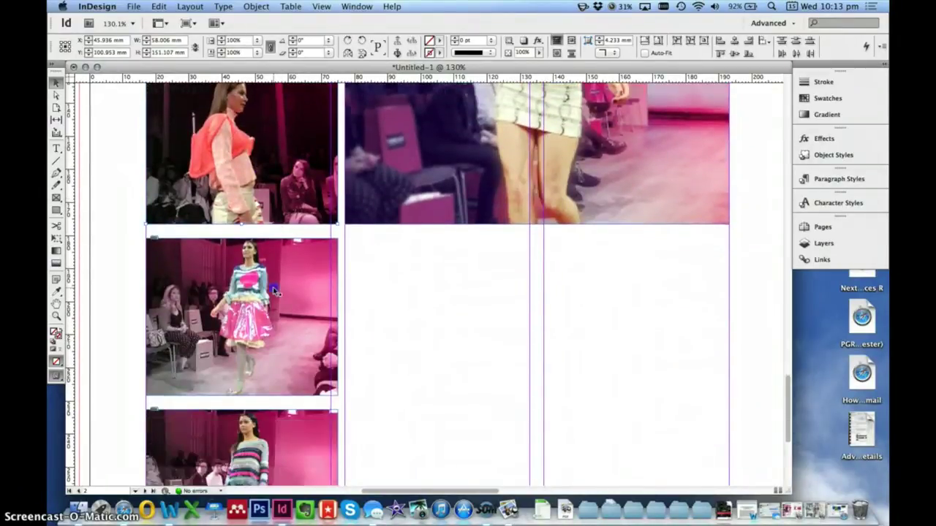
{"action": "scroll", "coordinate": [276, 292], "scroll_direction": "down", "scroll_amount": 4}
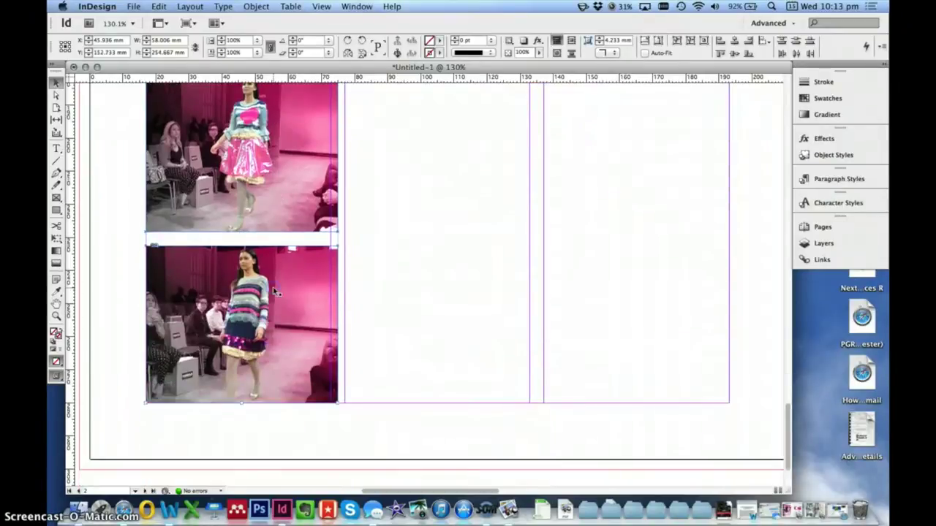
{"action": "scroll", "coordinate": [277, 292], "scroll_direction": "up", "scroll_amount": 5}
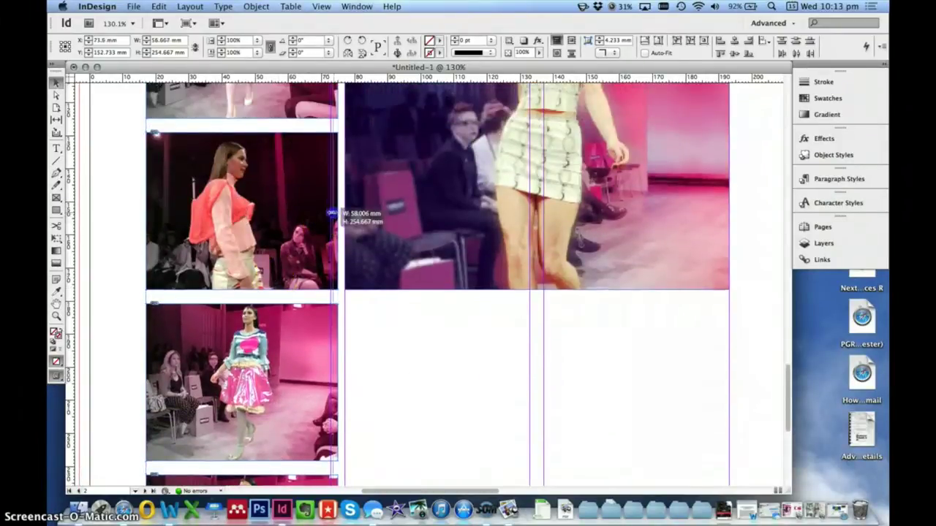
{"action": "left_click_drag", "start_coordinate": [336, 212], "coordinate": [329, 212]}
{"action": "left_click", "coordinate": [237, 210]}
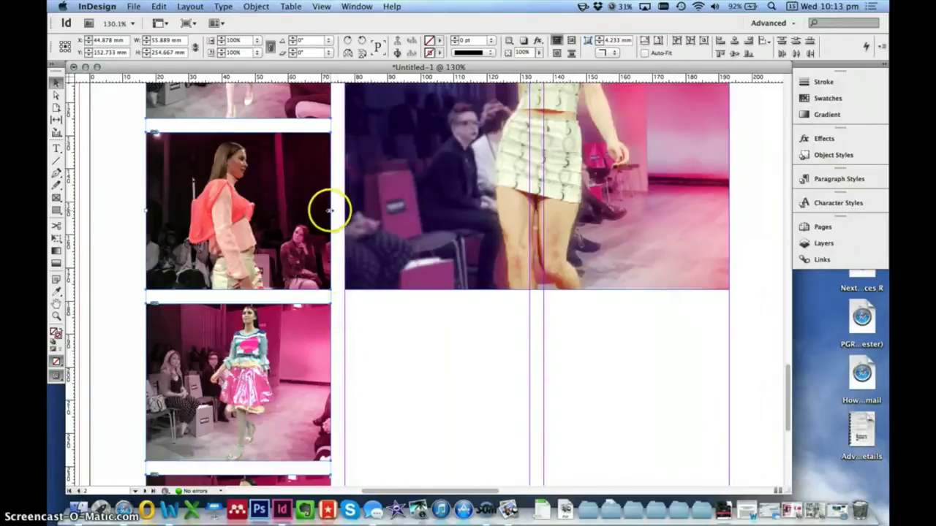
{"action": "mouse_move", "coordinate": [324, 210]}
{"action": "left_mouse_down"}
{"action": "mouse_move", "coordinate": [309, 212]}
{"action": "mouse_move", "coordinate": [329, 211]}
{"action": "left_mouse_up"}
{"action": "left_click", "coordinate": [385, 354]}
Draw a text frame across page 2's second and third columns above the large picture and enter "Fashion on Fire in Manchester"
{"action": "left_click", "coordinate": [449, 332]}
{"action": "scroll", "coordinate": [449, 333], "scroll_direction": "up", "scroll_amount": 5}
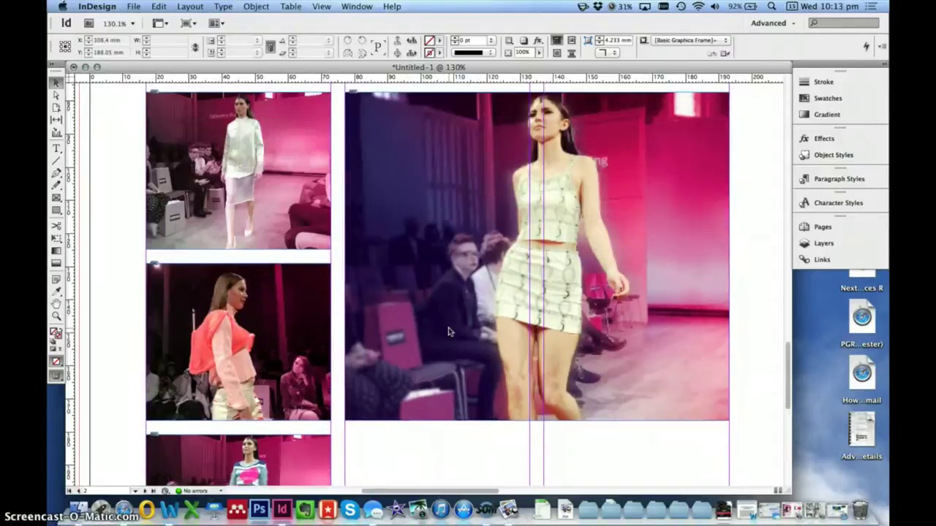
{"action": "scroll", "coordinate": [449, 332], "scroll_direction": "down", "scroll_amount": 8}
{"action": "scroll", "coordinate": [448, 332], "scroll_direction": "up", "scroll_amount": 9}
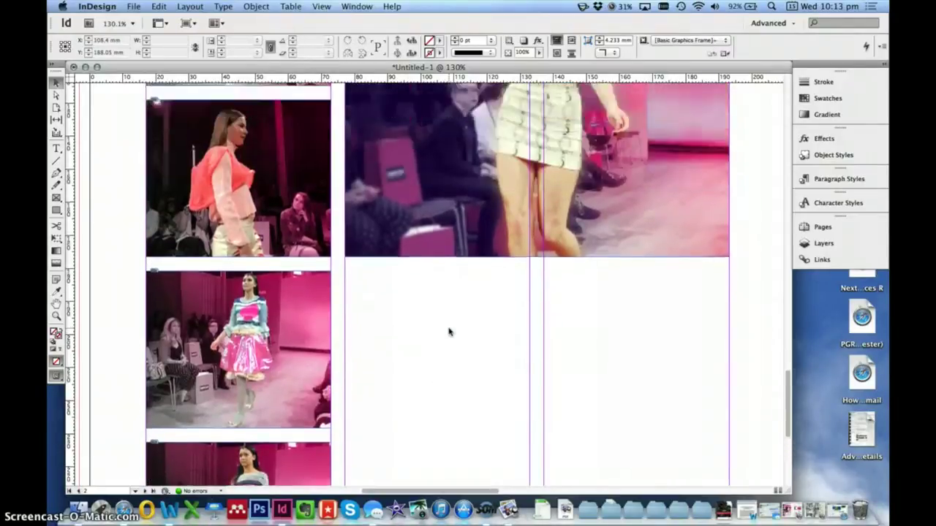
{"action": "left_click", "coordinate": [448, 328]}
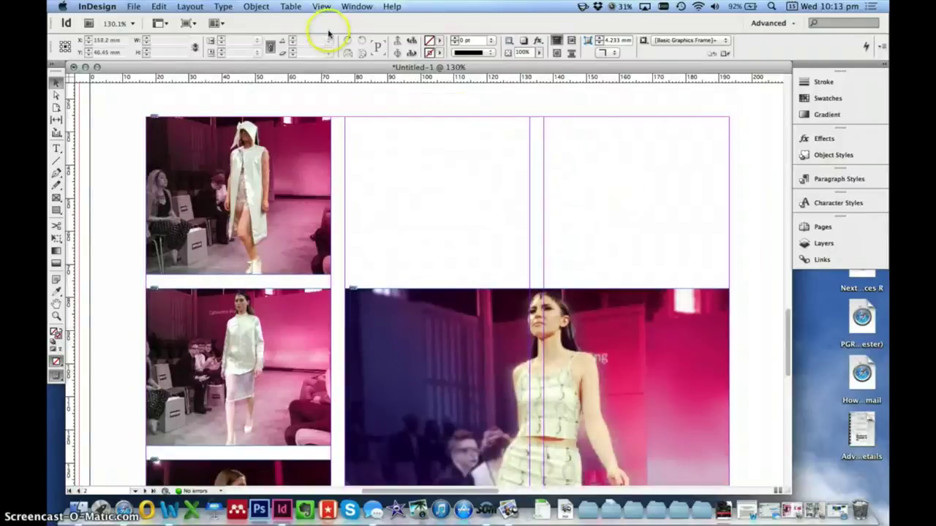
{"action": "left_click", "coordinate": [321, 7]}
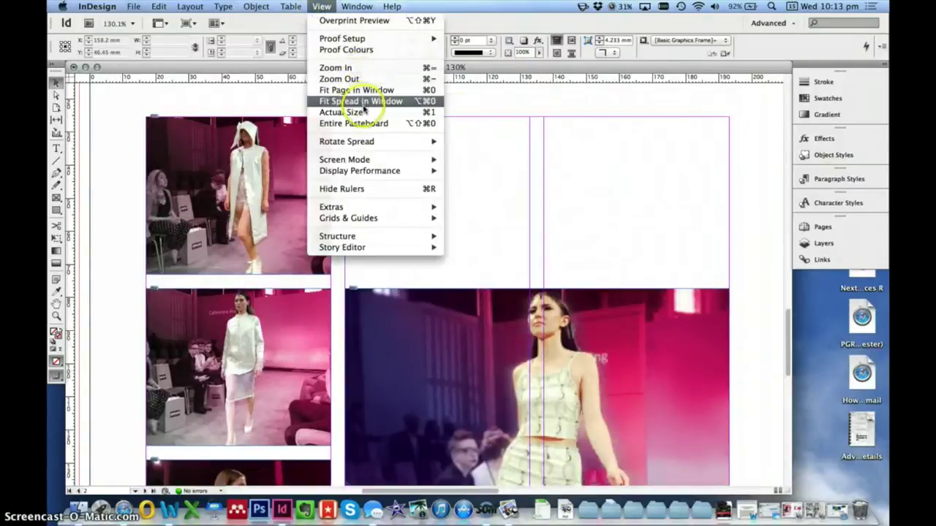
{"action": "left_click", "coordinate": [380, 102]}
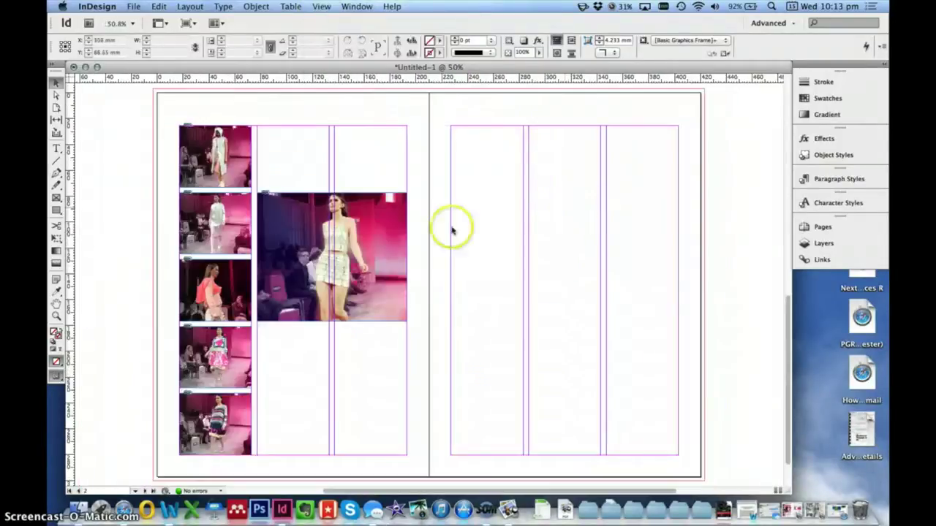
{"action": "left_click", "coordinate": [58, 148]}
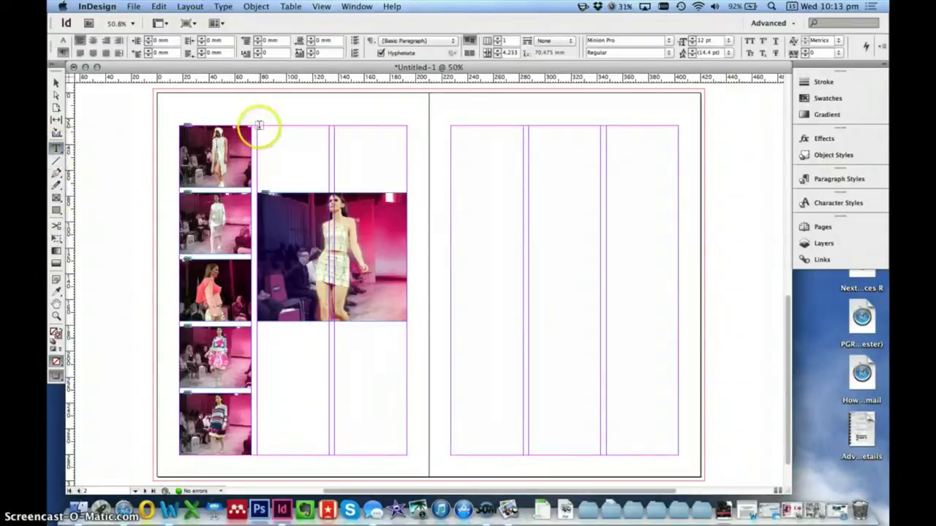
{"action": "left_click_drag", "start_coordinate": [257, 127], "coordinate": [405, 167]}
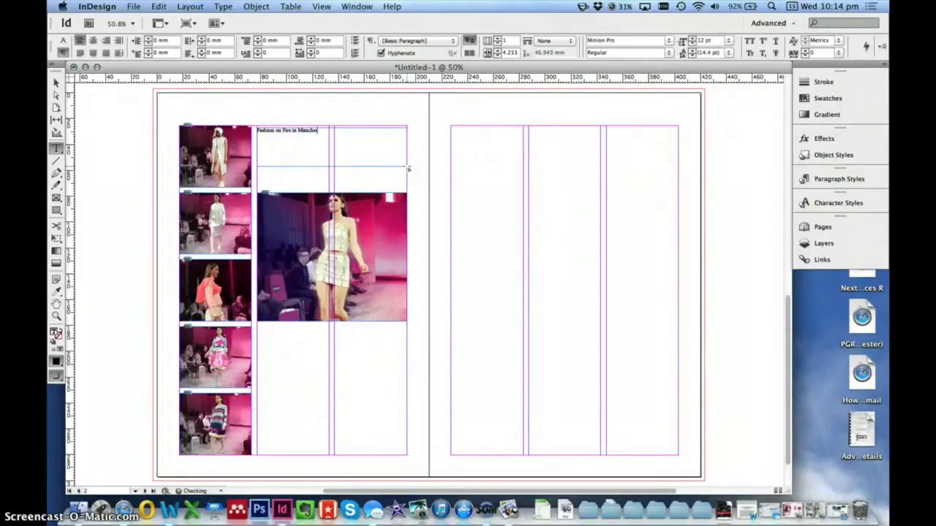
Set the font size of the whole "Fashion on Fire in Manchester" title to 40 pt
{"action": "left_click", "coordinate": [351, 140]}
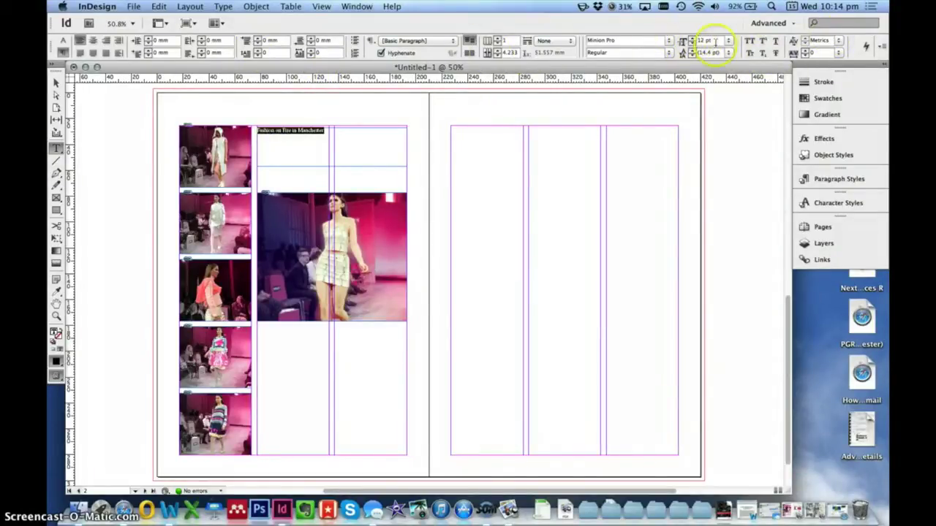
{"action": "left_click", "coordinate": [691, 40]}
{"action": "left_click", "coordinate": [690, 40]}
{"action": "left_click", "coordinate": [691, 40]}
{"action": "left_click", "coordinate": [691, 41]}
{"action": "left_click", "coordinate": [691, 40]}
{"action": "left_click", "coordinate": [690, 40]}
{"action": "left_click", "coordinate": [691, 40]}
{"action": "left_click", "coordinate": [691, 40]}
{"action": "left_click", "coordinate": [691, 40]}
{"action": "left_click", "coordinate": [690, 40]}
{"action": "left_click", "coordinate": [691, 40]}
{"action": "left_click", "coordinate": [691, 40]}
{"action": "left_click", "coordinate": [691, 40]}
{"action": "left_click", "coordinate": [691, 40]}
{"action": "left_click", "coordinate": [691, 41]}
{"action": "left_click", "coordinate": [690, 40]}
{"action": "left_click", "coordinate": [690, 40]}
{"action": "left_click", "coordinate": [691, 40]}
{"action": "left_click", "coordinate": [691, 40]}
{"action": "left_click", "coordinate": [691, 40]}
{"action": "left_click", "coordinate": [690, 41]}
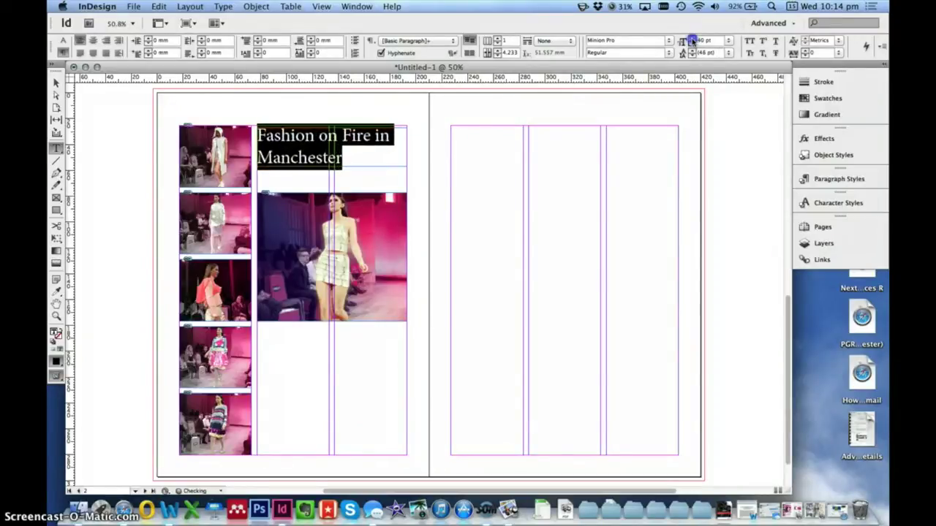
Increase the font size of the "Fashion on Fire in Manchester" title to 43 pt
{"action": "left_click", "coordinate": [691, 40]}
{"action": "left_click", "coordinate": [691, 40]}
{"action": "left_click", "coordinate": [691, 40]}
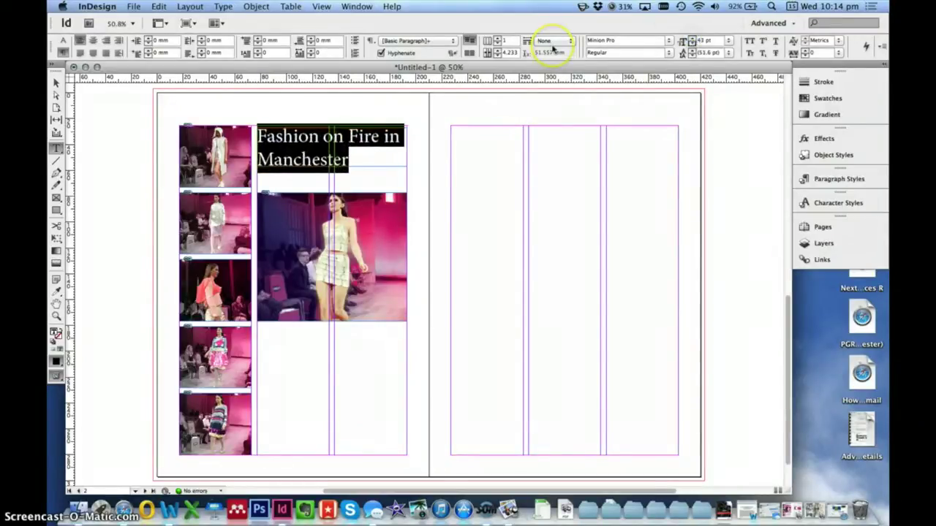
Change the title's font to Dubstep Dungeons
{"action": "left_click", "coordinate": [669, 40]}
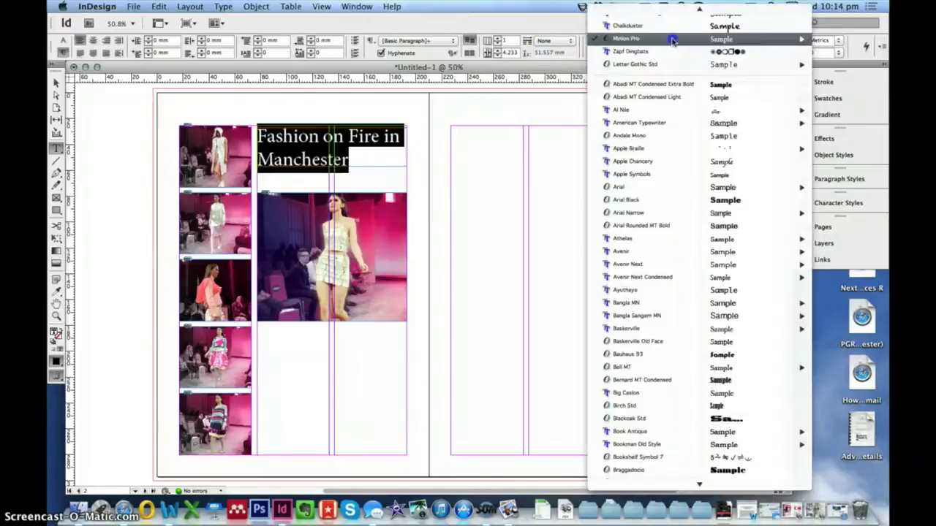
{"action": "scroll", "coordinate": [687, 103], "scroll_direction": "down", "scroll_amount": 10}
{"action": "mouse_move", "coordinate": [713, 110]}
{"action": "scroll", "coordinate": [713, 109], "scroll_direction": "down", "scroll_amount": 15}
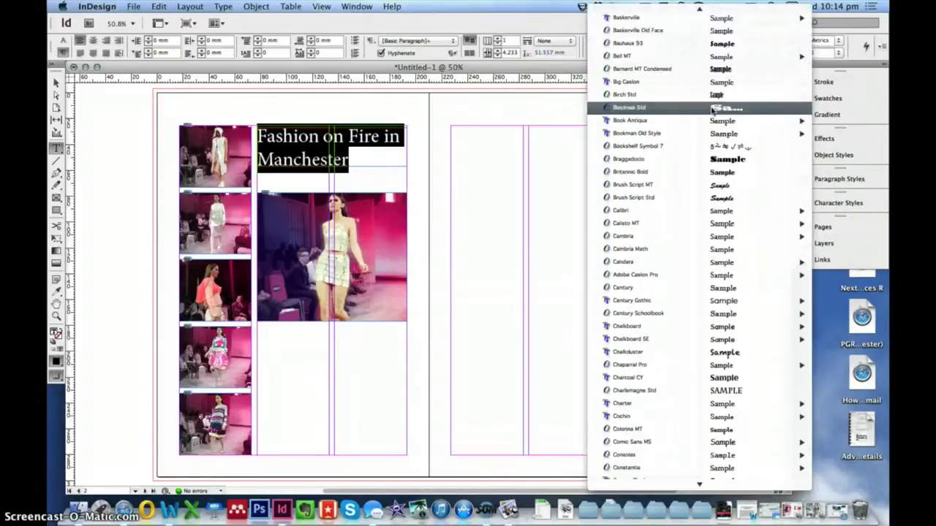
{"action": "mouse_move", "coordinate": [728, 220]}
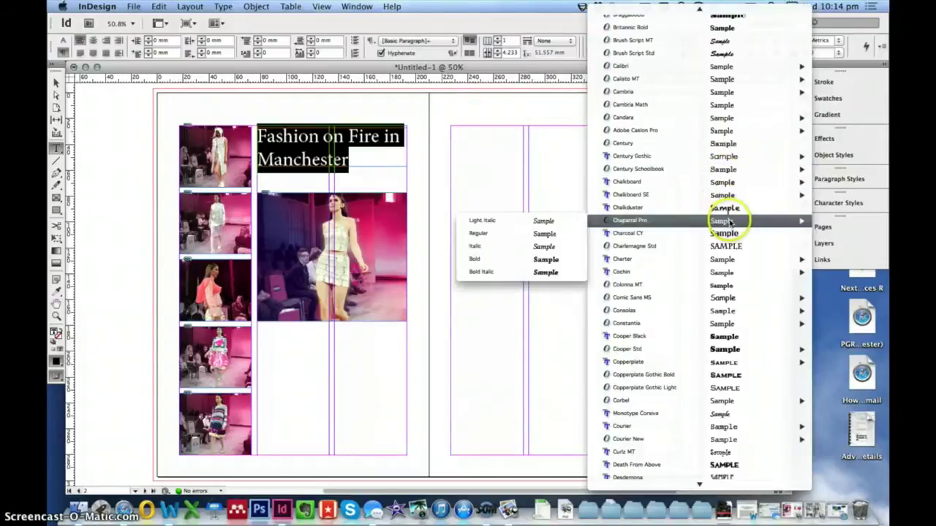
{"action": "mouse_move", "coordinate": [714, 310]}
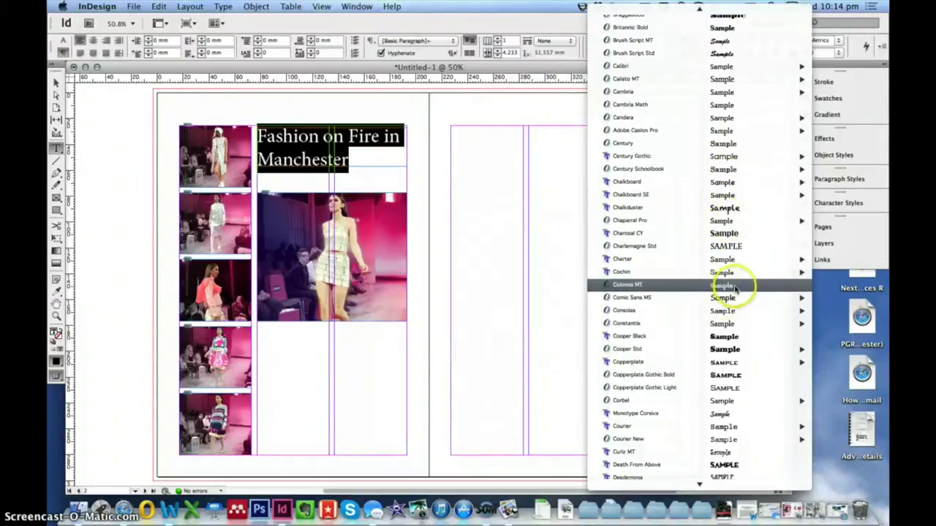
{"action": "scroll", "coordinate": [736, 288], "scroll_direction": "down", "scroll_amount": 3}
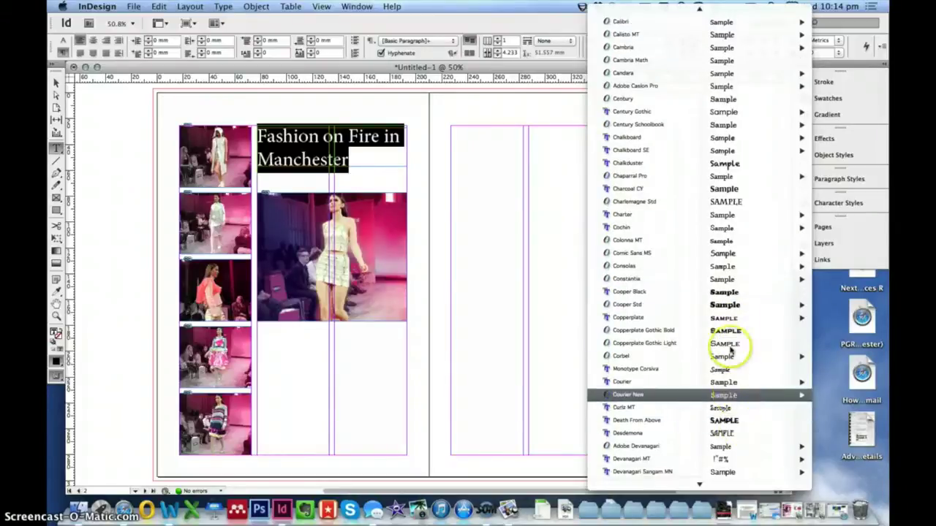
{"action": "scroll", "coordinate": [757, 149], "scroll_direction": "up", "scroll_amount": 10}
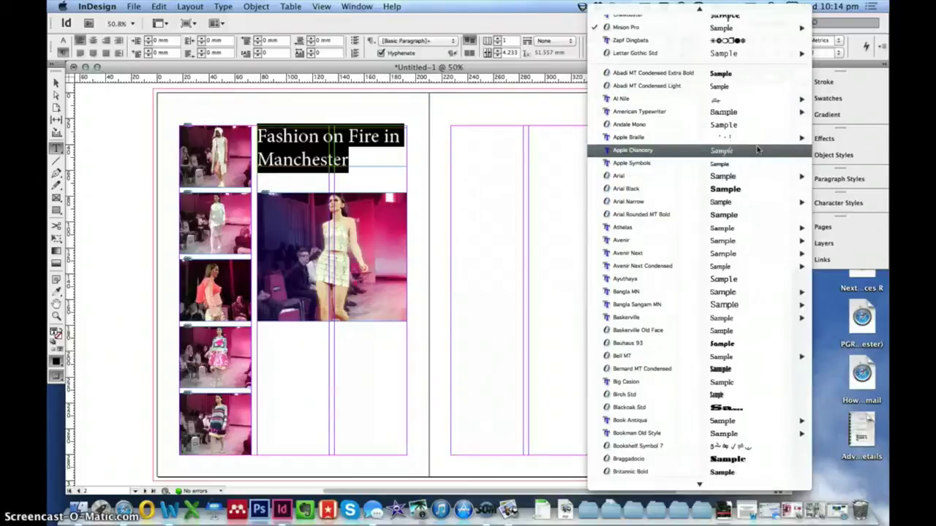
{"action": "scroll", "coordinate": [757, 149], "scroll_direction": "down", "scroll_amount": 10}
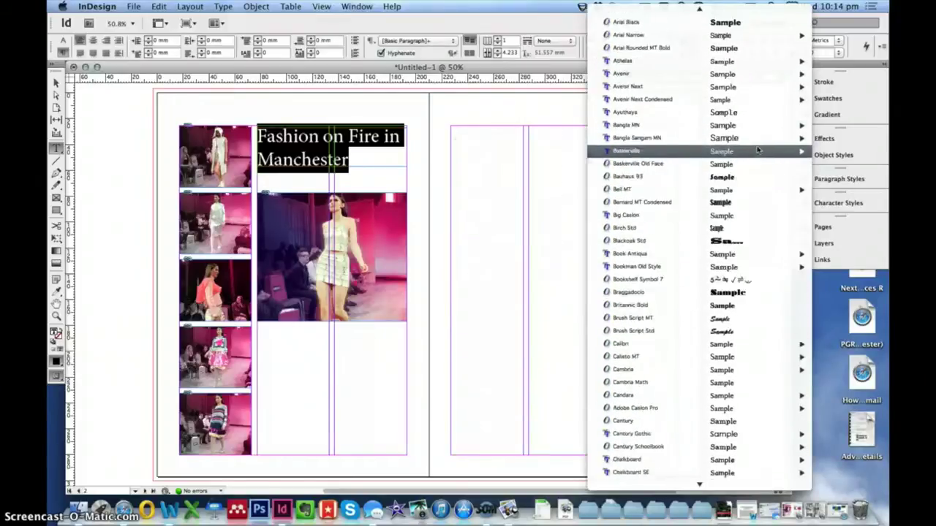
{"action": "scroll", "coordinate": [728, 314], "scroll_direction": "down", "scroll_amount": 10}
{"action": "scroll", "coordinate": [728, 314], "scroll_direction": "down", "scroll_amount": 20}
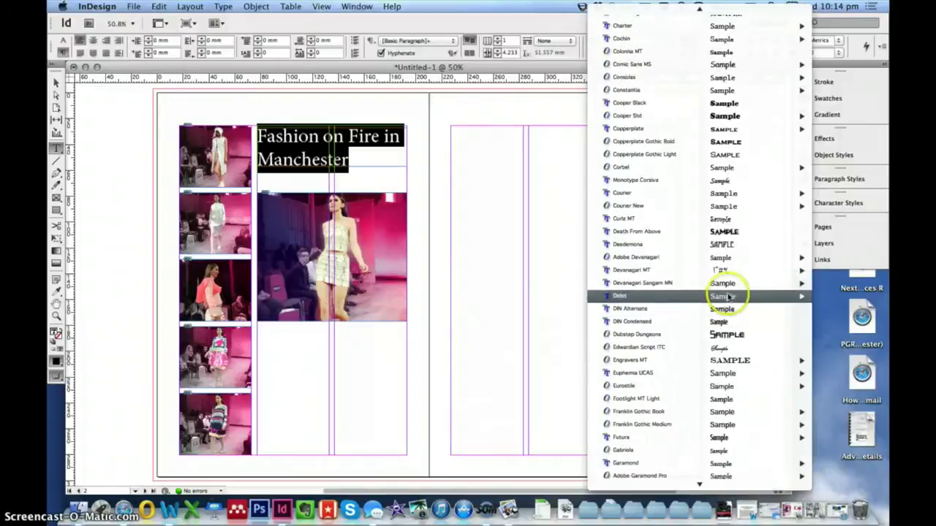
{"action": "left_click", "coordinate": [730, 334]}
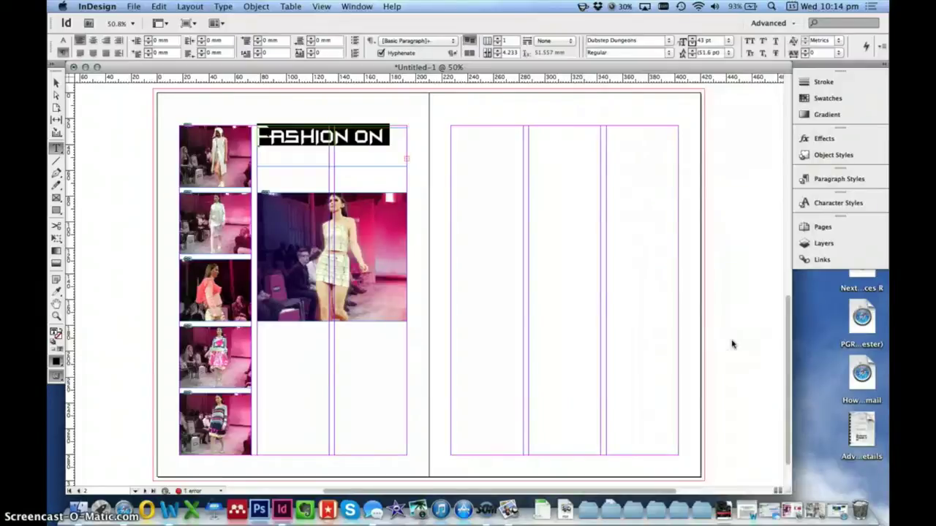
Reduce the title's font size to 35 pt so the whole title fits on two lines in its frame
{"action": "left_click", "coordinate": [691, 44]}
{"action": "left_click", "coordinate": [691, 44]}
{"action": "left_click", "coordinate": [691, 44]}
{"action": "left_click", "coordinate": [692, 44]}
{"action": "left_click", "coordinate": [692, 44]}
{"action": "left_click", "coordinate": [692, 44]}
{"action": "left_click", "coordinate": [691, 44]}
{"action": "left_click", "coordinate": [691, 44]}
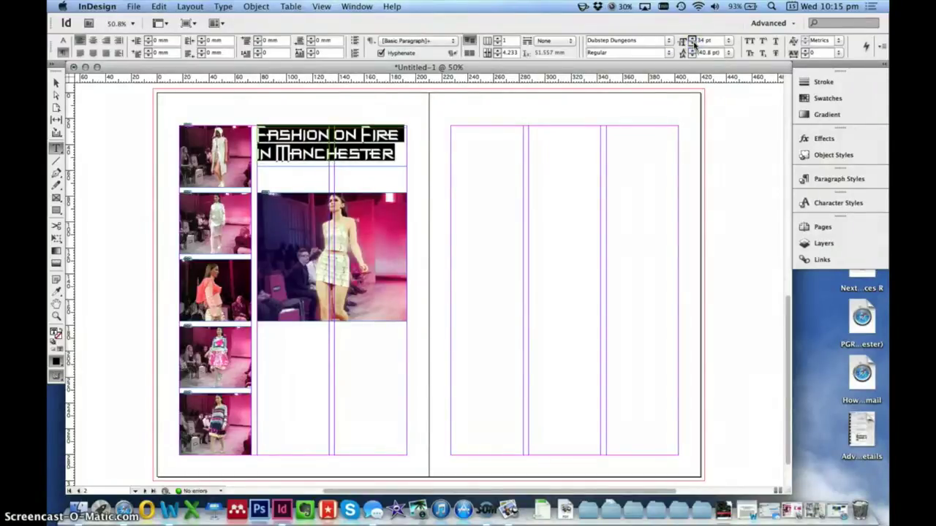
{"action": "left_click", "coordinate": [692, 39]}
{"action": "left_click", "coordinate": [692, 39]}
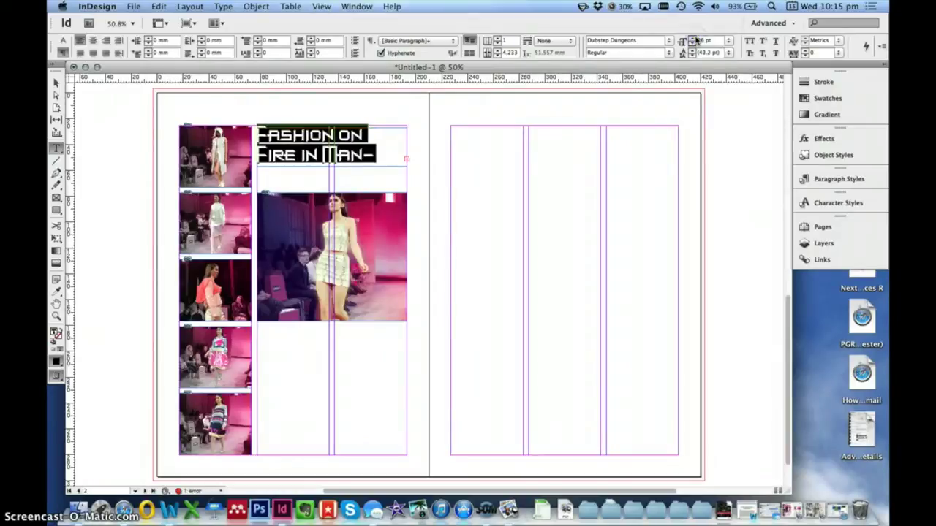
{"action": "left_click", "coordinate": [691, 43]}
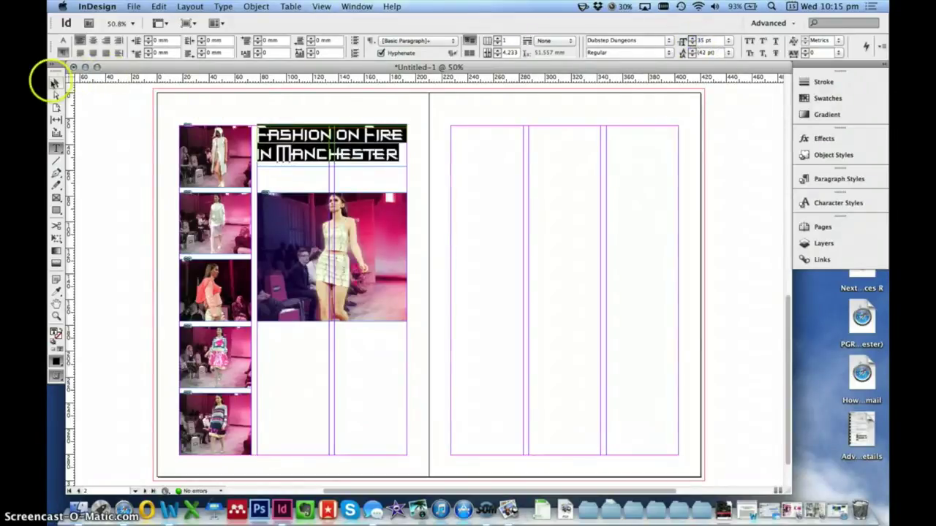
Move the title's text frame straight up past the upper margin, to a Y position of 29.25 mm
{"action": "left_click", "coordinate": [55, 82]}
{"action": "left_click", "coordinate": [382, 104]}
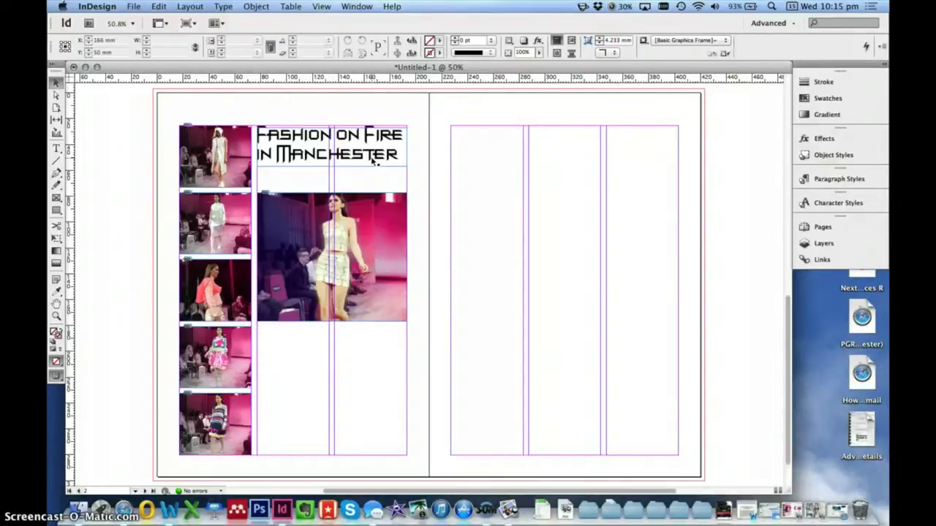
{"action": "left_click", "coordinate": [353, 160]}
{"action": "left_click_drag", "start_coordinate": [366, 153], "coordinate": [365, 139]}
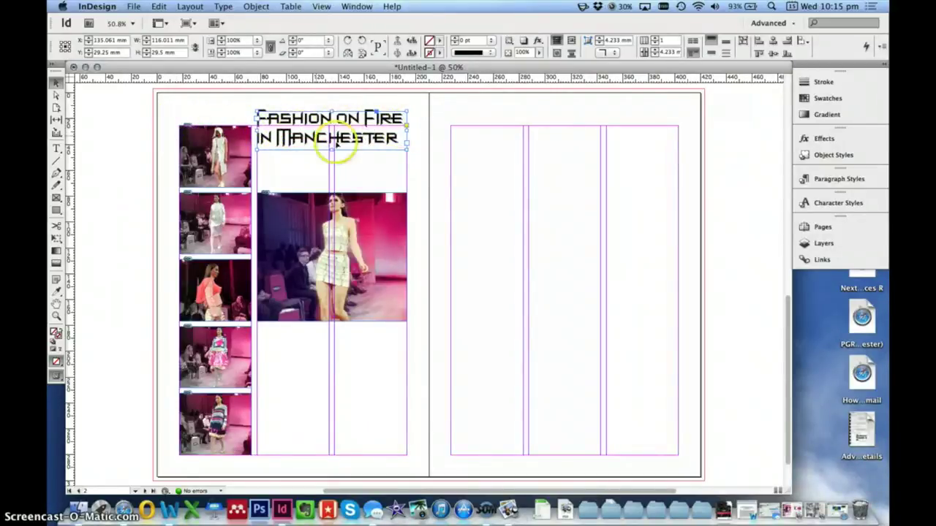
{"action": "left_click", "coordinate": [339, 157]}
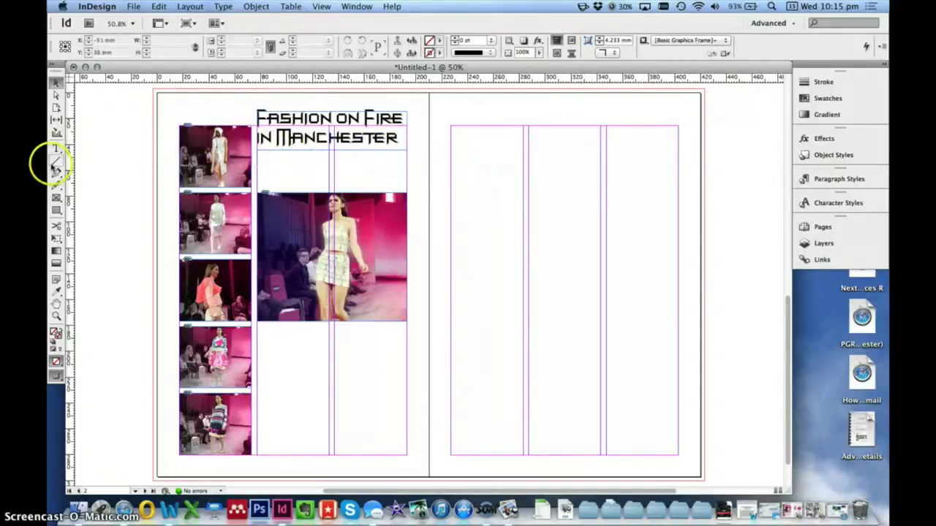
Draw a frame about 116 by 22 mm directly below the title and place the Subtitle Text file from the Text folder in it
{"action": "left_click", "coordinate": [56, 198]}
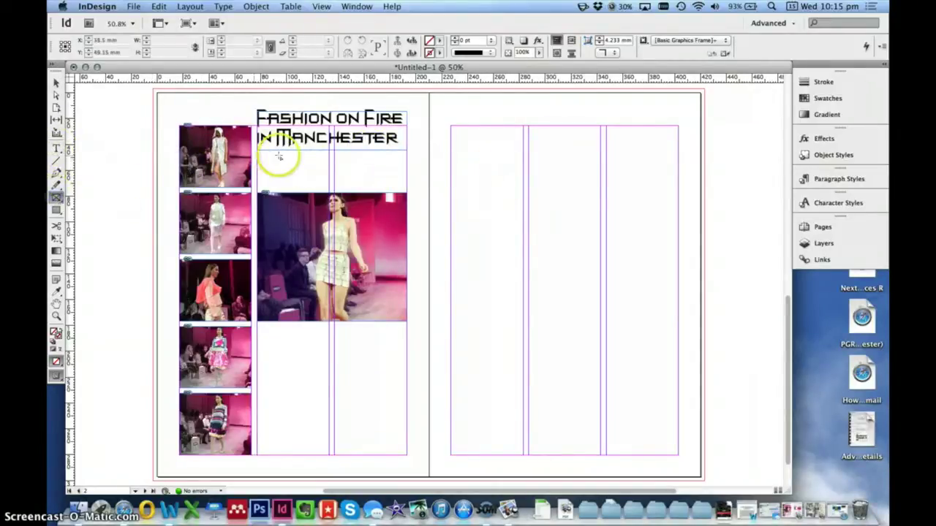
{"action": "left_click_drag", "start_coordinate": [258, 153], "coordinate": [406, 179]}
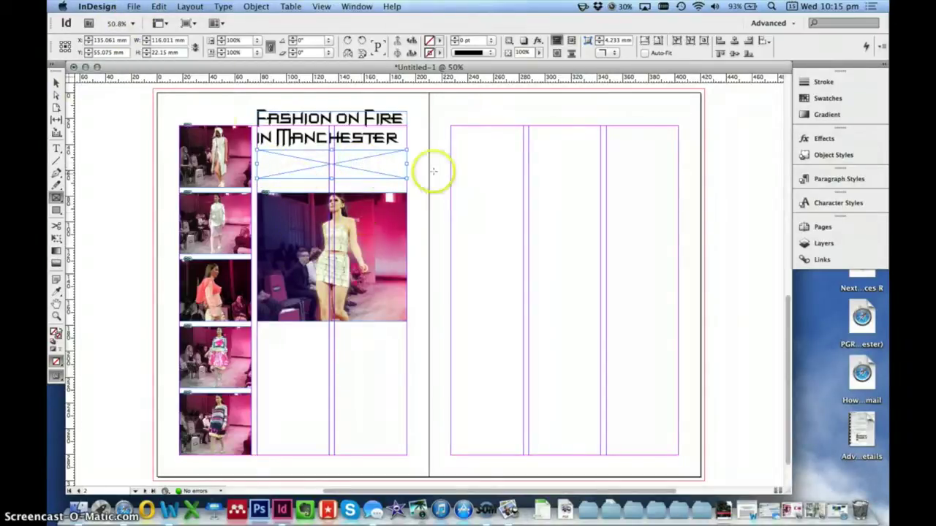
{"action": "left_click", "coordinate": [135, 6]}
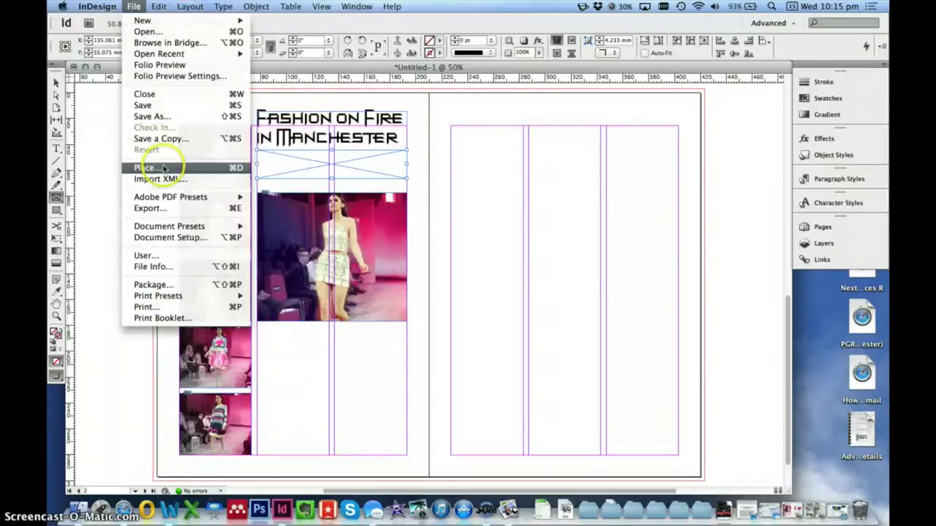
{"action": "left_click", "coordinate": [162, 168]}
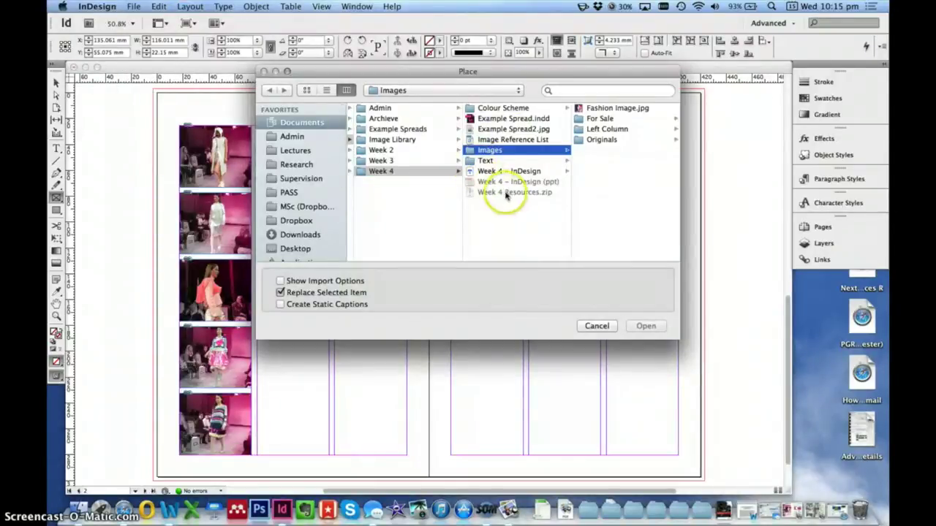
{"action": "left_click", "coordinate": [486, 160]}
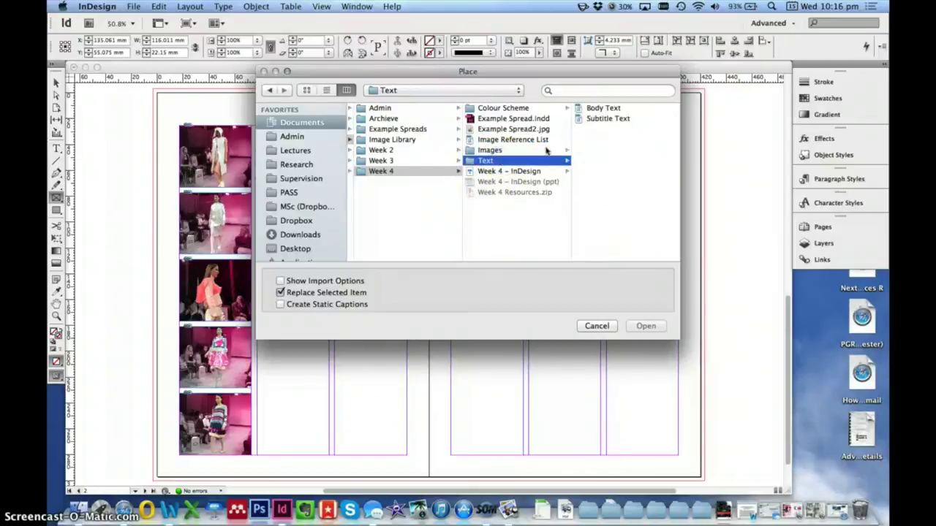
{"action": "left_click", "coordinate": [600, 119]}
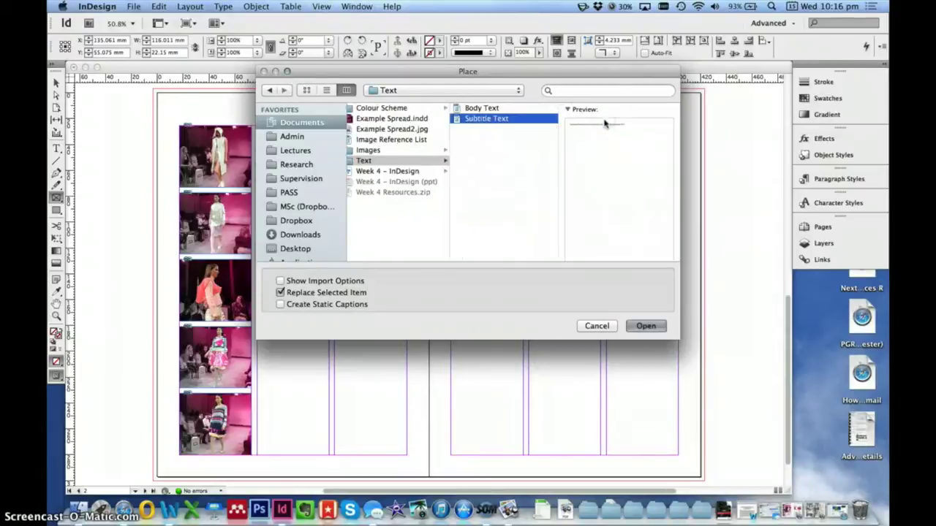
{"action": "left_click", "coordinate": [645, 326]}
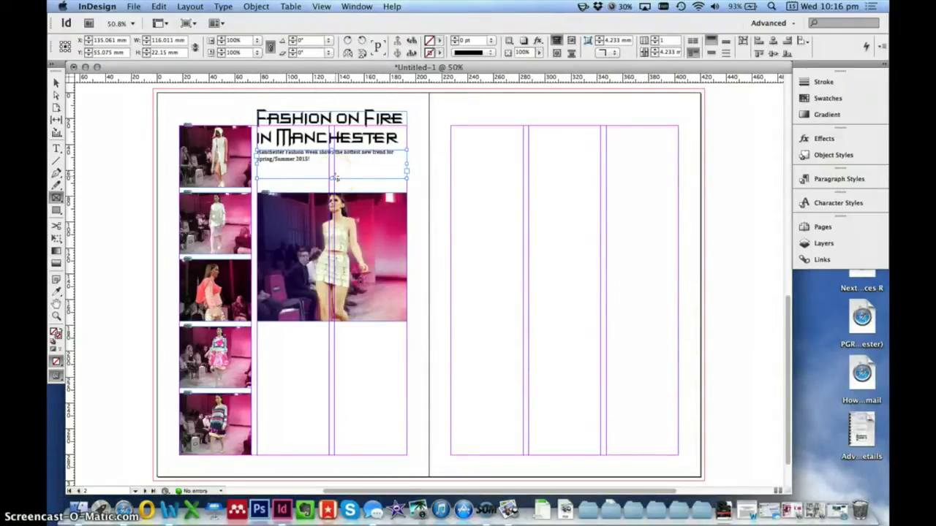
Set the font size of the whole subtitle to 19 pt
{"action": "left_click", "coordinate": [56, 148]}
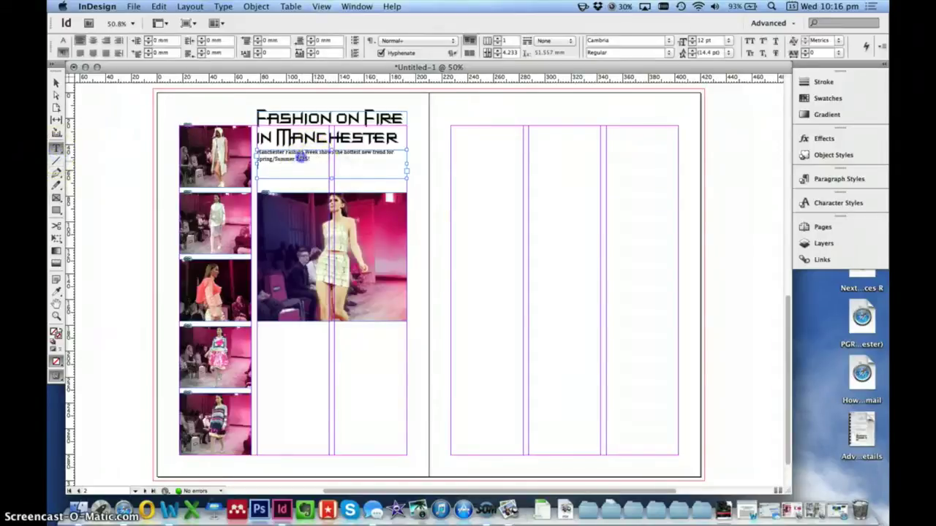
{"action": "left_click_drag", "start_coordinate": [311, 160], "coordinate": [186, 133]}
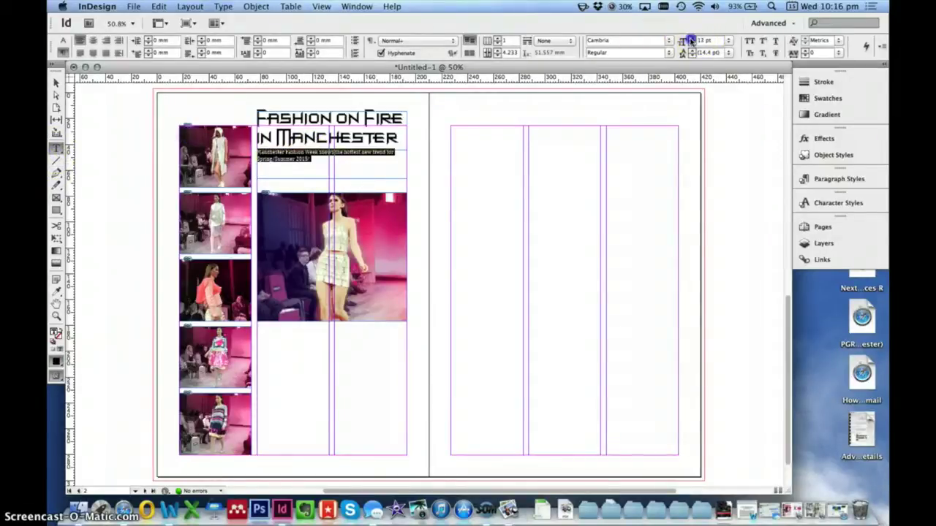
{"action": "left_click", "coordinate": [690, 40]}
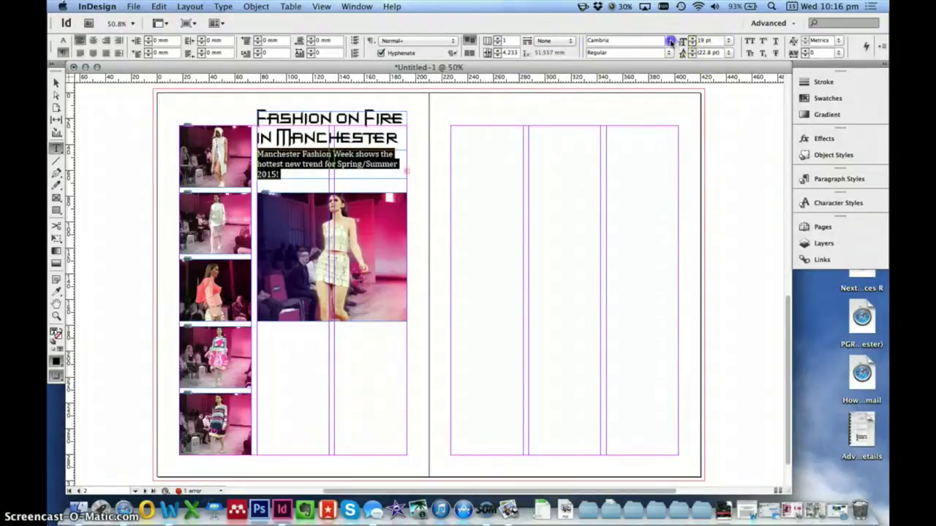
Change the subtitle's font to American Typewriter Regular
{"action": "left_click", "coordinate": [670, 41]}
{"action": "scroll", "coordinate": [679, 188], "scroll_direction": "up", "scroll_amount": 5}
{"action": "scroll", "coordinate": [679, 190], "scroll_direction": "up", "scroll_amount": 10}
{"action": "left_click", "coordinate": [685, 88]}
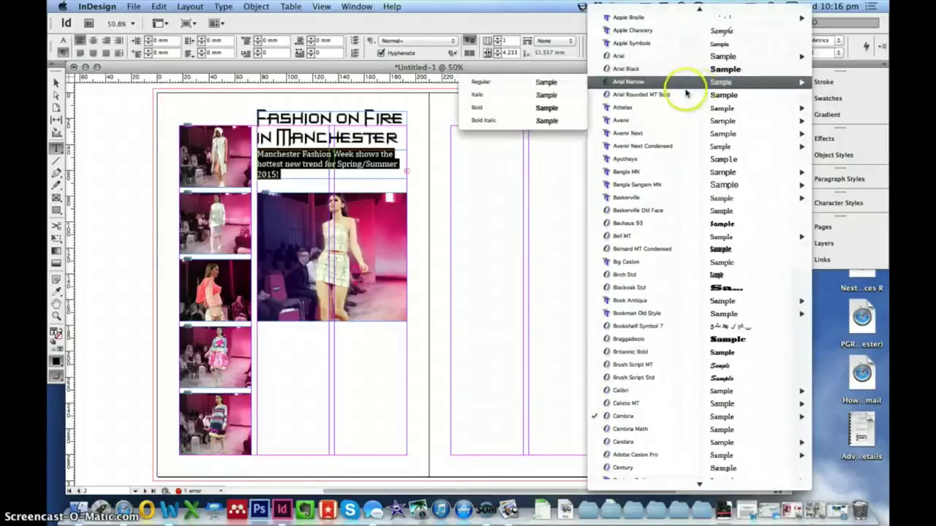
{"action": "scroll", "coordinate": [649, 186], "scroll_direction": "up", "scroll_amount": 3}
{"action": "scroll", "coordinate": [649, 189], "scroll_direction": "up", "scroll_amount": 1}
{"action": "mouse_move", "coordinate": [725, 49]}
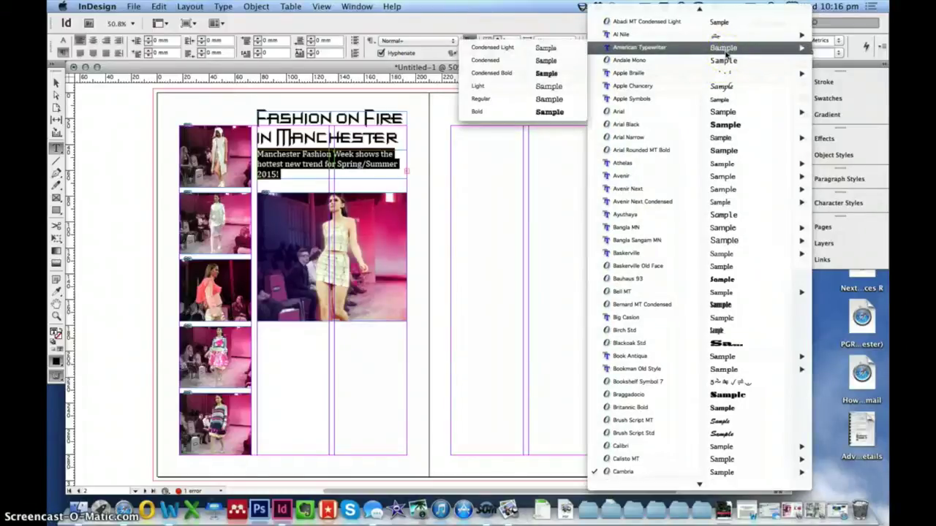
{"action": "left_click", "coordinate": [550, 59]}
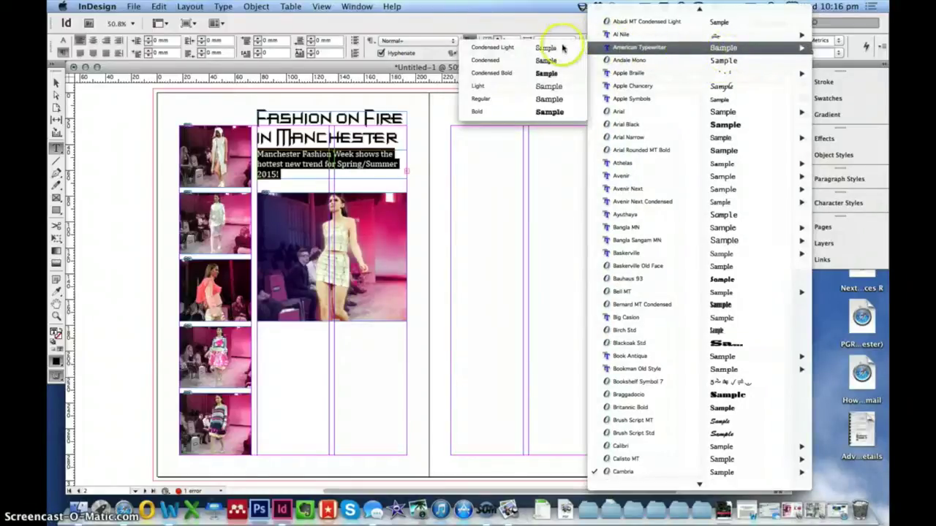
{"action": "left_click", "coordinate": [548, 98]}
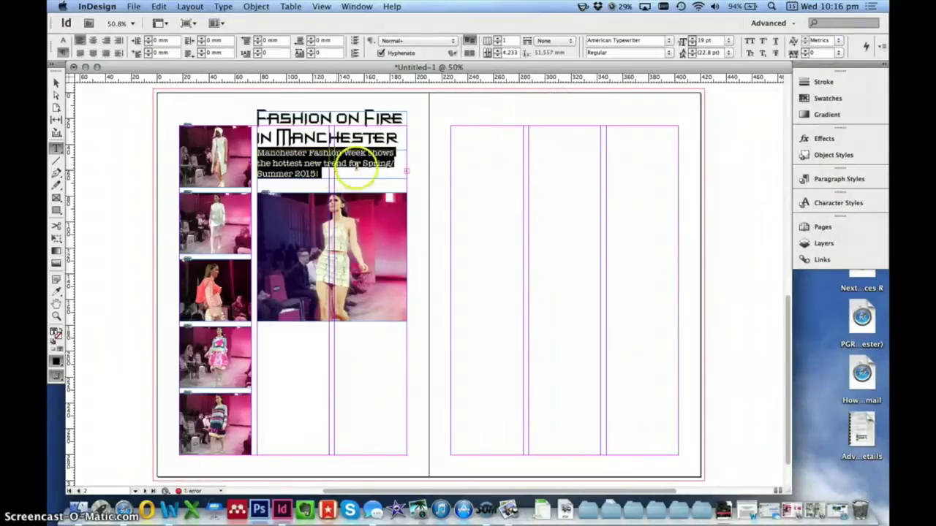
{"action": "left_click", "coordinate": [357, 168]}
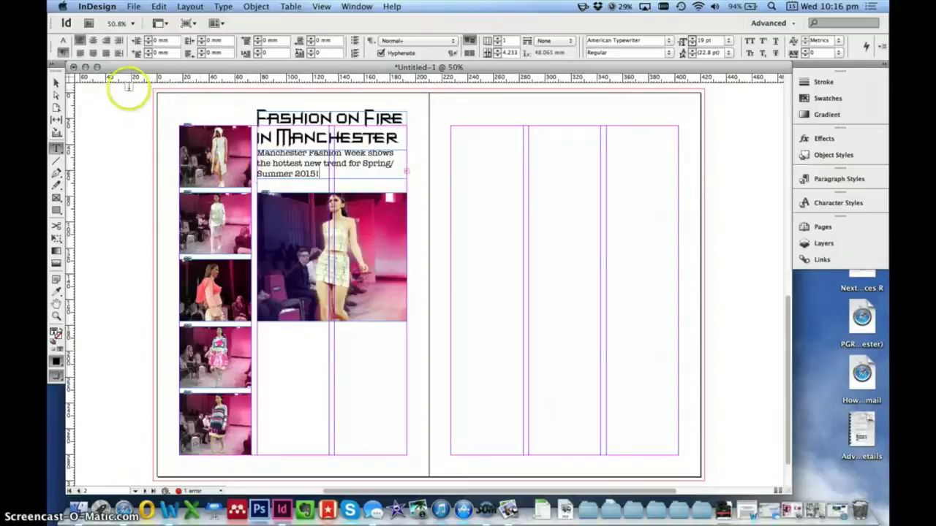
Move the subtitle frame down about 5.2 mm, to a Y position of 60.248 mm, between the title and the large picture
{"action": "left_click", "coordinate": [56, 82]}
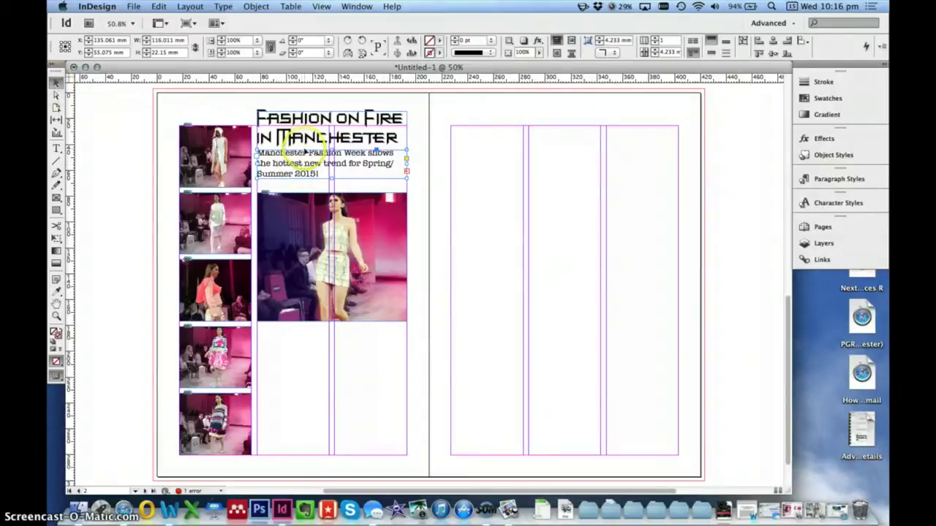
{"action": "left_click_drag", "start_coordinate": [306, 166], "coordinate": [305, 174]}
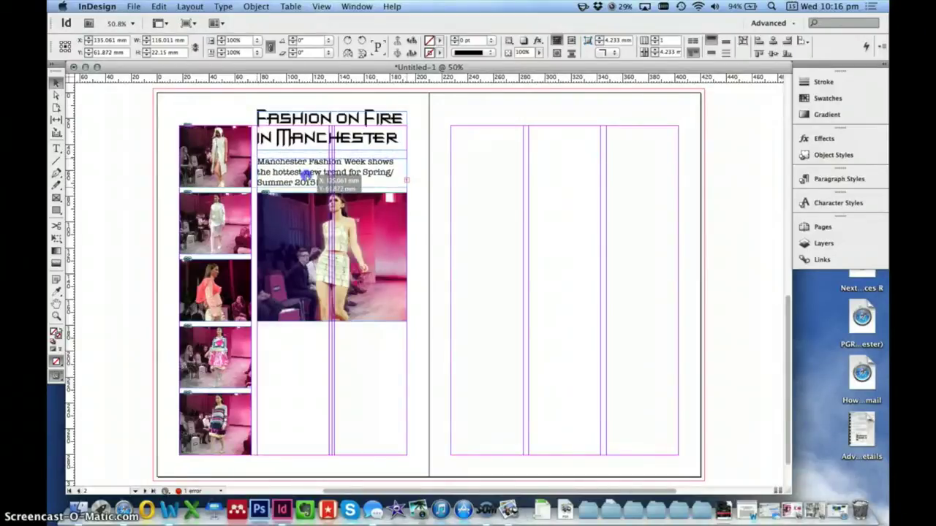
{"action": "left_click_drag", "start_coordinate": [306, 174], "coordinate": [306, 171]}
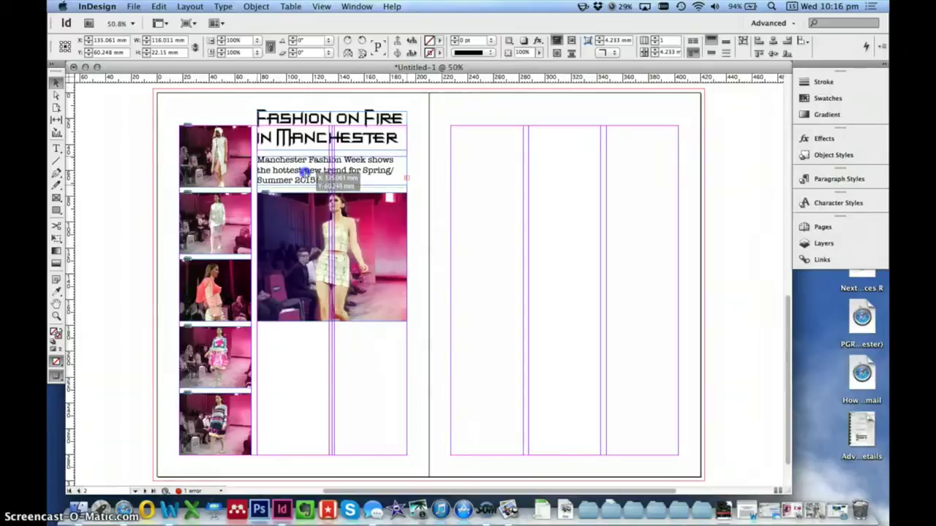
{"action": "left_click_drag", "start_coordinate": [306, 171], "coordinate": [306, 173]}
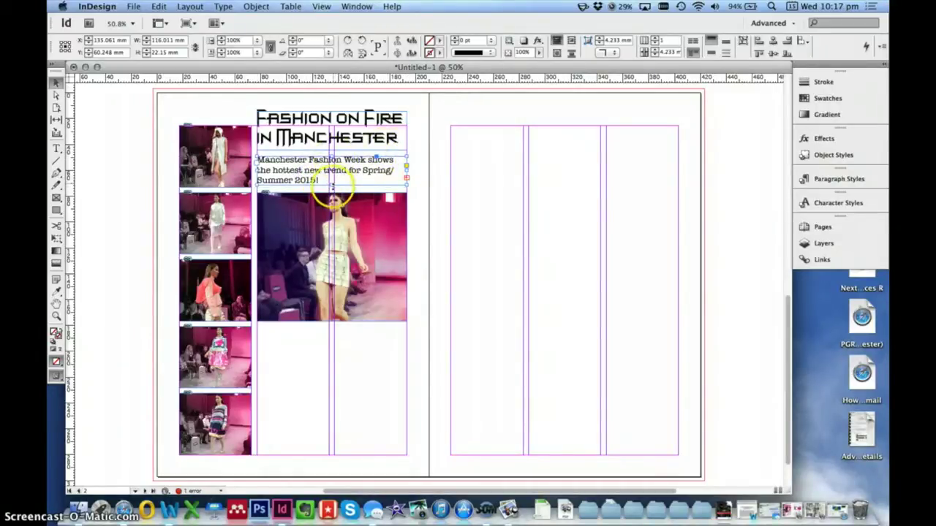
Resize the subtitle frame so its bottom edge sits just above the large picture and its top edge leaves a gap beneath the title
{"action": "left_click_drag", "start_coordinate": [341, 168], "coordinate": [331, 187]}
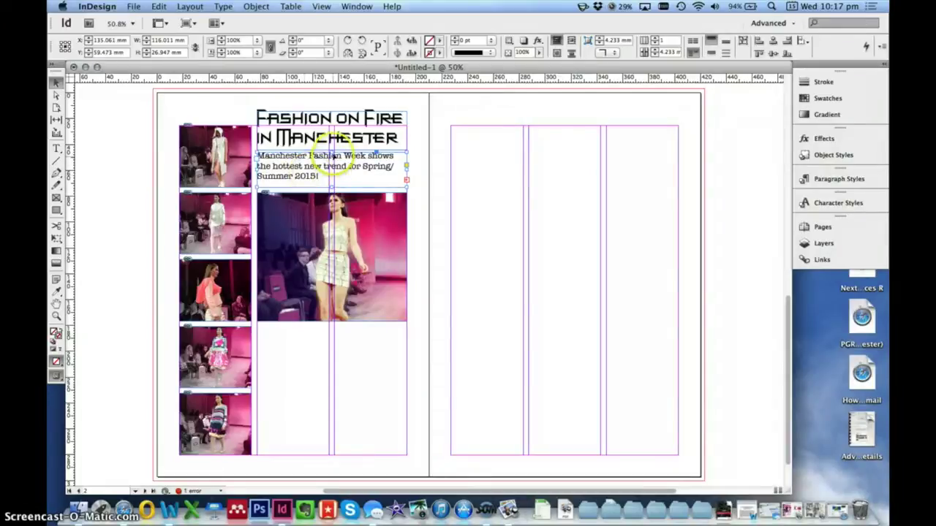
{"action": "left_click_drag", "start_coordinate": [333, 154], "coordinate": [333, 159]}
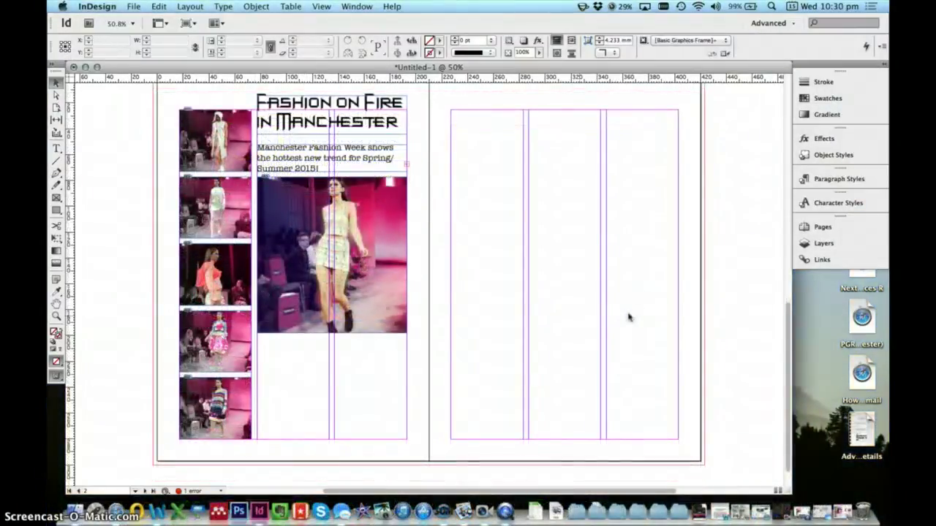
{"action": "left_click", "coordinate": [328, 179]}
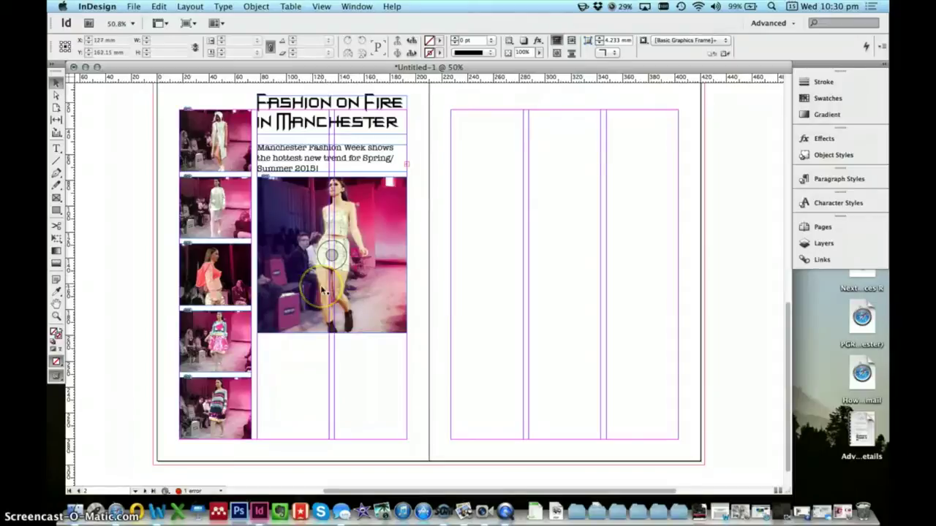
{"action": "left_click", "coordinate": [314, 310]}
{"action": "left_click", "coordinate": [332, 326]}
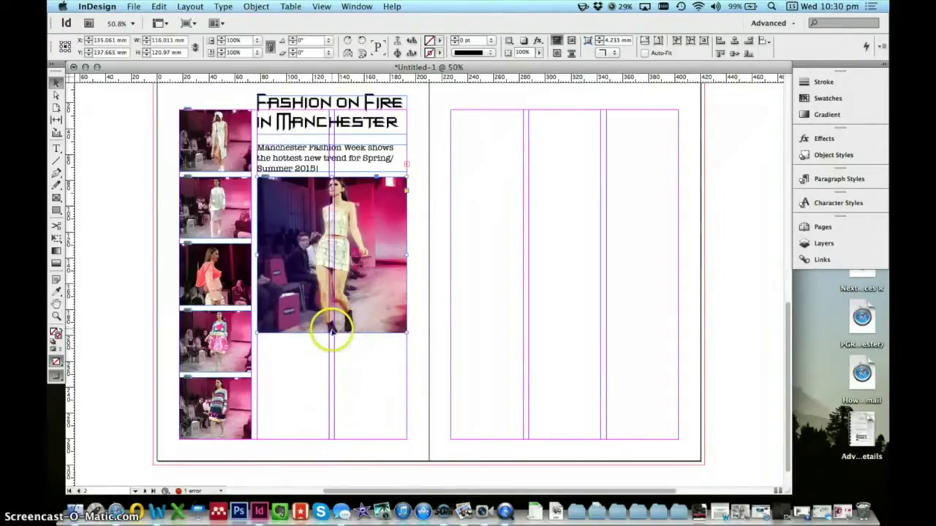
{"action": "mouse_move", "coordinate": [331, 329]}
{"action": "left_mouse_down"}
{"action": "mouse_move", "coordinate": [330, 311]}
{"action": "mouse_move", "coordinate": [338, 350]}
{"action": "mouse_move", "coordinate": [333, 333]}
{"action": "left_mouse_up"}
{"action": "left_click", "coordinate": [368, 359]}
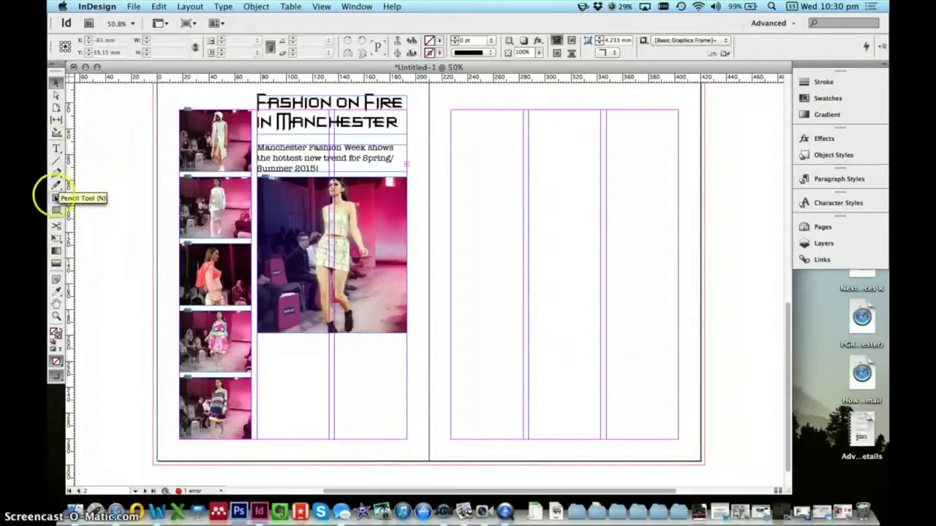
Draw a rectangular frame about 116 by 73 mm below the large picture and extend its top edge up to a height of about 75.6 mm
{"action": "left_click", "coordinate": [56, 199]}
{"action": "left_click", "coordinate": [55, 198]}
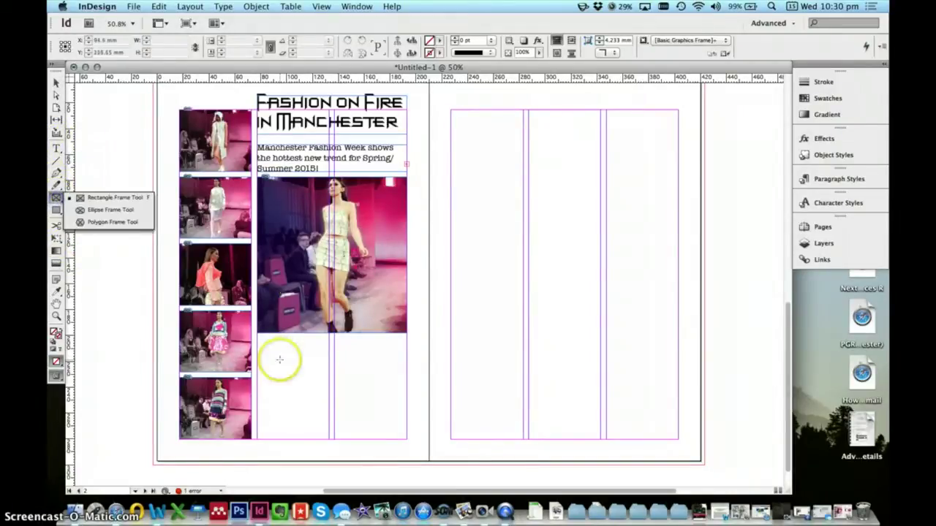
{"action": "left_click", "coordinate": [84, 197]}
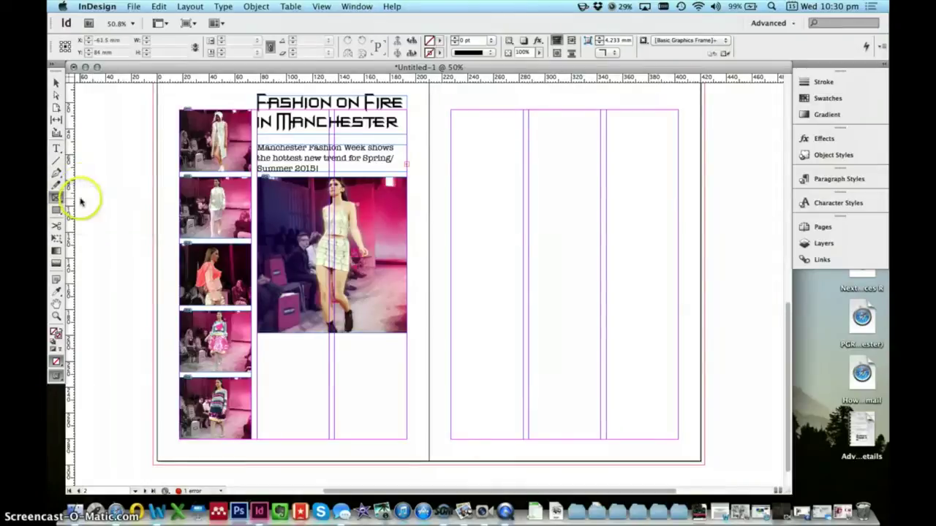
{"action": "left_click_drag", "start_coordinate": [257, 345], "coordinate": [404, 439]}
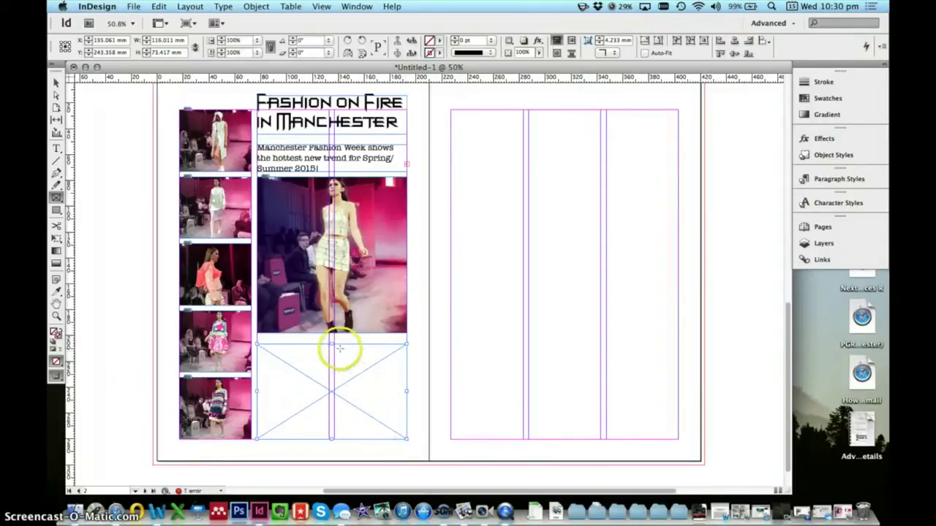
{"action": "left_click", "coordinate": [57, 82]}
{"action": "left_click_drag", "start_coordinate": [333, 344], "coordinate": [333, 341]}
{"action": "left_click", "coordinate": [460, 321]}
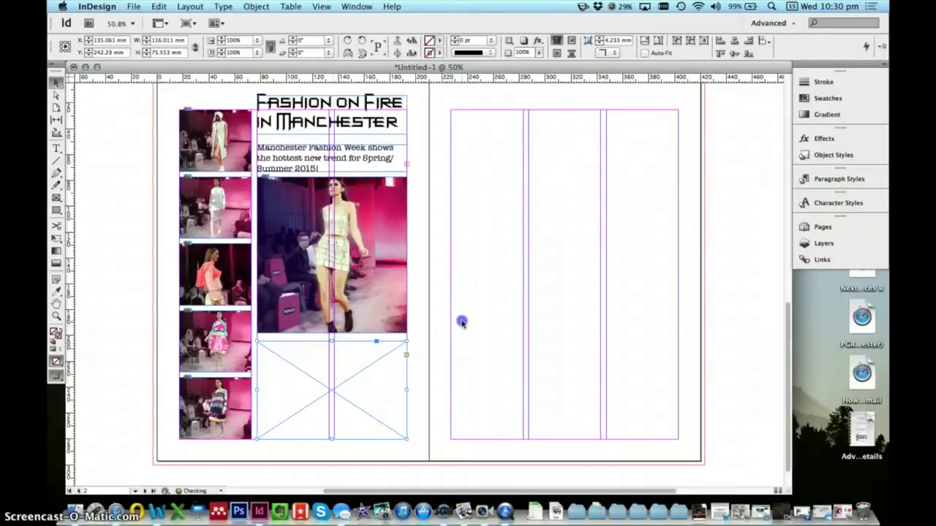
Place the Body Text file from the Text folder in the empty frame below the large picture
{"action": "left_click", "coordinate": [134, 5]}
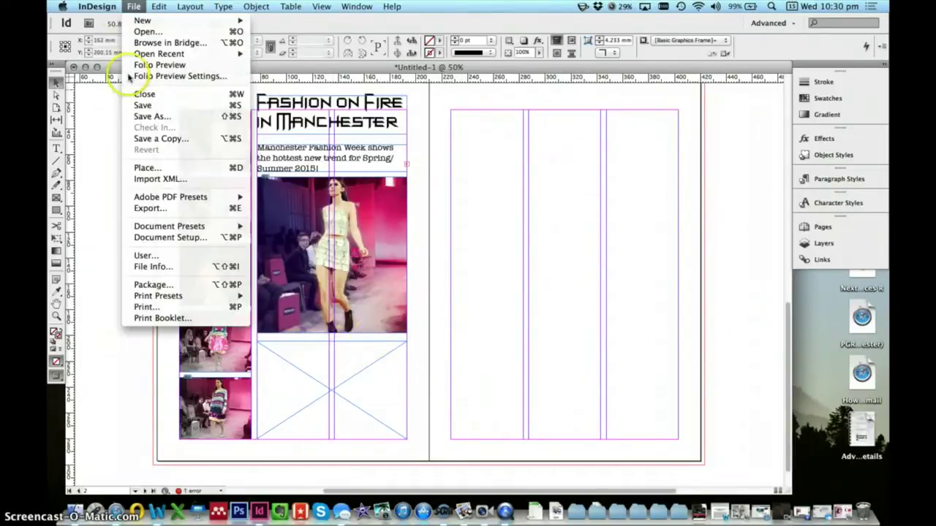
{"action": "left_click", "coordinate": [174, 165]}
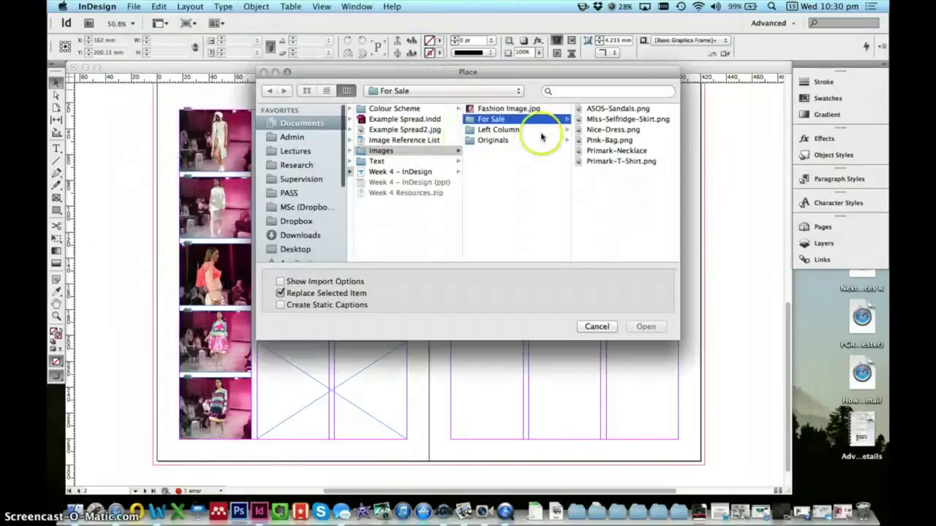
{"action": "left_click", "coordinate": [503, 129]}
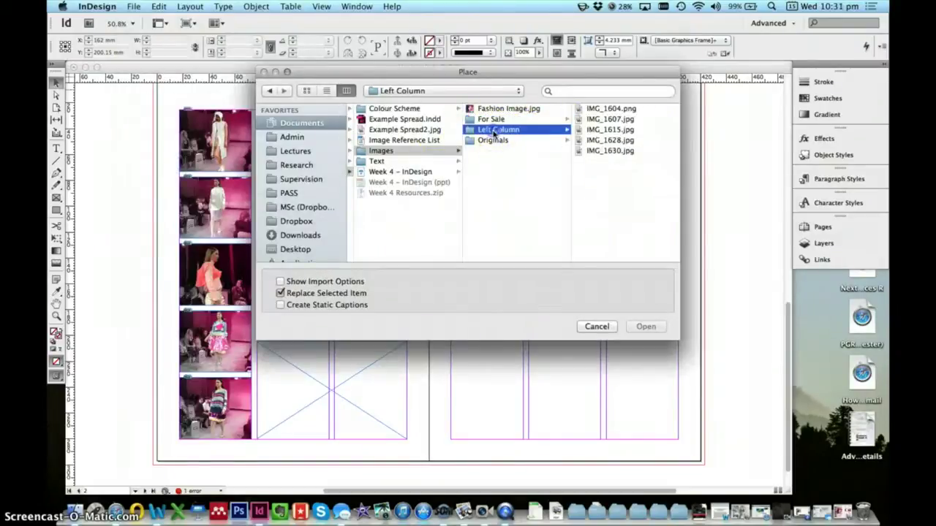
{"action": "left_click", "coordinate": [493, 139]}
{"action": "left_click", "coordinate": [395, 171]}
{"action": "left_click", "coordinate": [379, 161]}
{"action": "left_click", "coordinate": [487, 110]}
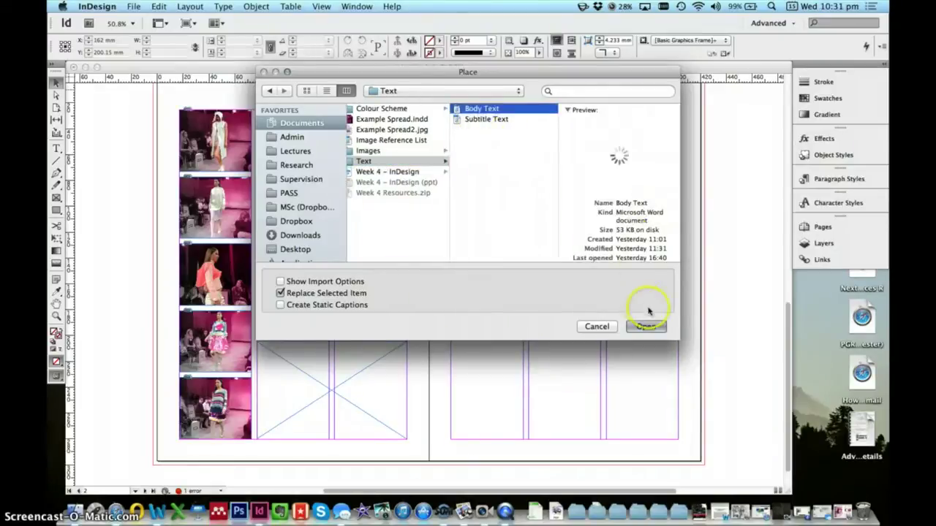
{"action": "left_click", "coordinate": [645, 326]}
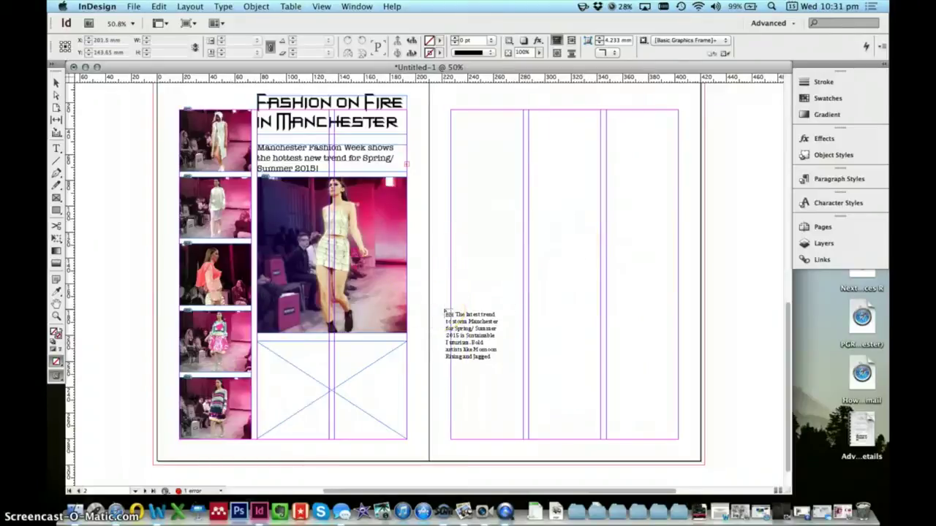
{"action": "left_click", "coordinate": [278, 355]}
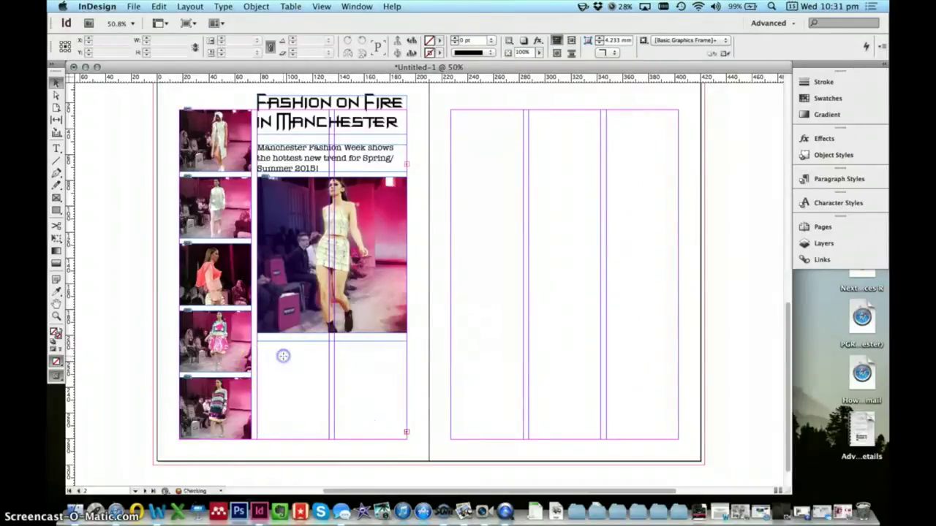
{"action": "left_click", "coordinate": [308, 391]}
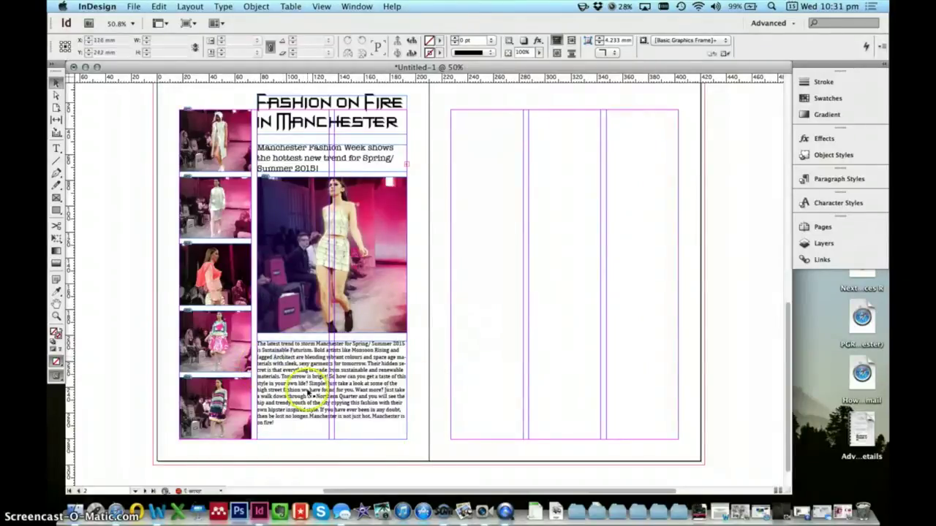
Change the font of the whole body text to American Typewriter Regular
{"action": "left_click", "coordinate": [279, 430]}
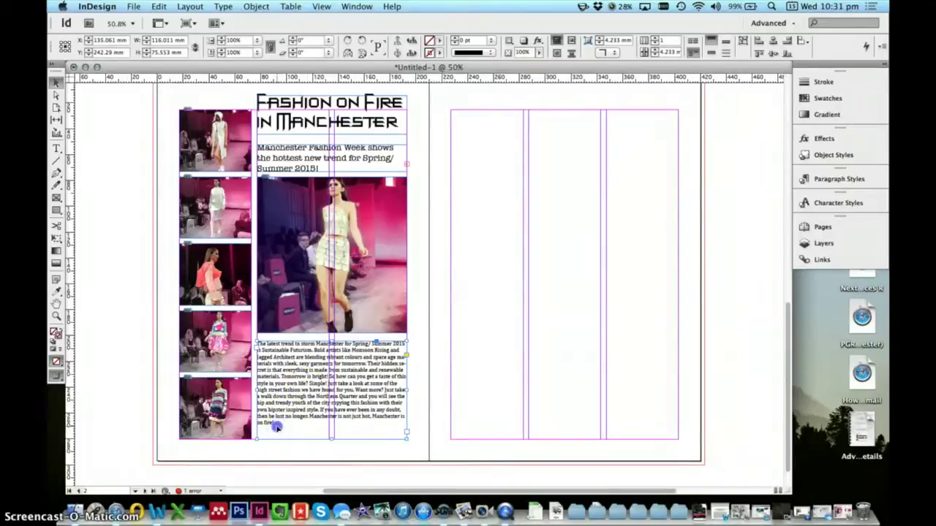
{"action": "double_click", "coordinate": [286, 426]}
{"action": "key", "text": "super+a"}
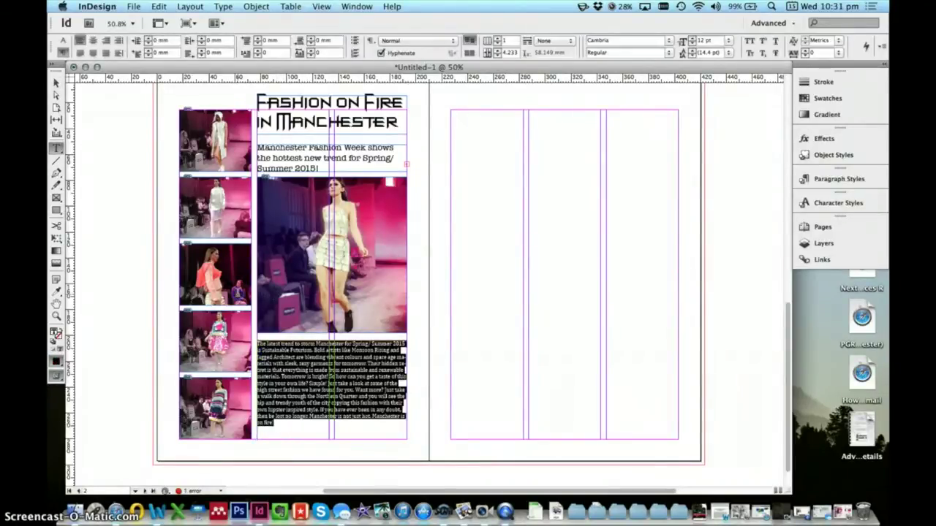
{"action": "left_click", "coordinate": [669, 42]}
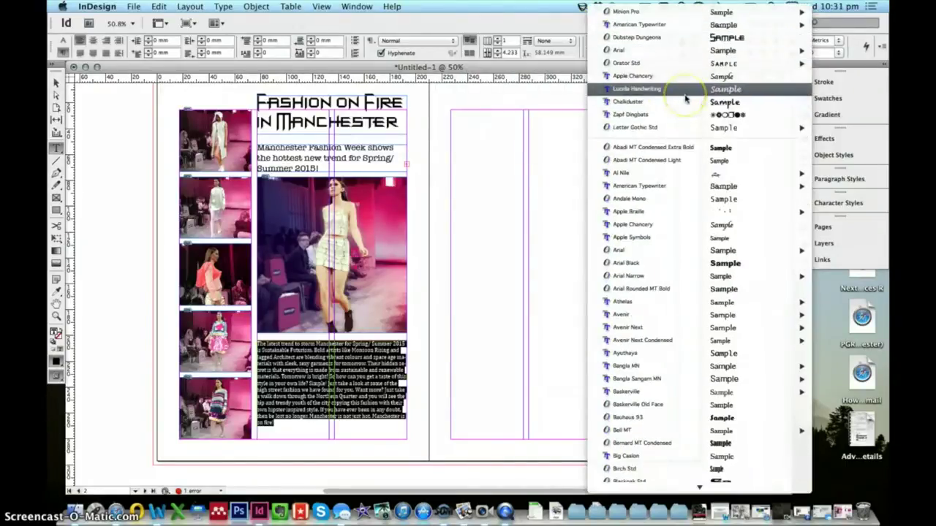
{"action": "mouse_move", "coordinate": [762, 25]}
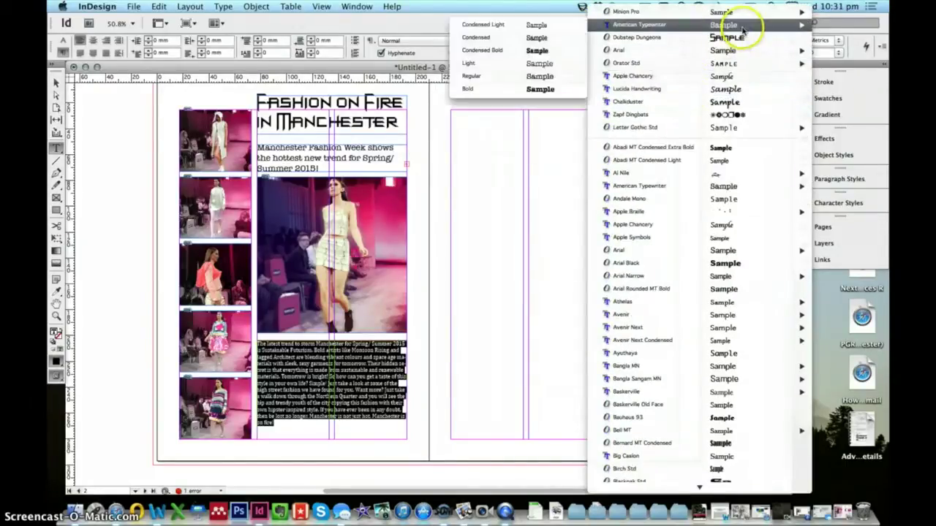
{"action": "left_click", "coordinate": [537, 76]}
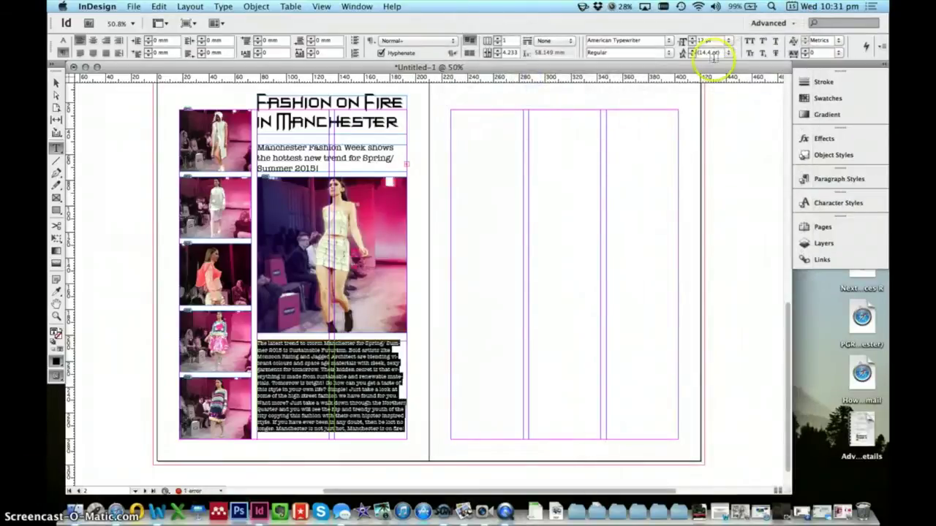
Set the font size of the whole body text to 16 pt
{"action": "left_click", "coordinate": [693, 39]}
{"action": "left_click", "coordinate": [693, 39]}
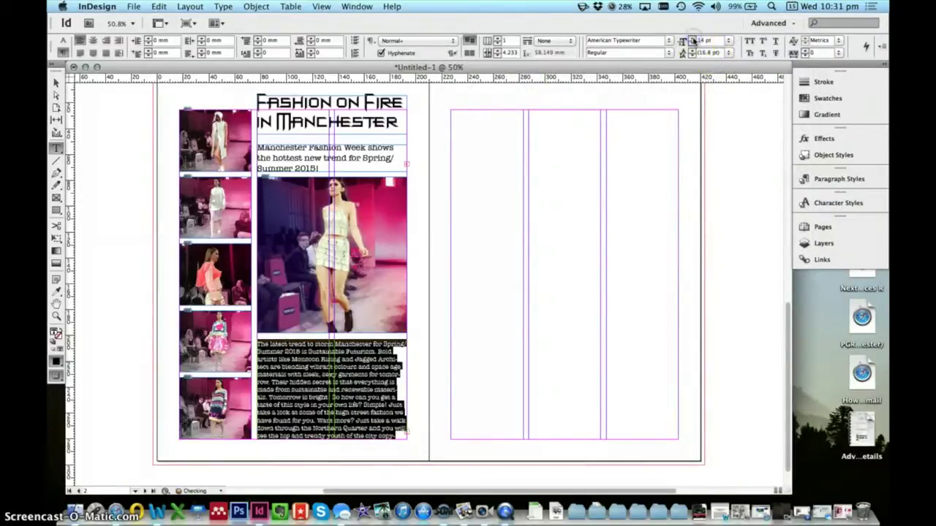
{"action": "left_click", "coordinate": [693, 39]}
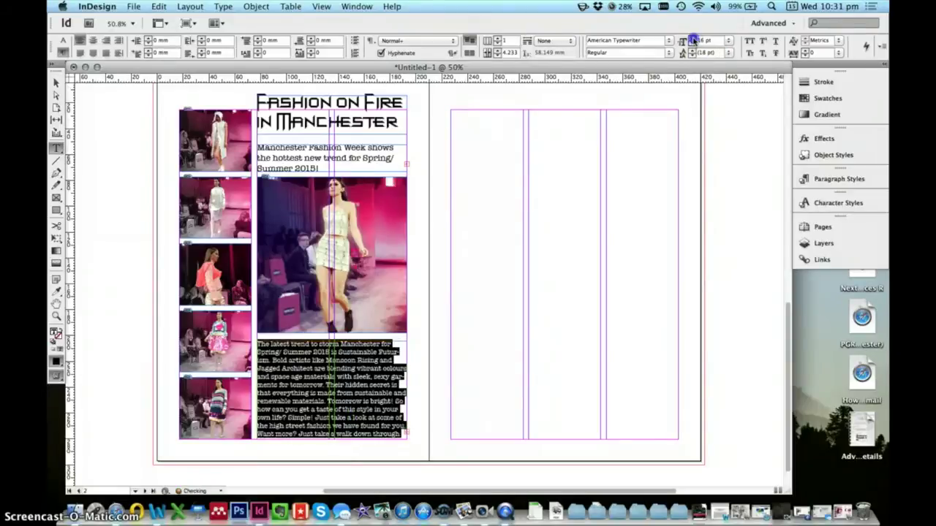
{"action": "left_click", "coordinate": [693, 39]}
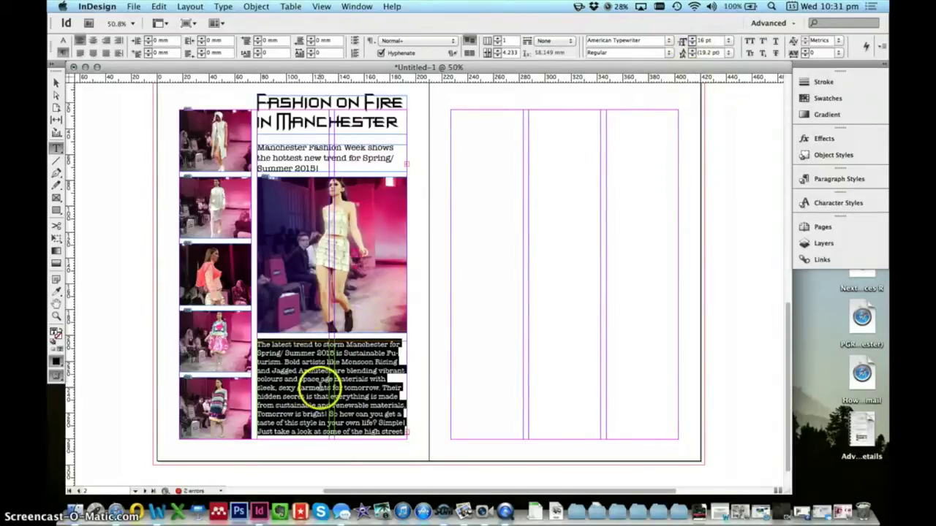
{"action": "left_click", "coordinate": [321, 388]}
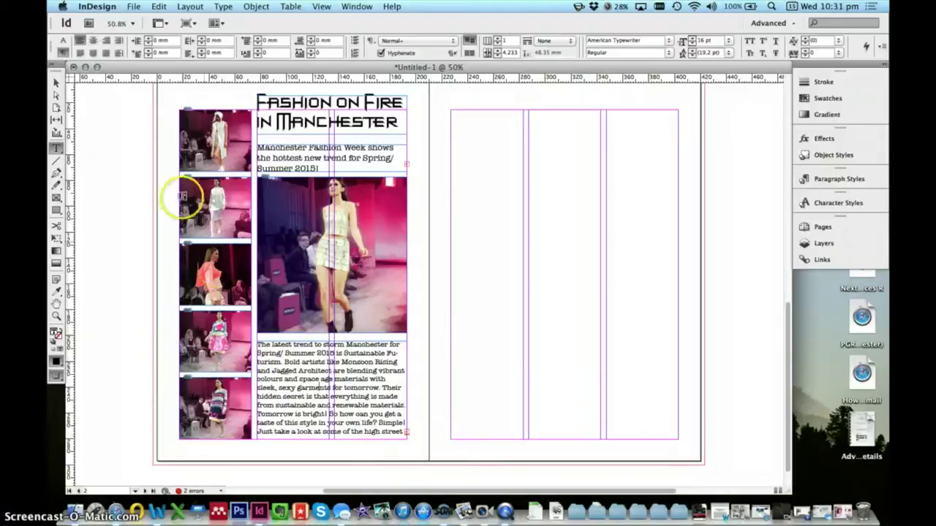
Load the overset text from the body text frame's out port, ready for placing on the right-hand page
{"action": "left_click", "coordinate": [58, 85]}
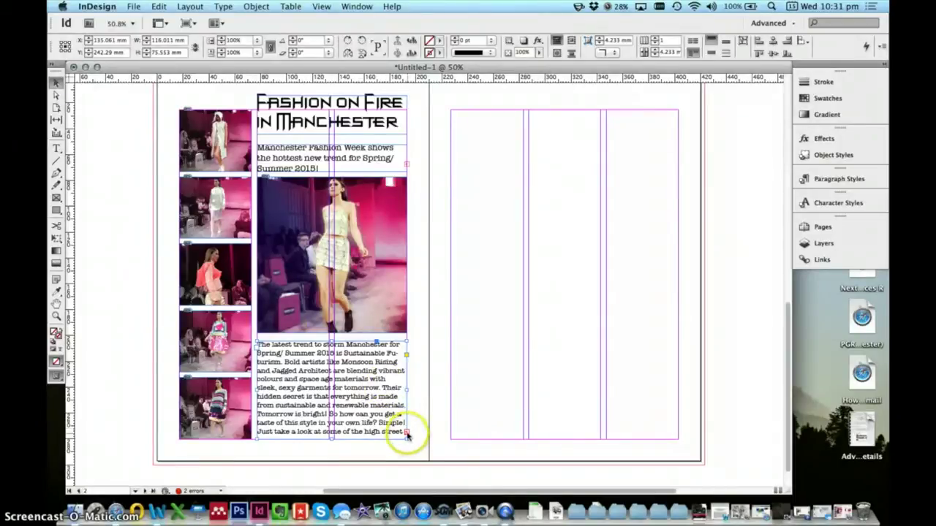
{"action": "left_click", "coordinate": [56, 316]}
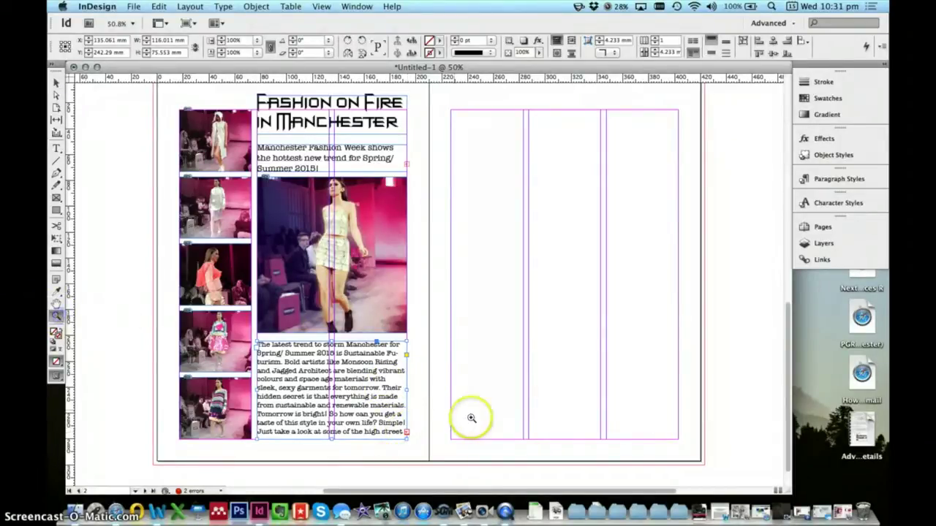
{"action": "left_click_drag", "start_coordinate": [371, 396], "coordinate": [374, 400]}
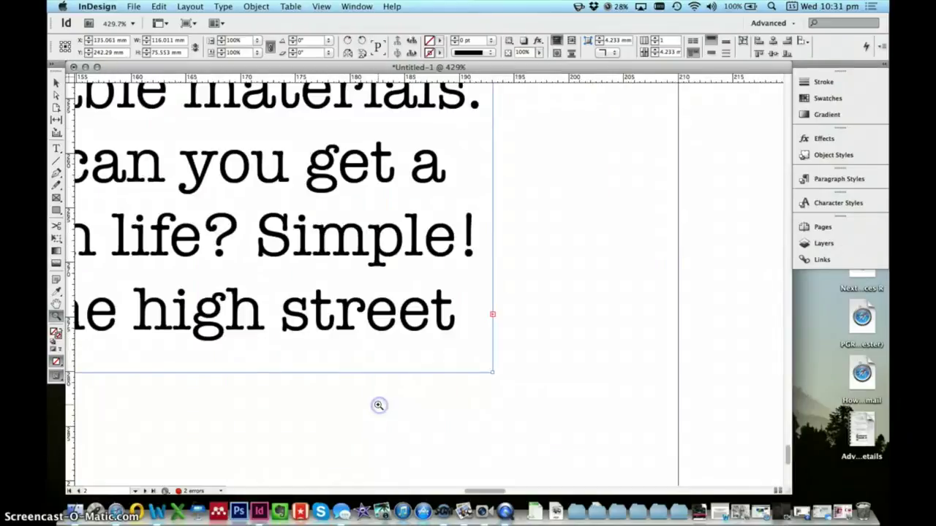
{"action": "left_click", "coordinate": [58, 85]}
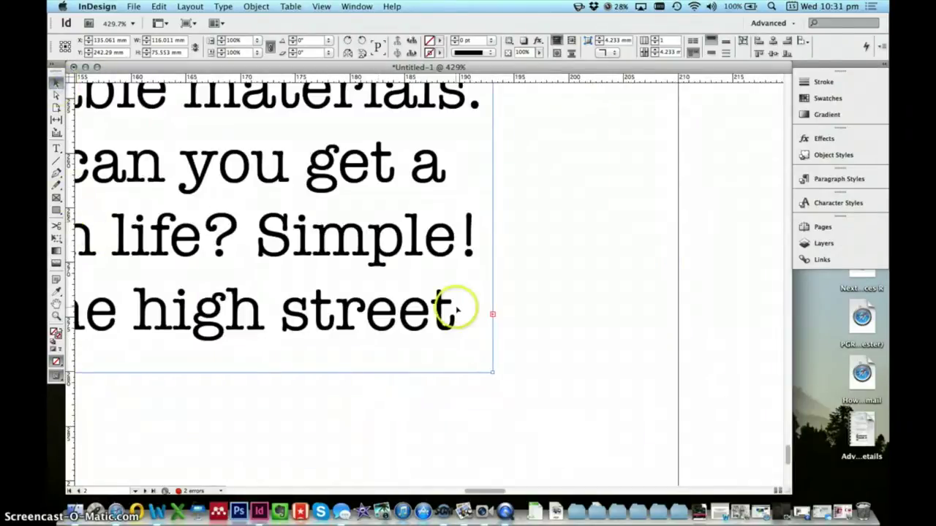
{"action": "left_click", "coordinate": [492, 314]}
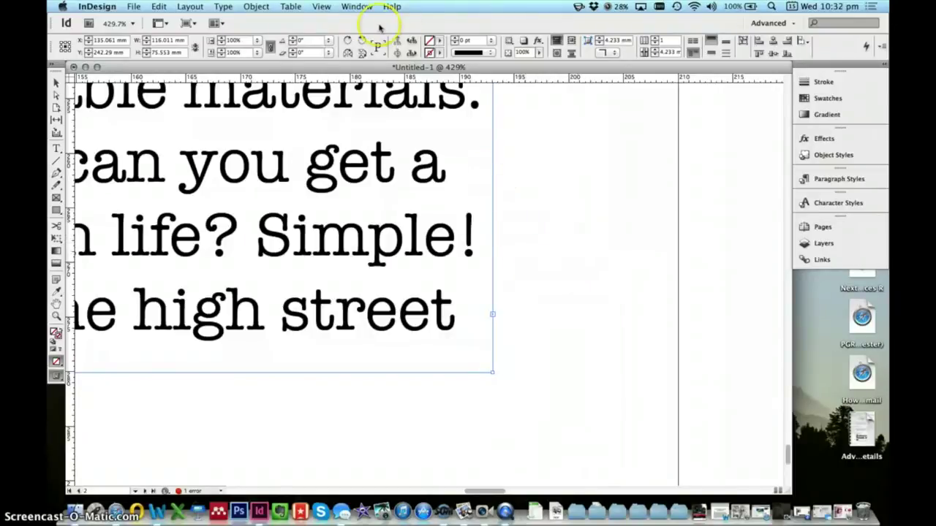
{"action": "left_click", "coordinate": [357, 7]}
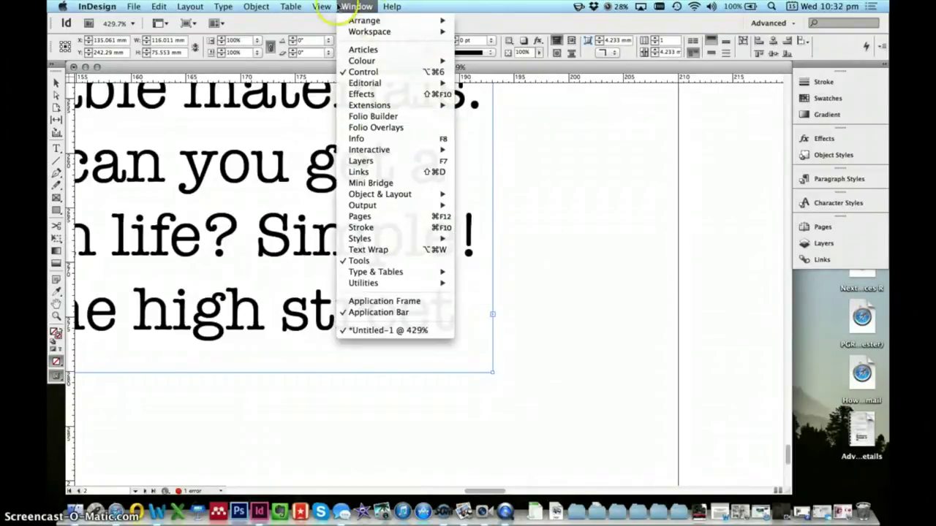
{"action": "mouse_move", "coordinate": [321, 8]}
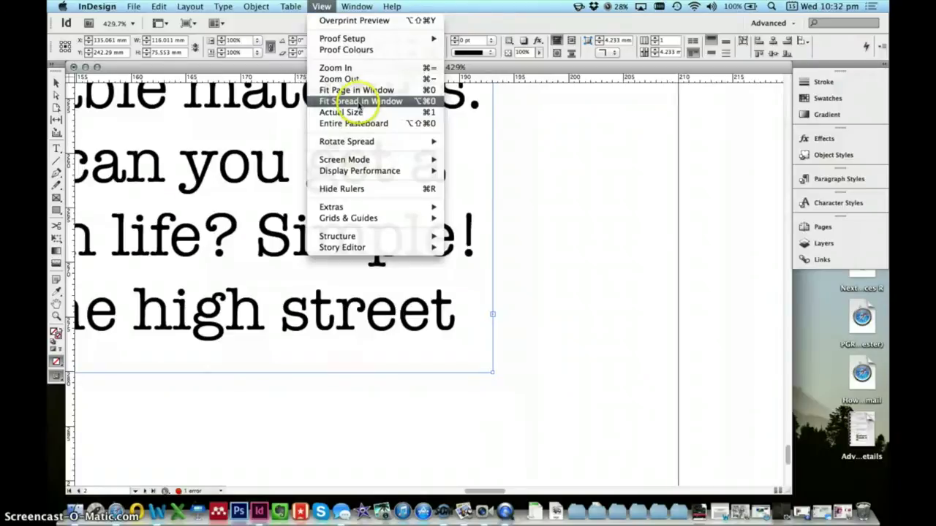
{"action": "left_click", "coordinate": [362, 101]}
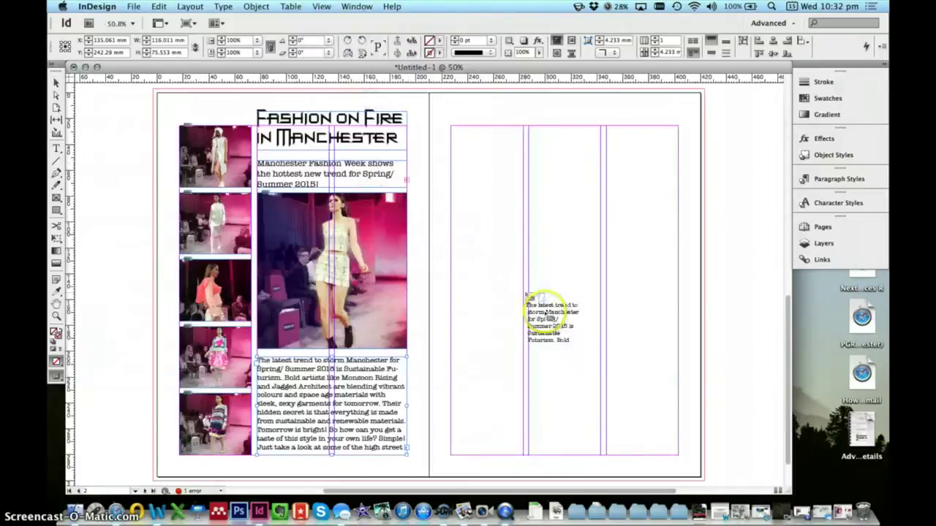
Try flowing the loaded overset text into the right-hand page's first column as a frame about 56 by 193 mm, and undo the placement
{"action": "left_click", "coordinate": [482, 206]}
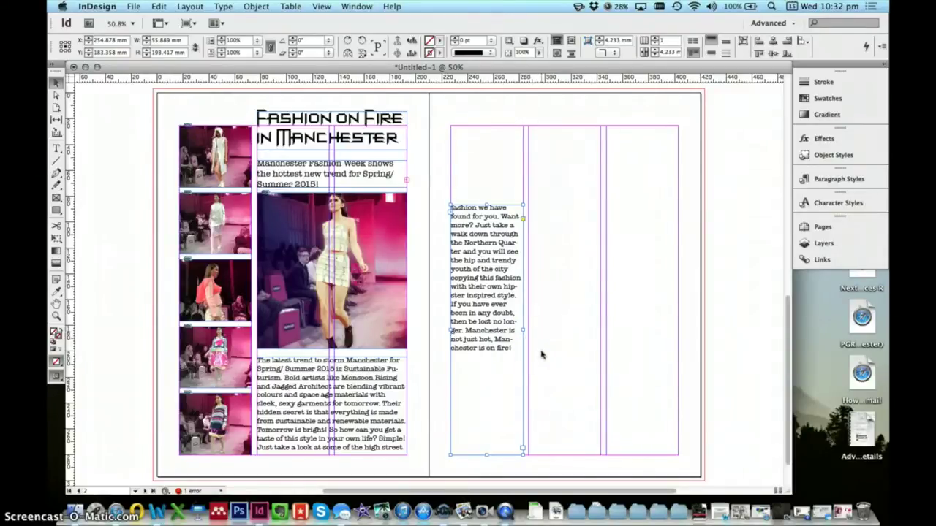
{"action": "key", "text": "cmd+z"}
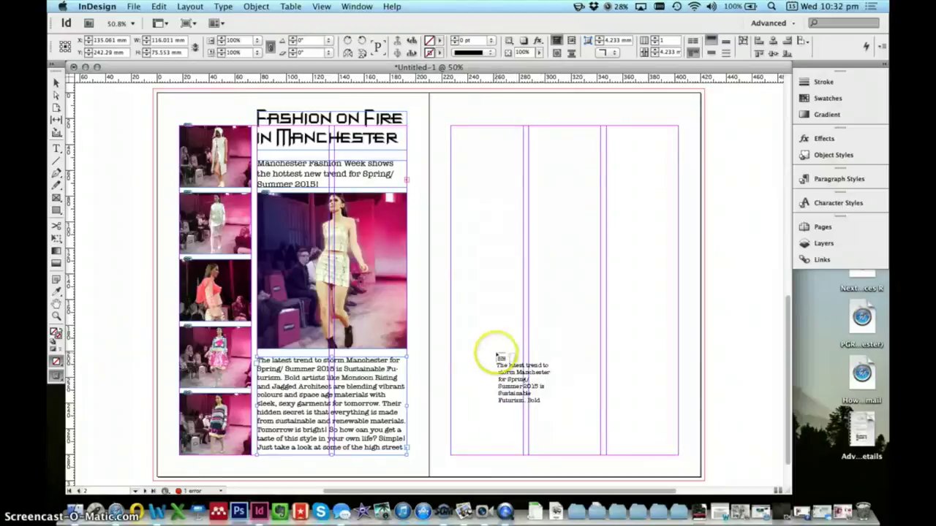
Draw an empty rectangle frame about 119 by 82 mm in the lower part of the right-hand page
{"action": "key", "text": "Escape"}
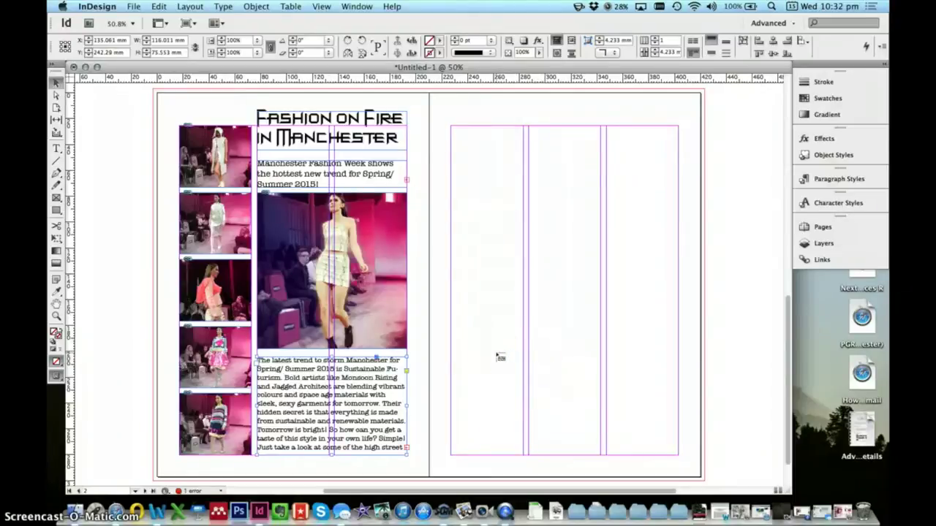
{"action": "left_click", "coordinate": [57, 198]}
{"action": "mouse_move", "coordinate": [494, 432]}
{"action": "left_mouse_down"}
{"action": "mouse_move", "coordinate": [653, 341]}
{"action": "mouse_move", "coordinate": [648, 327]}
{"action": "left_mouse_up"}
Thread the overset text from the left-hand body text frame into the empty frame on the right-hand page
{"action": "left_click", "coordinate": [56, 82]}
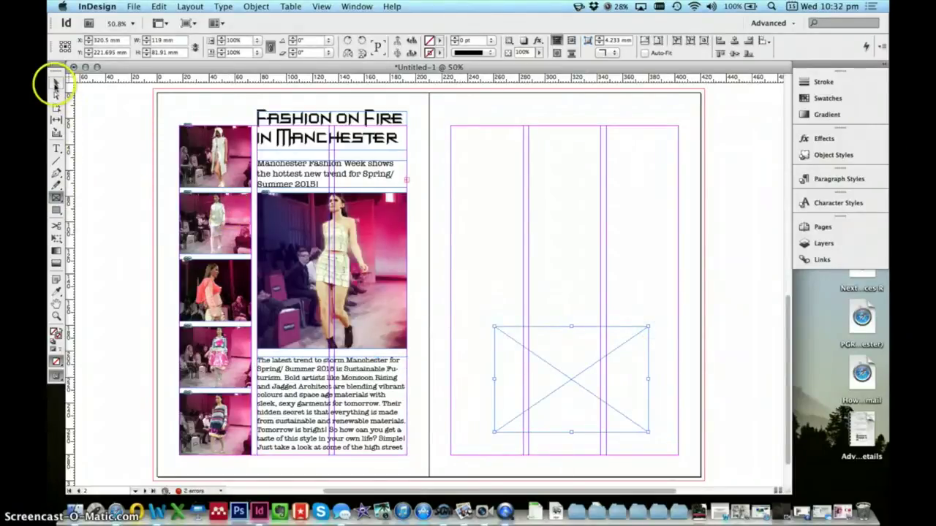
{"action": "left_click", "coordinate": [406, 446]}
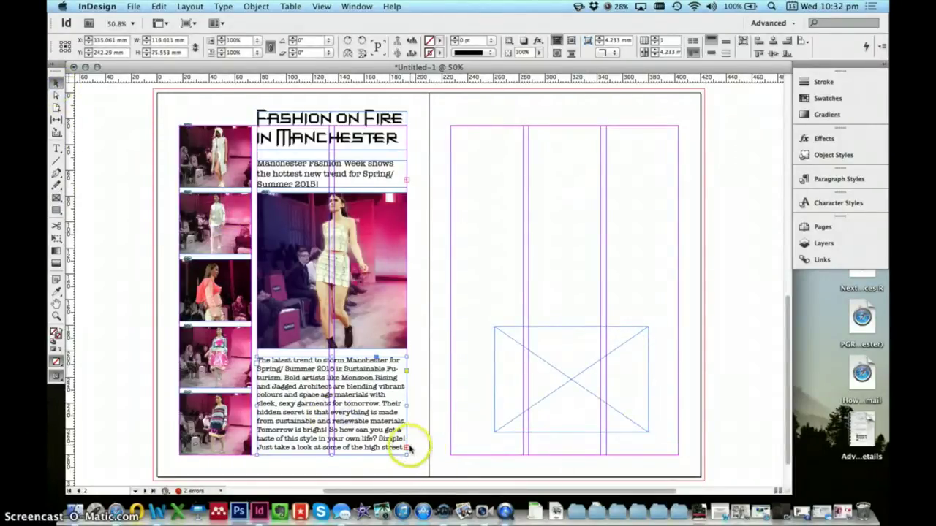
{"action": "left_click", "coordinate": [406, 448]}
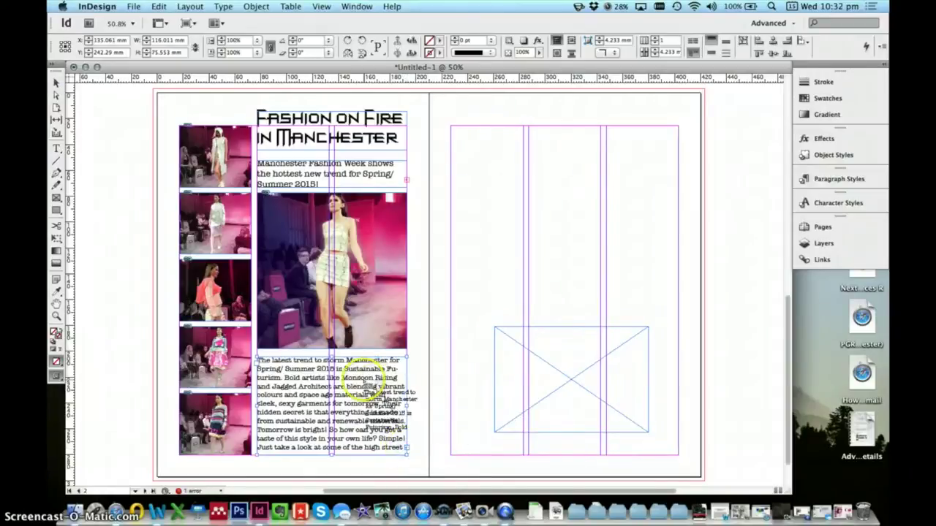
{"action": "left_click", "coordinate": [466, 340]}
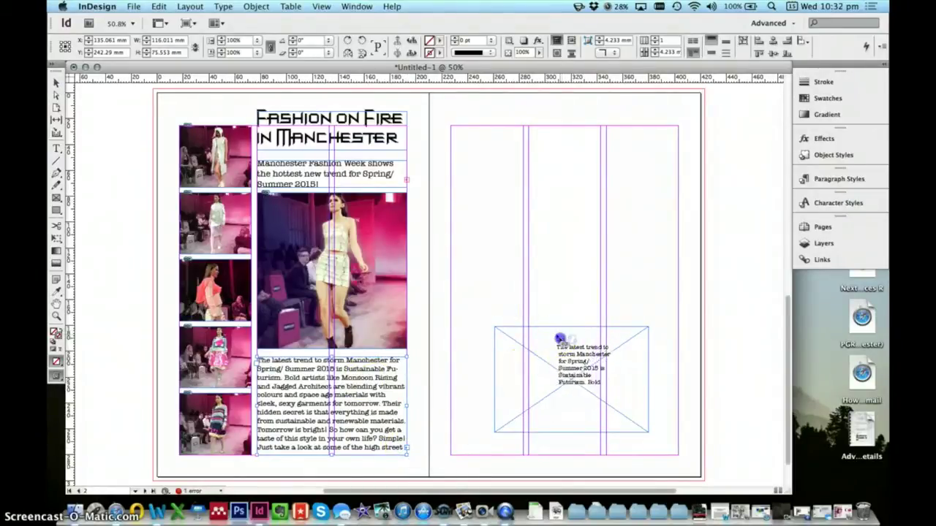
{"action": "left_click", "coordinate": [557, 336]}
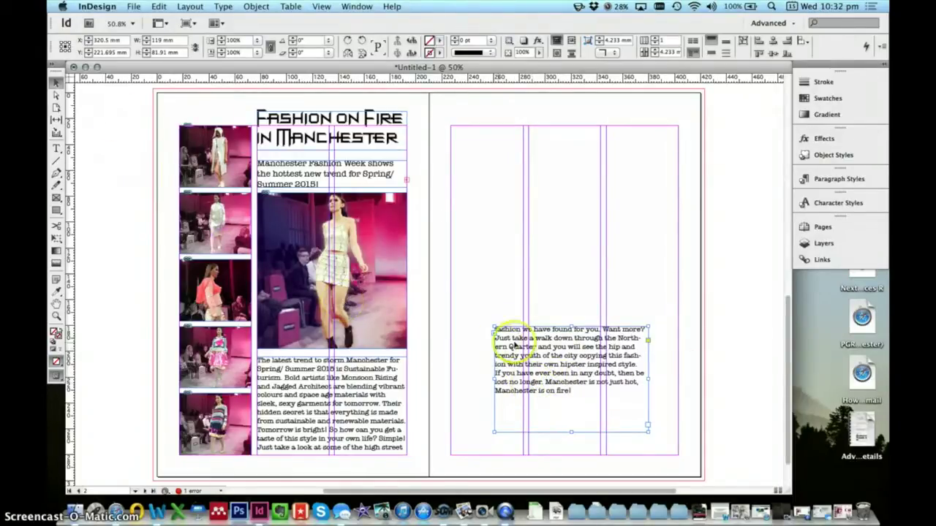
Shorten the right-hand text frame to about 55 mm high and move it down, vertically centred on the left-hand body text frame
{"action": "mouse_move", "coordinate": [590, 338]}
{"action": "left_mouse_down"}
{"action": "mouse_move", "coordinate": [595, 358]}
{"action": "mouse_move", "coordinate": [616, 358]}
{"action": "mouse_move", "coordinate": [582, 348]}
{"action": "left_mouse_up"}
{"action": "left_click_drag", "start_coordinate": [563, 440], "coordinate": [571, 408]}
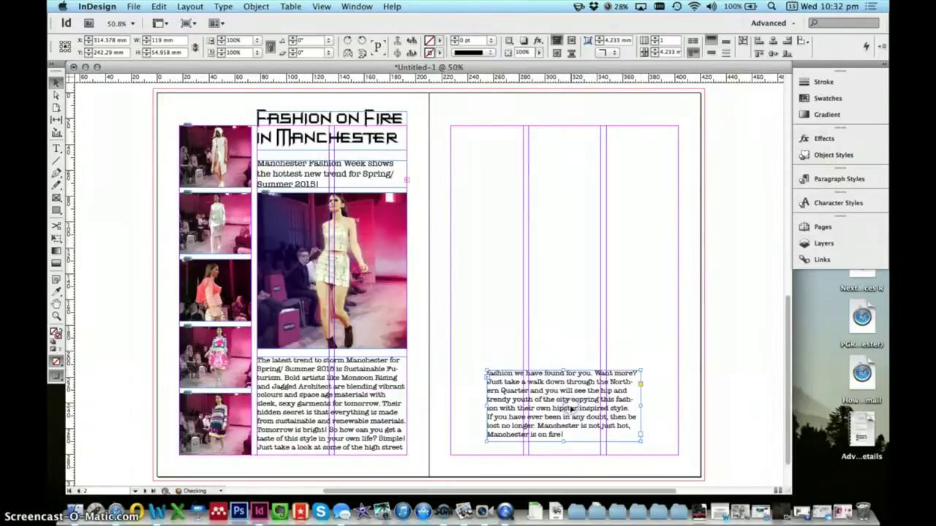
{"action": "left_click", "coordinate": [619, 365]}
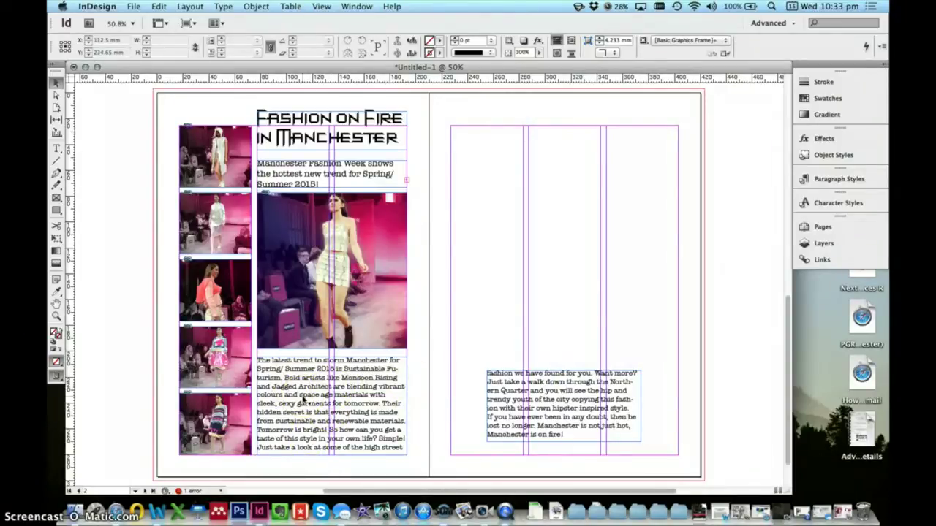
Start a new paragraph with a blank line above it at "Their hidden secret" in the body text
{"action": "double_click", "coordinate": [369, 403]}
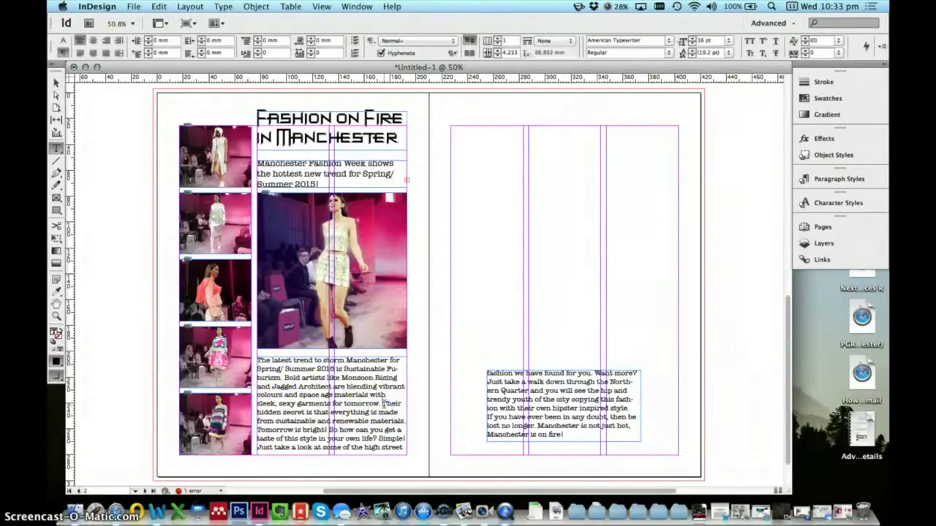
{"action": "key", "text": "Return"}
{"action": "key", "text": "Return"}
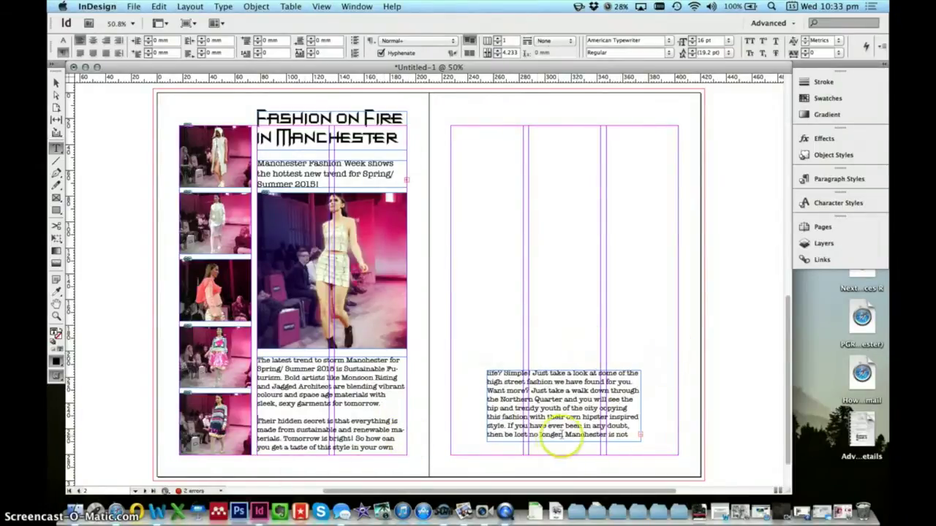
Extend the right-hand text frame upward to about 65 mm high so the overset text fits
{"action": "left_click", "coordinate": [56, 82]}
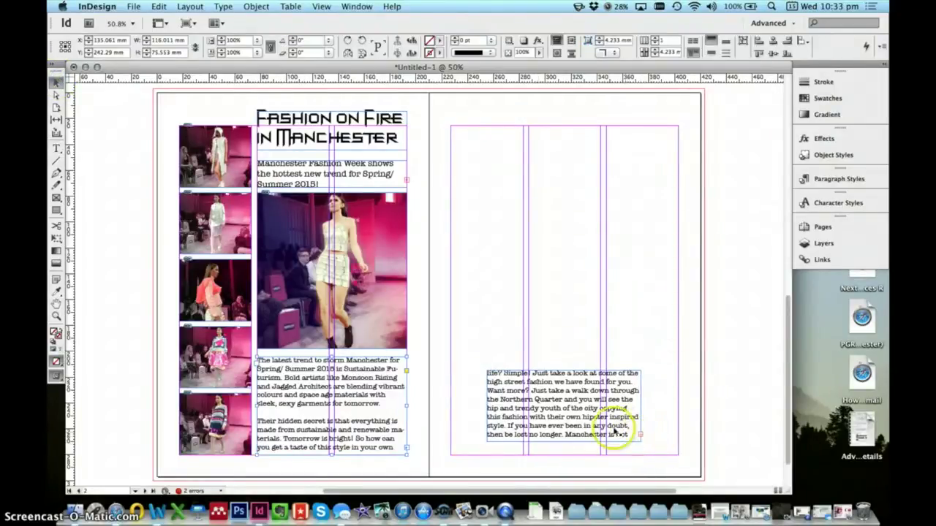
{"action": "left_click", "coordinate": [490, 375]}
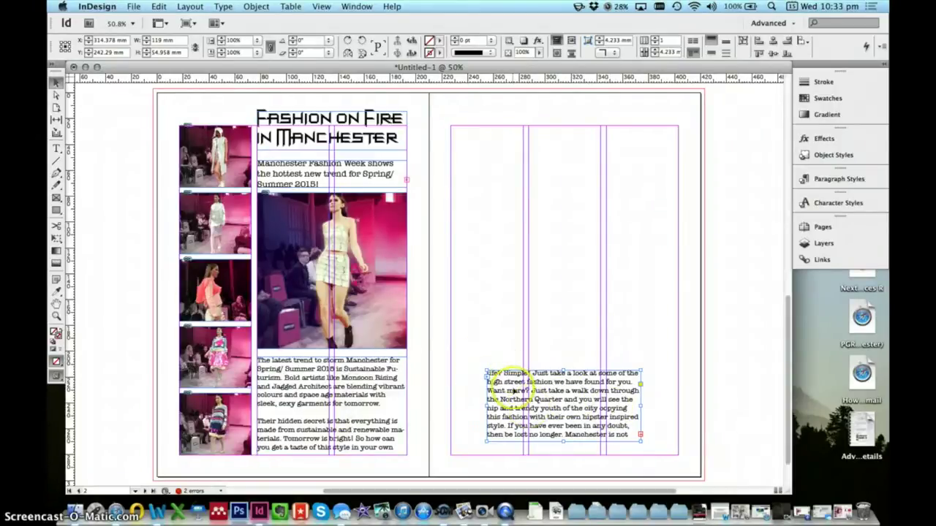
{"action": "left_click_drag", "start_coordinate": [565, 370], "coordinate": [565, 357]}
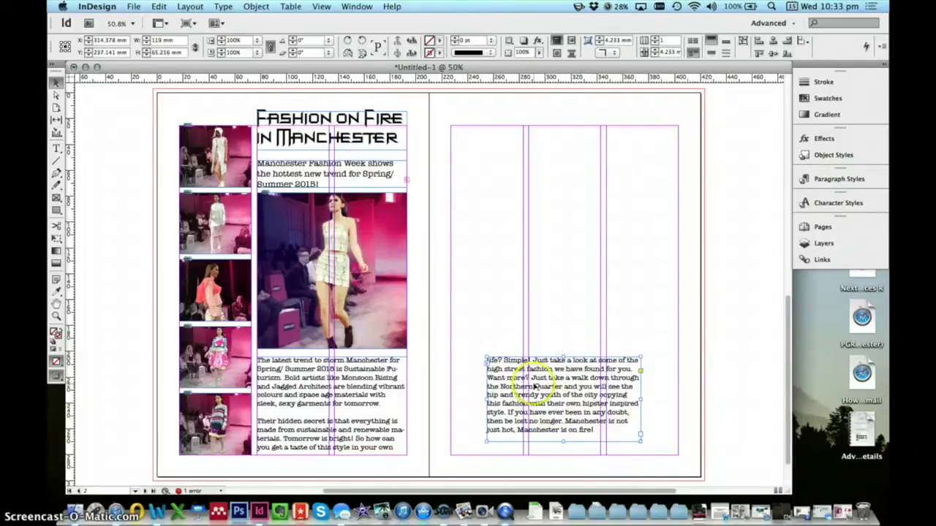
Start a new paragraph with a blank line above it at "Just take a walk" in the right-hand body text
{"action": "double_click", "coordinate": [538, 379]}
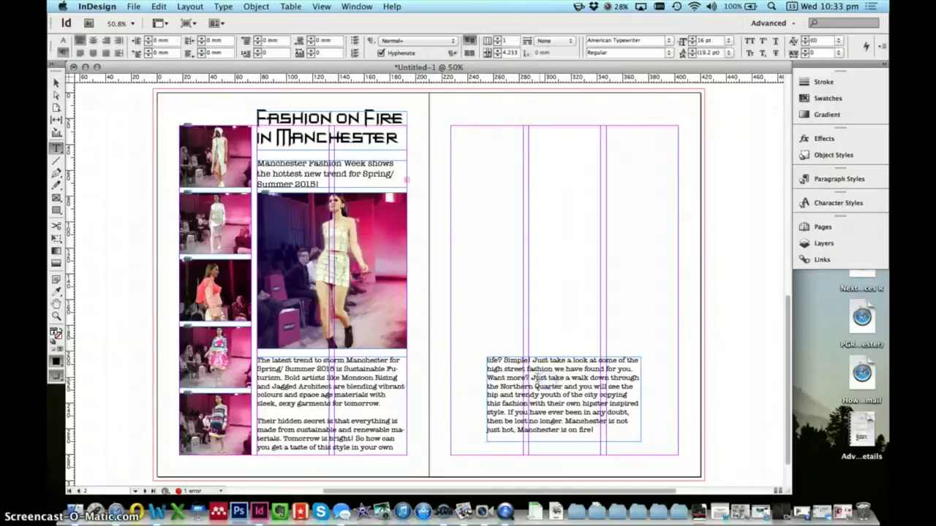
{"action": "key", "text": "Return"}
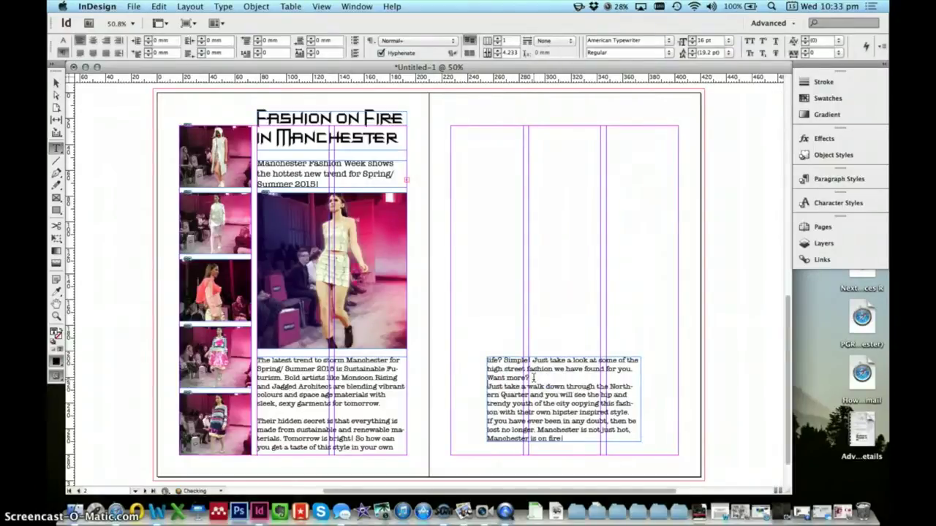
{"action": "key", "text": "Return"}
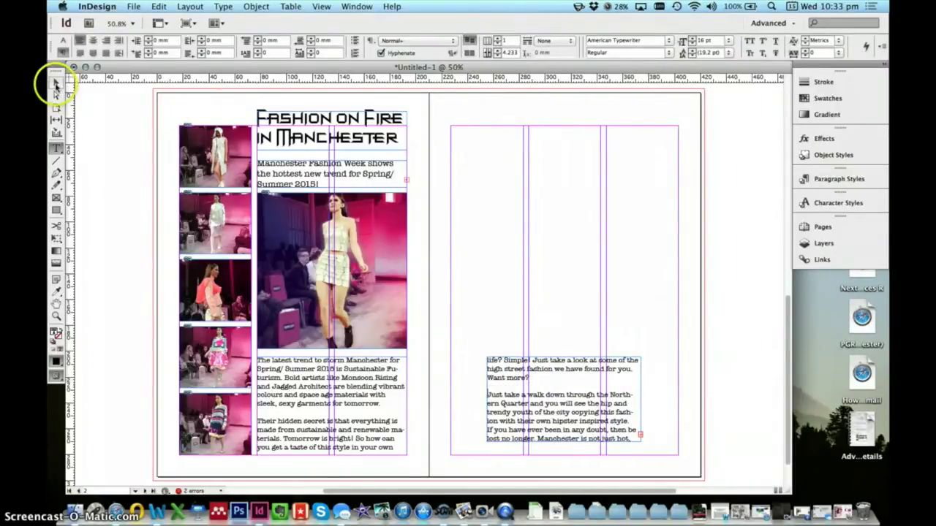
Widen the right-hand text frame to about 166 mm and centre it horizontally on the page, just above the lower margin
{"action": "left_click", "coordinate": [56, 83]}
{"action": "left_click_drag", "start_coordinate": [486, 396], "coordinate": [449, 396]}
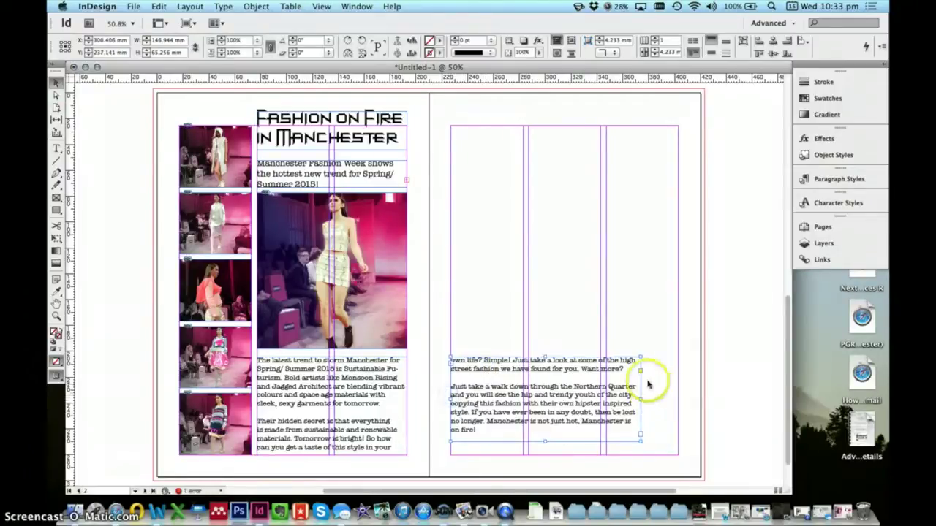
{"action": "left_click_drag", "start_coordinate": [640, 399], "coordinate": [662, 397]}
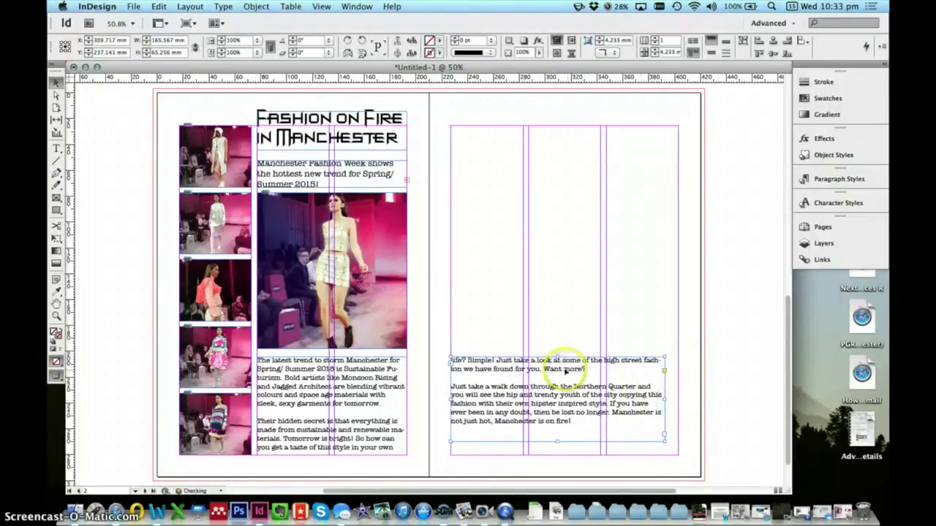
{"action": "left_click_drag", "start_coordinate": [566, 376], "coordinate": [573, 383]}
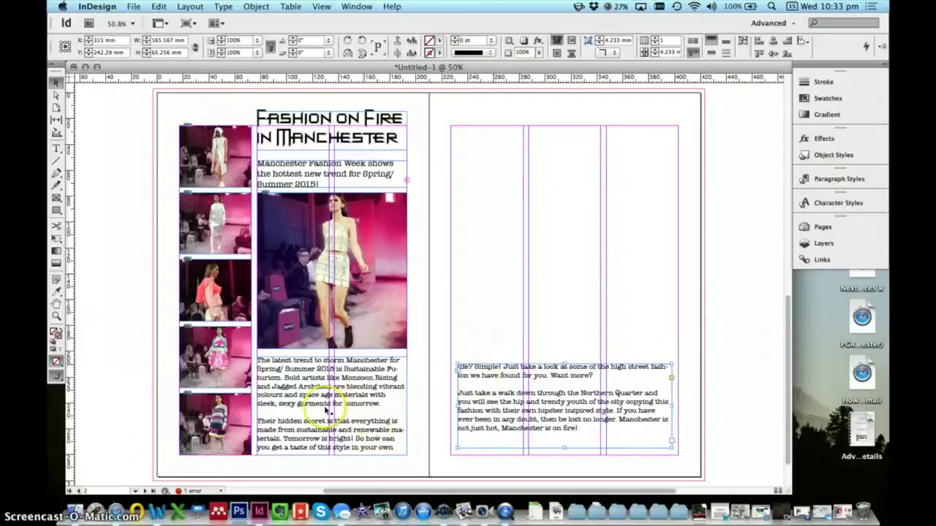
Give the opening paragraph of the body text a drop cap four lines deep on its initial "T"
{"action": "left_click", "coordinate": [211, 280]}
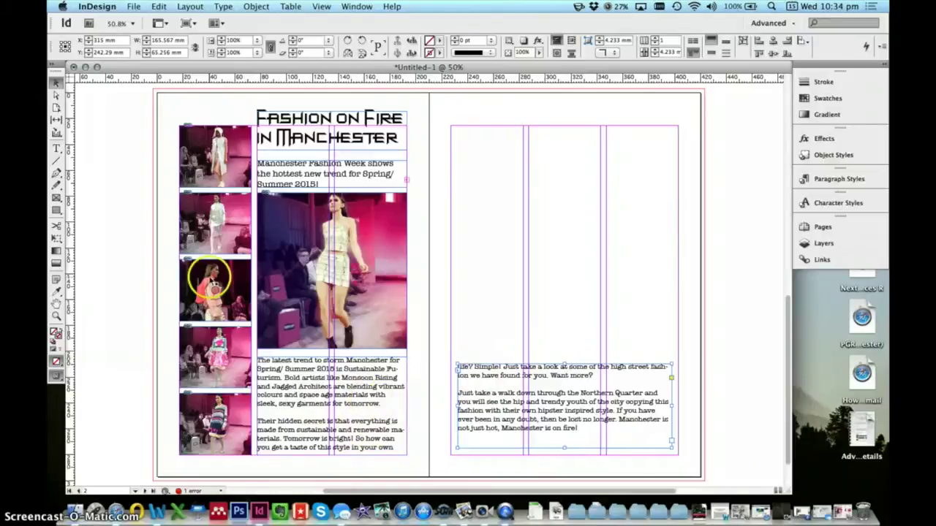
{"action": "left_click", "coordinate": [55, 148]}
{"action": "left_click", "coordinate": [237, 317]}
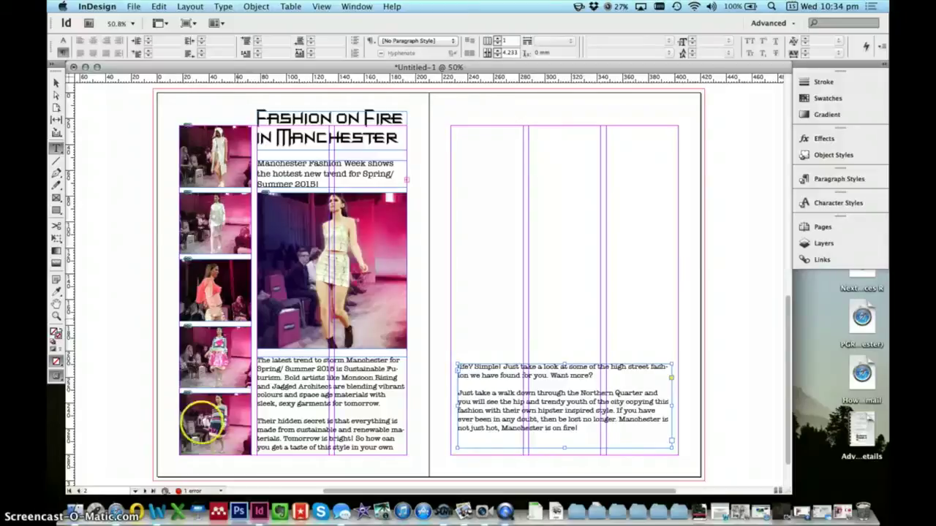
{"action": "double_click", "coordinate": [262, 360]}
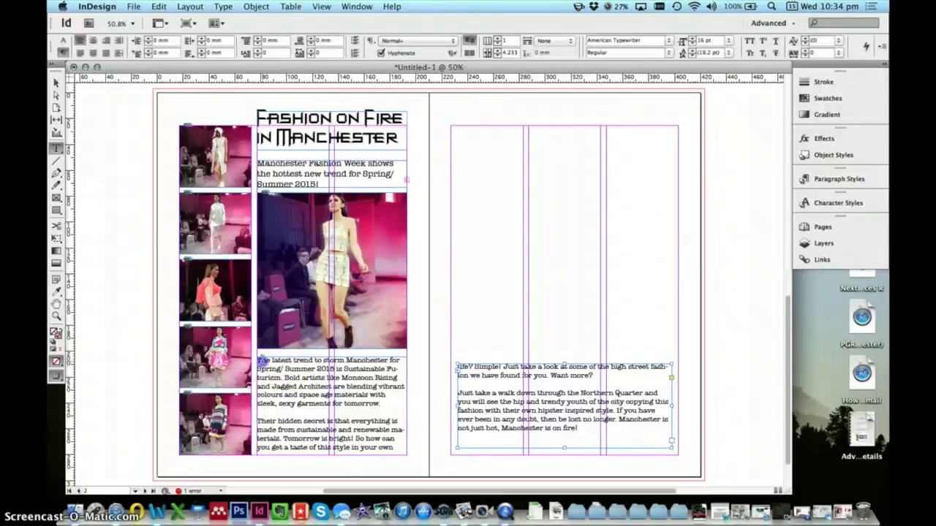
{"action": "triple_click", "coordinate": [260, 360]}
{"action": "left_click", "coordinate": [259, 360]}
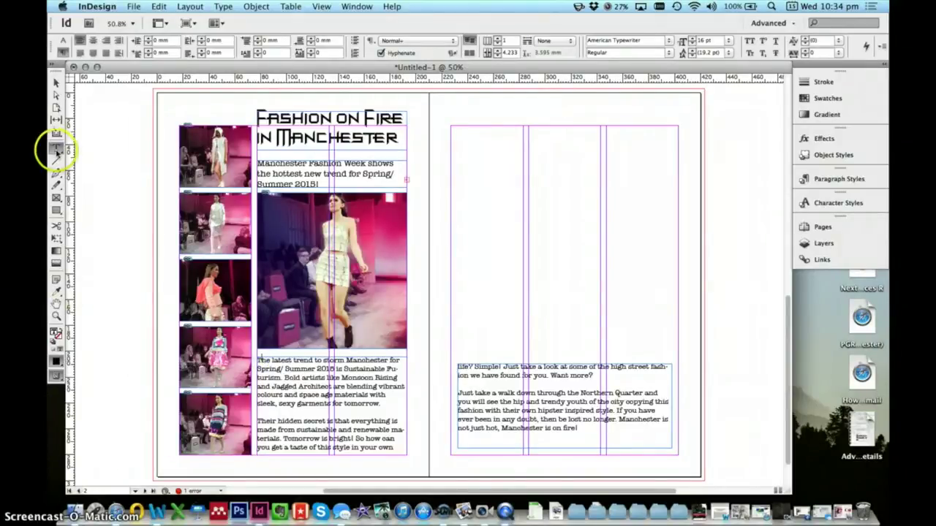
{"action": "left_click", "coordinate": [261, 361]}
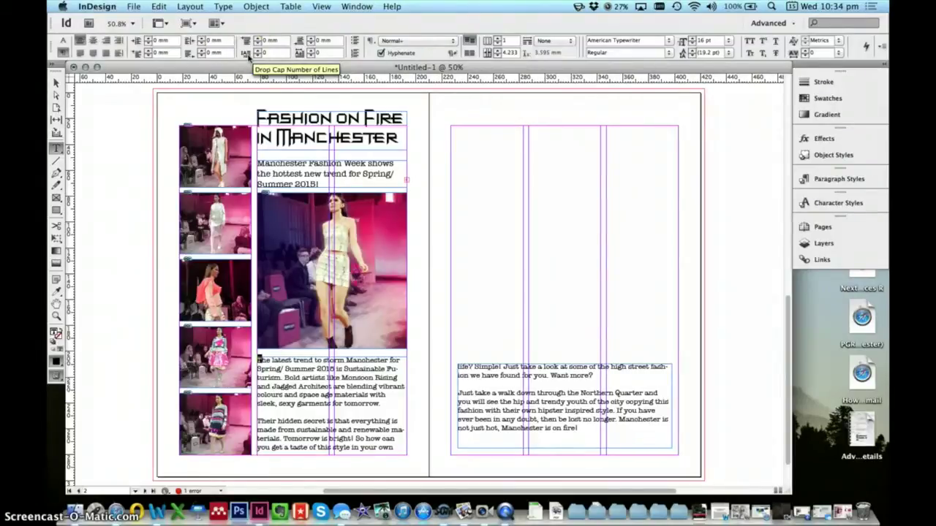
{"action": "left_click", "coordinate": [256, 50]}
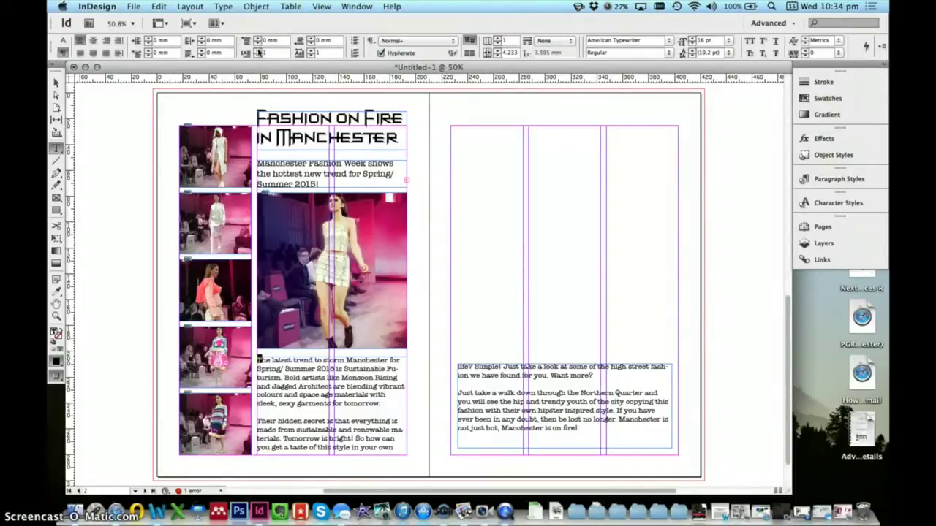
{"action": "left_click", "coordinate": [258, 50]}
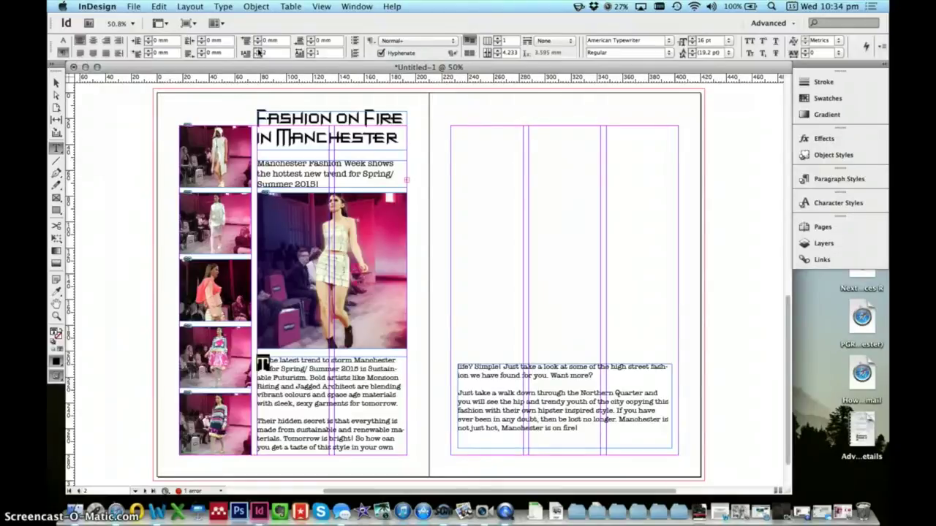
{"action": "left_click", "coordinate": [258, 49]}
{"action": "left_click", "coordinate": [258, 49]}
{"action": "left_click", "coordinate": [257, 49]}
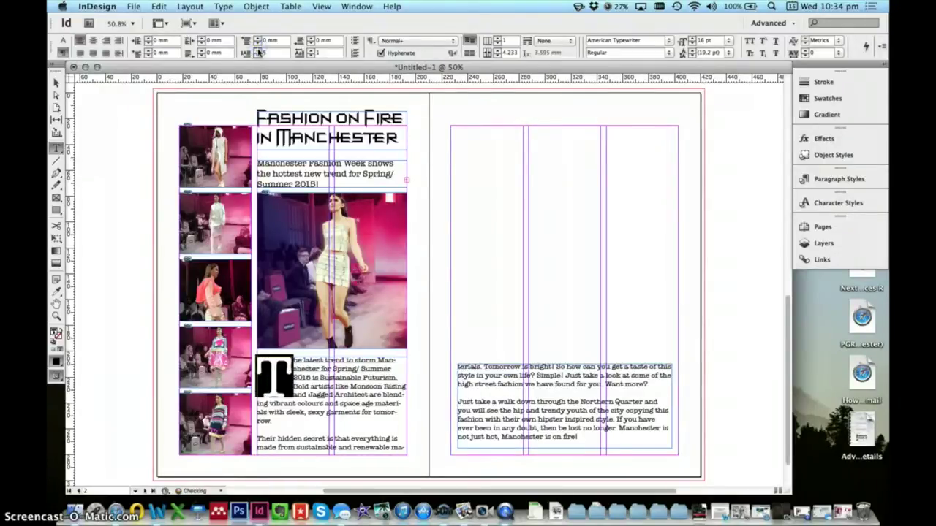
{"action": "left_click", "coordinate": [257, 55]}
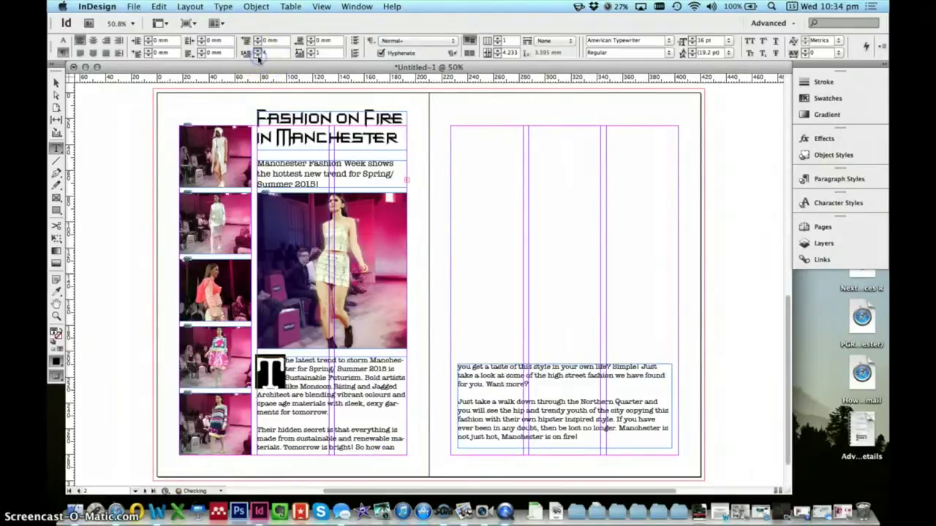
{"action": "left_click", "coordinate": [292, 390]}
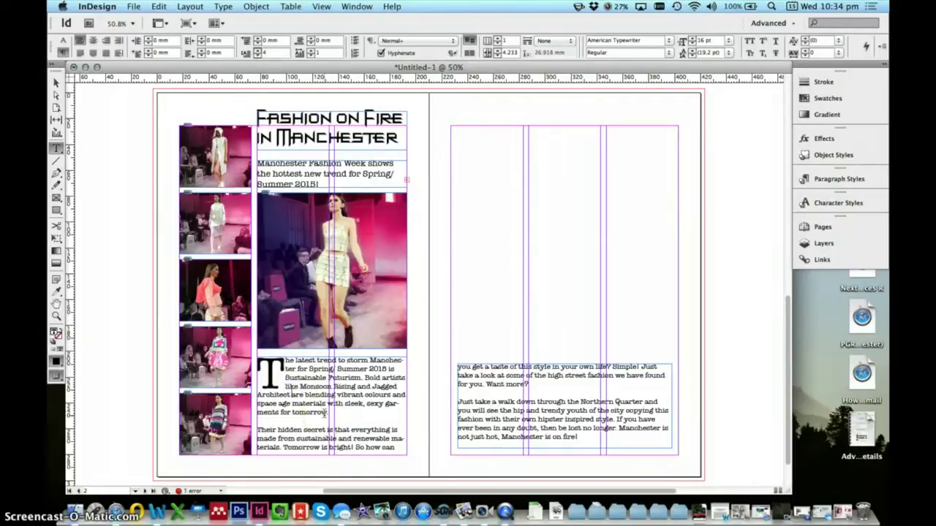
Change the font of the whole body text across both pages to Arial Regular
{"action": "left_click", "coordinate": [265, 369]}
{"action": "left_click_drag", "start_coordinate": [265, 370], "coordinate": [397, 404]}
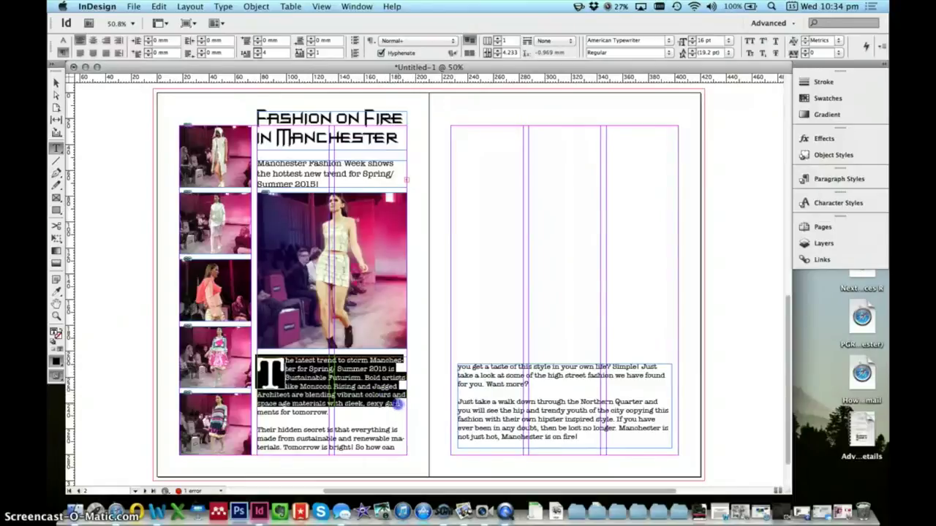
{"action": "left_click_drag", "start_coordinate": [461, 406], "coordinate": [590, 439]}
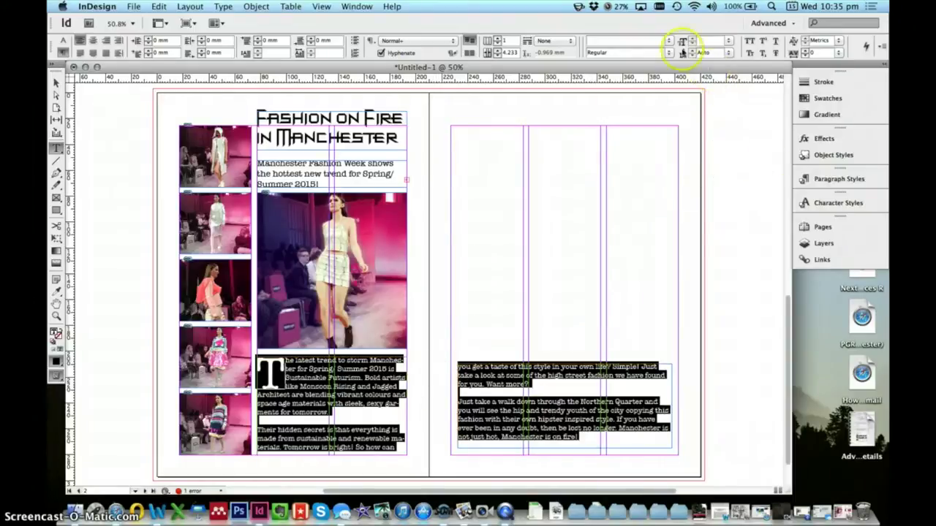
{"action": "left_click", "coordinate": [668, 41]}
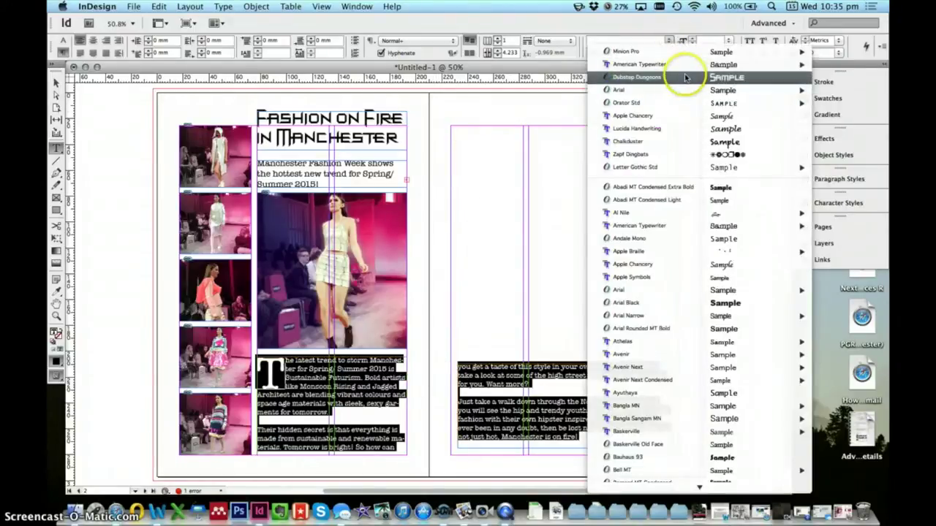
{"action": "mouse_move", "coordinate": [668, 91]}
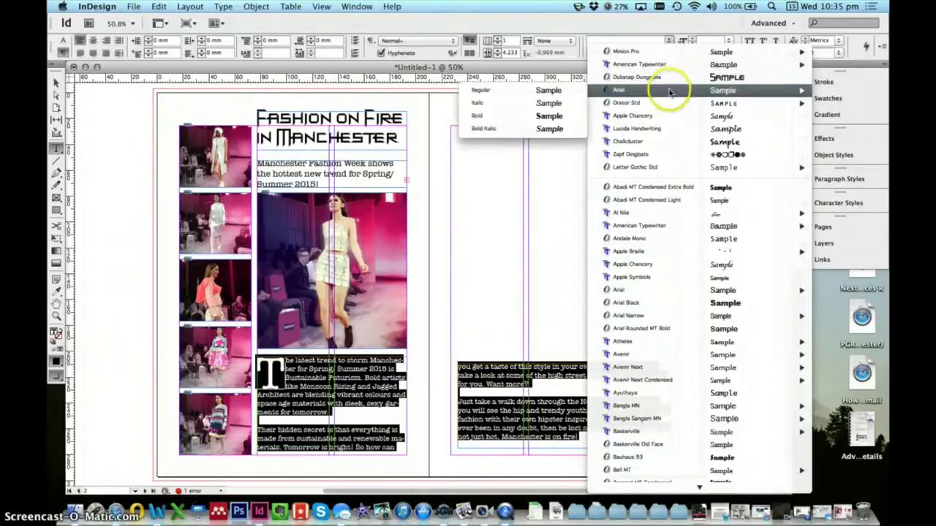
{"action": "left_click", "coordinate": [541, 91]}
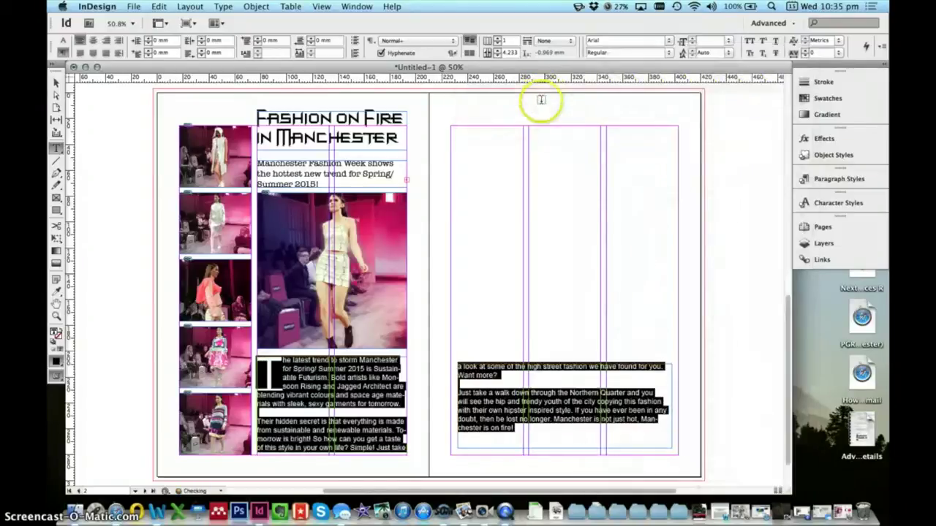
{"action": "left_click", "coordinate": [314, 366]}
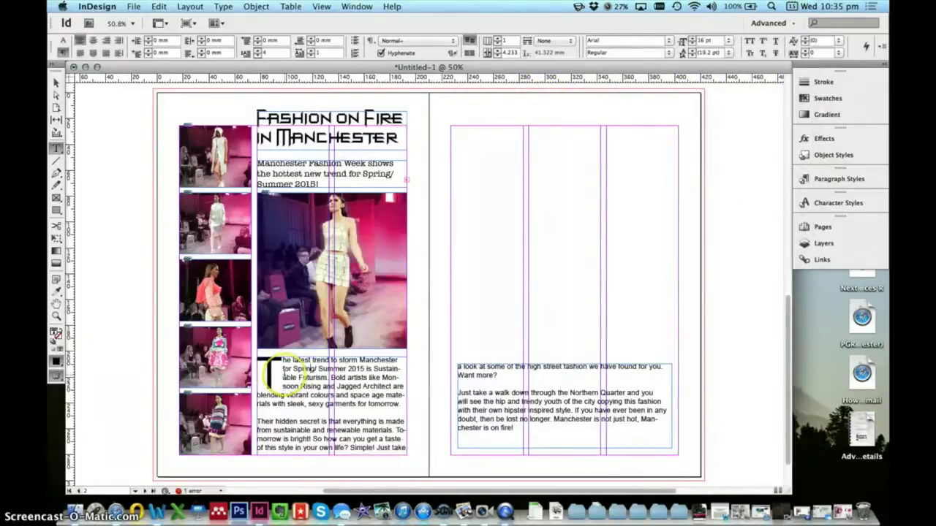
Give the second body paragraph, starting "Their hidden secret", a drop cap two lines deep on its initial "T"
{"action": "left_click", "coordinate": [268, 376]}
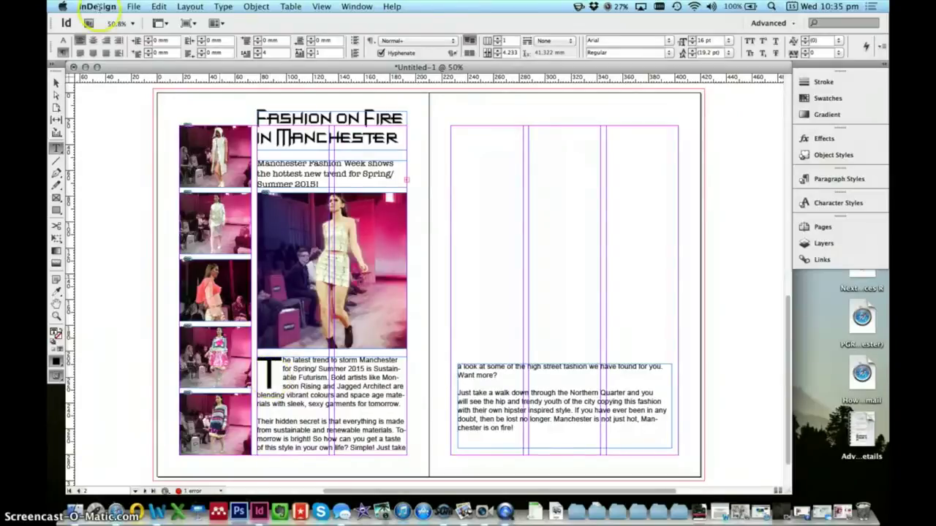
{"action": "left_click", "coordinate": [56, 83]}
{"action": "left_click", "coordinate": [268, 380]}
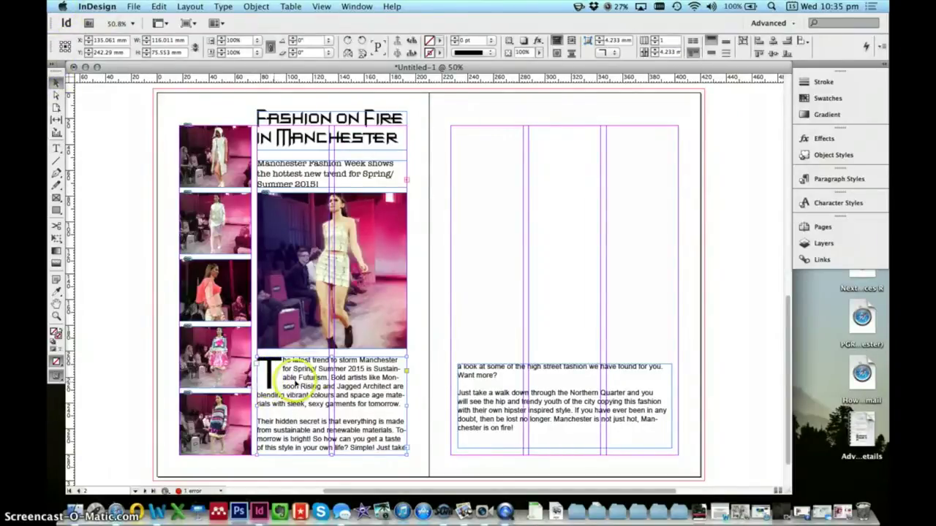
{"action": "left_click", "coordinate": [55, 147]}
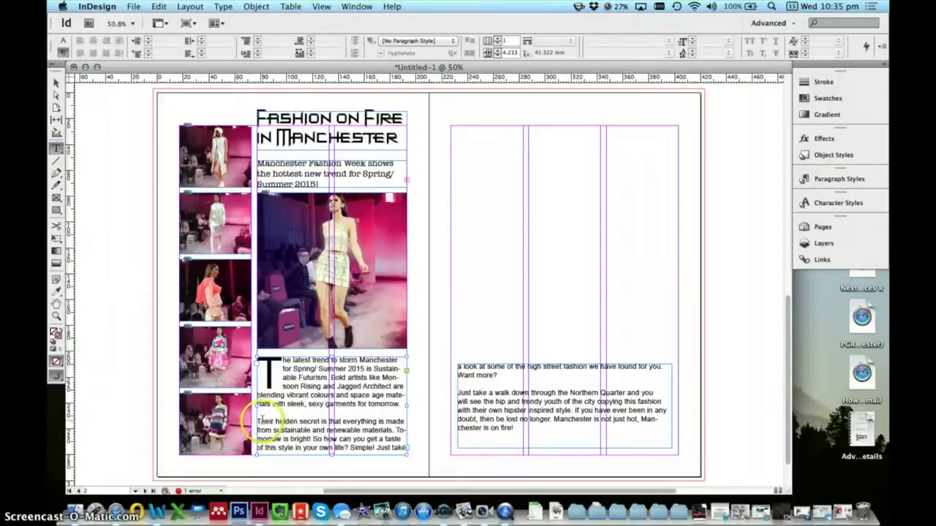
{"action": "left_click_drag", "start_coordinate": [257, 422], "coordinate": [262, 421]}
{"action": "left_click", "coordinate": [258, 51]}
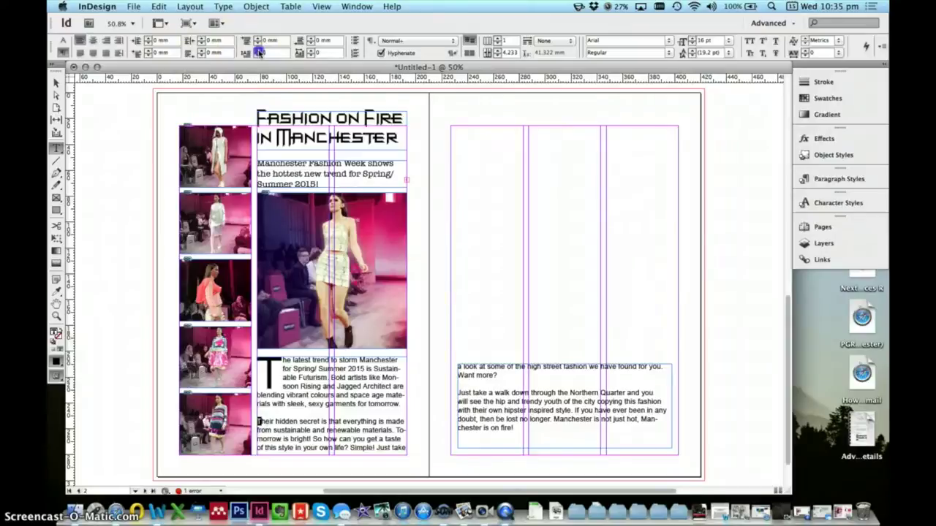
Give the "Just take a walk" paragraph on the right-hand page a drop cap two lines deep on its initial "J"
{"action": "left_click", "coordinate": [459, 394]}
{"action": "left_click_drag", "start_coordinate": [461, 392], "coordinate": [455, 394]}
{"action": "left_click", "coordinate": [256, 50]}
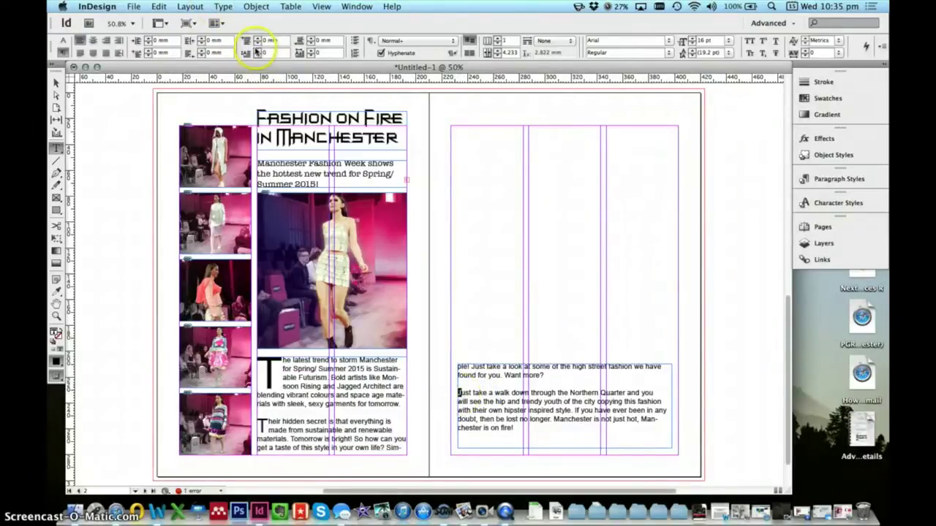
{"action": "left_click", "coordinate": [257, 50]}
Move the right-hand text frame up so its upper edge lines up with the body text frame on the facing page
{"action": "left_click", "coordinate": [57, 82]}
{"action": "left_click", "coordinate": [647, 392]}
{"action": "left_click", "coordinate": [199, 221]}
{"action": "left_click", "coordinate": [491, 309]}
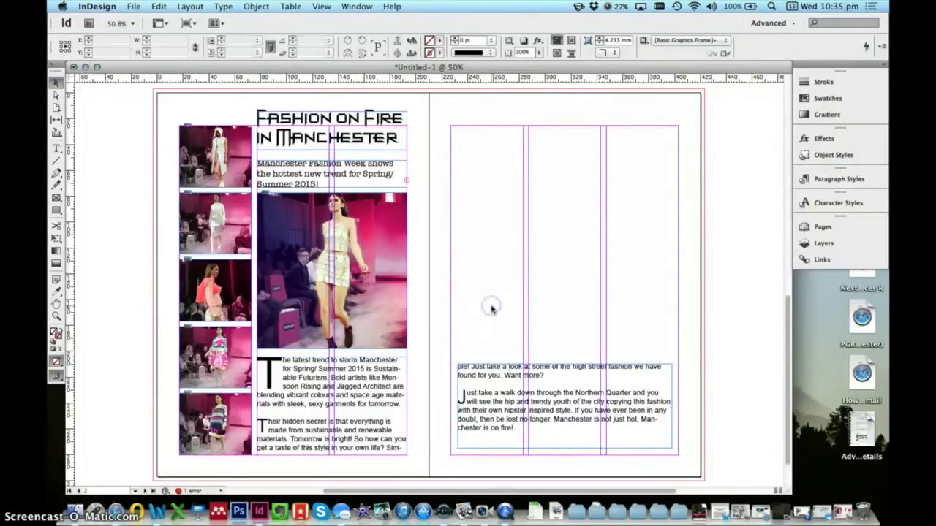
{"action": "left_click_drag", "start_coordinate": [485, 364], "coordinate": [502, 363]}
{"action": "left_click", "coordinate": [621, 332]}
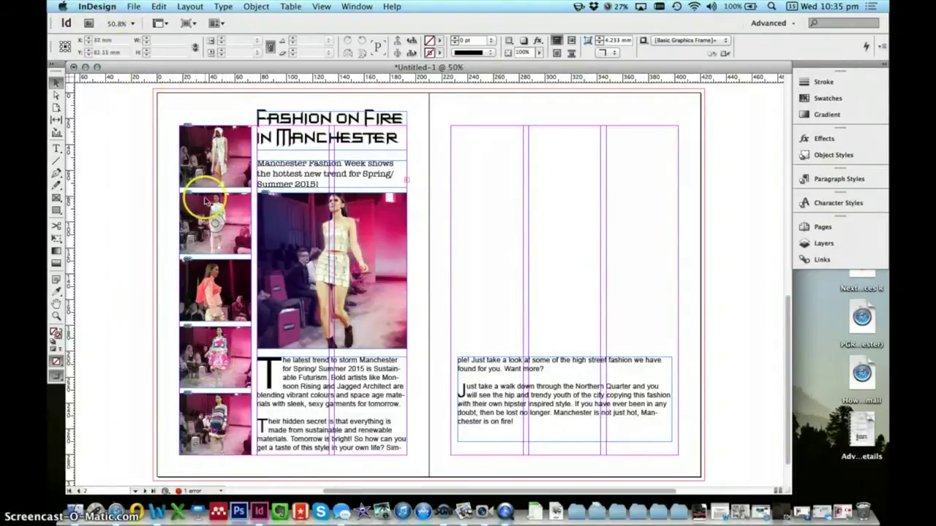
Start placing files and browse to the For Sale folder inside the Week 4 Images folder
{"action": "left_click", "coordinate": [134, 6]}
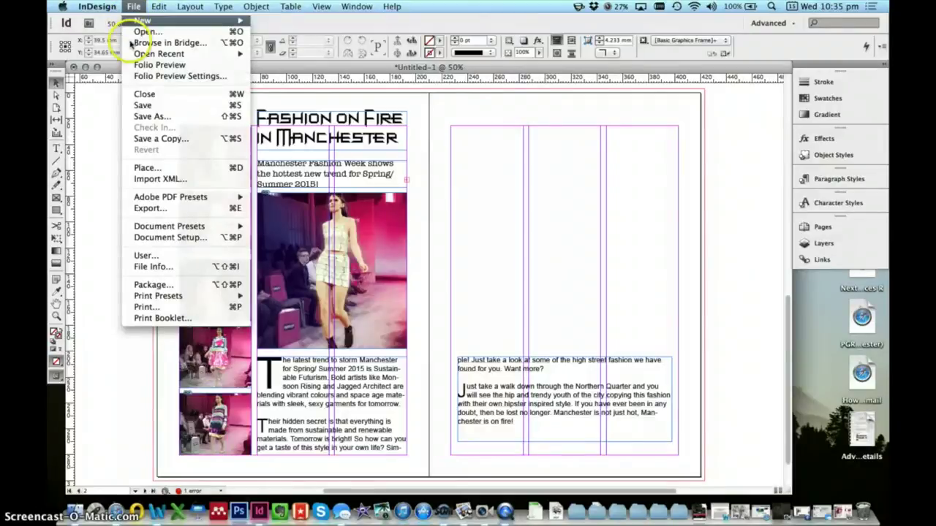
{"action": "left_click", "coordinate": [148, 169]}
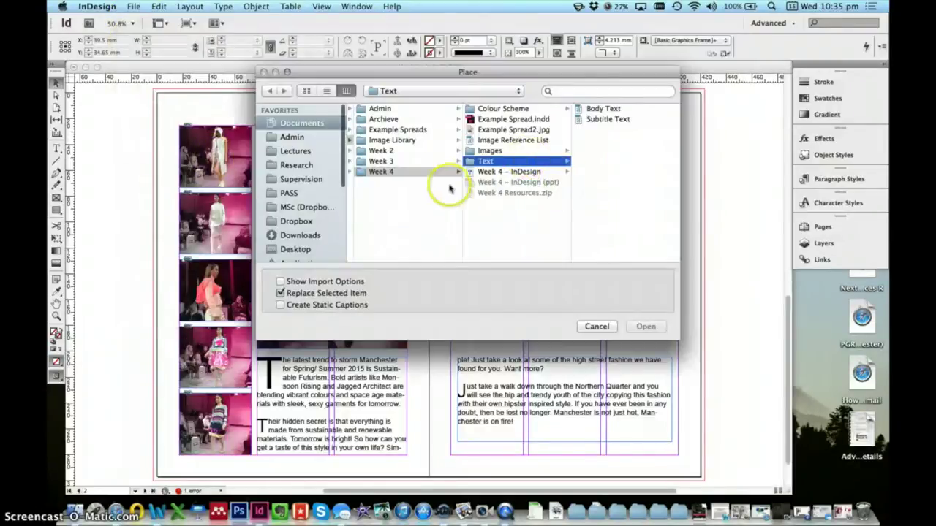
{"action": "left_click", "coordinate": [500, 152]}
{"action": "left_click", "coordinate": [614, 120]}
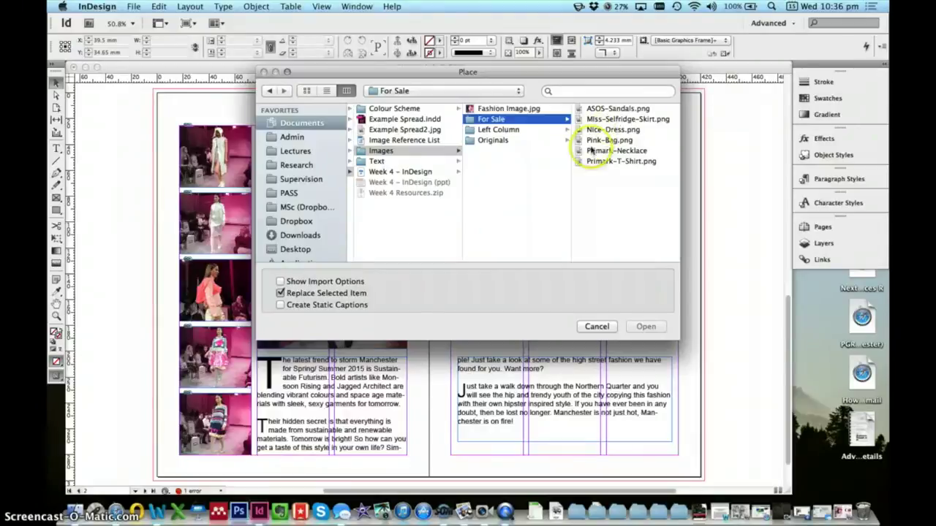
Preview the product images, select all six from ASOS-Sandals.png to Primark-T-Shirt.png, and load them for placing
{"action": "left_click", "coordinate": [598, 160]}
{"action": "left_click", "coordinate": [520, 151]}
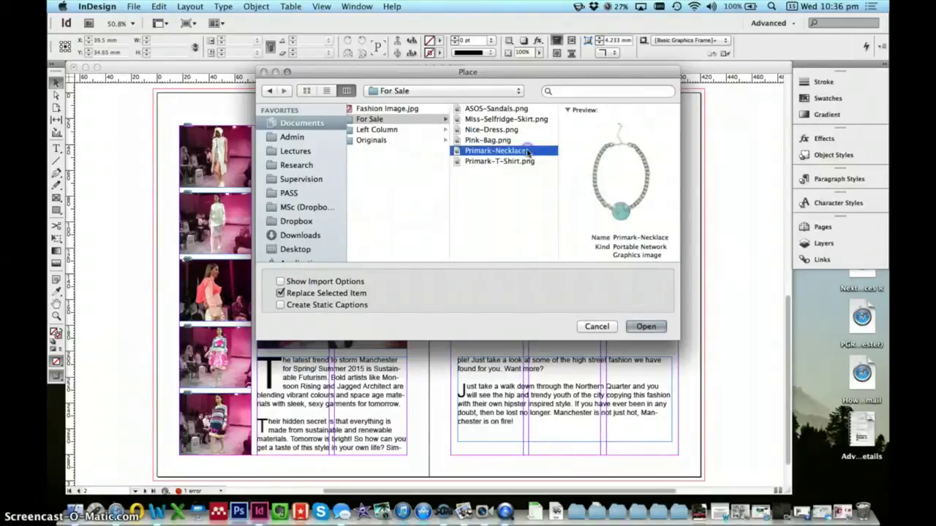
{"action": "left_click", "coordinate": [505, 140]}
{"action": "left_click", "coordinate": [511, 131]}
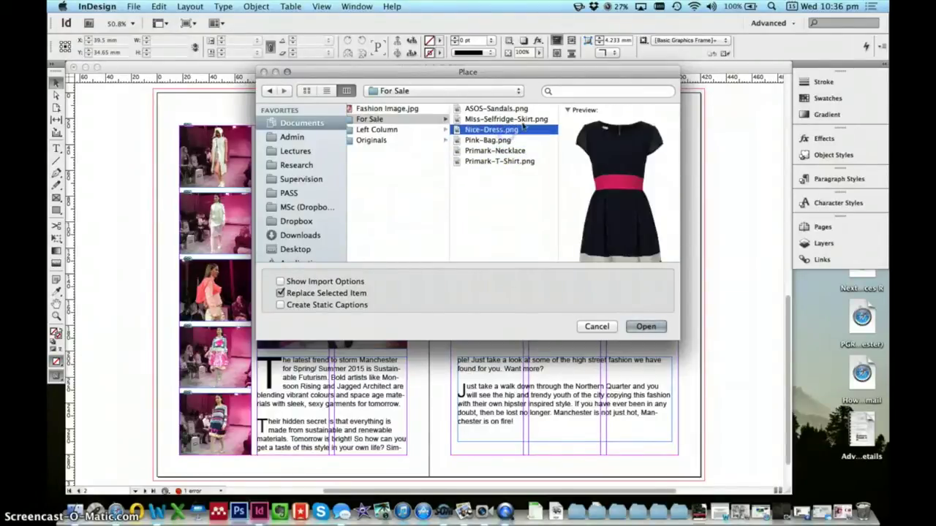
{"action": "left_click", "coordinate": [520, 119]}
{"action": "left_click", "coordinate": [506, 109]}
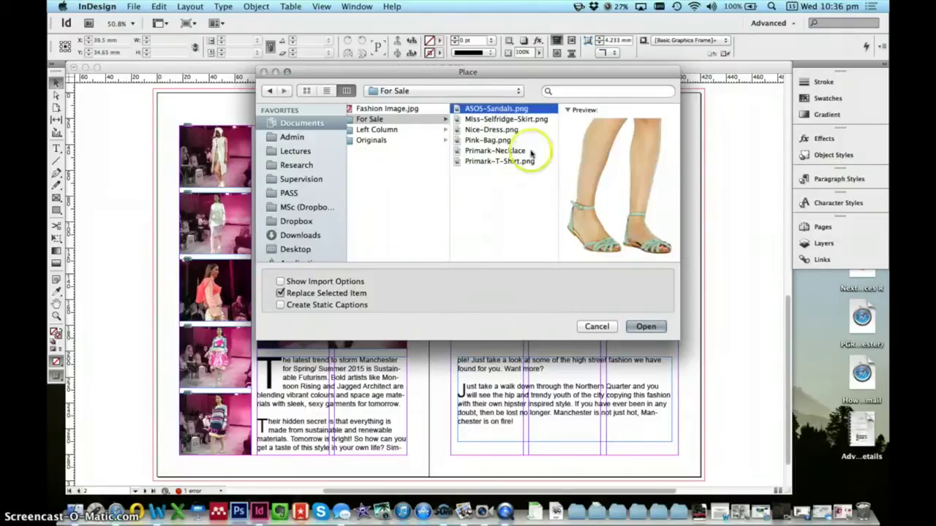
{"action": "left_click", "coordinate": [495, 151]}
{"action": "left_click", "coordinate": [497, 161]}
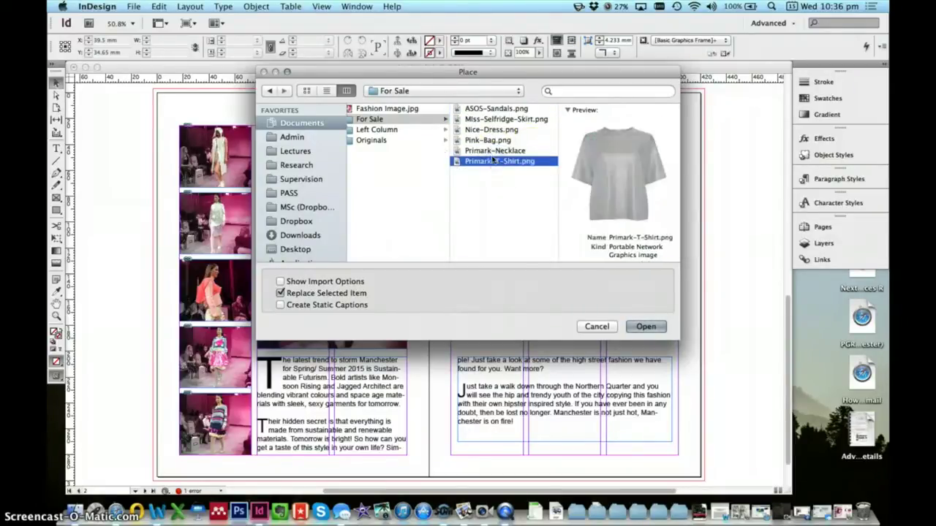
{"action": "left_click", "coordinate": [495, 109], "text": "shift"}
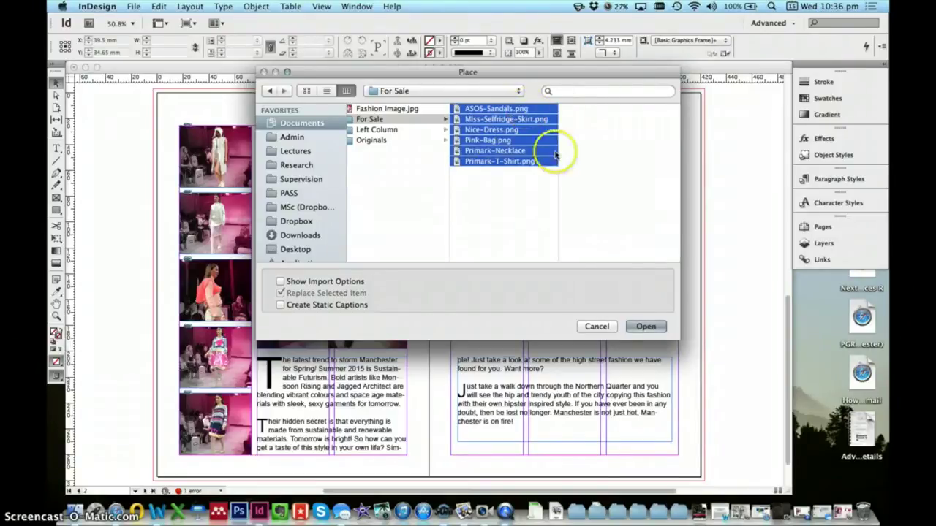
{"action": "left_click", "coordinate": [645, 326]}
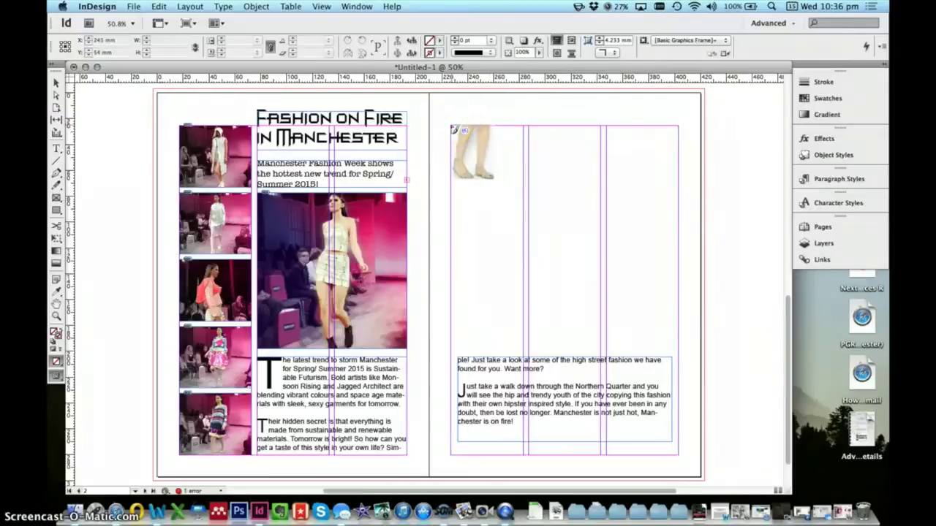
Place the six product images as a grid of two columns and three rows, about 176 by 173 mm, above the right-hand text
{"action": "left_click_drag", "start_coordinate": [451, 125], "coordinate": [599, 280]}
{"action": "key", "text": "Up"}
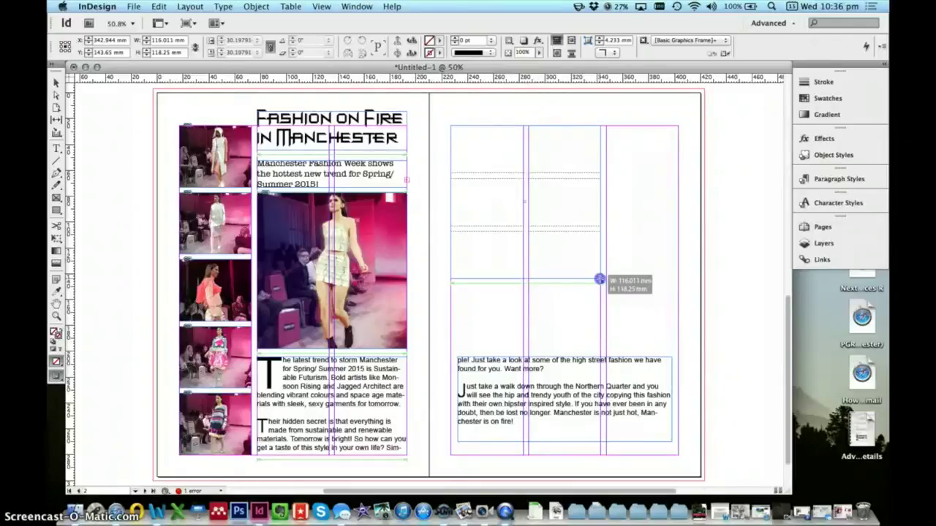
{"action": "left_click_drag", "start_coordinate": [601, 280], "coordinate": [679, 351]}
{"action": "key", "text": "Right"}
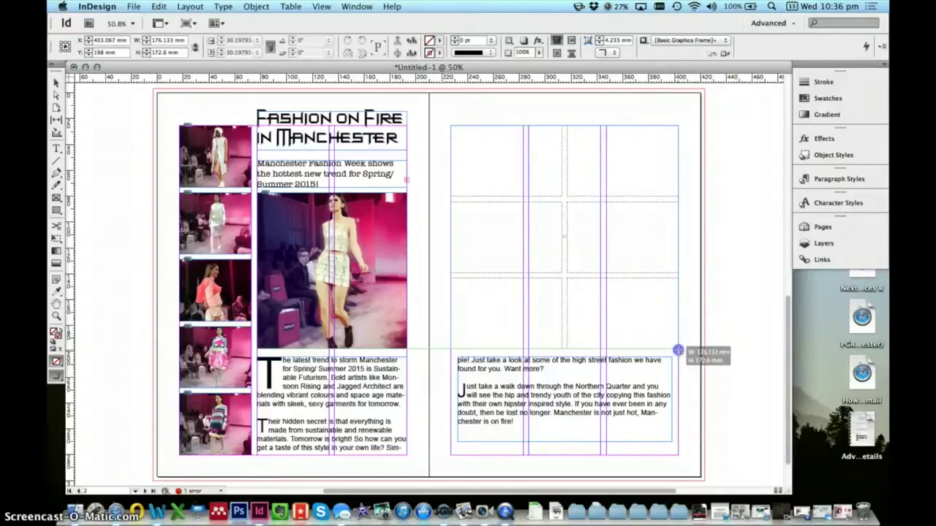
{"action": "left_click_drag", "start_coordinate": [679, 351], "coordinate": [678, 351]}
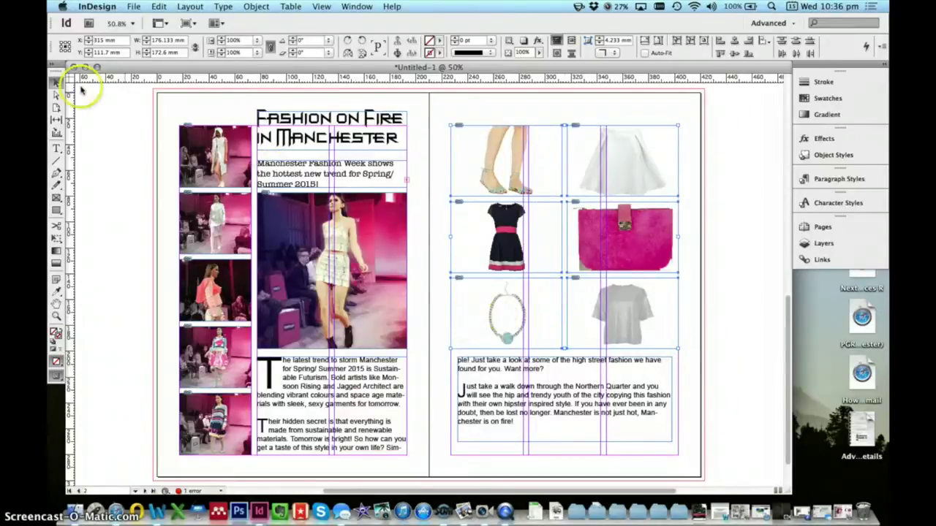
{"action": "left_click", "coordinate": [589, 102]}
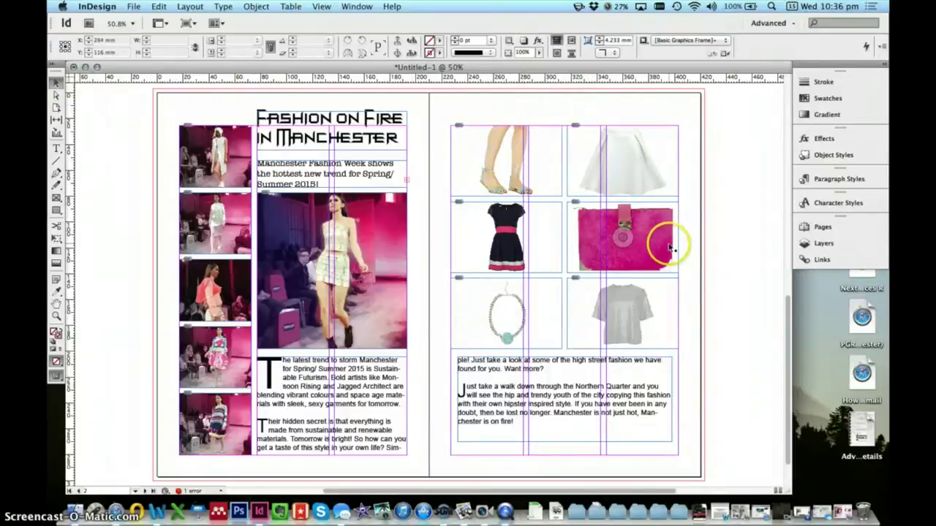
{"action": "left_click", "coordinate": [615, 241]}
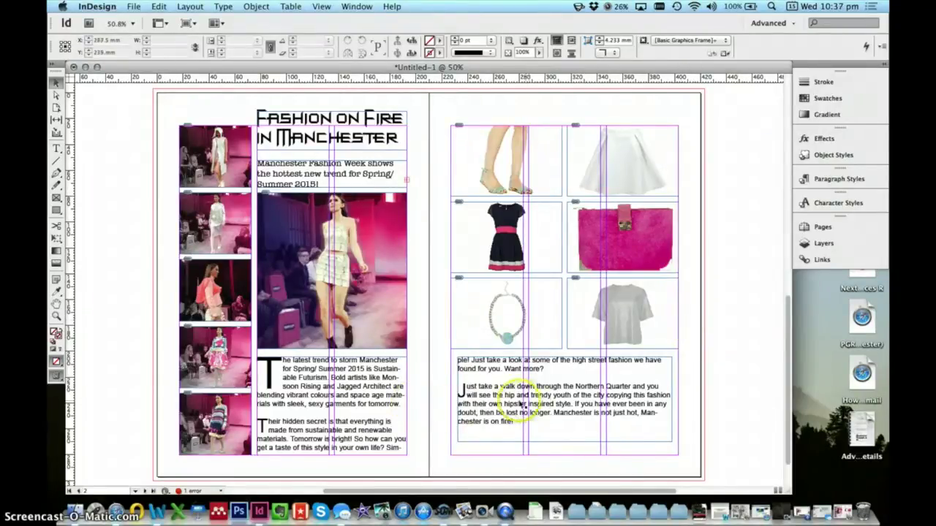
Widen the right-hand text frame to both side margins and shift it slightly down below the product images
{"action": "left_click", "coordinate": [475, 393]}
{"action": "left_click_drag", "start_coordinate": [458, 397], "coordinate": [449, 400]}
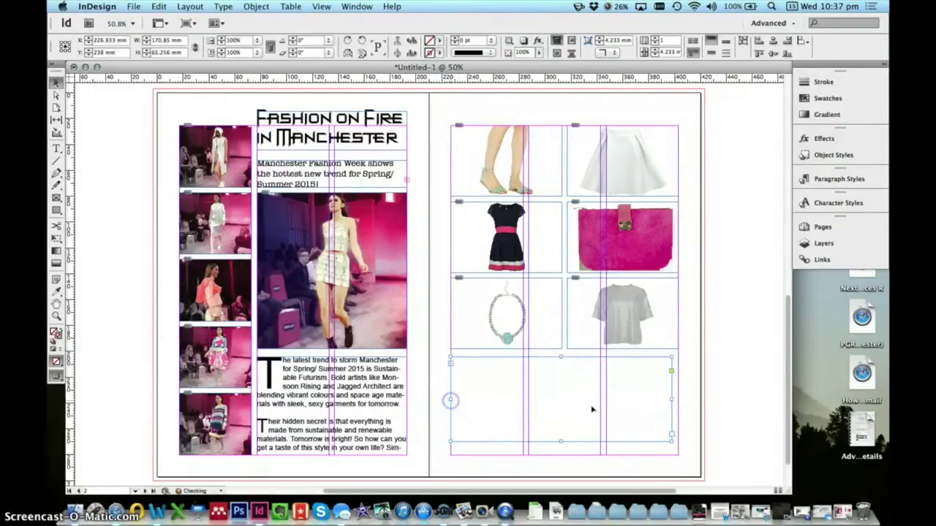
{"action": "mouse_move", "coordinate": [677, 398]}
{"action": "left_mouse_down"}
{"action": "mouse_move", "coordinate": [691, 401]}
{"action": "mouse_move", "coordinate": [680, 399]}
{"action": "left_mouse_up"}
{"action": "left_click_drag", "start_coordinate": [621, 391], "coordinate": [585, 382]}
{"action": "left_click", "coordinate": [664, 359]}
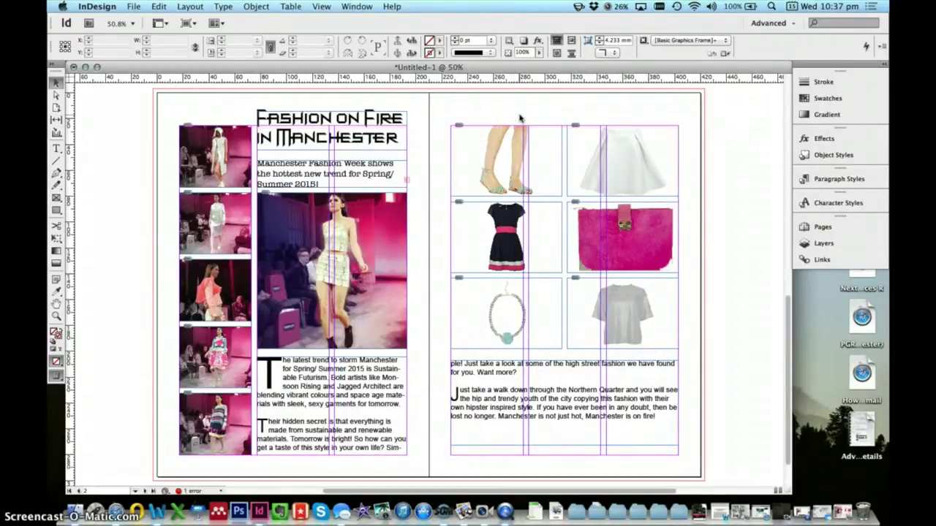
Save the document to the Desktop as Magazine in InDesign CS6 document format
{"action": "left_click", "coordinate": [134, 6]}
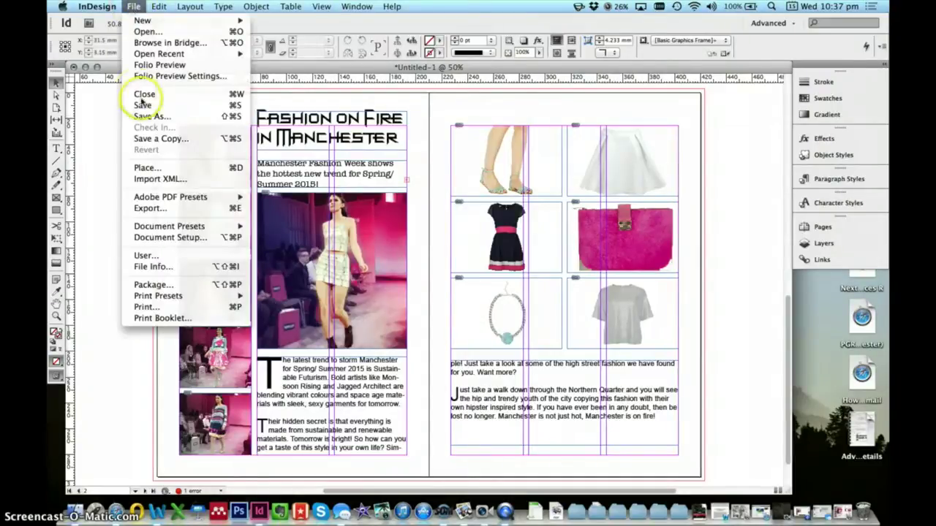
{"action": "left_click", "coordinate": [142, 105]}
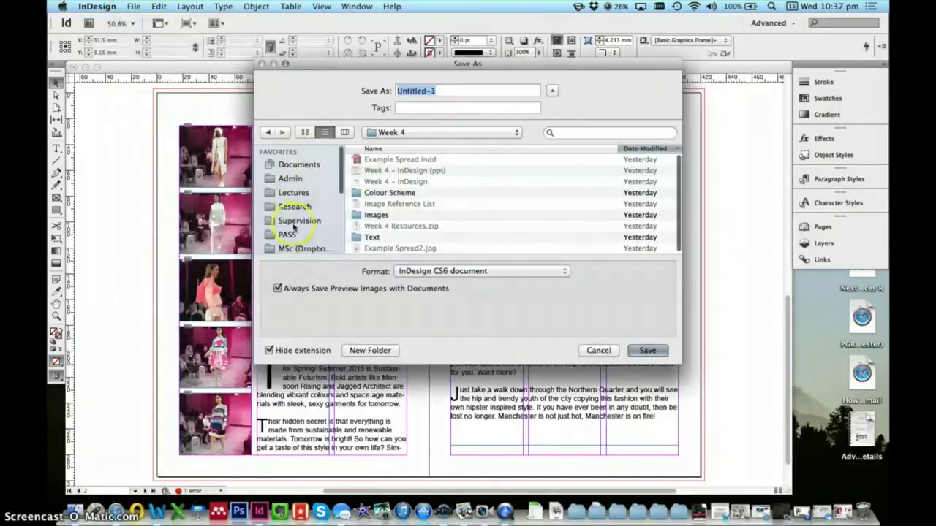
{"action": "scroll", "coordinate": [293, 228], "scroll_direction": "down", "scroll_amount": 3}
{"action": "left_click", "coordinate": [293, 233]}
{"action": "left_click", "coordinate": [478, 67]}
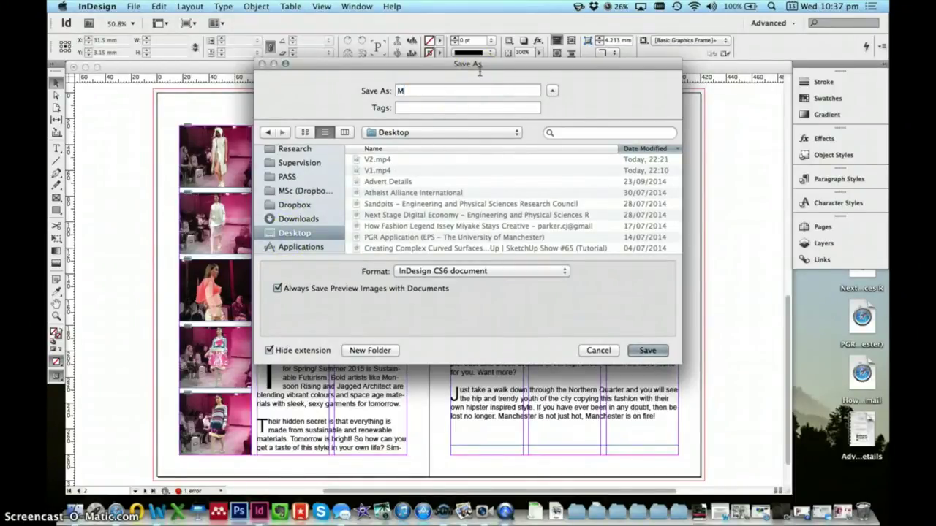
{"action": "left_click", "coordinate": [650, 350]}
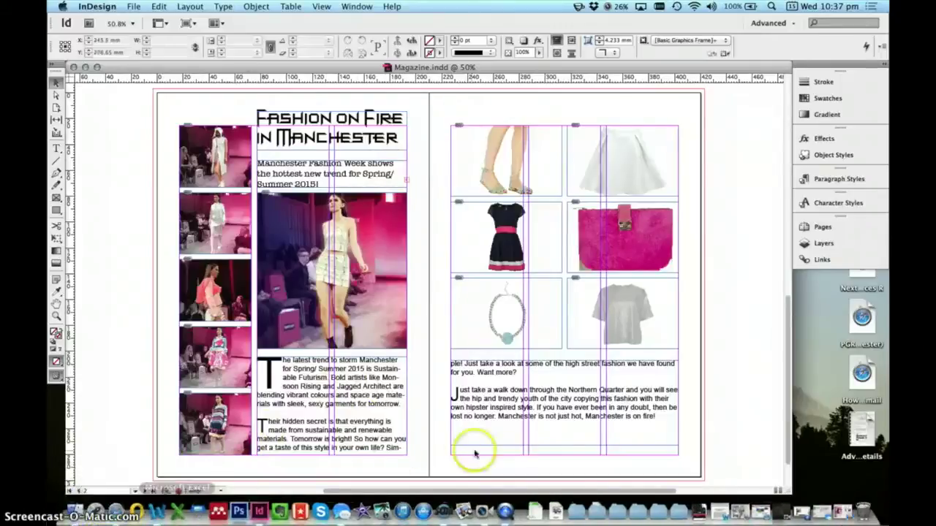
Switch to Finder and open the Week 4 folder inside Lectures and Fashion (MATS11301)
{"action": "left_click", "coordinate": [76, 510]}
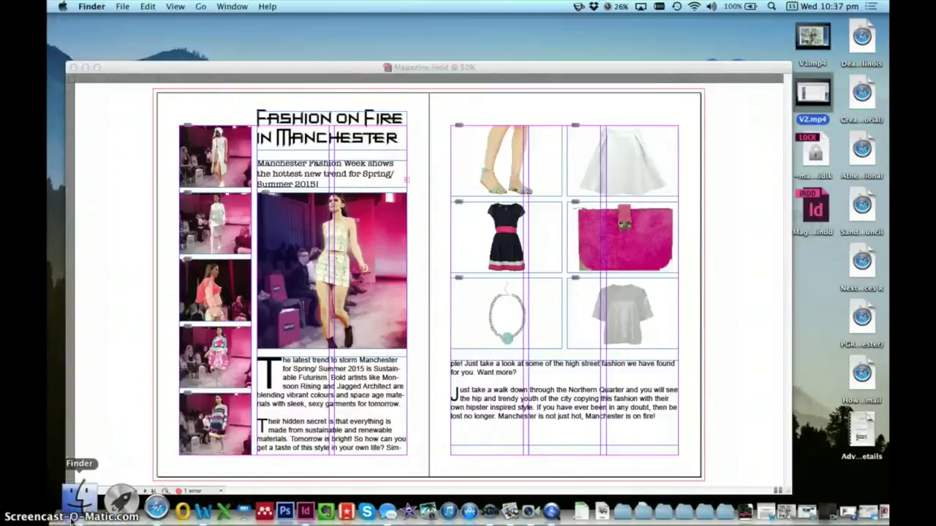
{"action": "left_click", "coordinate": [277, 150]}
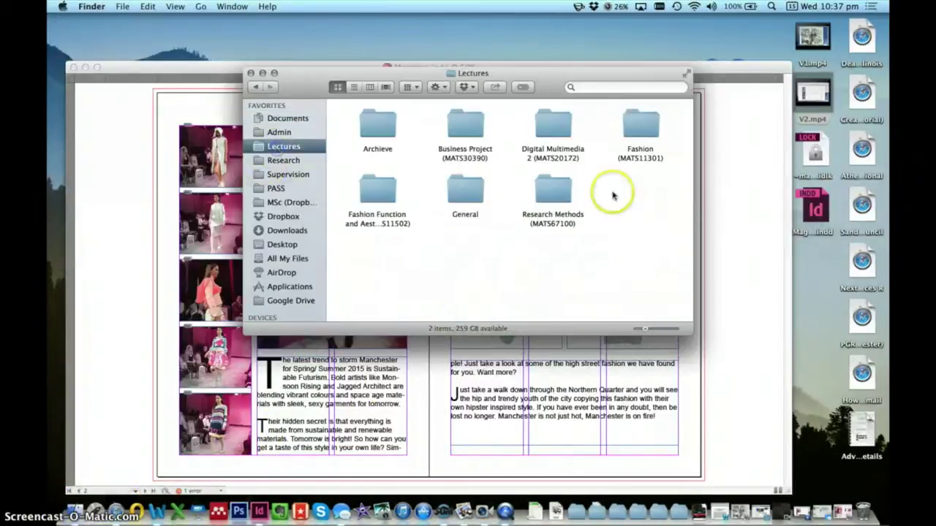
{"action": "double_click", "coordinate": [637, 128]}
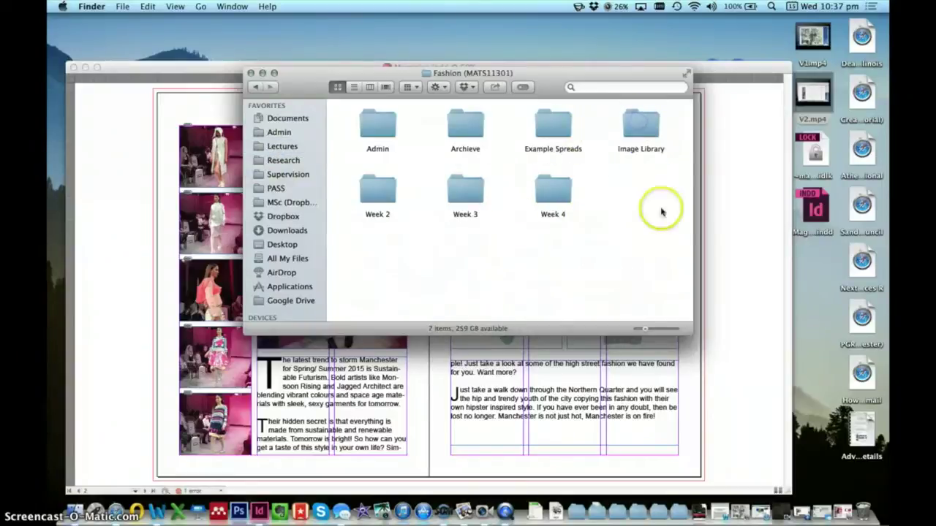
{"action": "double_click", "coordinate": [557, 192]}
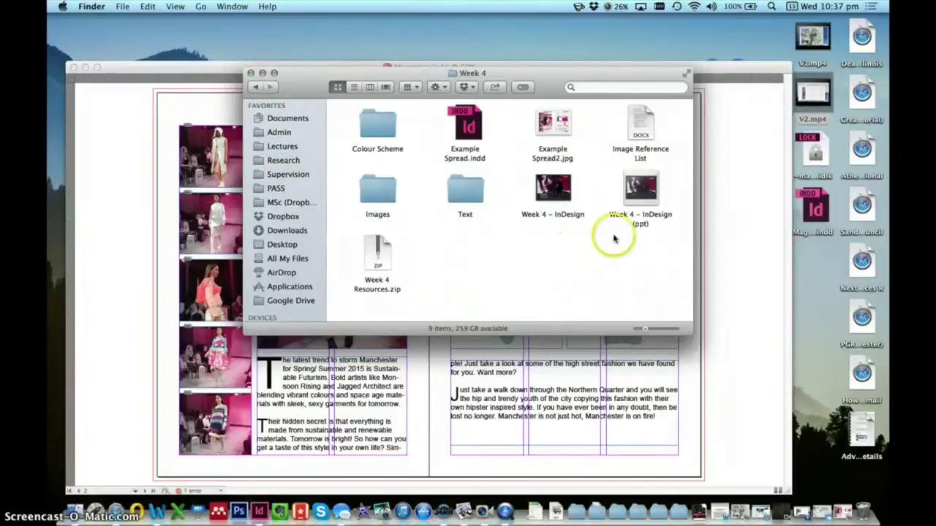
{"action": "mouse_move", "coordinate": [559, 194]}
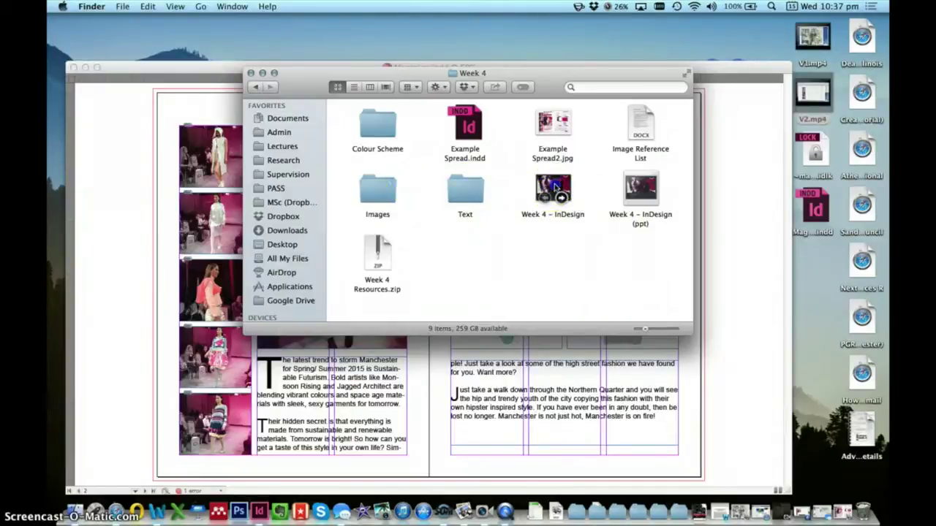
Open the Week 4 – InDesign presentation in Keynote, dismiss the iCloud notice, and browse the slides grouped under "An Example Theme"
{"action": "double_click", "coordinate": [554, 187]}
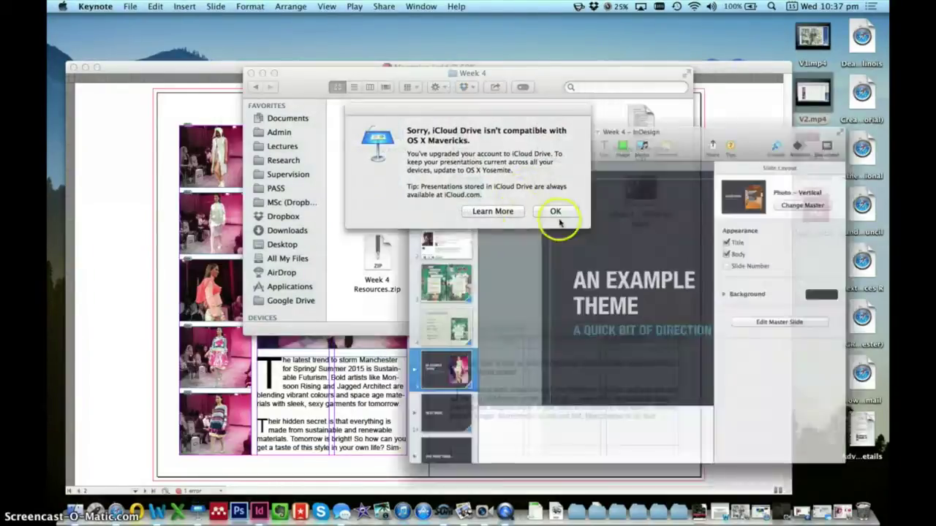
{"action": "left_click", "coordinate": [557, 216]}
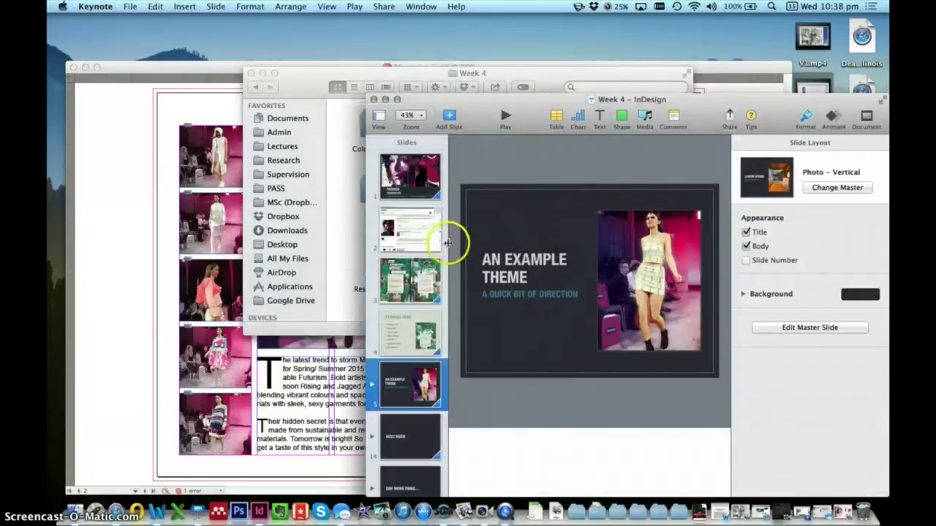
{"action": "left_click", "coordinate": [372, 387]}
{"action": "scroll", "coordinate": [386, 429], "scroll_direction": "down", "scroll_amount": 6}
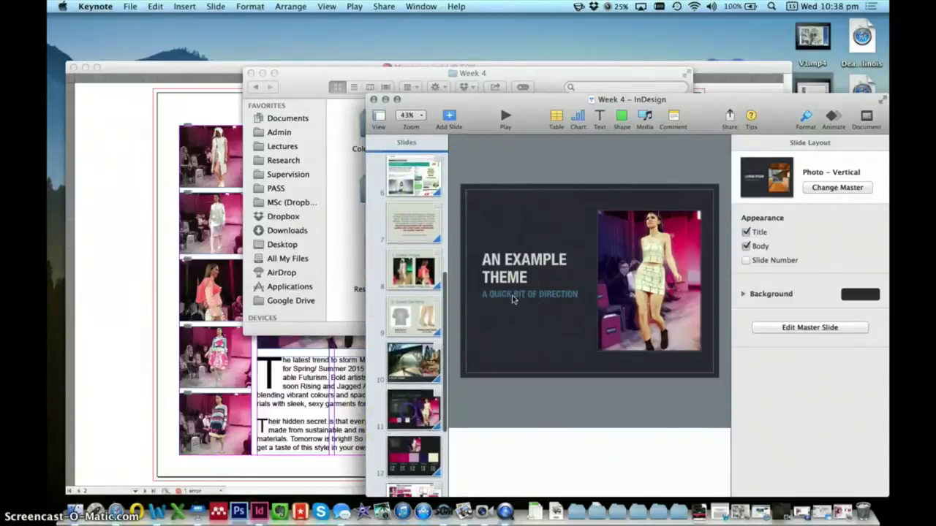
Examine the Colour Scheme slide and the palette slide after it for the theme's hex and RGB values, then minimize the presentation
{"action": "left_click", "coordinate": [413, 413]}
{"action": "left_click_drag", "start_coordinate": [703, 110], "coordinate": [517, 63]}
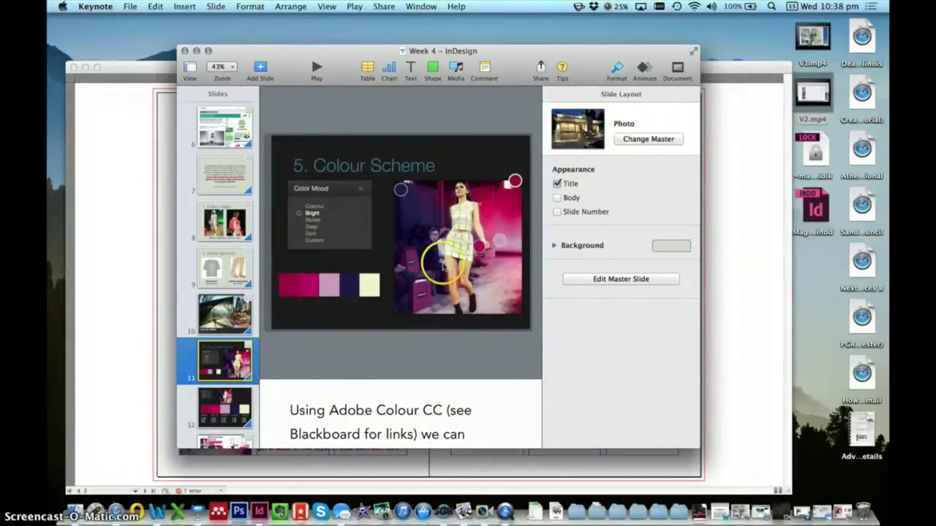
{"action": "left_click_drag", "start_coordinate": [509, 53], "coordinate": [761, 190]}
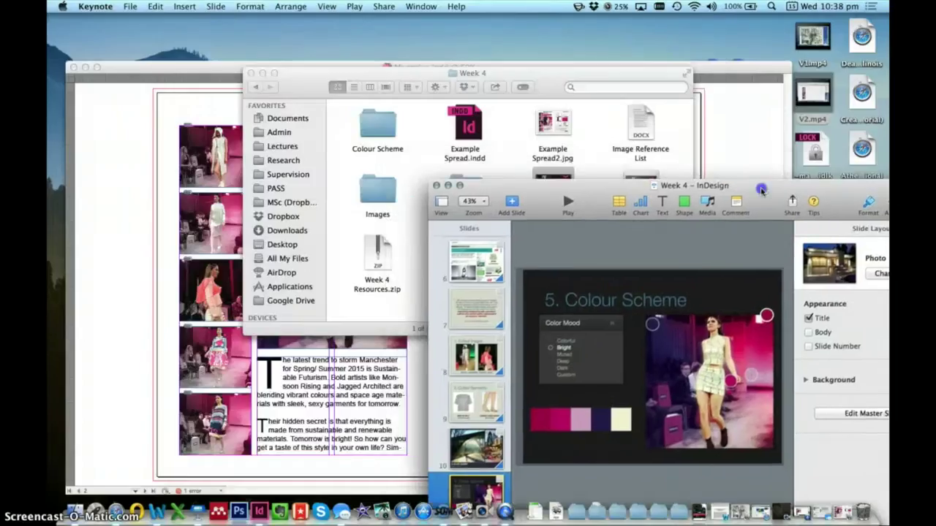
{"action": "left_click", "coordinate": [169, 162]}
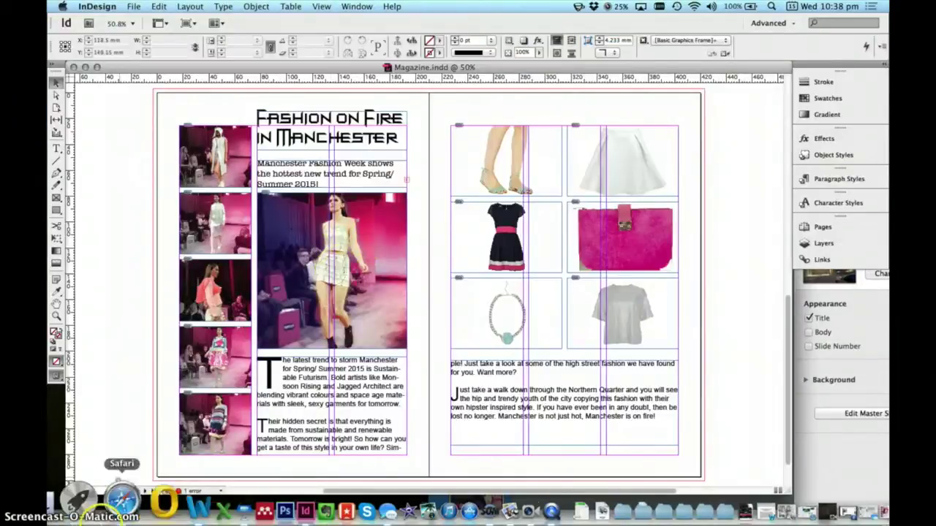
{"action": "left_click", "coordinate": [73, 503]}
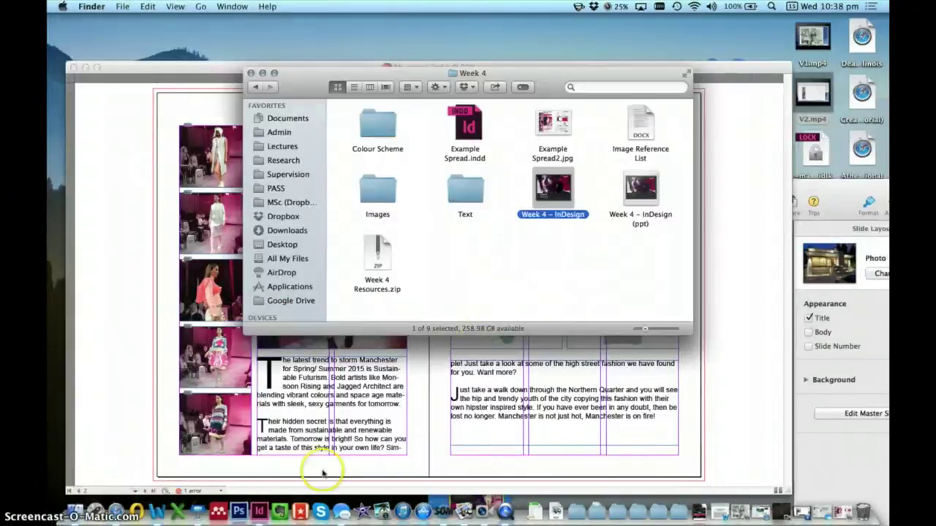
{"action": "left_click", "coordinate": [201, 506]}
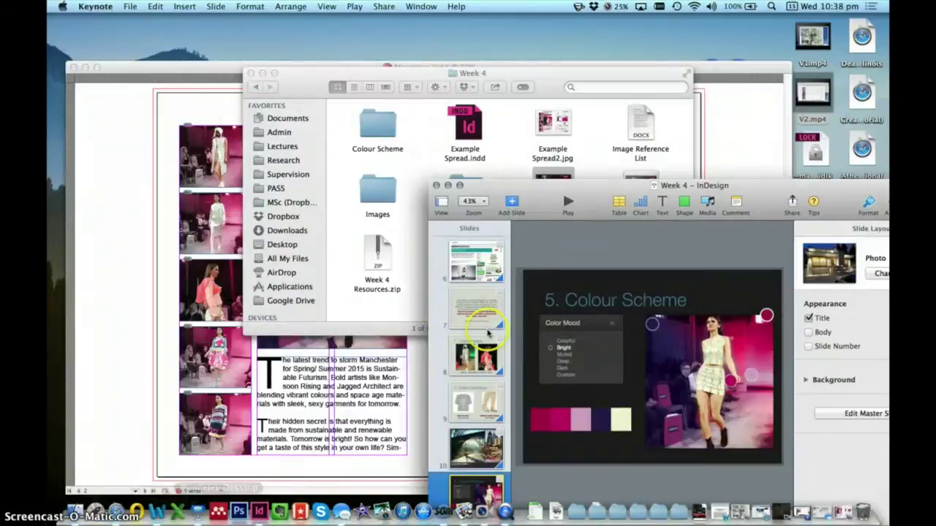
{"action": "left_click_drag", "start_coordinate": [768, 196], "coordinate": [603, 74]}
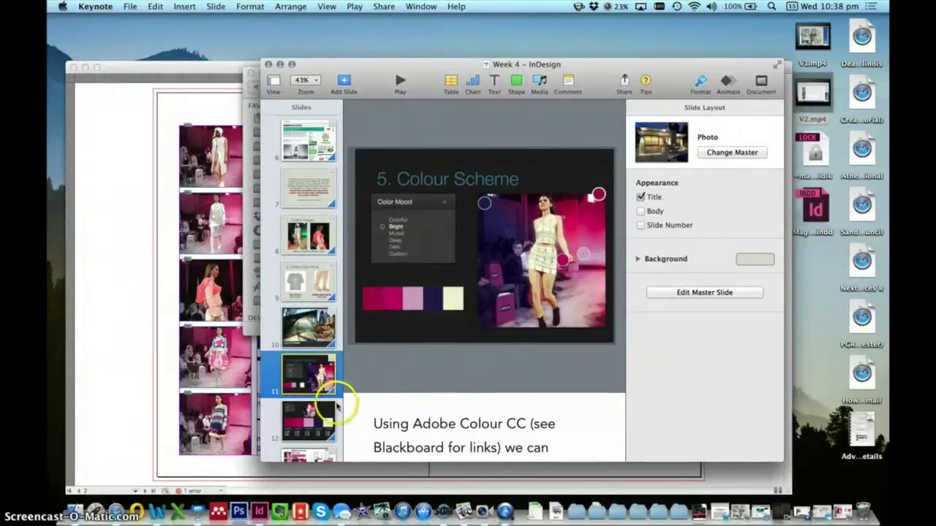
{"action": "left_click", "coordinate": [321, 414]}
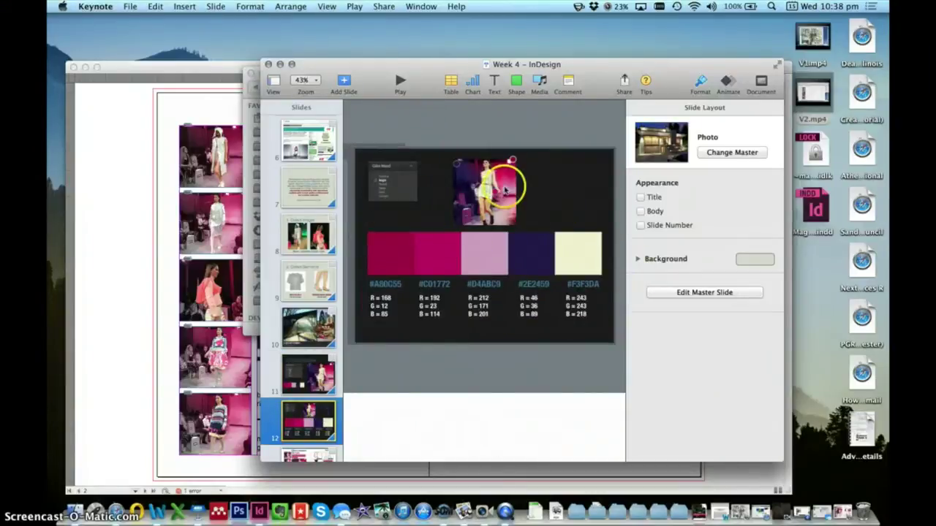
{"action": "left_click", "coordinate": [280, 65]}
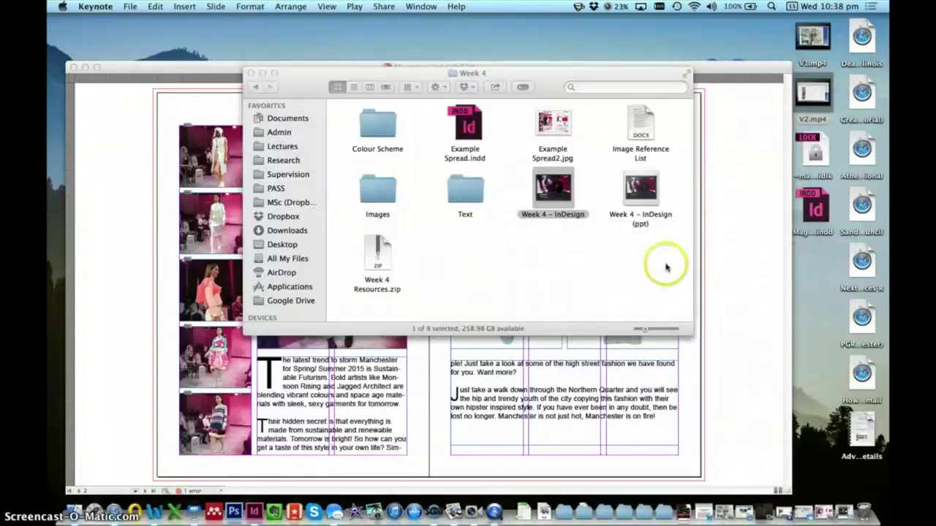
Open the image Colour Scheme.001.jpg from the Colour Scheme folder inside Week 4
{"action": "left_click", "coordinate": [659, 265]}
{"action": "double_click", "coordinate": [380, 128]}
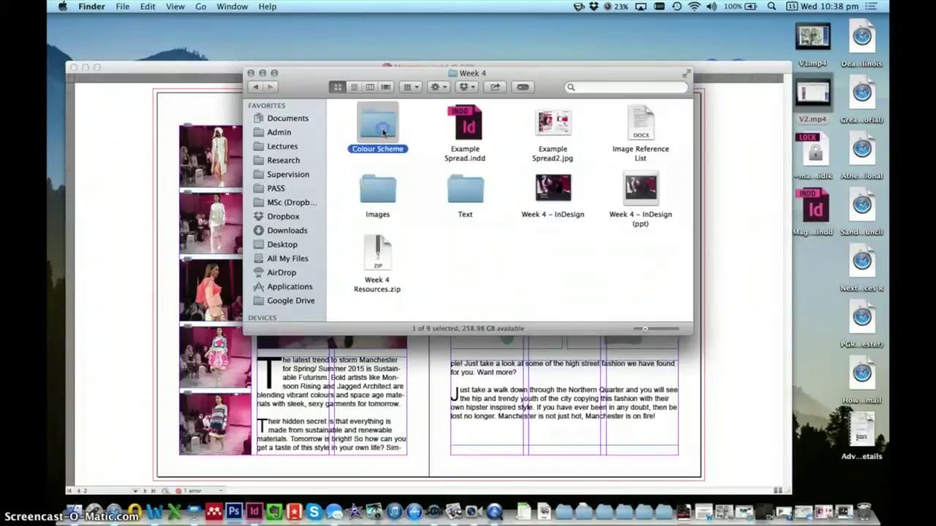
{"action": "double_click", "coordinate": [375, 126]}
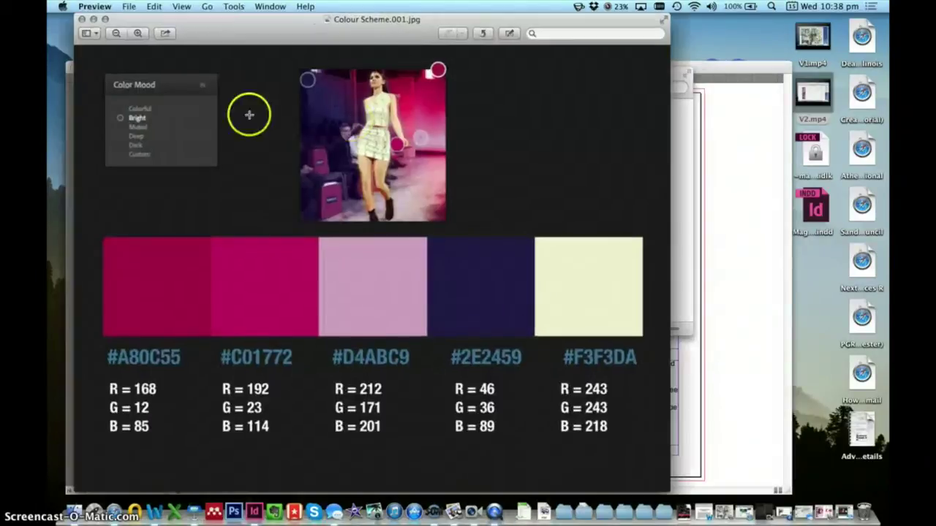
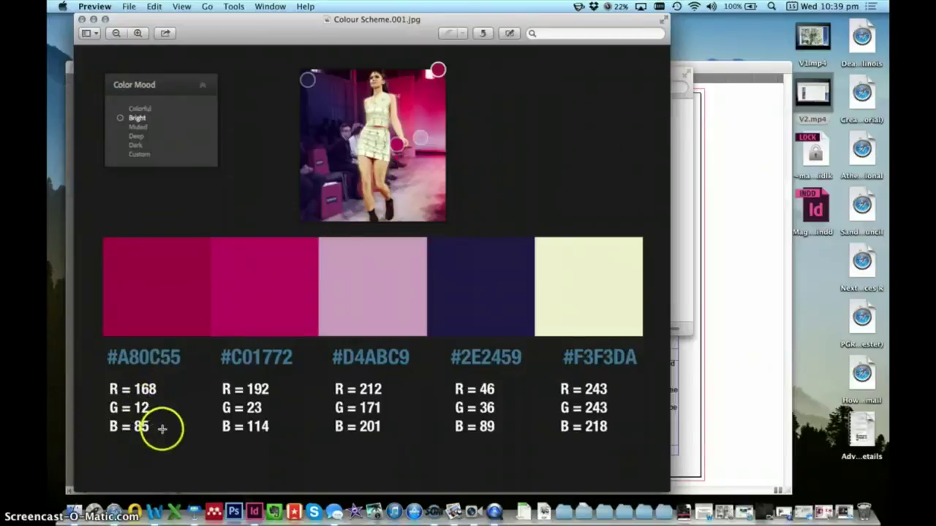
Shrink the Colour Scheme.001.jpg window to the lower part of the desktop and minimize the Finder window
{"action": "left_click_drag", "start_coordinate": [74, 15], "coordinate": [216, 272]}
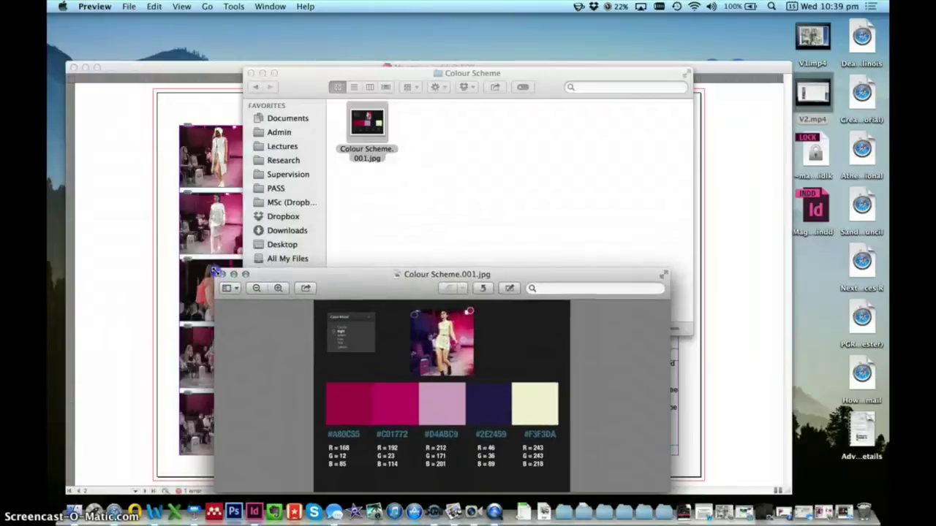
{"action": "left_click", "coordinate": [410, 188]}
{"action": "left_click", "coordinate": [261, 73]}
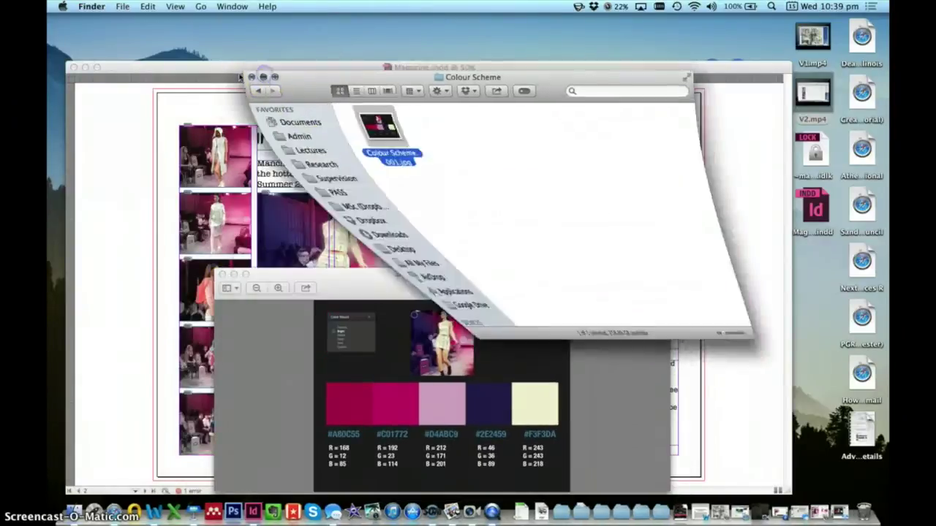
Switch to InDesign and shrink the Magazine document window so the palette's colour values stay visible below it
{"action": "left_click", "coordinate": [263, 69]}
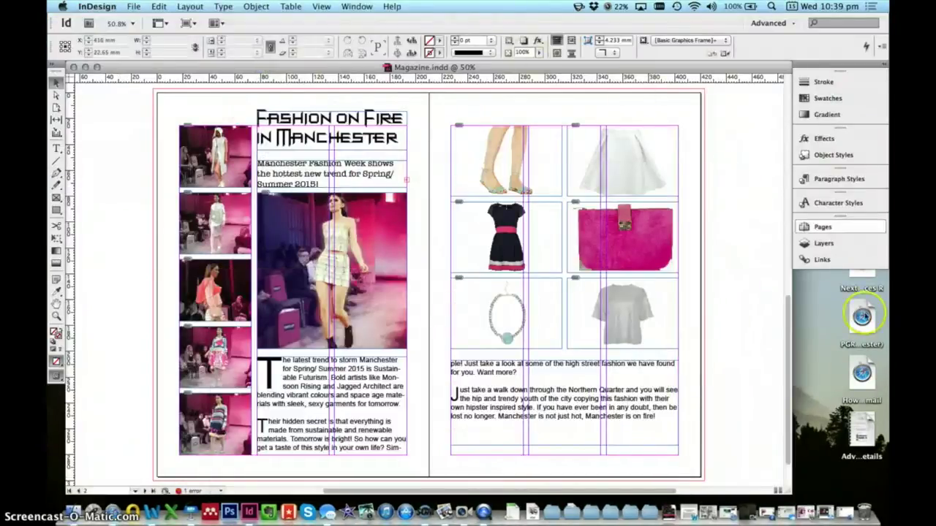
{"action": "left_click_drag", "start_coordinate": [786, 490], "coordinate": [643, 316]}
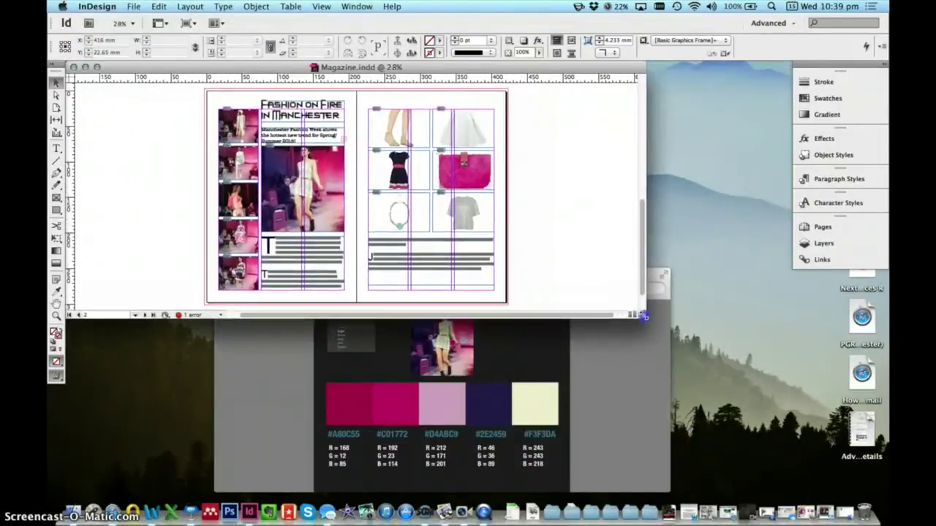
{"action": "left_click", "coordinate": [627, 334]}
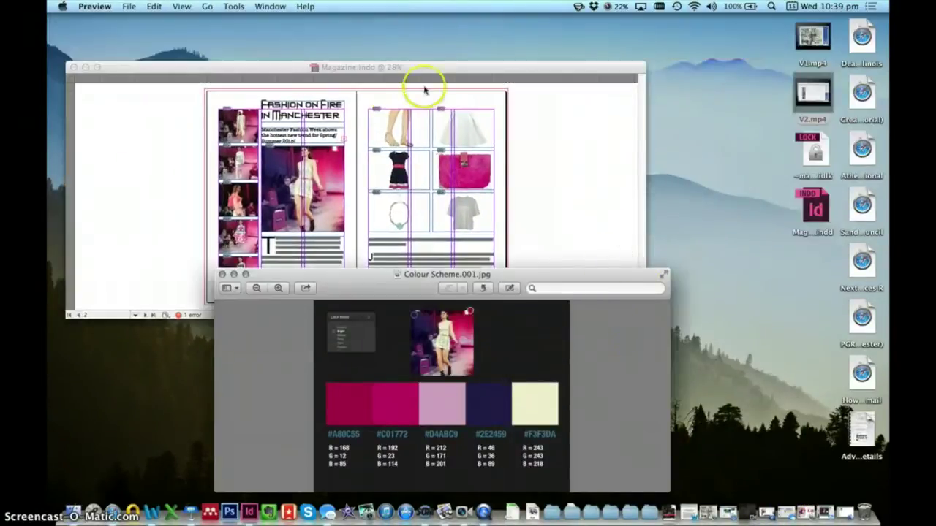
{"action": "left_click", "coordinate": [443, 77]}
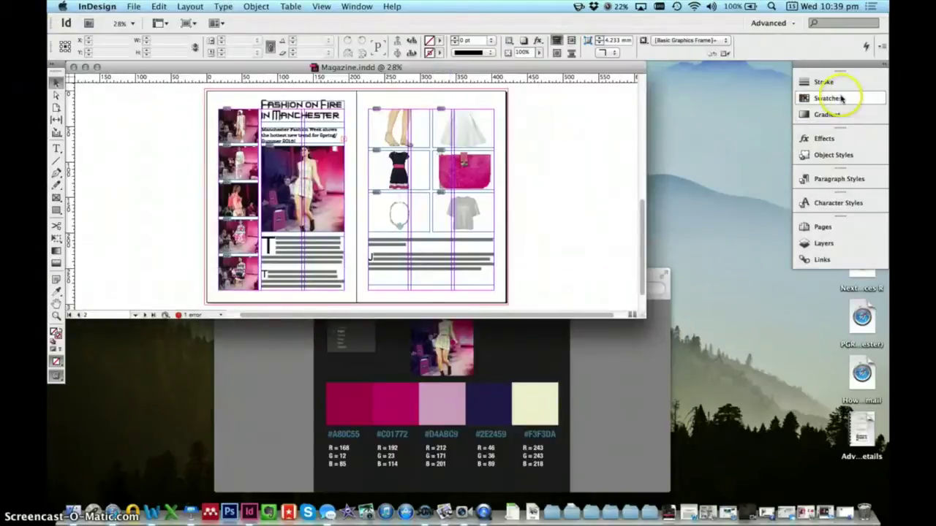
Display the document's colour swatches and select the cyan C=100 M=0 Y=0 K=0 swatch
{"action": "left_click", "coordinate": [840, 98]}
{"action": "left_click", "coordinate": [356, 6]}
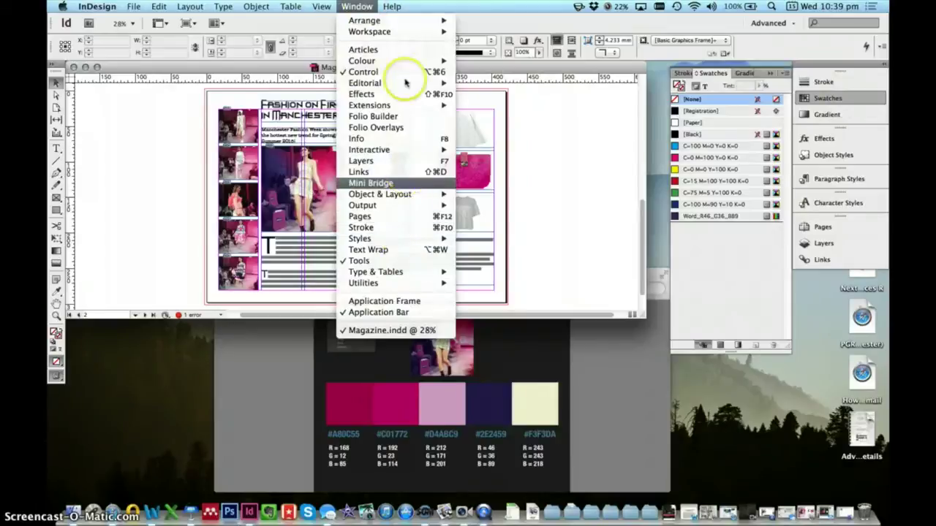
{"action": "left_click", "coordinate": [736, 267]}
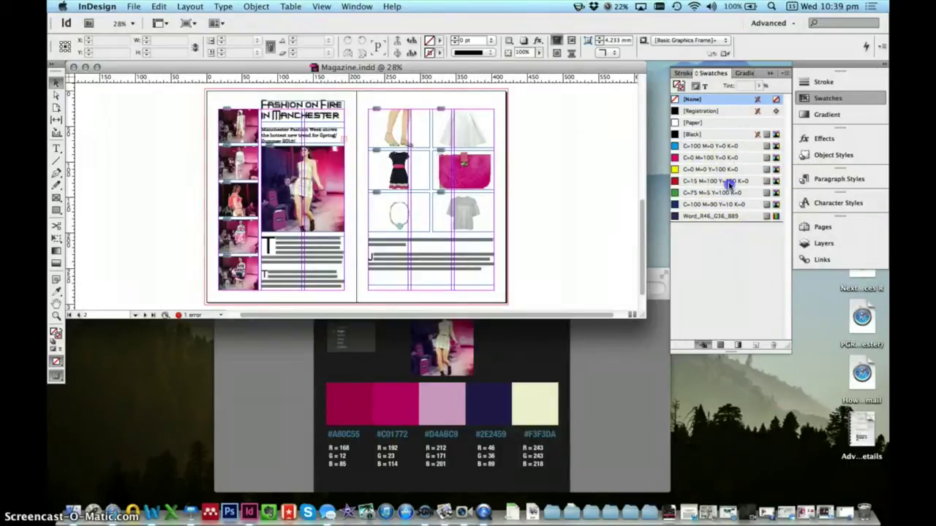
{"action": "left_click", "coordinate": [733, 146]}
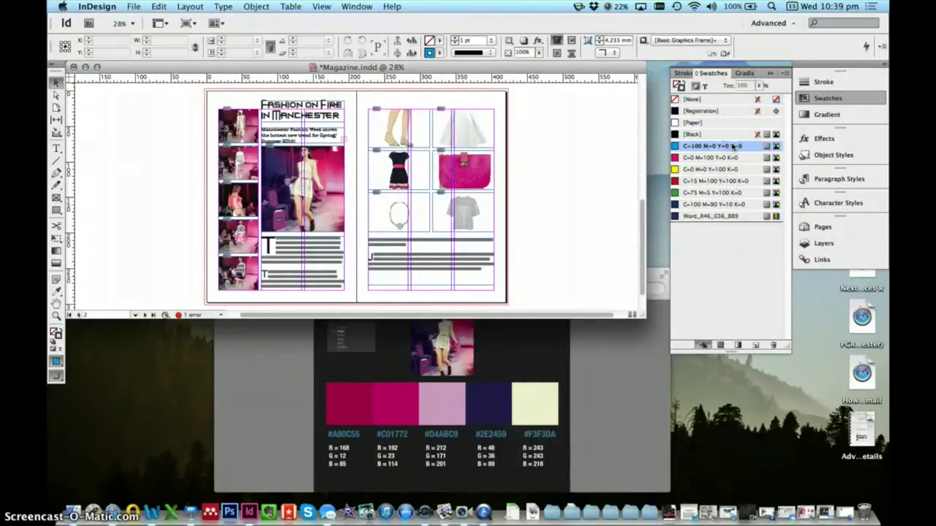
Delete all the default colour swatches listed below [Black], replacing them with [Black]
{"action": "left_click", "coordinate": [694, 217], "text": "shift"}
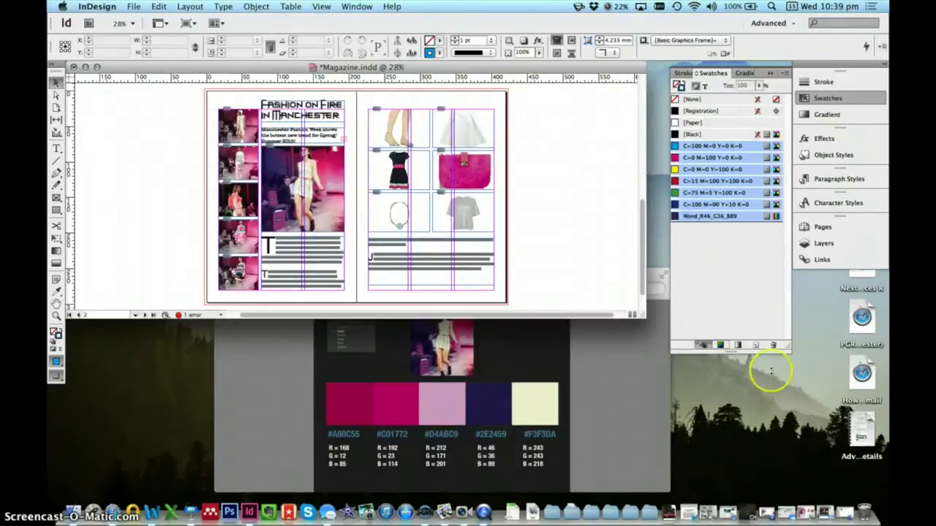
{"action": "left_click", "coordinate": [774, 347]}
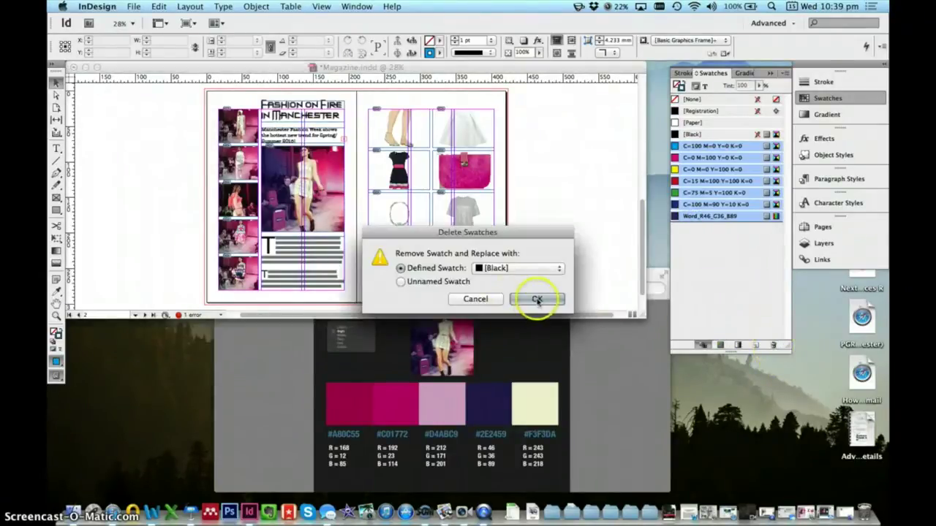
{"action": "left_click", "coordinate": [538, 300]}
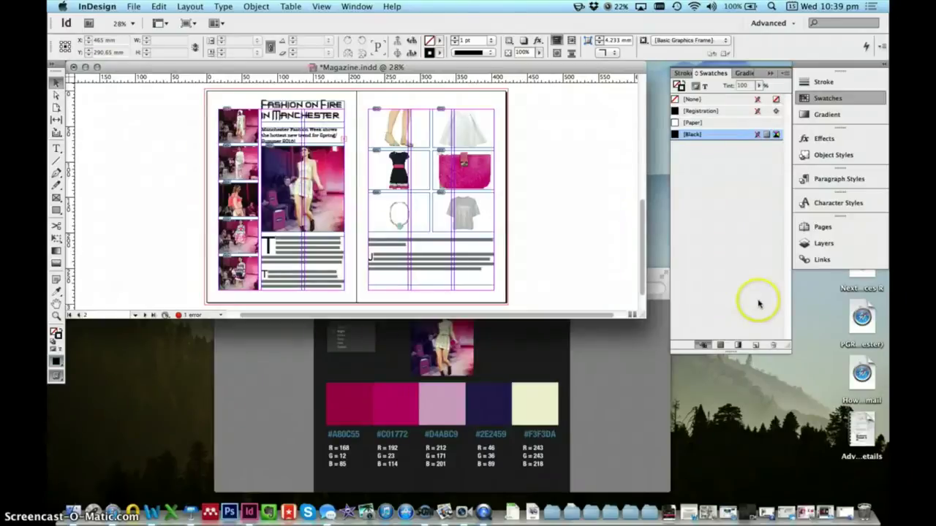
Create a new swatch in RGB colour mode with Red 168, Green 12 and Blue 85
{"action": "left_click", "coordinate": [754, 346]}
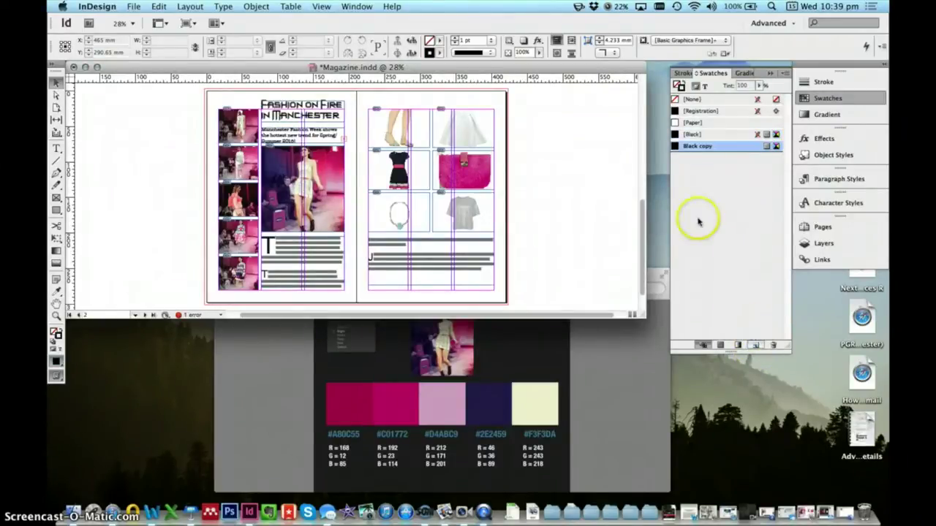
{"action": "double_click", "coordinate": [678, 146]}
{"action": "left_click_drag", "start_coordinate": [536, 177], "coordinate": [522, 86]}
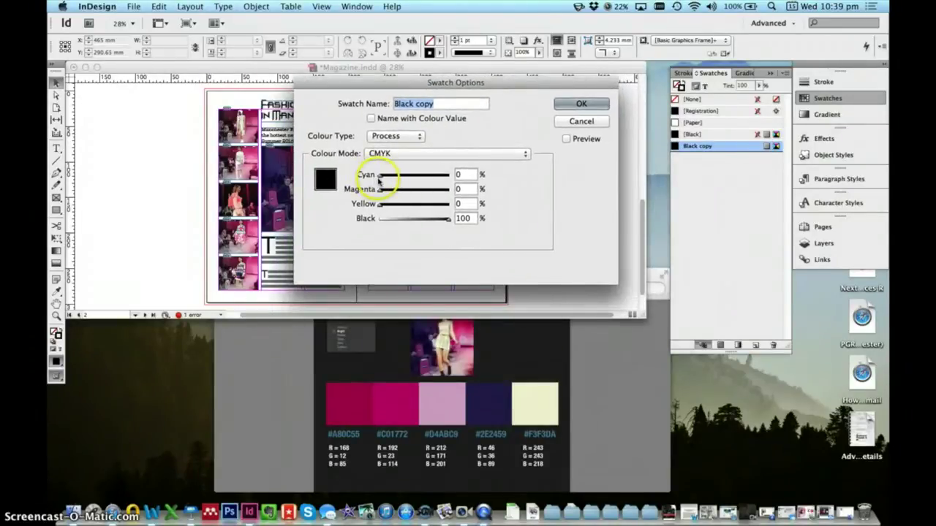
{"action": "left_click", "coordinate": [363, 154]}
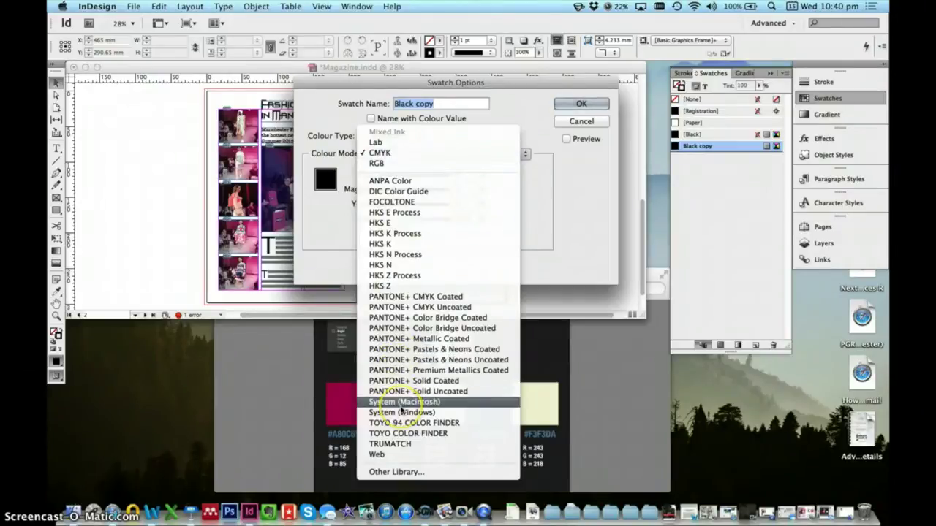
{"action": "left_click", "coordinate": [414, 163]}
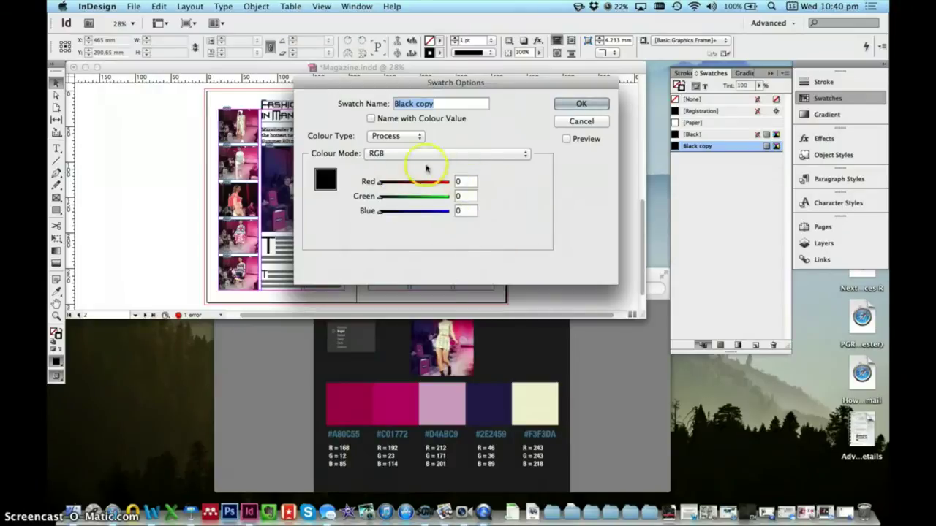
{"action": "left_click", "coordinate": [464, 182]}
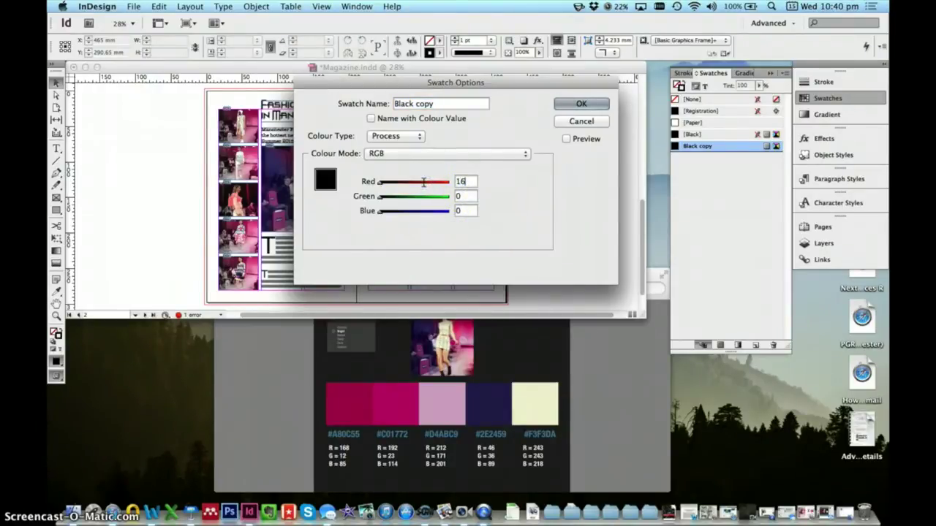
{"action": "key", "text": "Tab"}
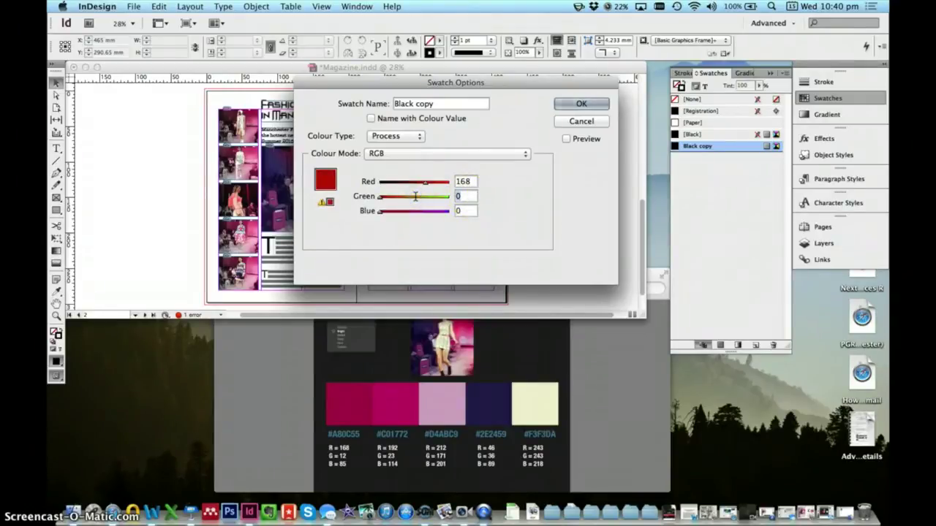
{"action": "type", "text": "12"}
{"action": "left_click", "coordinate": [462, 212]}
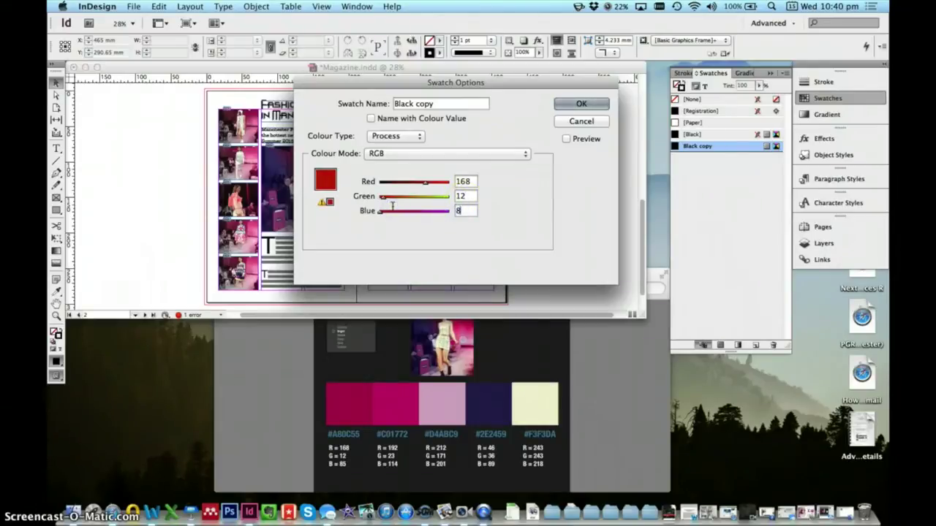
Name the new swatch with its colour value, save it, and add another new swatch
{"action": "left_click_drag", "start_coordinate": [453, 103], "coordinate": [392, 104]}
{"action": "left_click", "coordinate": [371, 118]}
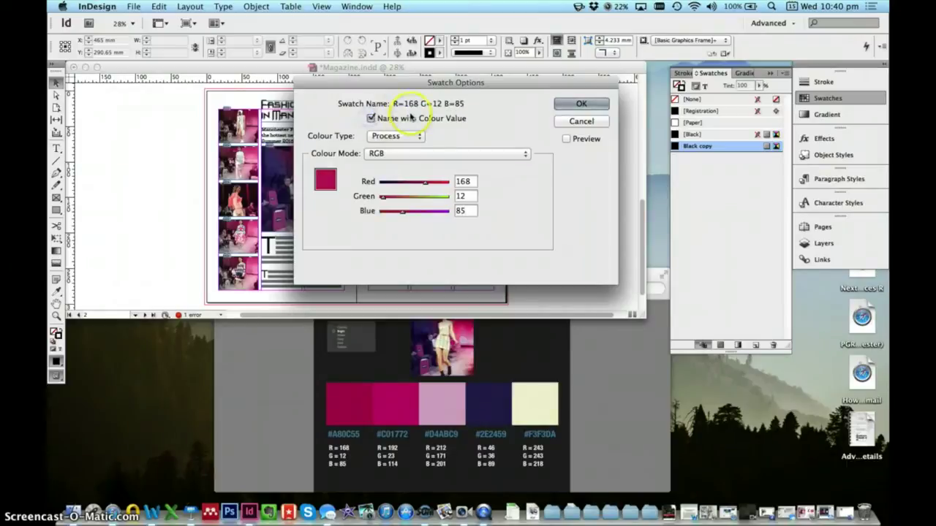
{"action": "left_click", "coordinate": [371, 119]}
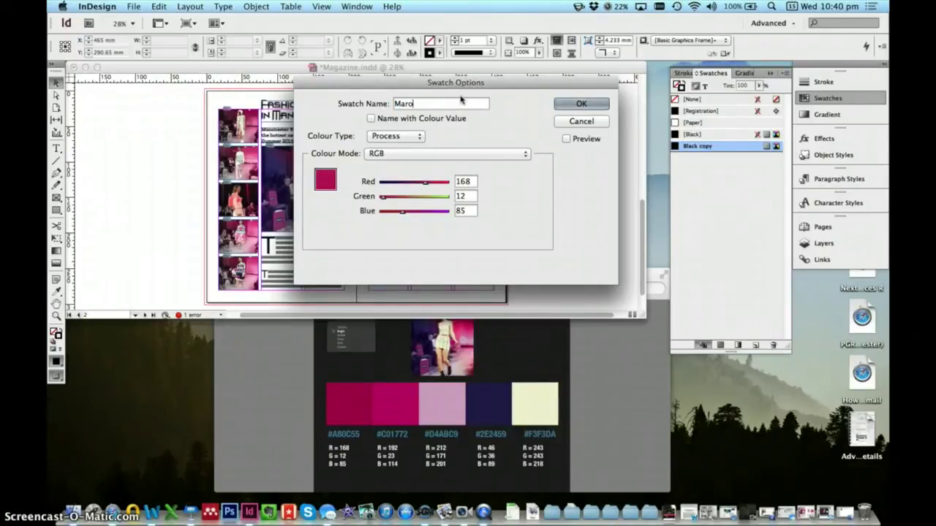
{"action": "left_click", "coordinate": [371, 118]}
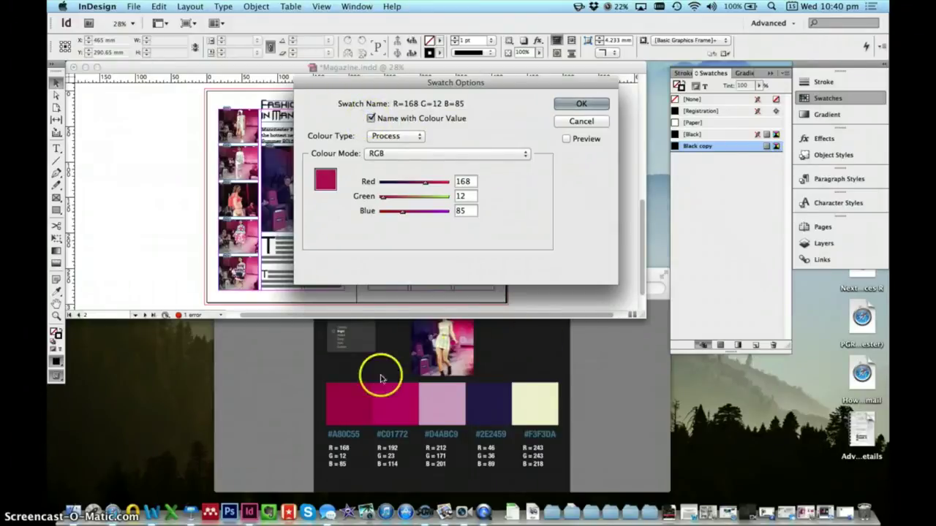
{"action": "left_click", "coordinate": [582, 104]}
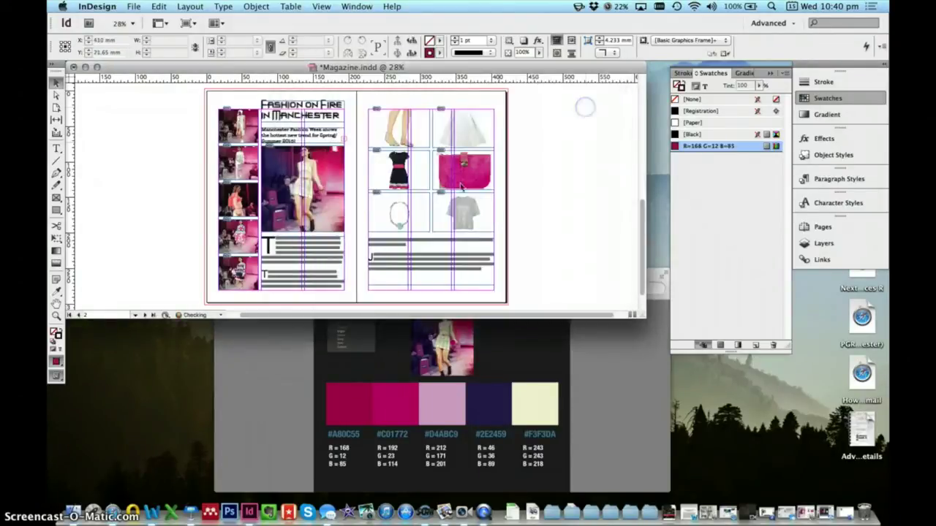
{"action": "left_click", "coordinate": [755, 346]}
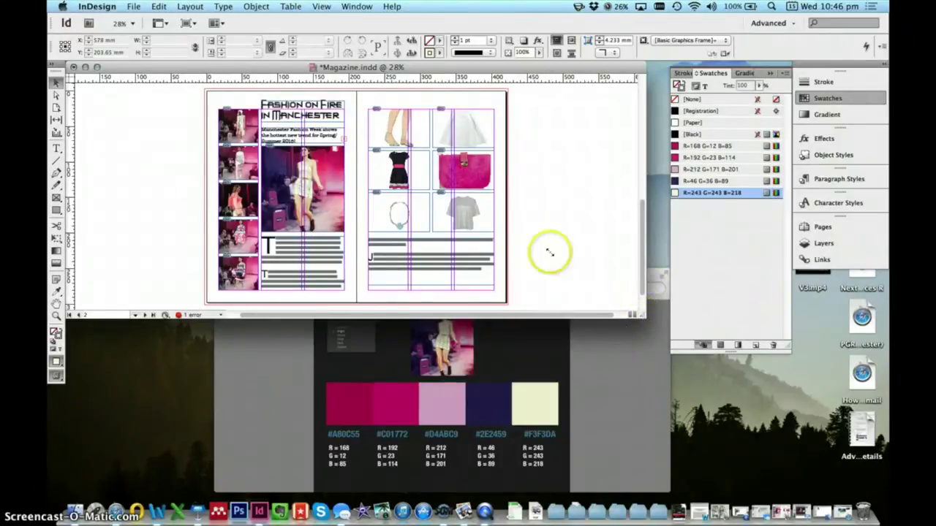
Fit the magazine spread in the window and enlarge the document window to cover the colour palette image
{"action": "left_click", "coordinate": [324, 6]}
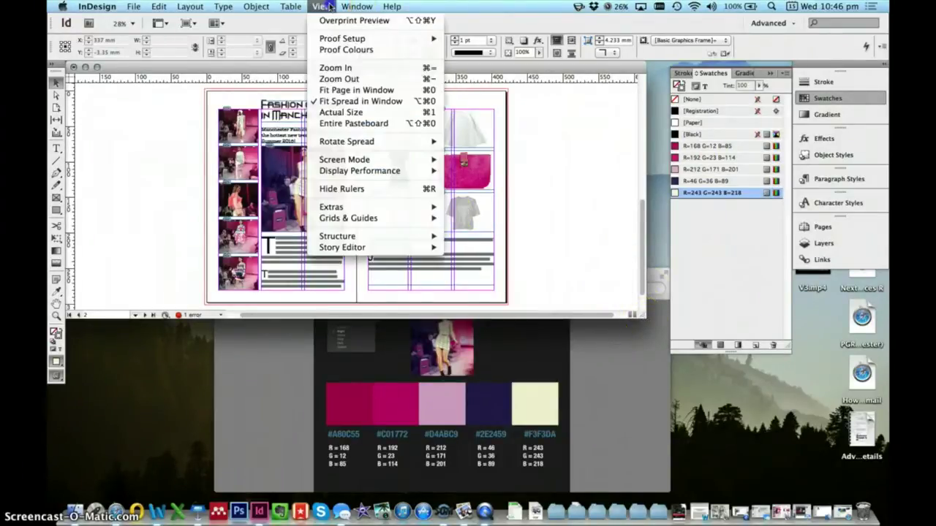
{"action": "left_click", "coordinate": [388, 102]}
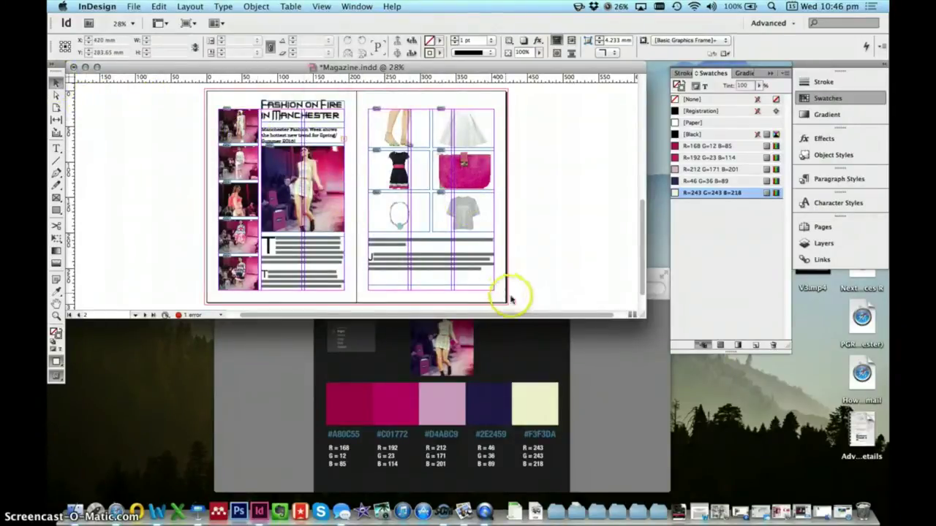
{"action": "left_click_drag", "start_coordinate": [642, 335], "coordinate": [661, 496]}
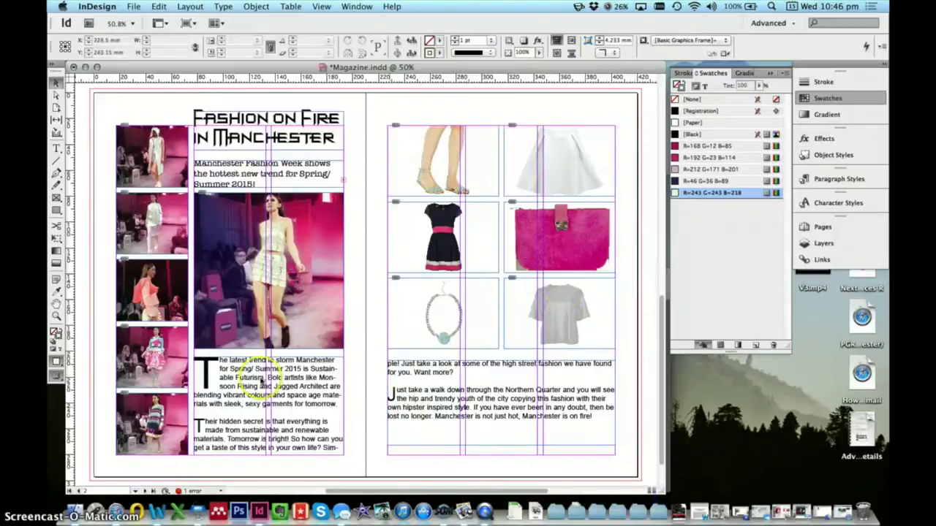
Colour the article body text across both pages with the navy swatch R=46 G=36 B=89
{"action": "left_click", "coordinate": [256, 377]}
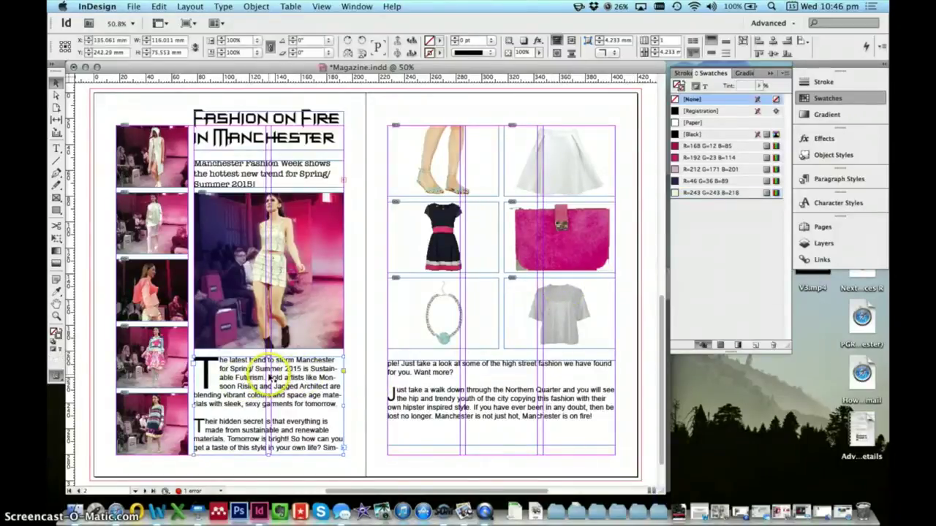
{"action": "left_click", "coordinate": [434, 395]}
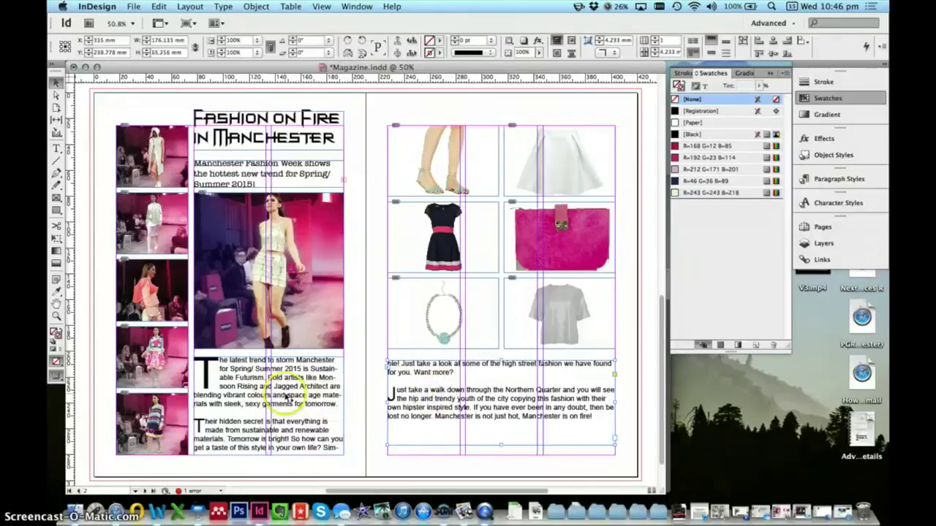
{"action": "key", "text": "t"}
{"action": "left_click", "coordinate": [196, 363]}
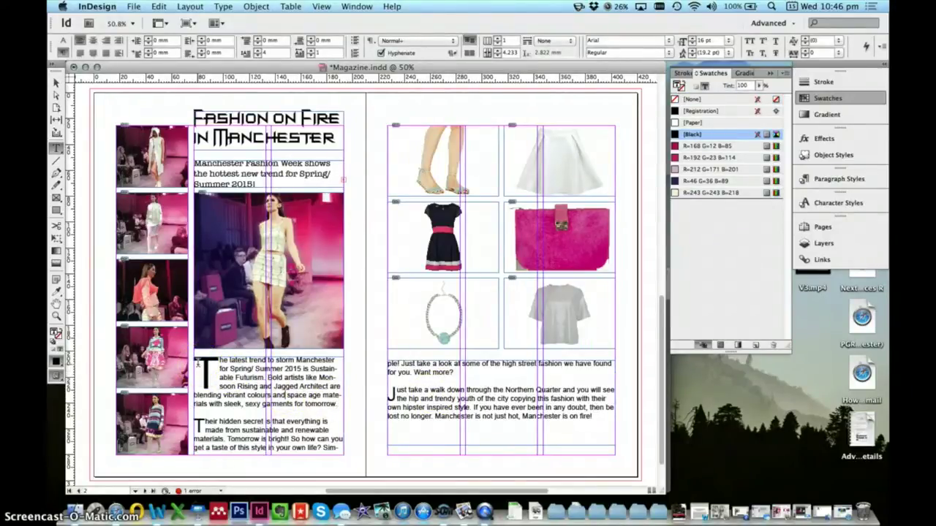
{"action": "left_click_drag", "start_coordinate": [242, 371], "coordinate": [619, 426]}
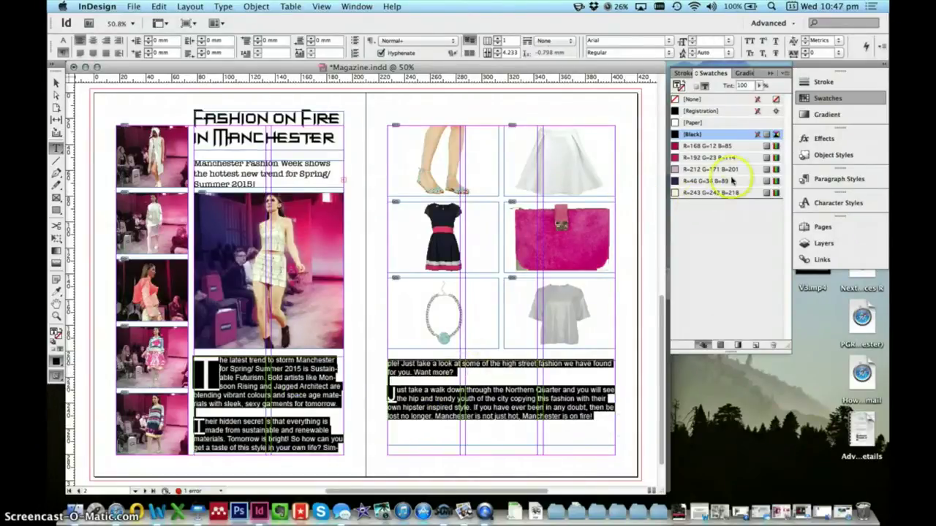
{"action": "double_click", "coordinate": [684, 186]}
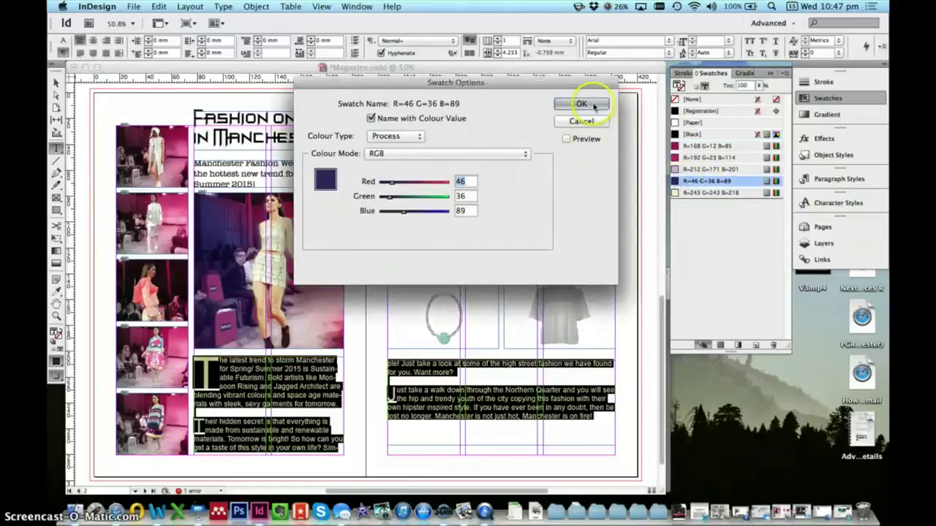
{"action": "left_click", "coordinate": [591, 102]}
{"action": "left_click", "coordinate": [438, 401]}
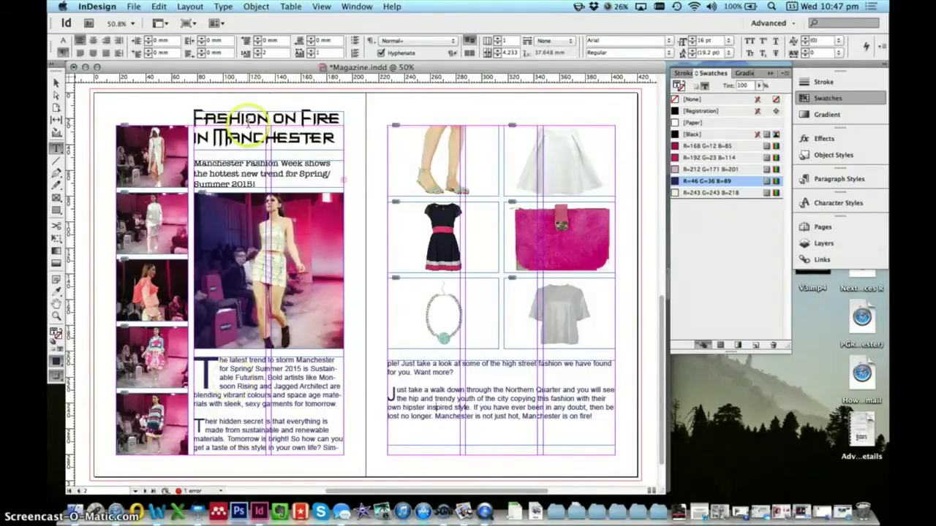
Colour the whole headline "Fashion on Fire in Manchester" with the swatch R=168 G=12 B=85
{"action": "left_click_drag", "start_coordinate": [340, 144], "coordinate": [172, 105]}
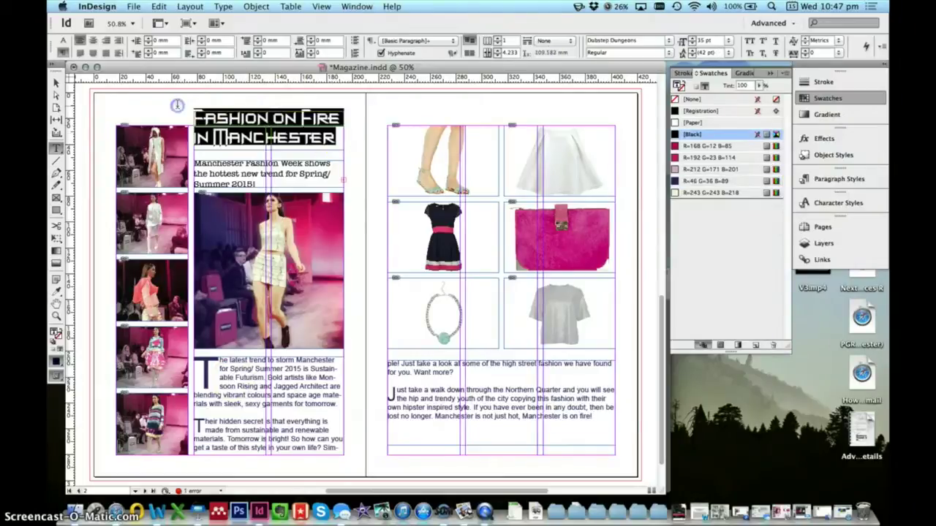
{"action": "left_click", "coordinate": [691, 145]}
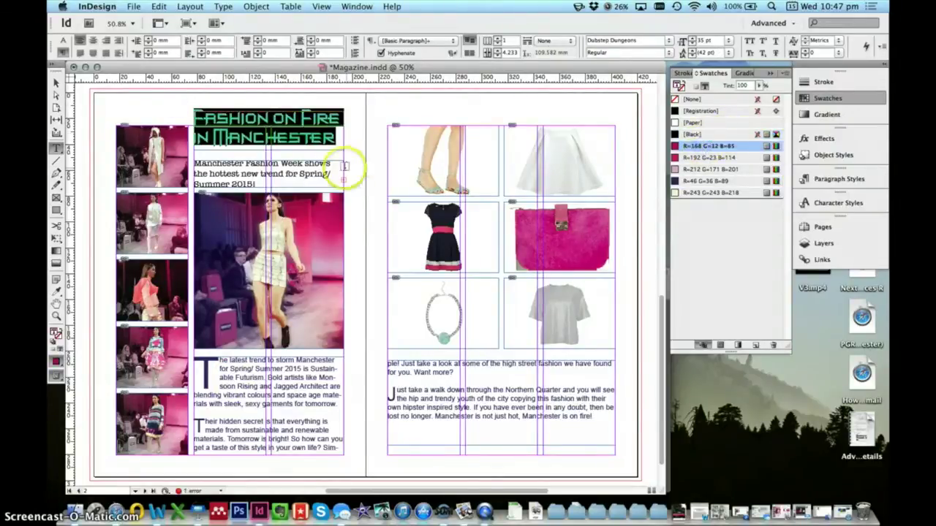
{"action": "left_click", "coordinate": [339, 160]}
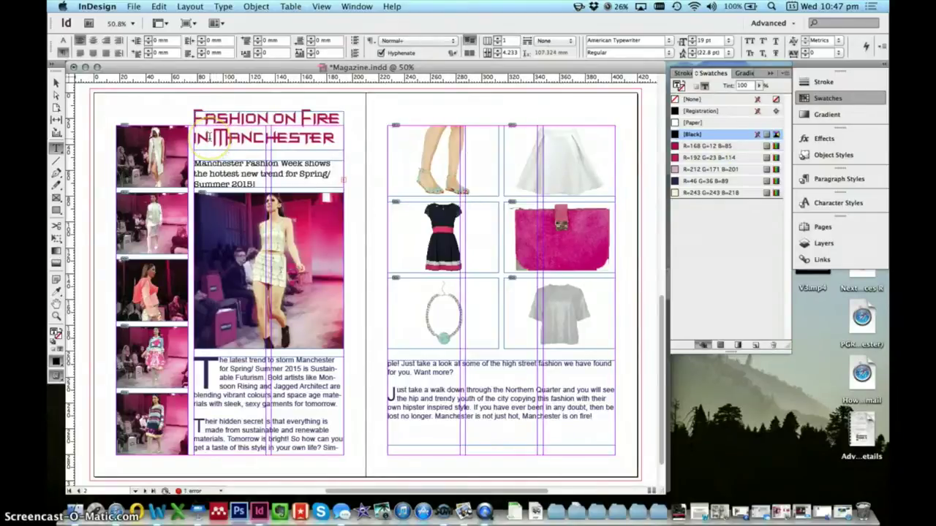
Recolour the word "Manchester" and the rest of the headline with the pink swatch R=192 G=23 B=114
{"action": "left_click_drag", "start_coordinate": [210, 136], "coordinate": [319, 138]}
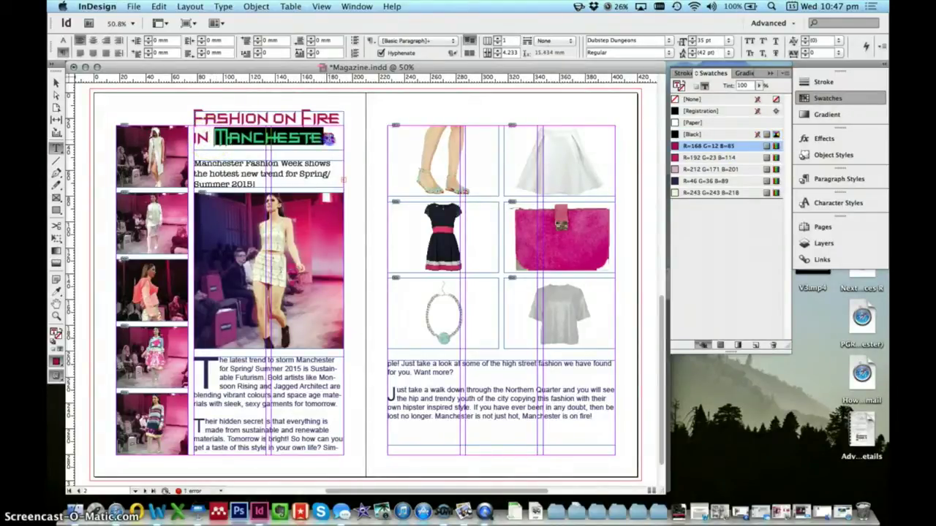
{"action": "left_click", "coordinate": [709, 157]}
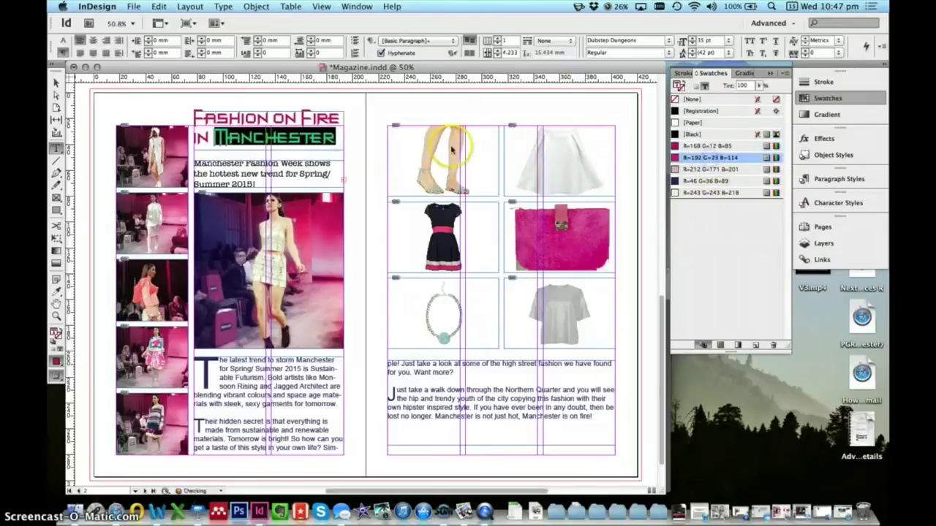
{"action": "left_click", "coordinate": [333, 138]}
{"action": "left_click_drag", "start_coordinate": [335, 137], "coordinate": [147, 79]}
{"action": "left_click", "coordinate": [713, 157]}
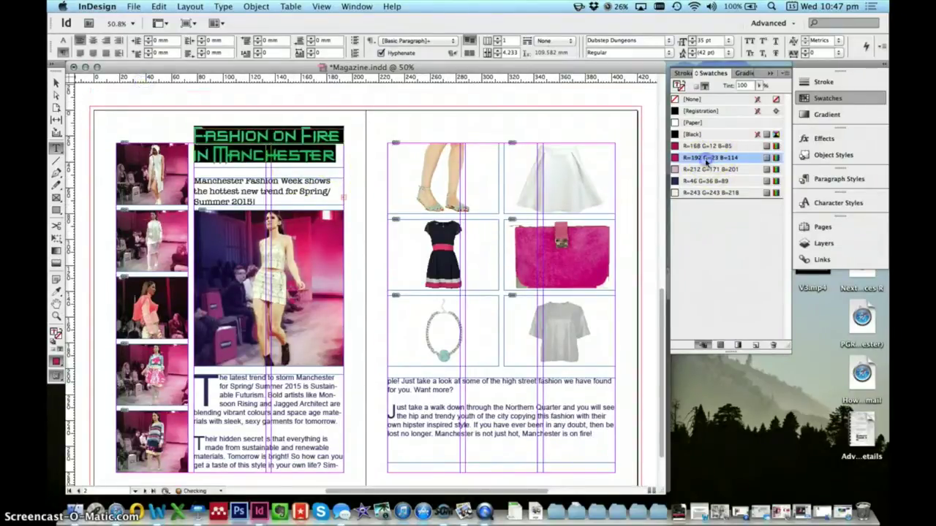
Colour only the words "Fashion on Fire in" of the headline with the navy swatch R=46 G=36 B=89
{"action": "left_click", "coordinate": [208, 155]}
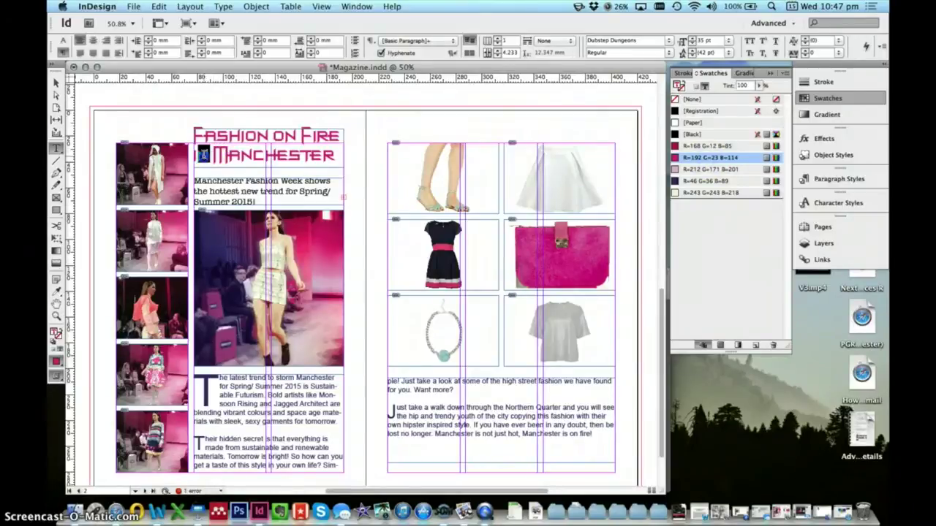
{"action": "left_click_drag", "start_coordinate": [188, 149], "coordinate": [193, 133]}
{"action": "left_click", "coordinate": [706, 181]}
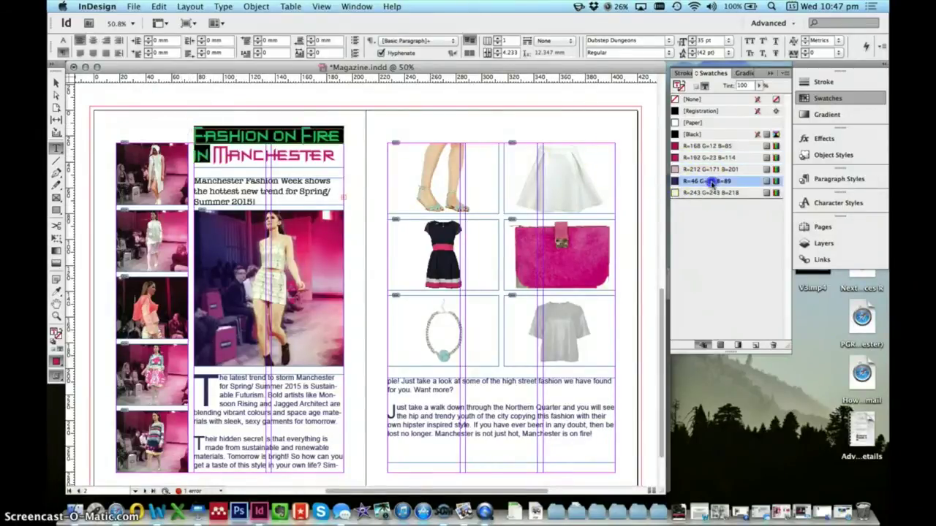
{"action": "left_click", "coordinate": [265, 150]}
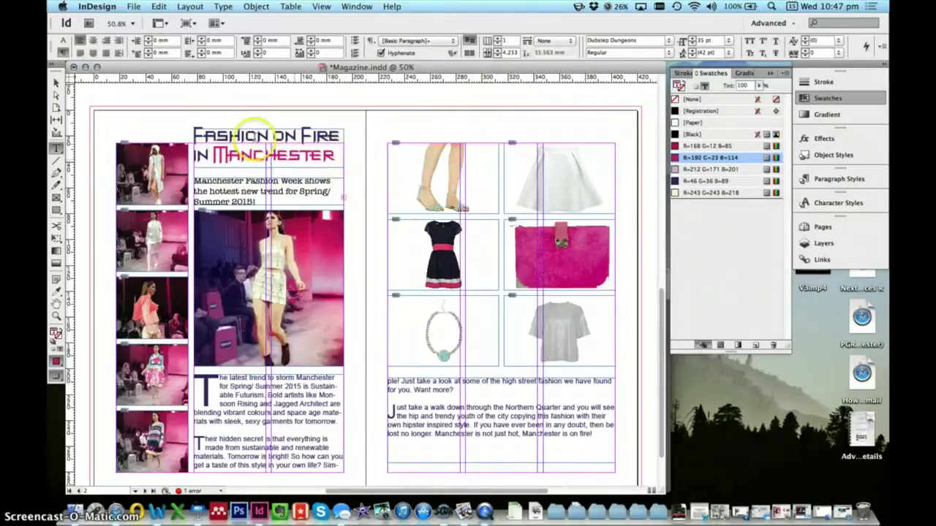
{"action": "left_click", "coordinate": [258, 201]}
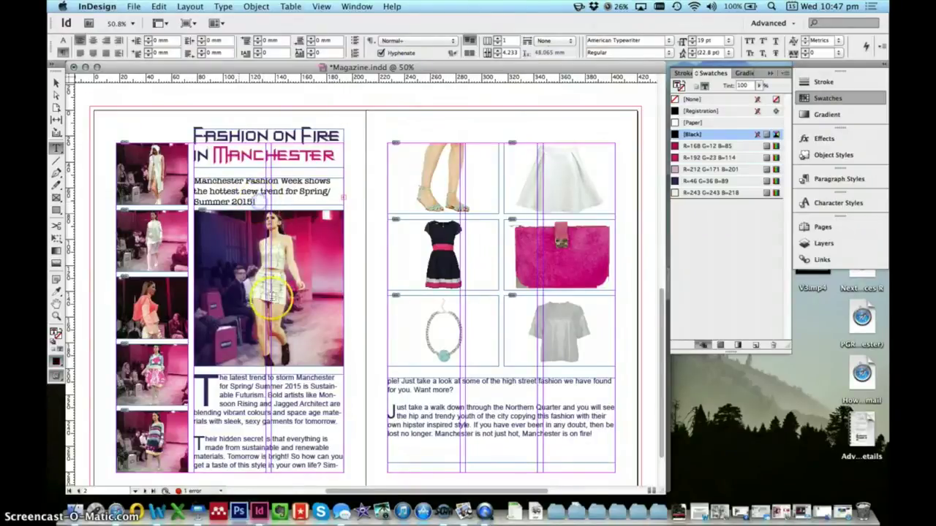
{"action": "scroll", "coordinate": [323, 344], "scroll_direction": "down", "scroll_amount": 2}
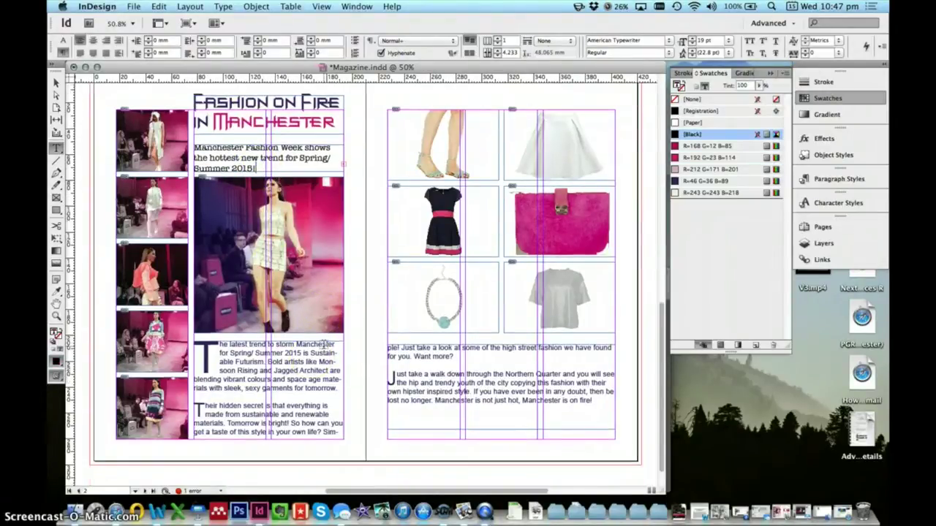
Colour the three drop caps T, T and J of the article with the pink swatch R=192 G=23 B=114
{"action": "left_click_drag", "start_coordinate": [208, 357], "coordinate": [195, 357]}
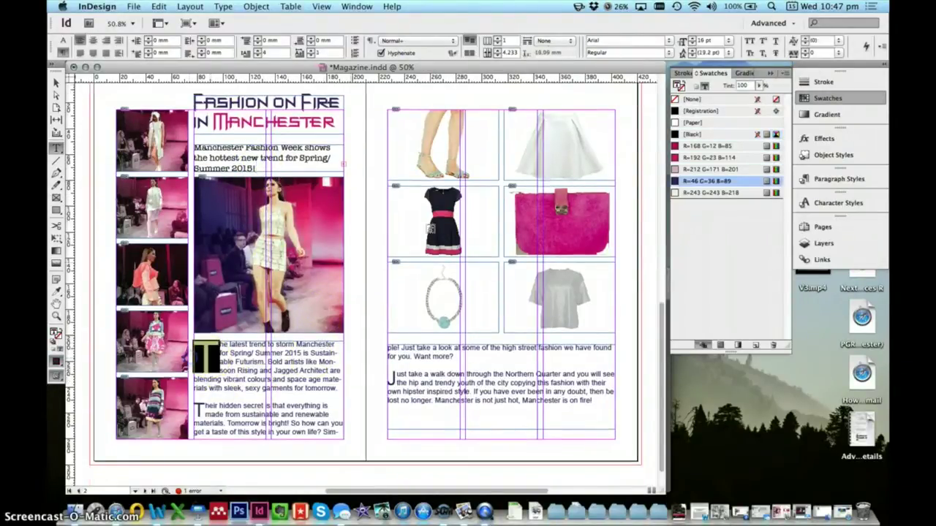
{"action": "left_click", "coordinate": [713, 158]}
{"action": "left_click_drag", "start_coordinate": [208, 410], "coordinate": [194, 412]}
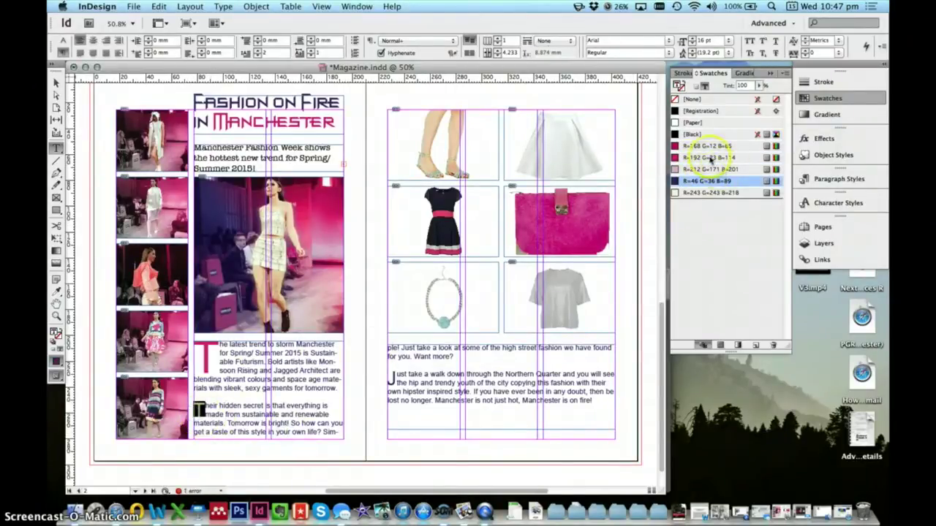
{"action": "left_click", "coordinate": [687, 158]}
{"action": "left_click_drag", "start_coordinate": [399, 376], "coordinate": [390, 377]}
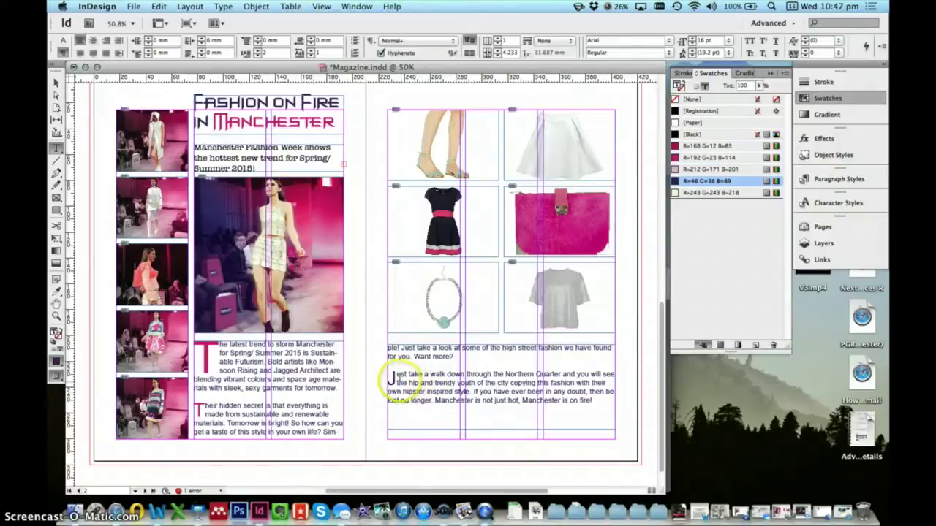
{"action": "left_click", "coordinate": [706, 157]}
{"action": "left_click", "coordinate": [425, 410]}
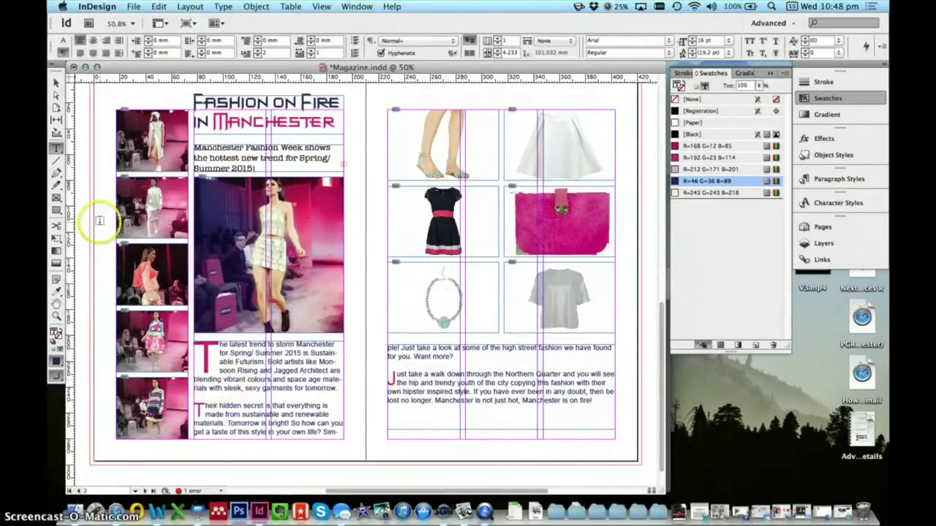
Underline "vibrant colours and space age materials with sleek, sexy garments for tomorrow" with a weight of 18 pt
{"action": "left_click_drag", "start_coordinate": [224, 380], "coordinate": [320, 395]}
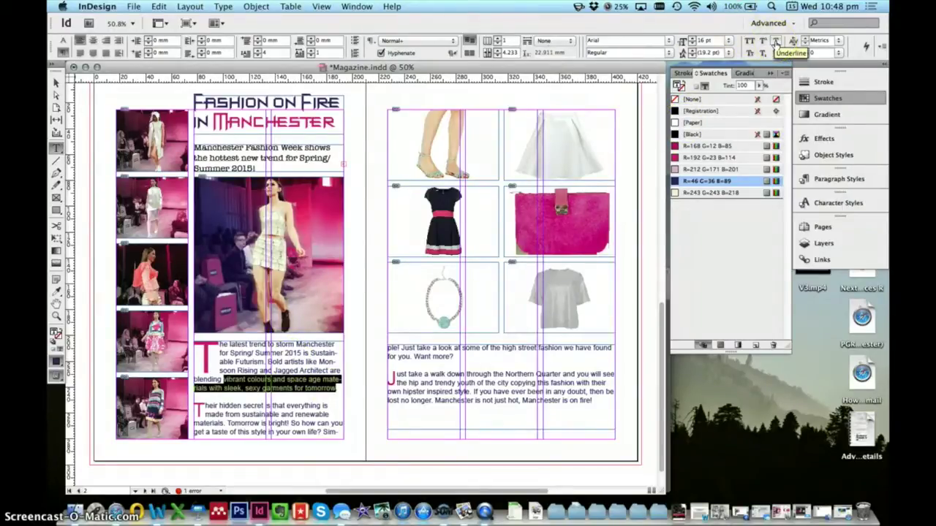
{"action": "left_click", "coordinate": [775, 42], "text": "alt"}
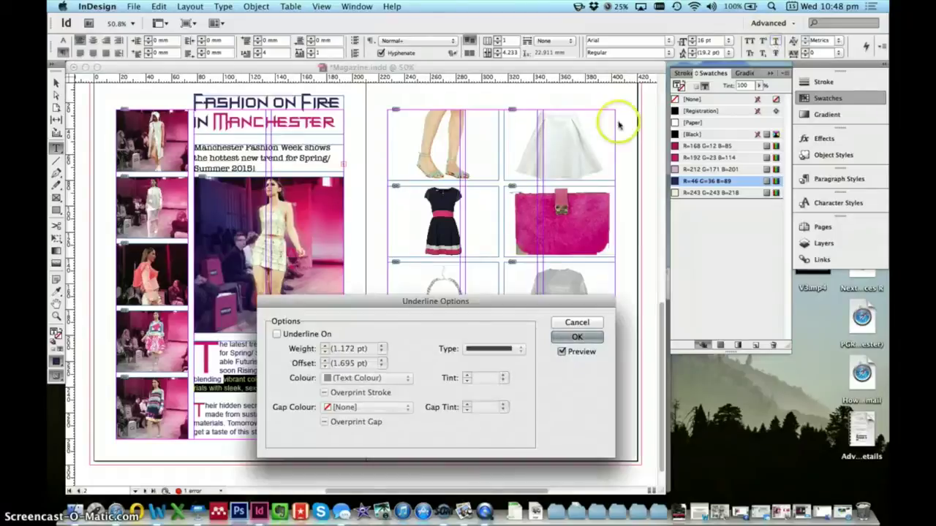
{"action": "left_click_drag", "start_coordinate": [456, 304], "coordinate": [408, 144]}
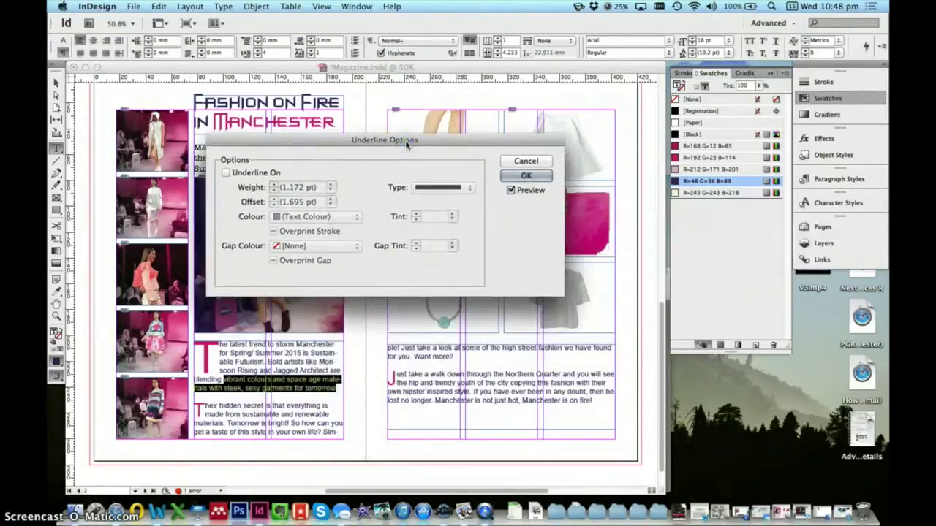
{"action": "left_click", "coordinate": [226, 172]}
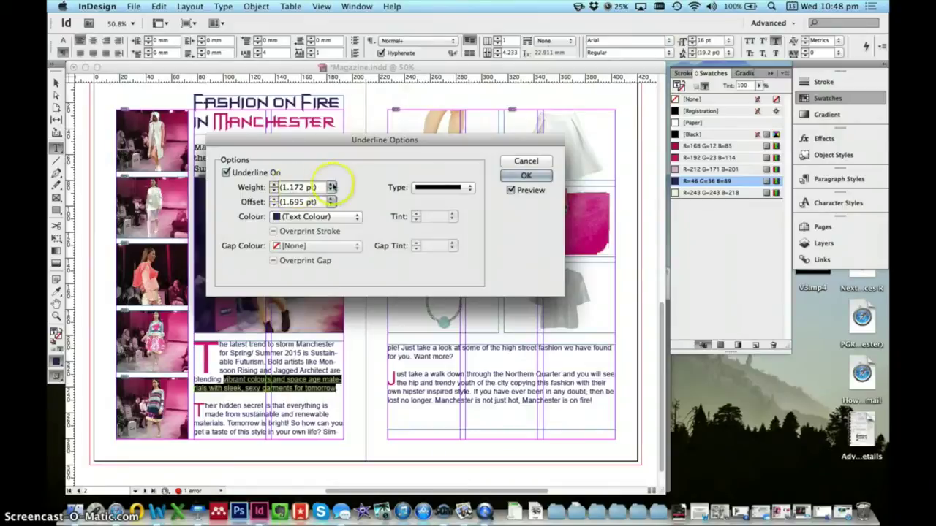
{"action": "left_click", "coordinate": [331, 187]}
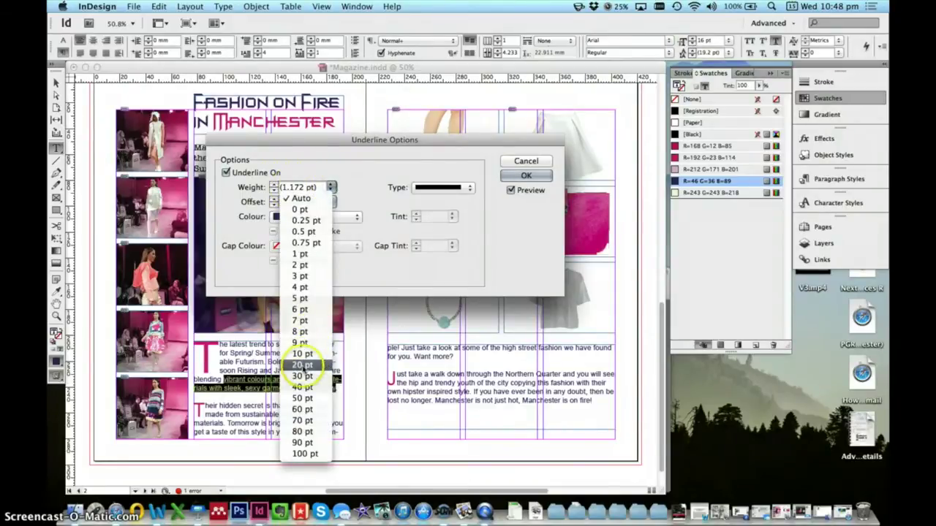
{"action": "left_click", "coordinate": [302, 364]}
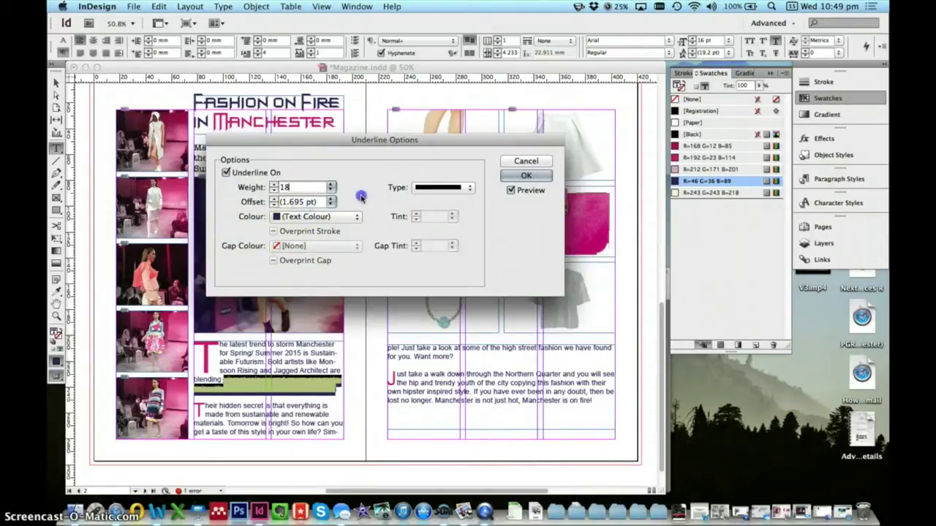
Set the underline offset to -5 pt so the bar sits behind the selected words
{"action": "left_click", "coordinate": [289, 204]}
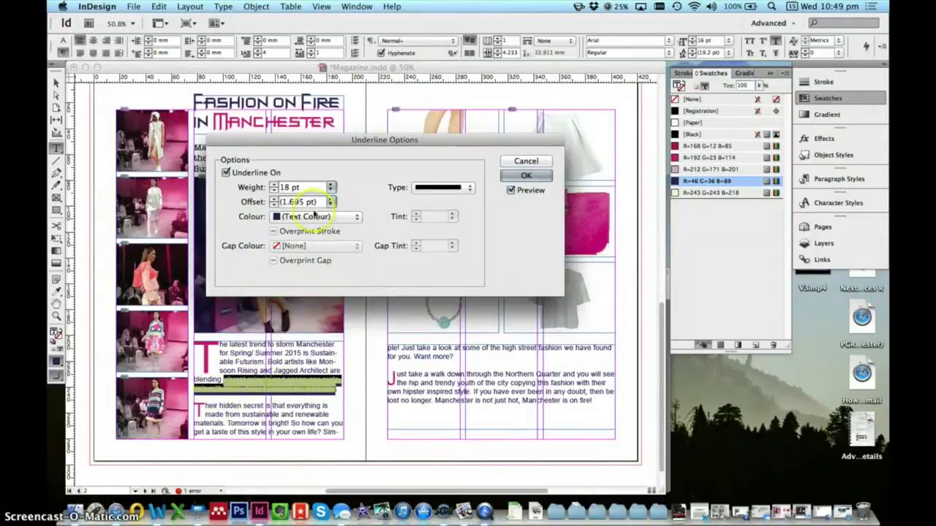
{"action": "left_click", "coordinate": [275, 200]}
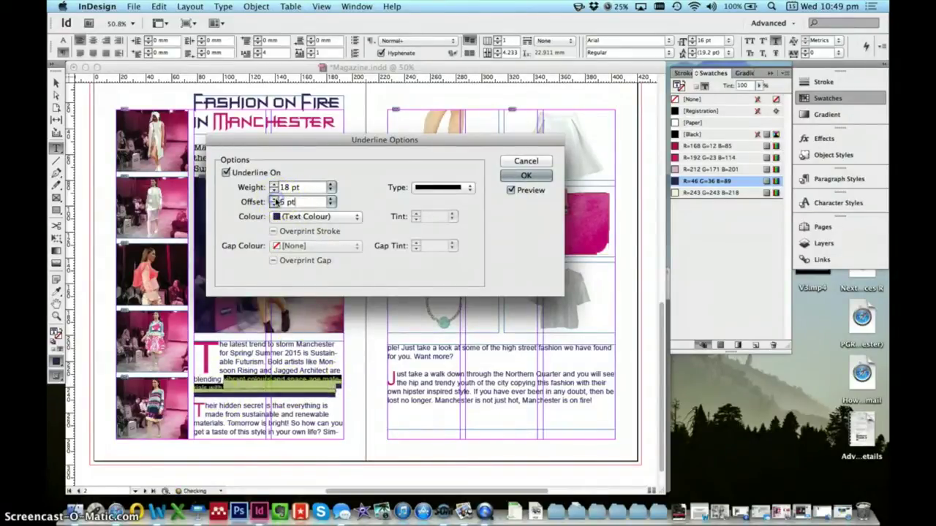
{"action": "left_click", "coordinate": [275, 200]}
{"action": "left_click", "coordinate": [275, 200]}
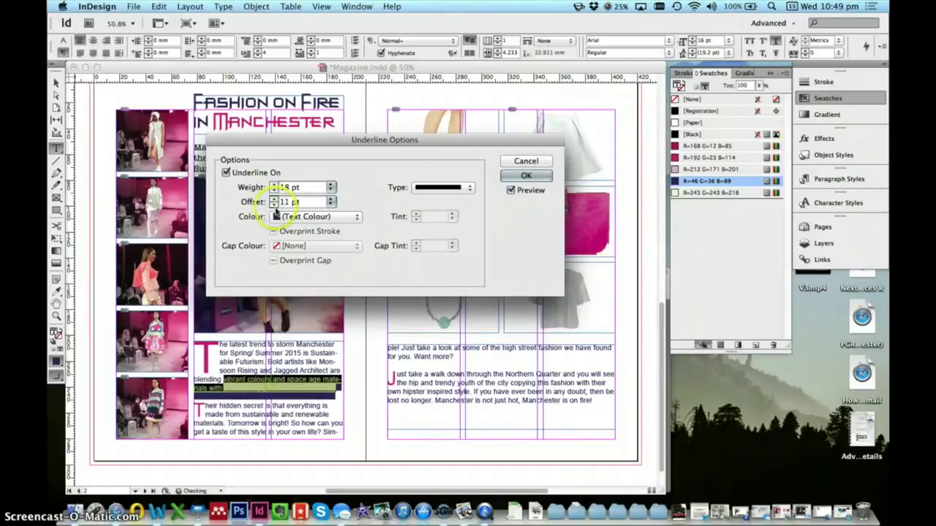
{"action": "left_click", "coordinate": [274, 204]}
{"action": "left_click", "coordinate": [274, 205]}
{"action": "left_click", "coordinate": [274, 205]}
{"action": "left_click", "coordinate": [275, 205]}
{"action": "left_click", "coordinate": [274, 205]}
{"action": "left_click", "coordinate": [274, 204]}
{"action": "left_click", "coordinate": [274, 204]}
{"action": "left_click", "coordinate": [274, 205]}
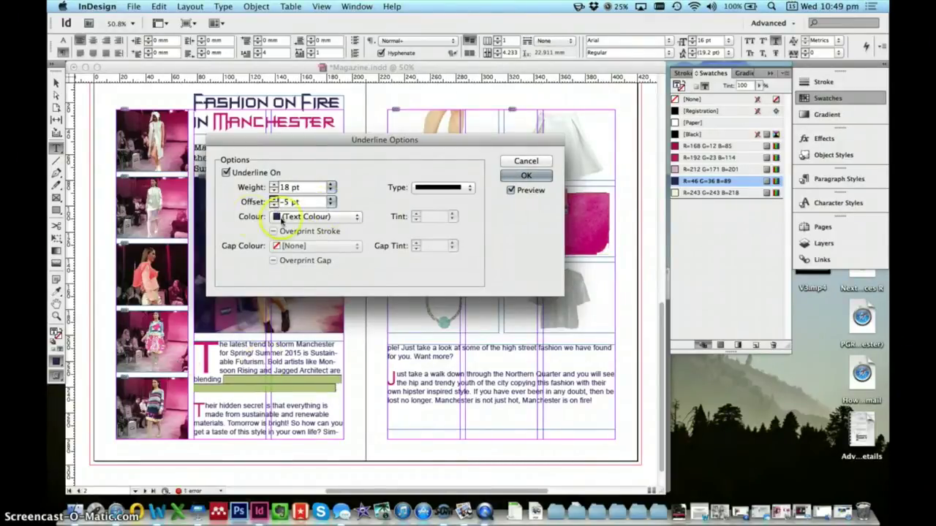
Set the underline colour to the pink swatch R=192 G=23 B=114 and apply the underline options
{"action": "left_click", "coordinate": [326, 217]}
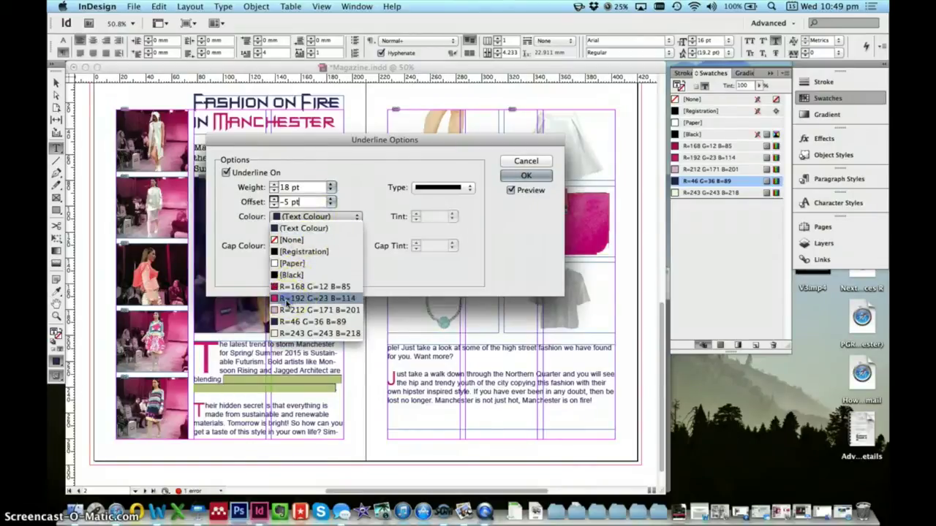
{"action": "left_click", "coordinate": [313, 298]}
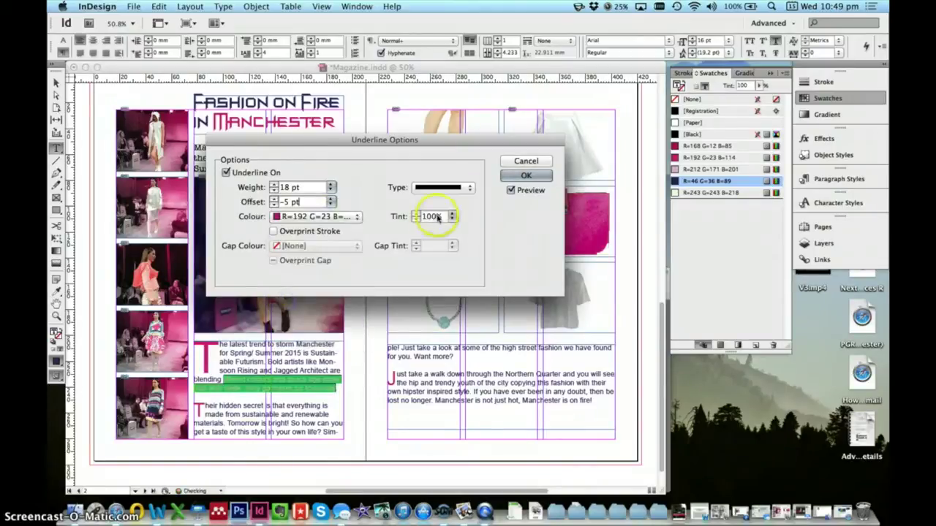
{"action": "left_click", "coordinate": [525, 177]}
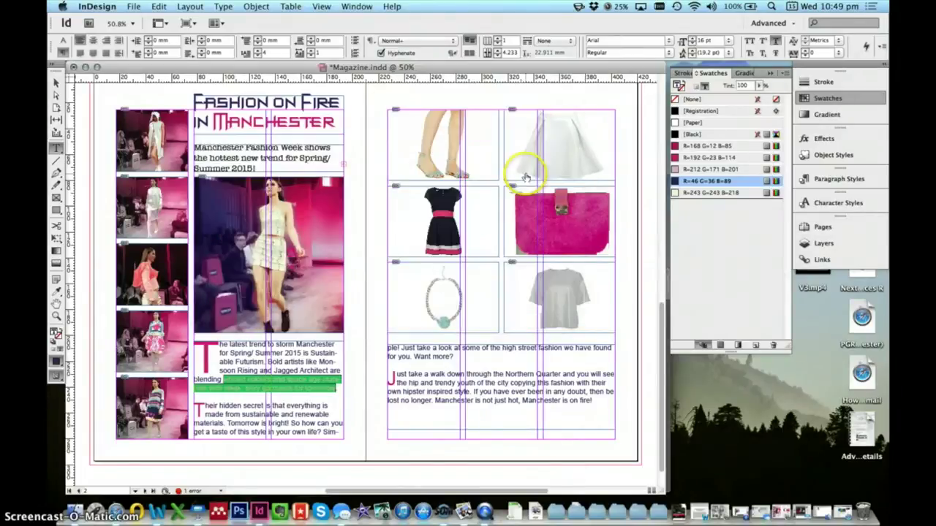
{"action": "left_click", "coordinate": [231, 385]}
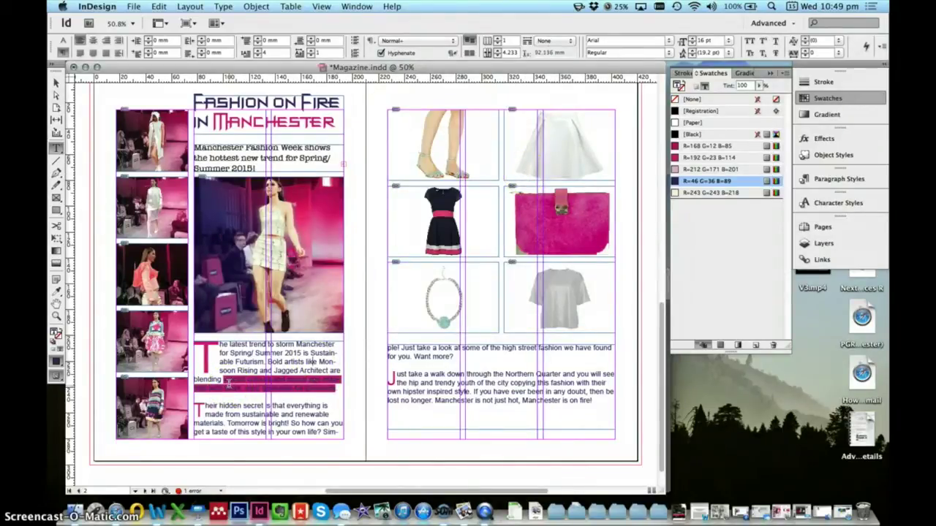
Colour the text of the pink-underlined phrase with the cream swatch R=243 G=243 B=218
{"action": "mouse_move", "coordinate": [232, 382]}
{"action": "left_mouse_down"}
{"action": "mouse_move", "coordinate": [344, 387]}
{"action": "mouse_move", "coordinate": [248, 381]}
{"action": "left_mouse_up"}
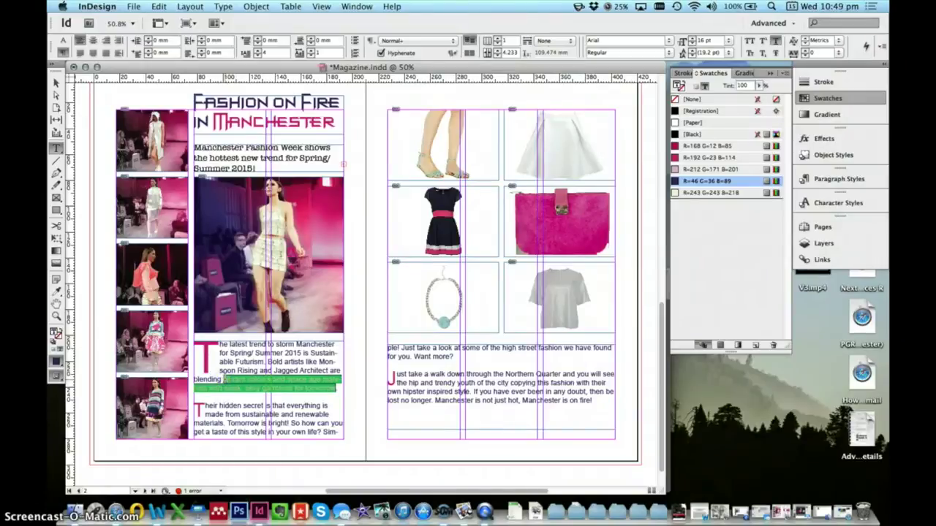
{"action": "left_click", "coordinate": [709, 192]}
{"action": "left_click", "coordinate": [253, 343]}
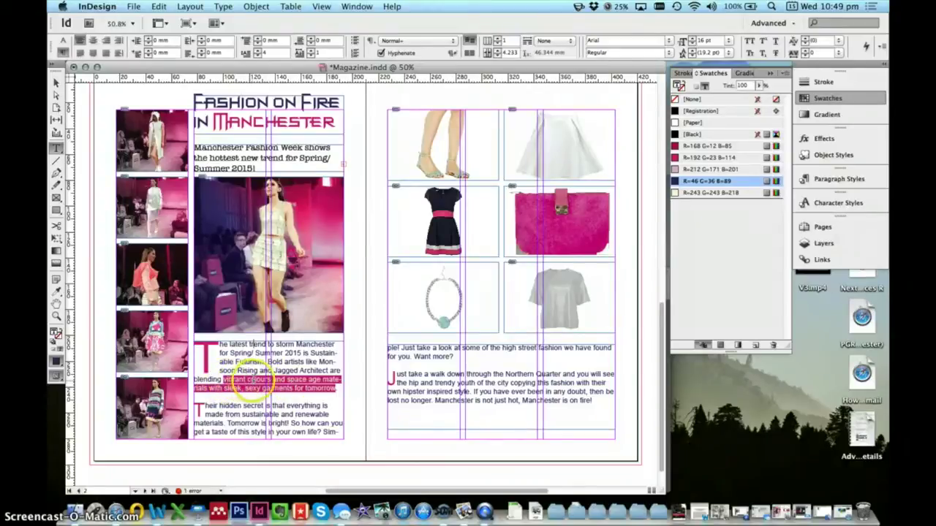
Create a character style named "Pink Underline" from the formatting of the highlighted word "colours"
{"action": "double_click", "coordinate": [257, 380]}
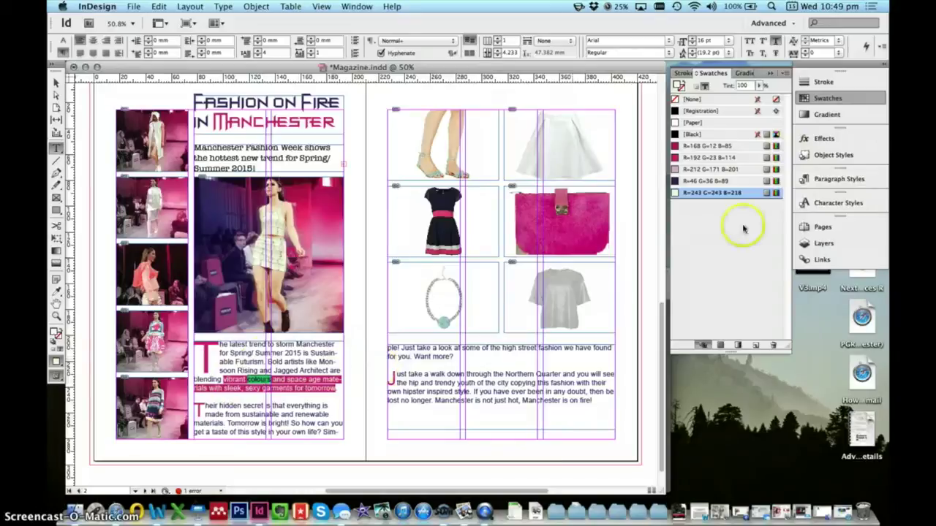
{"action": "left_click", "coordinate": [823, 205]}
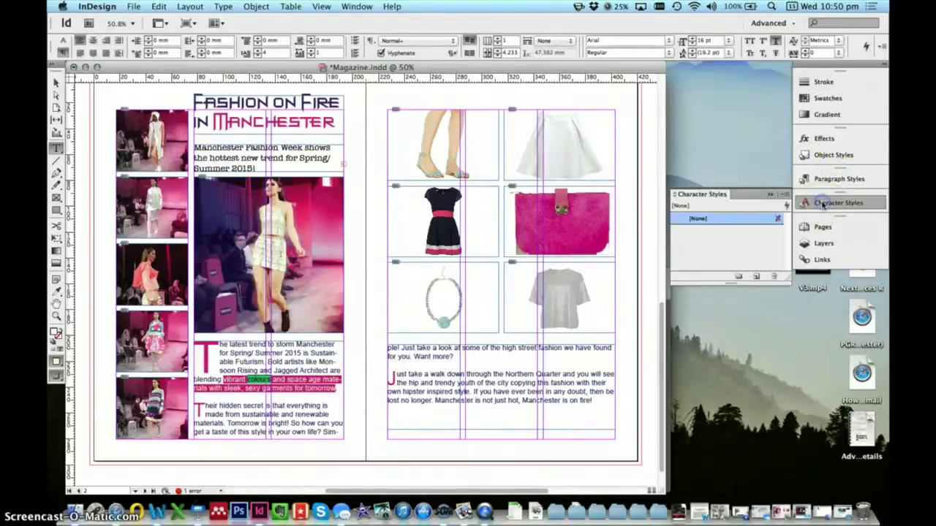
{"action": "left_click", "coordinate": [757, 276], "text": "alt"}
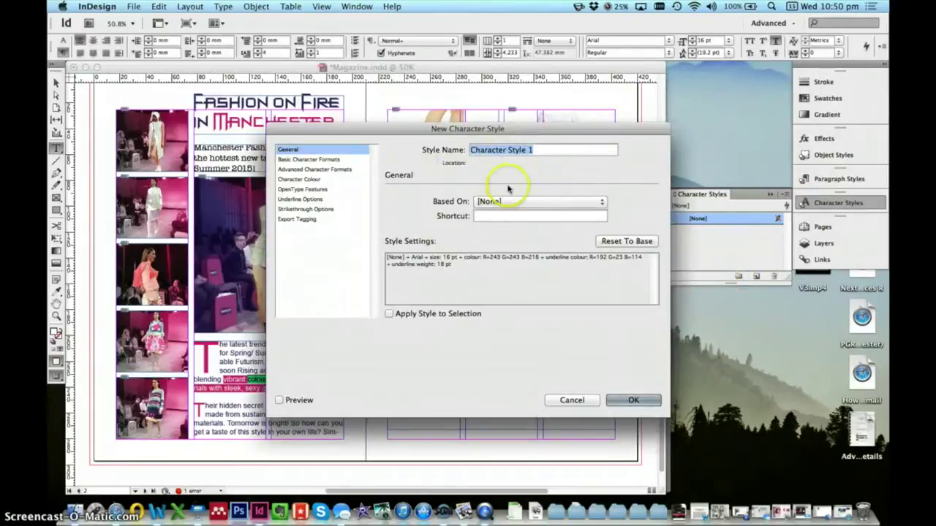
{"action": "type", "text": "Pink Underline"}
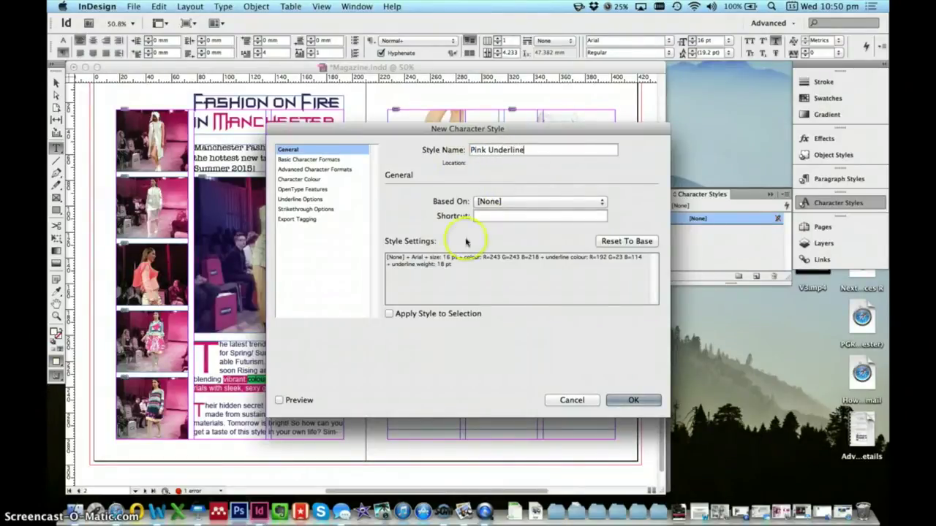
{"action": "left_click", "coordinate": [627, 395]}
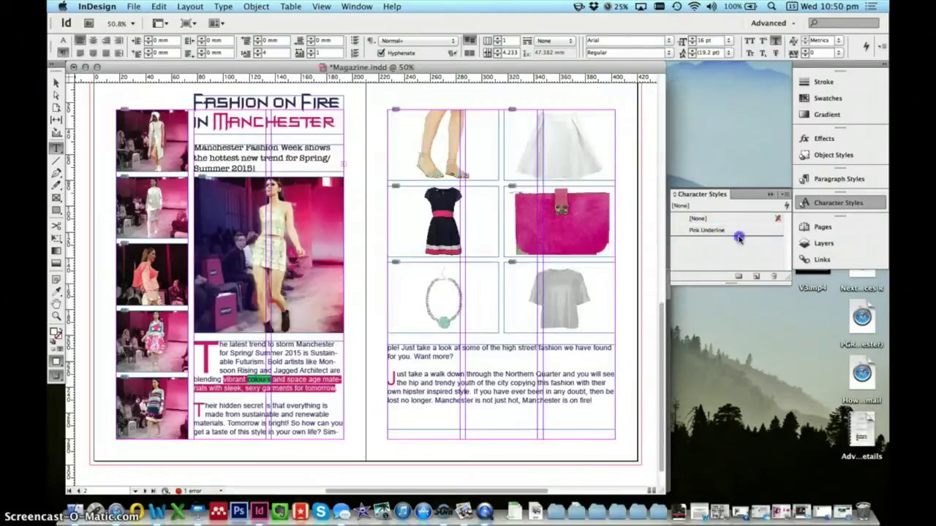
Try the Pink Underline character style on the word "walk" in the right page's last paragraph
{"action": "left_click", "coordinate": [431, 374]}
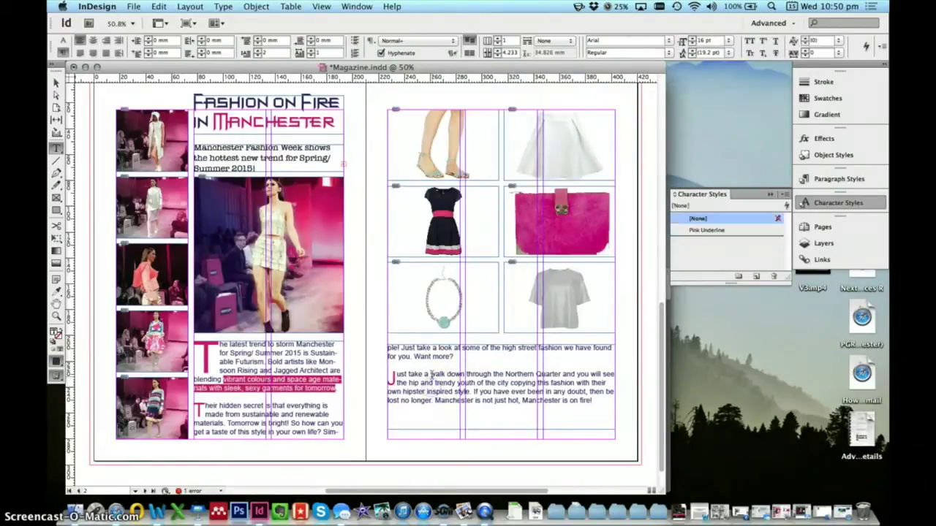
{"action": "left_click", "coordinate": [709, 230]}
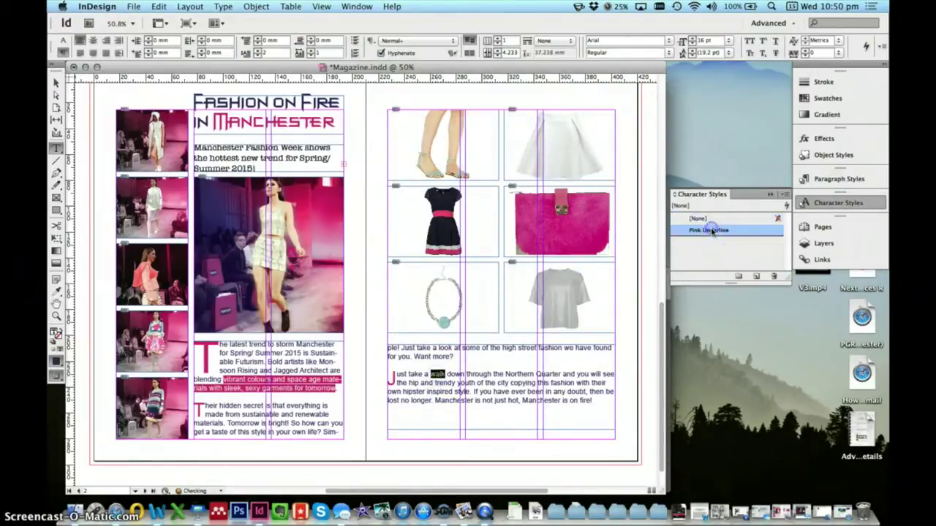
{"action": "double_click", "coordinate": [437, 375]}
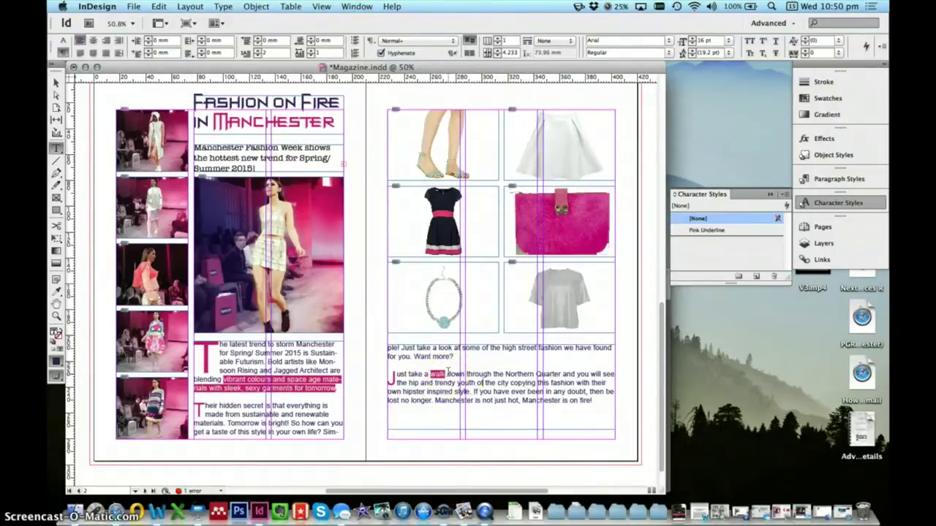
{"action": "left_click", "coordinate": [458, 381]}
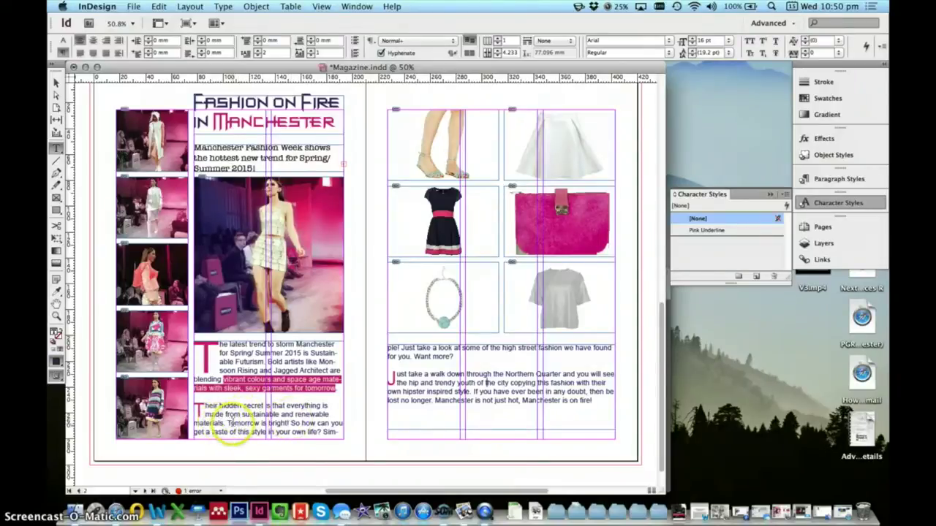
Apply the Pink Underline character style to "Tomorrow is bright!" in the second paragraph of the article
{"action": "left_click_drag", "start_coordinate": [228, 423], "coordinate": [256, 423]}
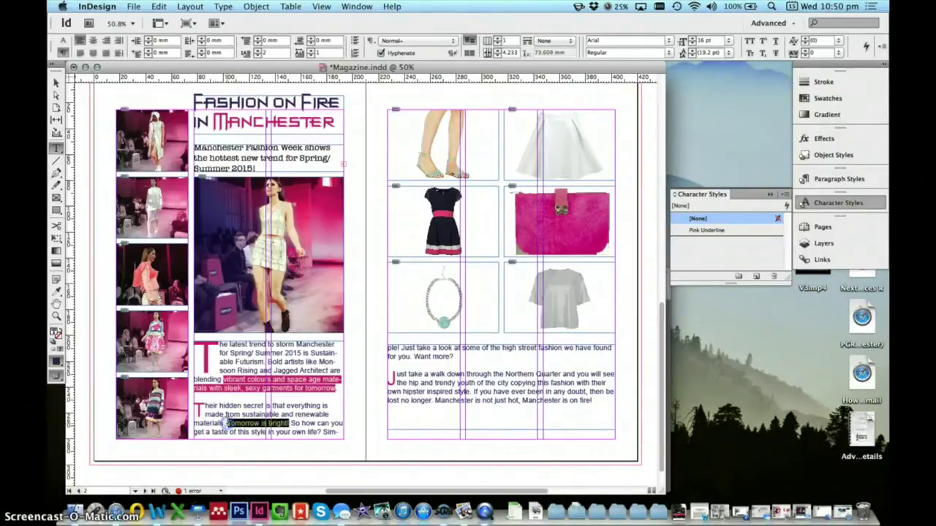
{"action": "left_click", "coordinate": [708, 229]}
{"action": "left_click", "coordinate": [337, 395]}
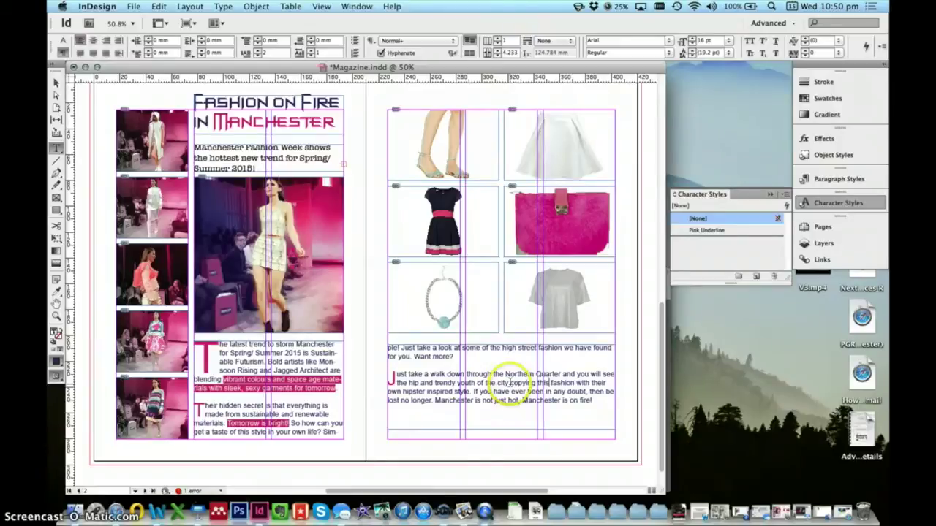
Apply the Pink Underline character style to "copying this fashion with their own hipster inspired style" on the right page
{"action": "left_click_drag", "start_coordinate": [509, 383], "coordinate": [486, 391]}
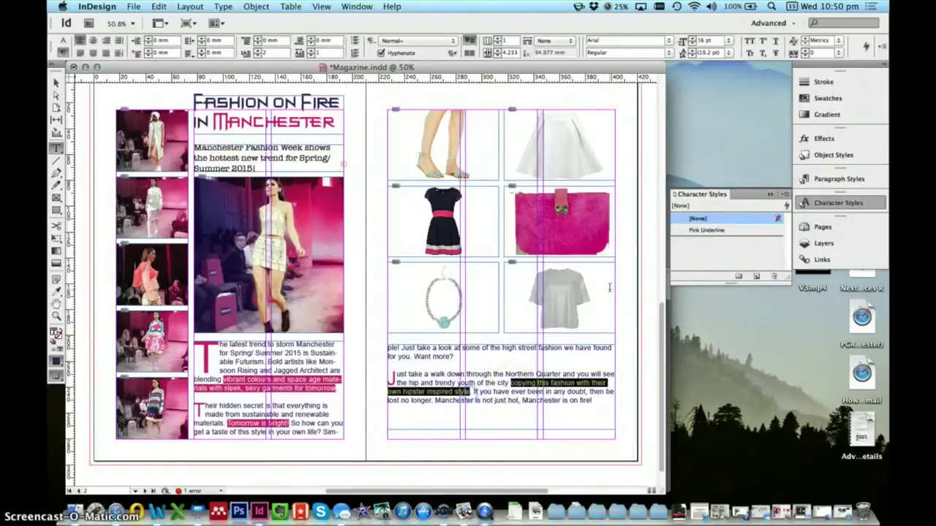
{"action": "left_click", "coordinate": [714, 230]}
{"action": "left_click", "coordinate": [494, 391]}
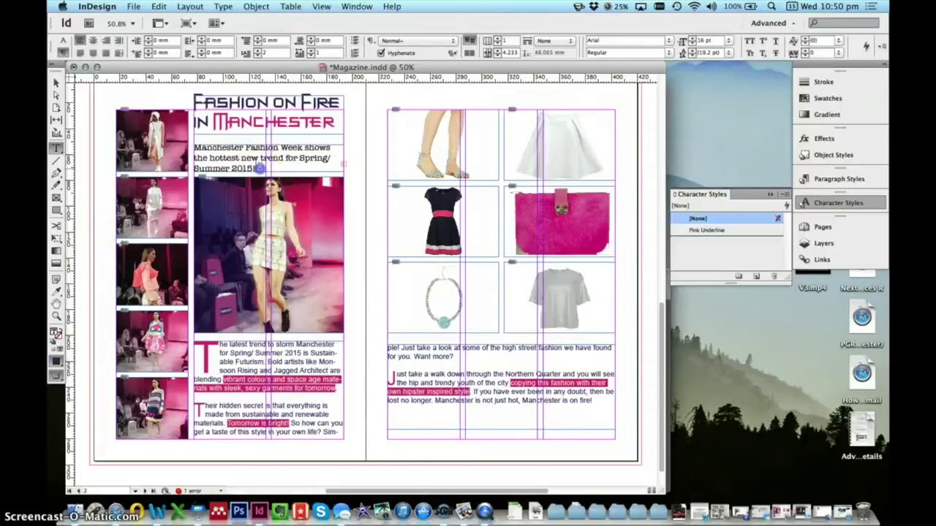
Underline the intro paragraph "Manchester Fashion Week shows the hottest new trend for Spring/Summer 2015!" in black with a weight of 22 pt
{"action": "left_click_drag", "start_coordinate": [257, 168], "coordinate": [196, 146]}
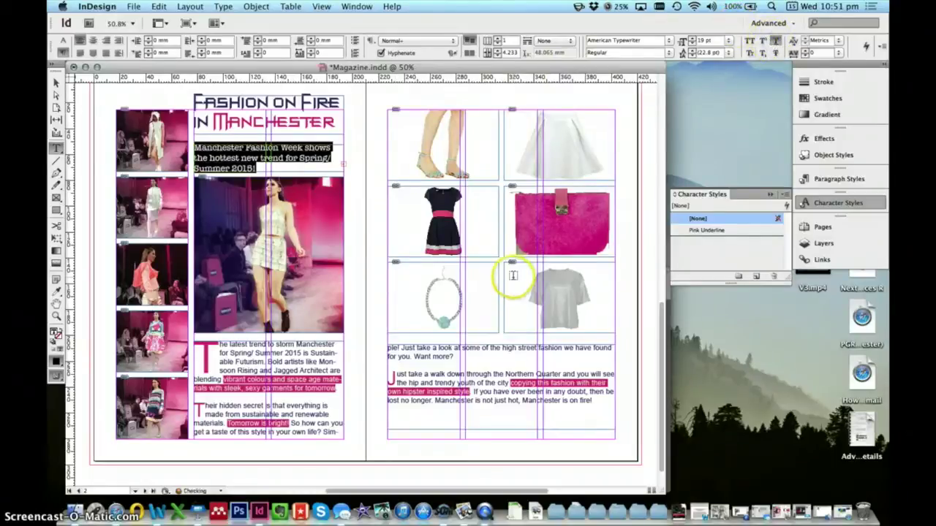
{"action": "left_click", "coordinate": [776, 41], "text": "alt"}
{"action": "left_click_drag", "start_coordinate": [420, 140], "coordinate": [601, 153]}
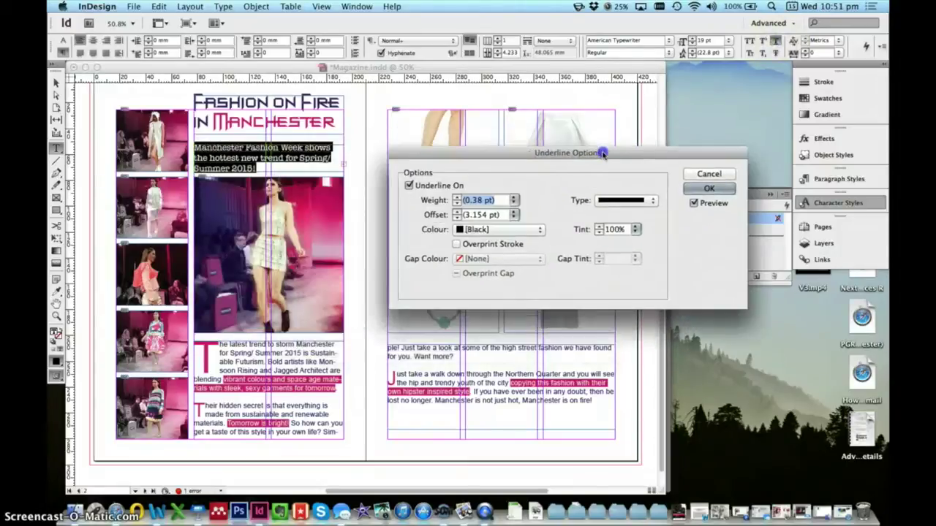
{"action": "left_click", "coordinate": [537, 230]}
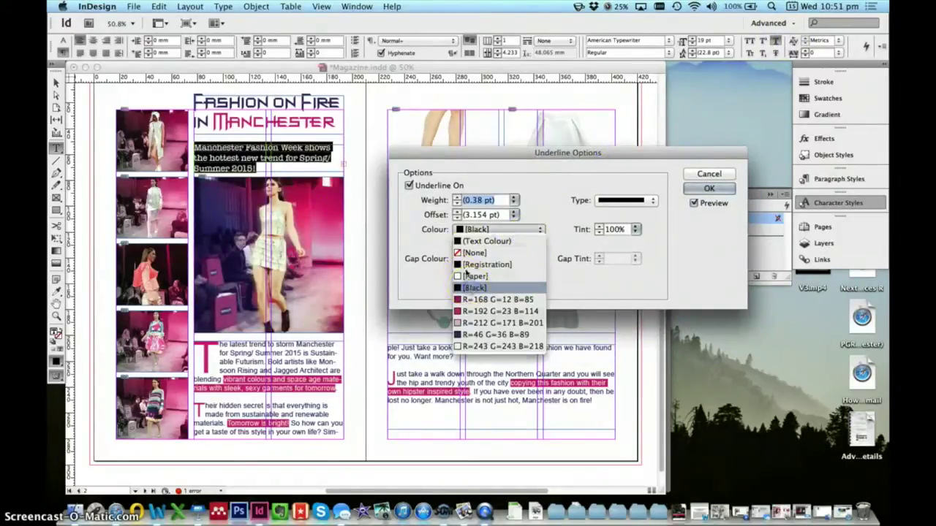
{"action": "left_click", "coordinate": [474, 286]}
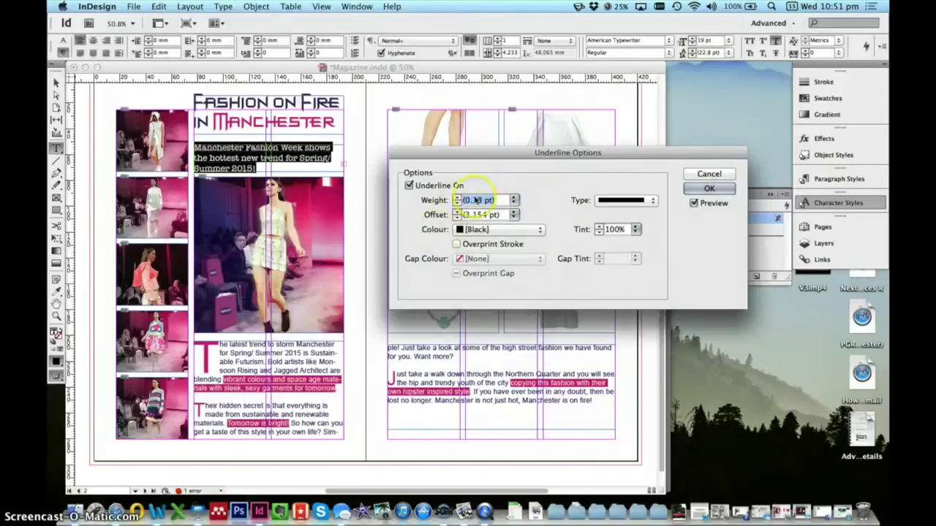
{"action": "left_click", "coordinate": [514, 200]}
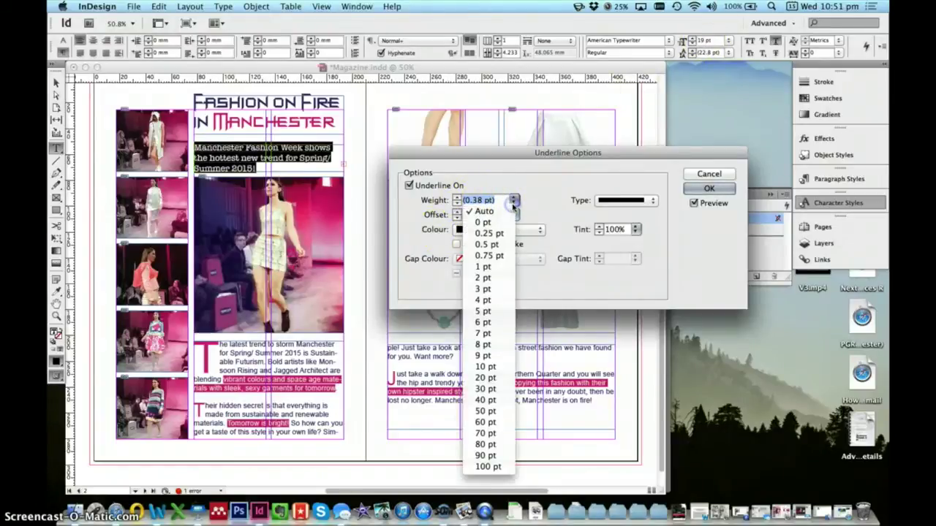
{"action": "left_click", "coordinate": [486, 377]}
{"action": "left_click", "coordinate": [494, 207]}
{"action": "type", "text": "22"}
Set the intro paragraph's underline offset to -5 pt and apply the underline settings
{"action": "left_click", "coordinate": [456, 215]}
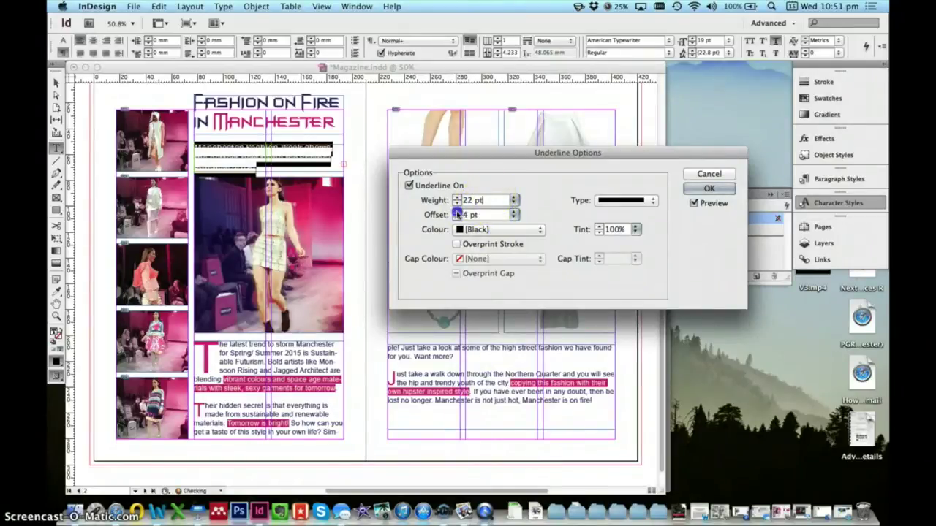
{"action": "left_click", "coordinate": [456, 217]}
{"action": "left_click", "coordinate": [456, 217]}
{"action": "left_click", "coordinate": [456, 217]}
{"action": "left_click", "coordinate": [456, 217]}
{"action": "left_click", "coordinate": [456, 218]}
{"action": "left_click", "coordinate": [456, 217]}
{"action": "left_click", "coordinate": [457, 217]}
{"action": "left_click", "coordinate": [457, 217]}
{"action": "left_click", "coordinate": [456, 217]}
{"action": "left_click", "coordinate": [456, 217]}
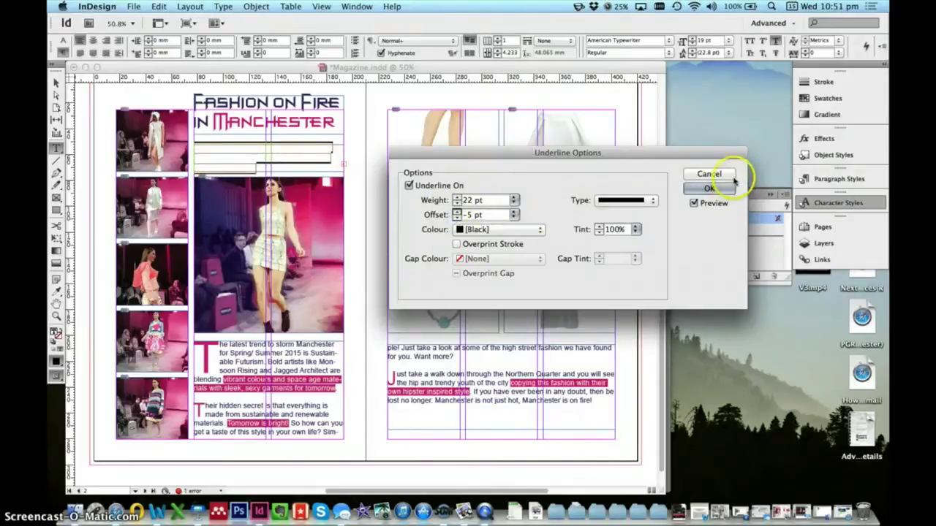
{"action": "left_click", "coordinate": [708, 187]}
Colour all of the intro paragraph's text with the [Paper] swatch
{"action": "left_click", "coordinate": [291, 159]}
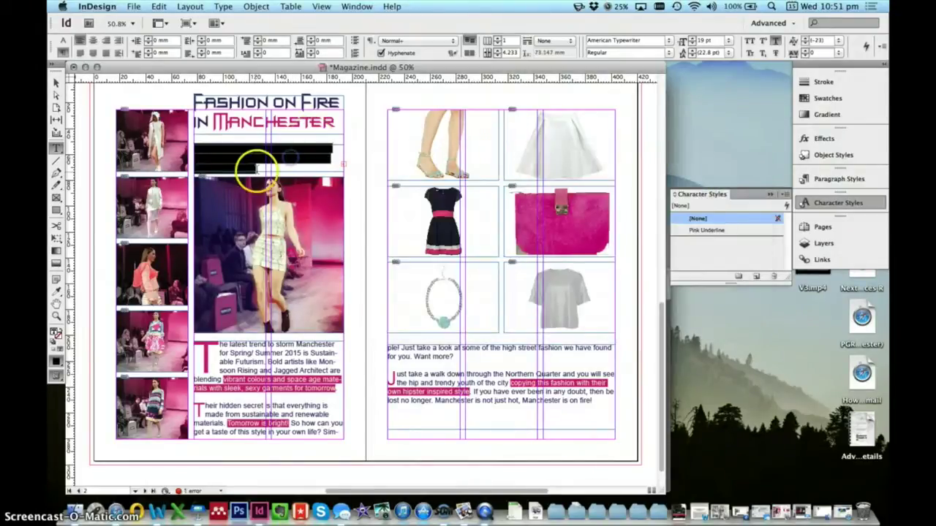
{"action": "left_click_drag", "start_coordinate": [257, 172], "coordinate": [138, 114]}
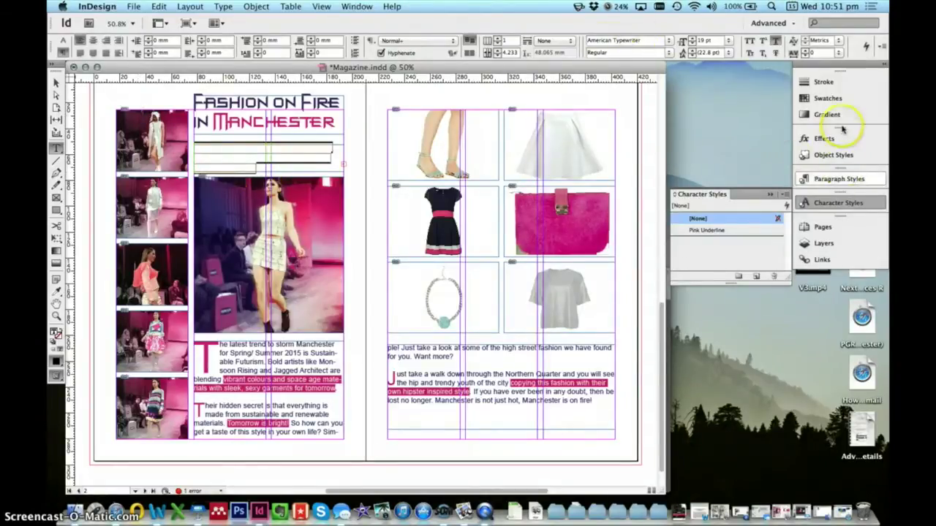
{"action": "left_click", "coordinate": [833, 97]}
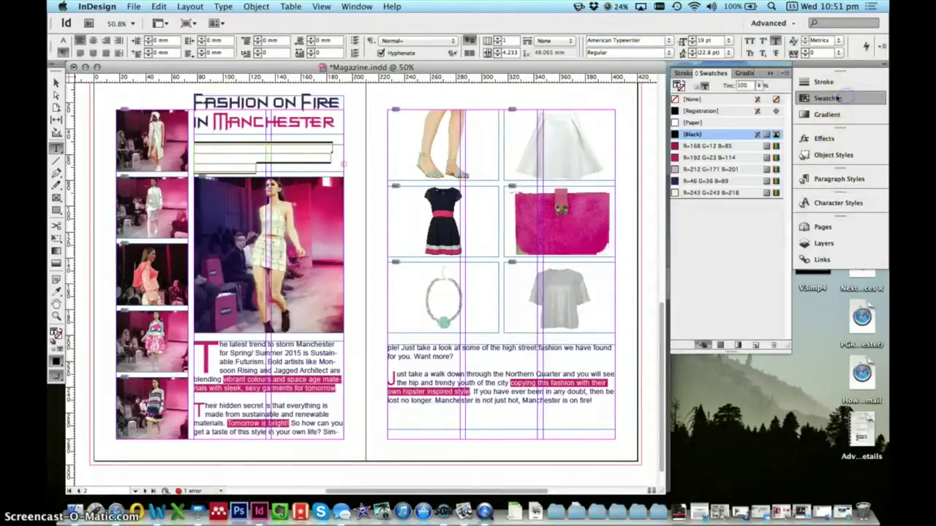
{"action": "left_click", "coordinate": [720, 122]}
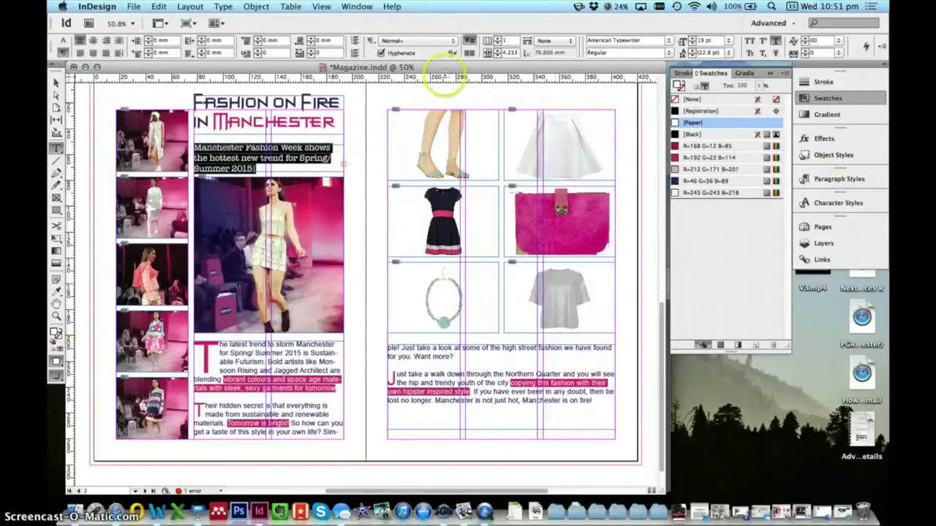
{"action": "left_click", "coordinate": [57, 83]}
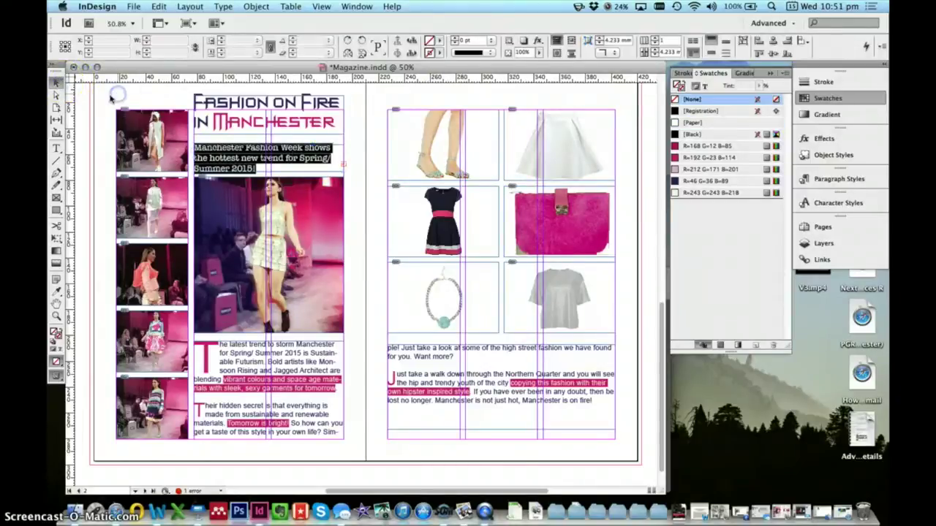
{"action": "left_click", "coordinate": [442, 292]}
{"action": "left_click", "coordinate": [166, 291]}
{"action": "left_click", "coordinate": [210, 234]}
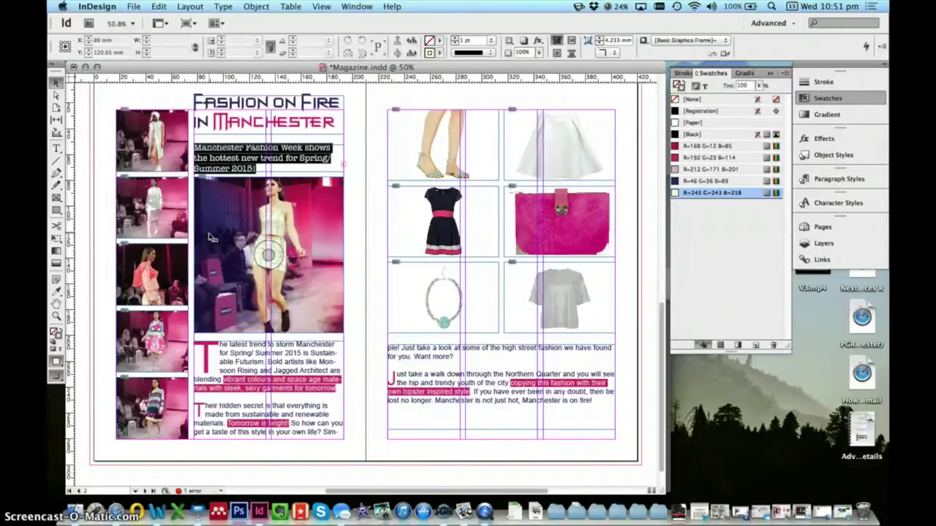
{"action": "double_click", "coordinate": [234, 159]}
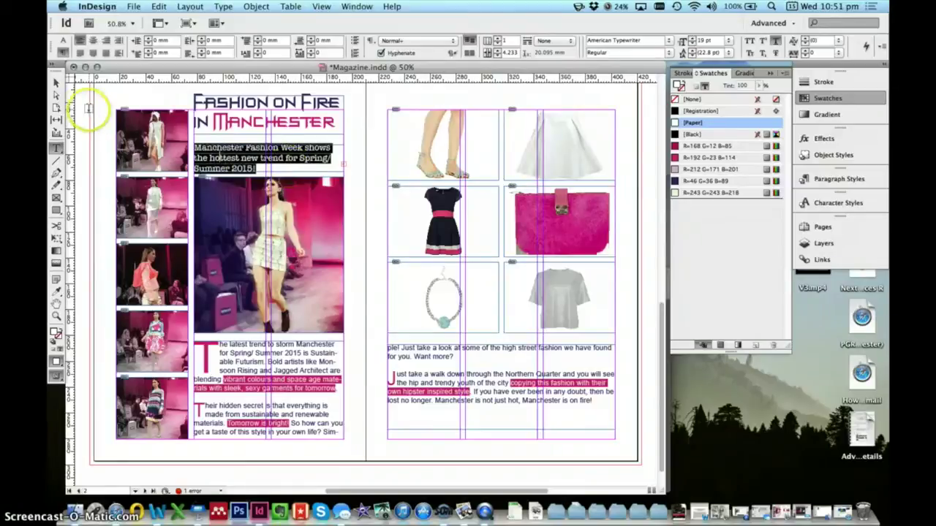
{"action": "left_click", "coordinate": [56, 83]}
{"action": "left_click", "coordinate": [87, 109]}
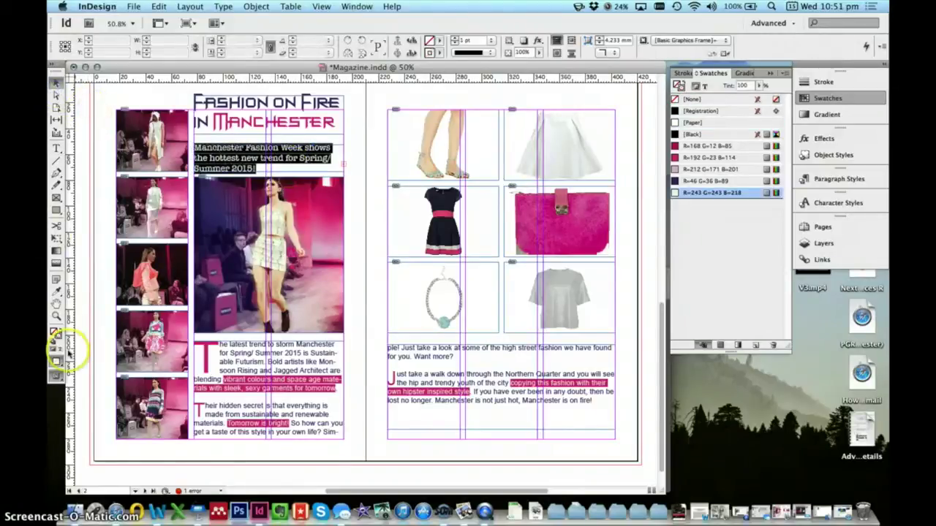
{"action": "left_click", "coordinate": [114, 251]}
{"action": "left_click", "coordinate": [146, 248]}
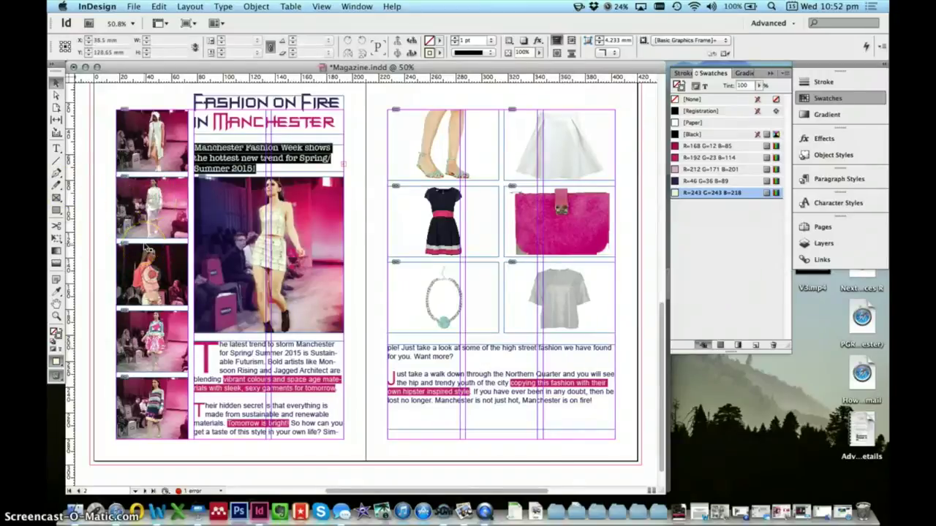
Fit the whole spread in the window and check it in Preview mode, then return to Normal mode
{"action": "scroll", "coordinate": [149, 250], "scroll_direction": "up", "scroll_amount": 3}
{"action": "left_click", "coordinate": [322, 5]}
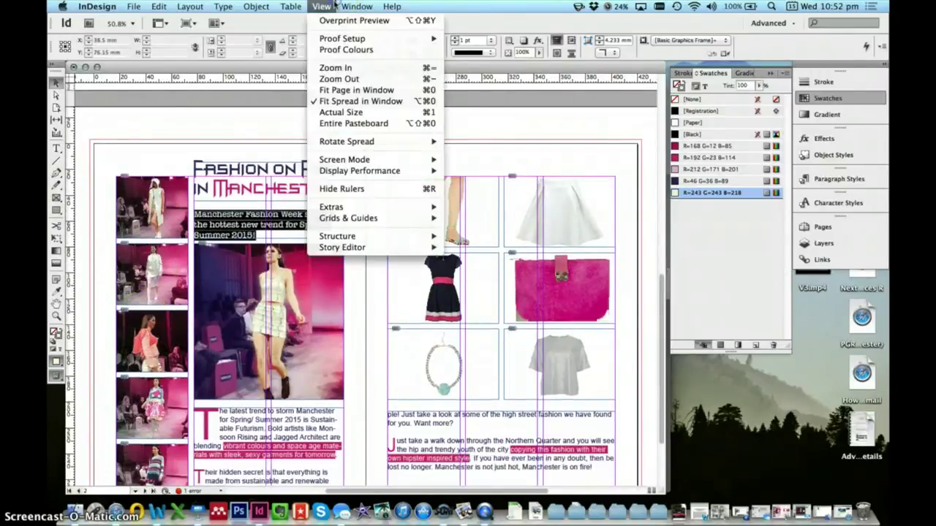
{"action": "left_click", "coordinate": [365, 108]}
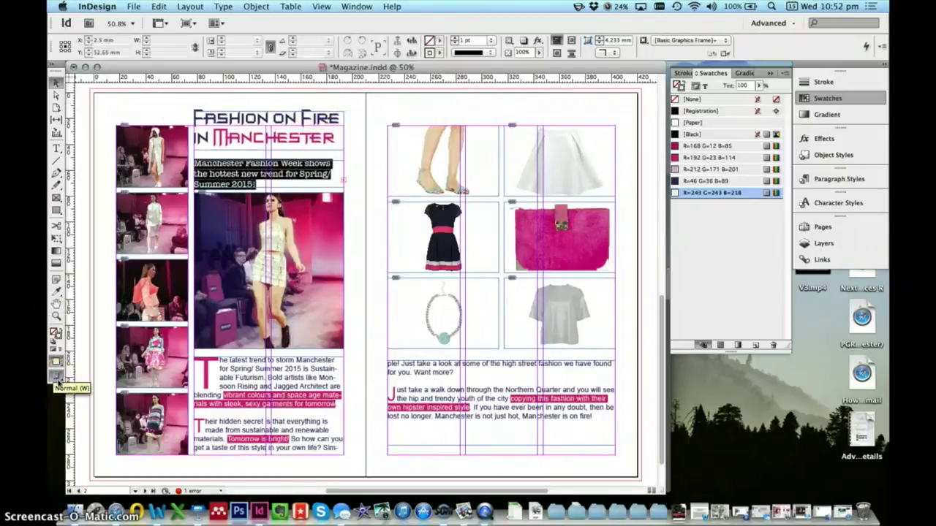
{"action": "left_click", "coordinate": [57, 377]}
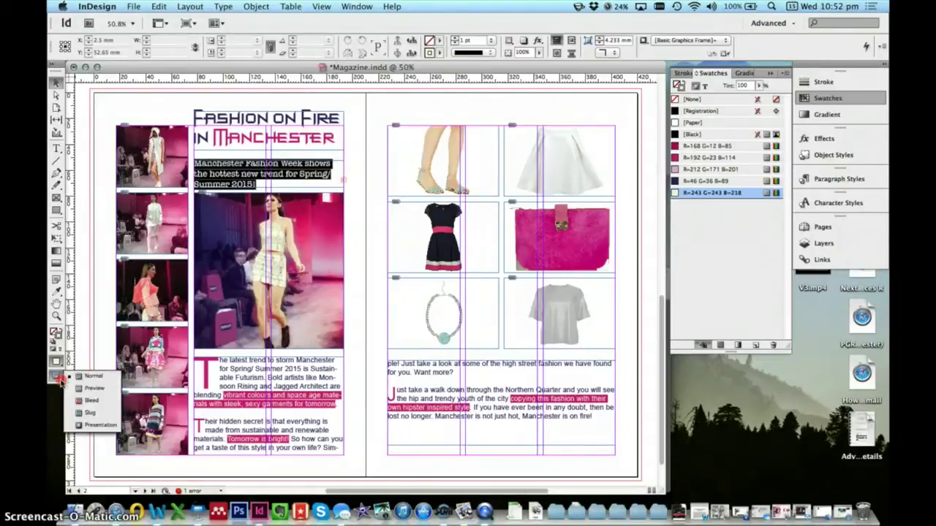
{"action": "left_click", "coordinate": [101, 388]}
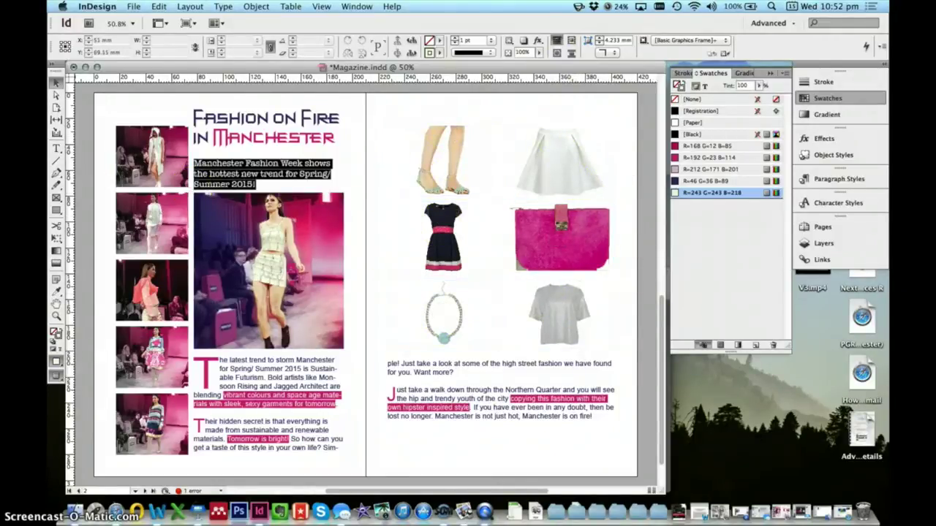
{"action": "left_click", "coordinate": [91, 376]}
Select all six product image frames on the right page together
{"action": "left_click", "coordinate": [409, 150]}
{"action": "left_click", "coordinate": [521, 155], "text": "shift"}
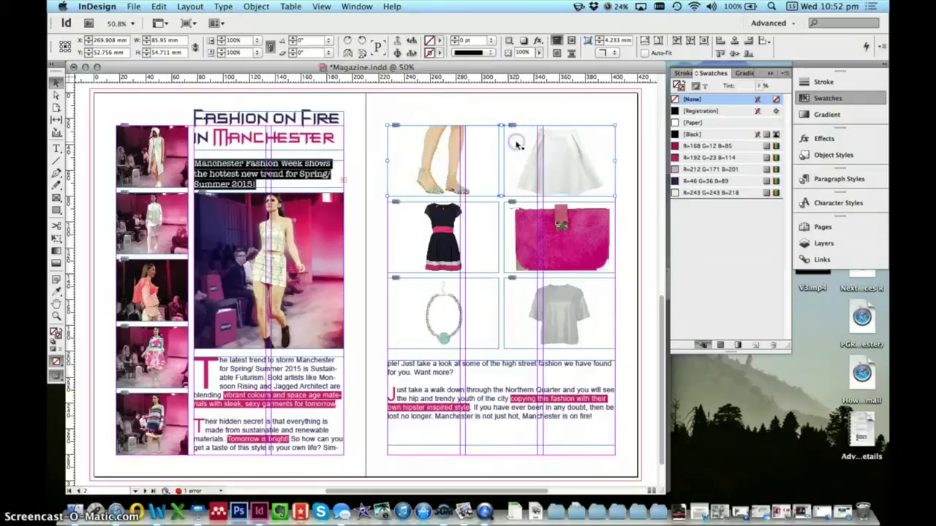
{"action": "left_click", "coordinate": [493, 204], "text": "shift"}
{"action": "left_click", "coordinate": [507, 217], "text": "shift"}
{"action": "left_click", "coordinate": [487, 289], "text": "shift"}
{"action": "left_click", "coordinate": [510, 295], "text": "shift"}
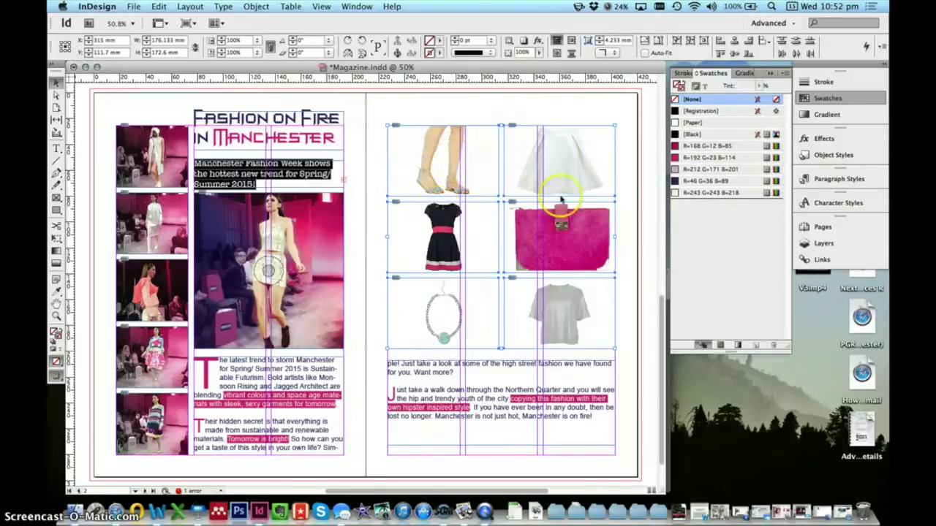
Try the cream R=243 G=243 B=218 swatch as the fill of the six product frames and set the fill back to [None]
{"action": "left_click", "coordinate": [439, 41]}
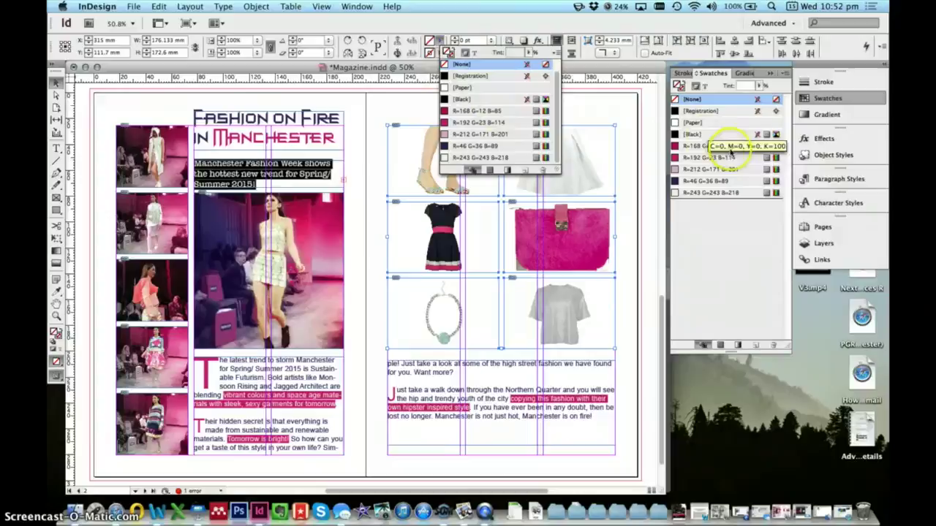
{"action": "left_click", "coordinate": [490, 112]}
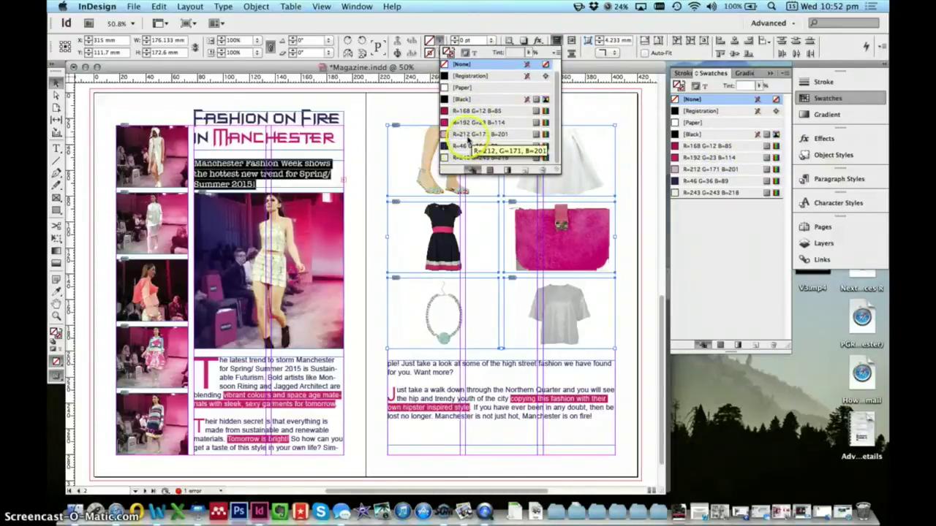
{"action": "left_click", "coordinate": [469, 136]}
{"action": "left_click", "coordinate": [475, 158]}
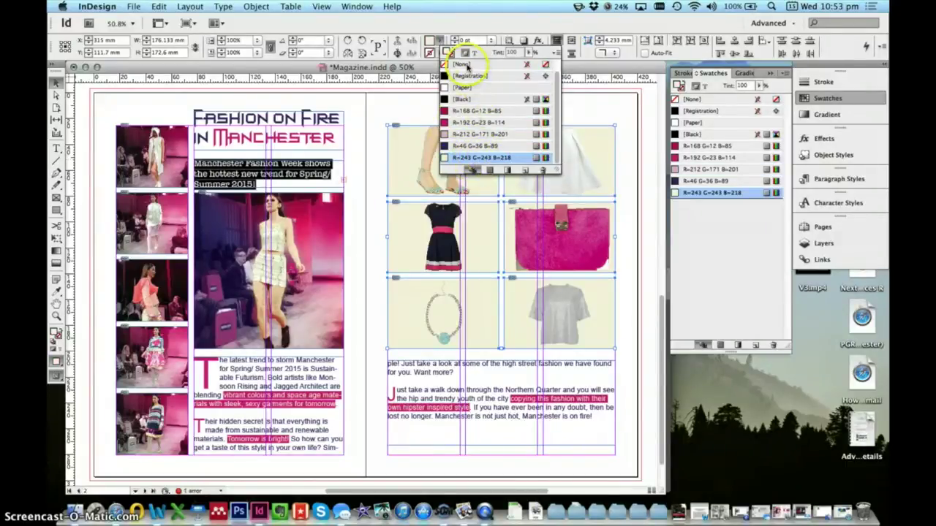
{"action": "left_click", "coordinate": [468, 66]}
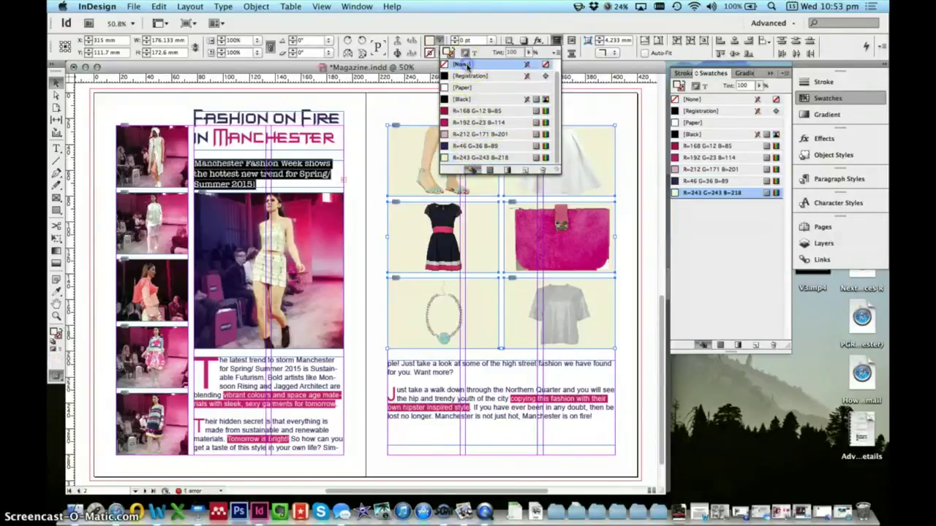
{"action": "left_click", "coordinate": [437, 38]}
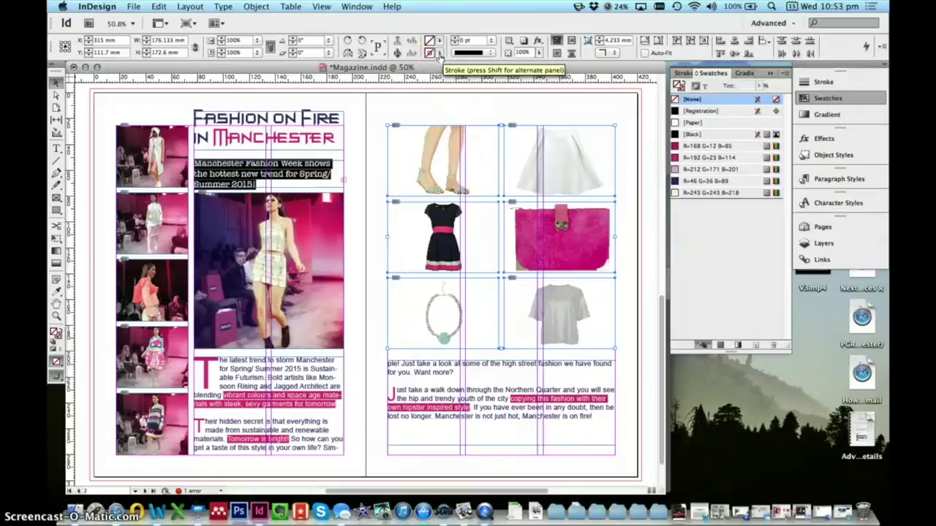
Give the six product frames a 2 pt stroke in the R=46 G=36 B=89 swatch and deselect them
{"action": "left_click", "coordinate": [438, 54]}
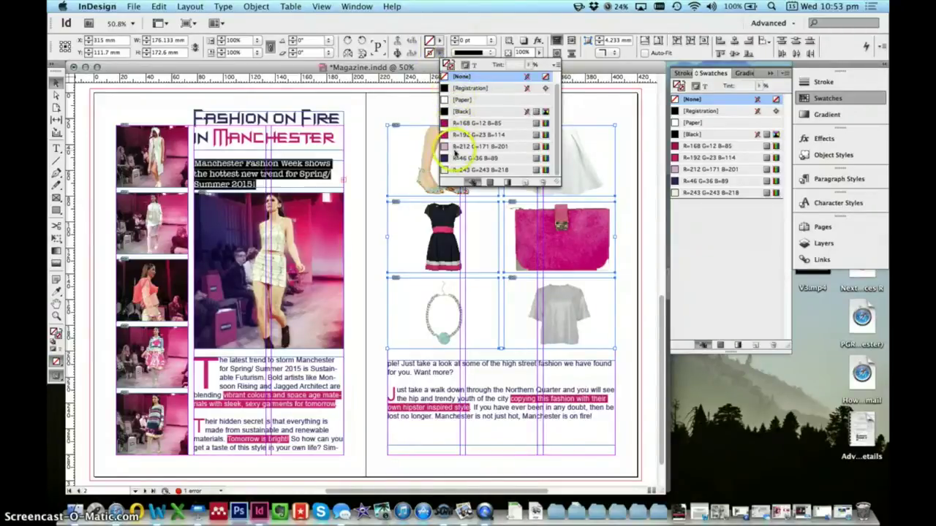
{"action": "left_click", "coordinate": [456, 157]}
{"action": "left_click", "coordinate": [463, 38]}
{"action": "left_click", "coordinate": [463, 95]}
{"action": "left_click", "coordinate": [561, 108]}
{"action": "left_click", "coordinate": [235, 327]}
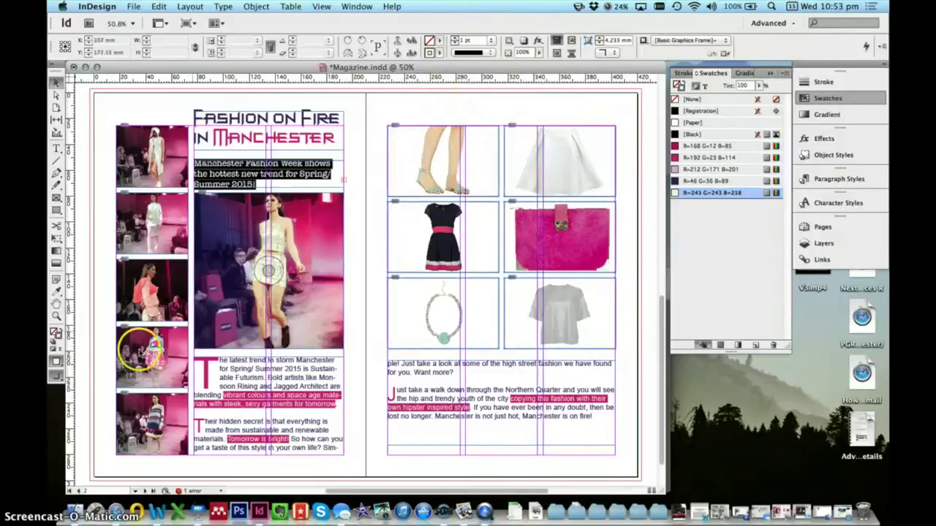
Check the outlined product frames in Preview mode and return to Normal mode
{"action": "left_click", "coordinate": [61, 377]}
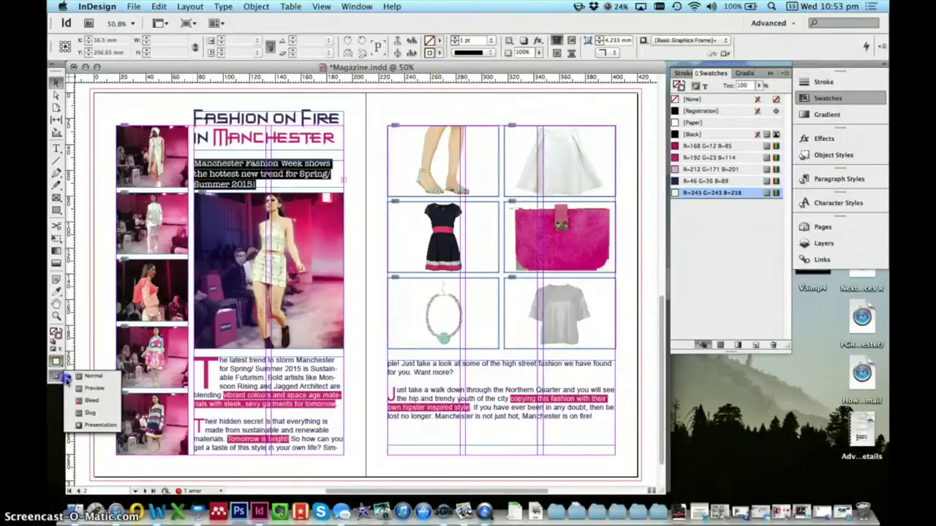
{"action": "left_click", "coordinate": [76, 388]}
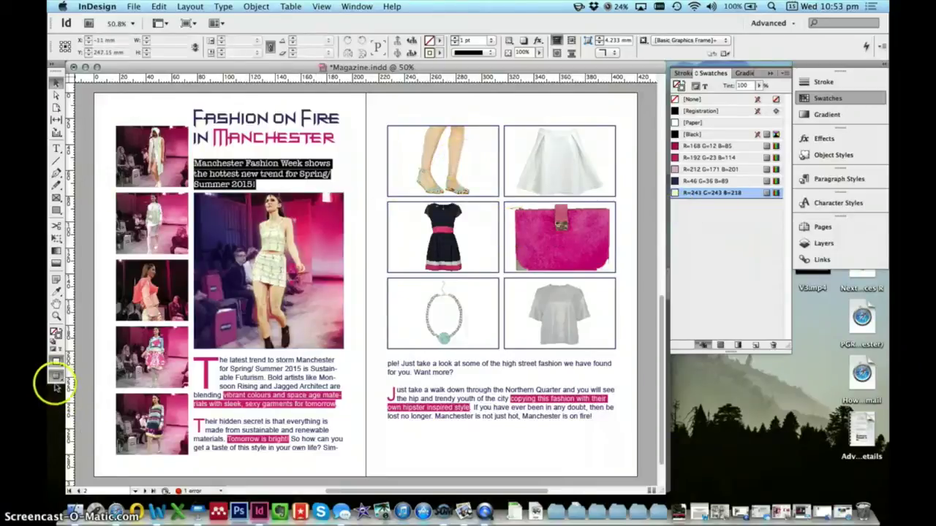
{"action": "left_click_drag", "start_coordinate": [54, 381], "coordinate": [70, 378]}
{"action": "left_click", "coordinate": [289, 119]}
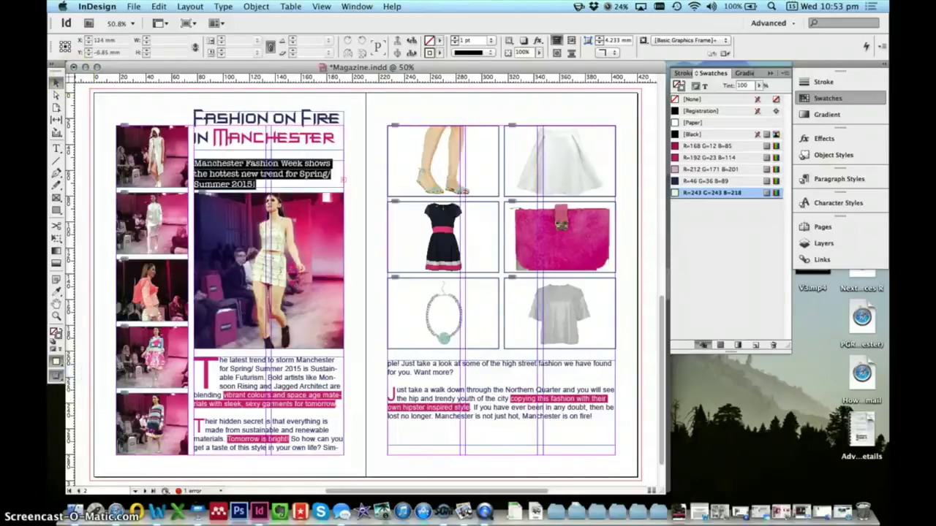
Round the corners of the white skirt's frame to a radius of about 4 mm
{"action": "left_click", "coordinate": [56, 316]}
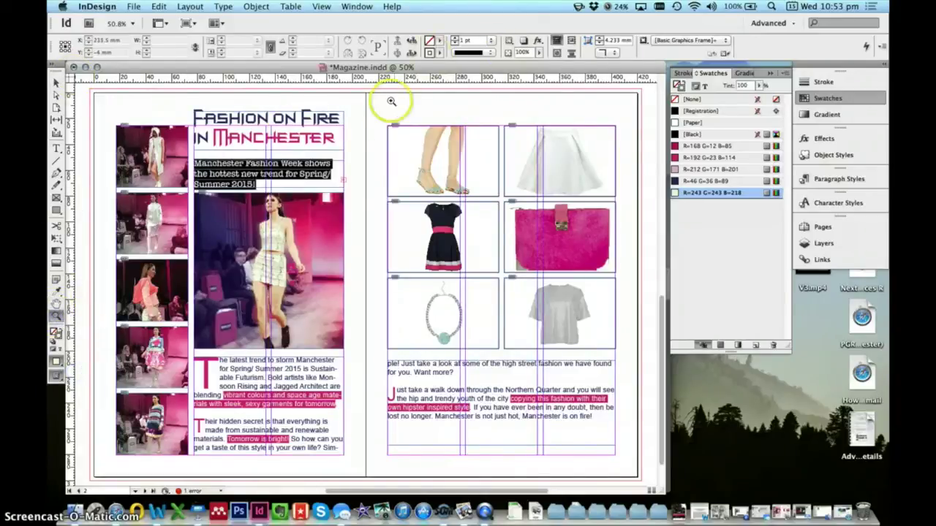
{"action": "left_click_drag", "start_coordinate": [378, 122], "coordinate": [627, 356]}
{"action": "left_click", "coordinate": [56, 82]}
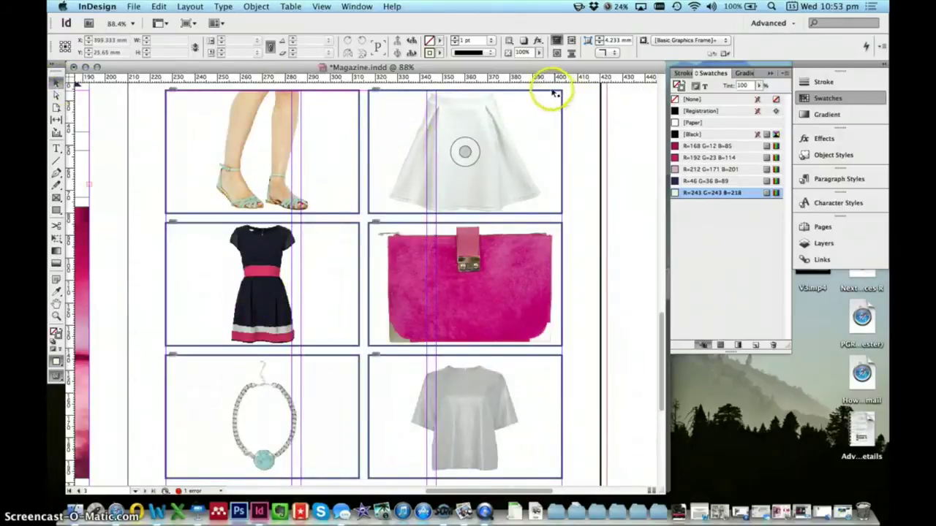
{"action": "left_click", "coordinate": [507, 136]}
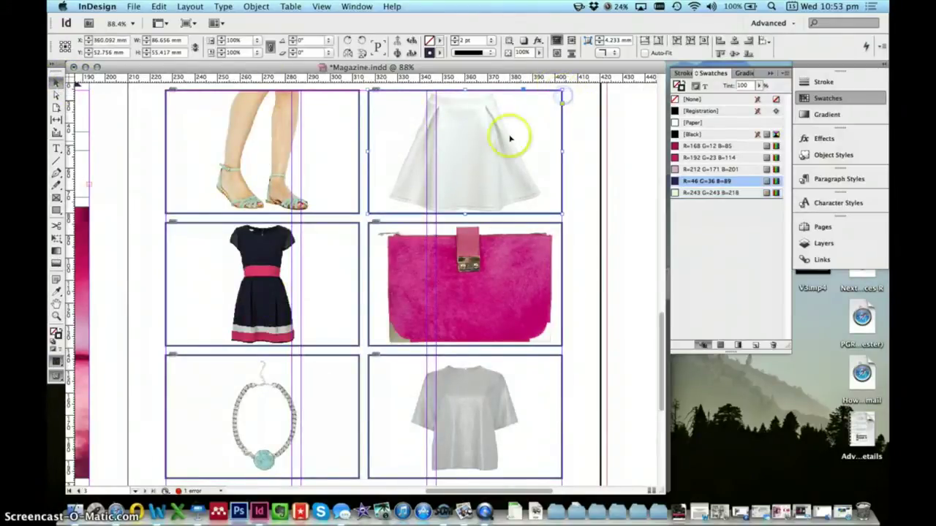
{"action": "left_click", "coordinate": [561, 106]}
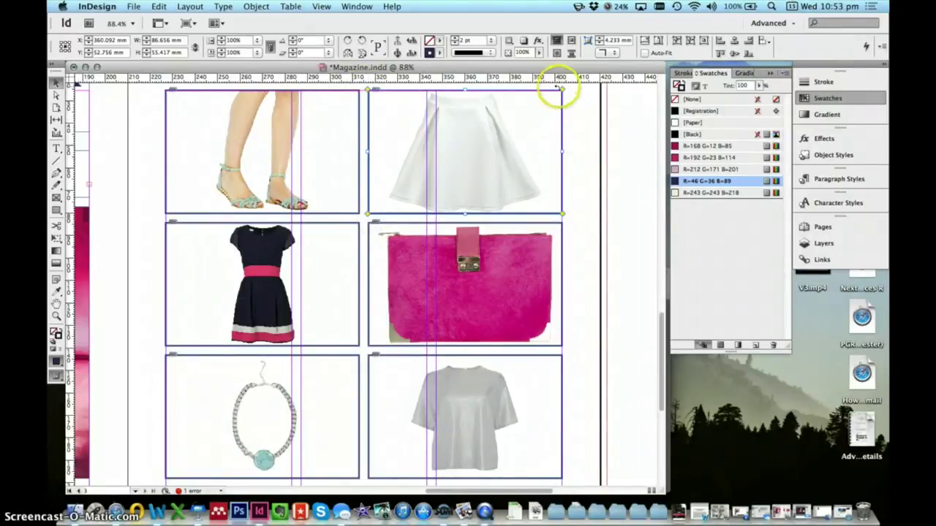
{"action": "left_click_drag", "start_coordinate": [563, 91], "coordinate": [554, 90]}
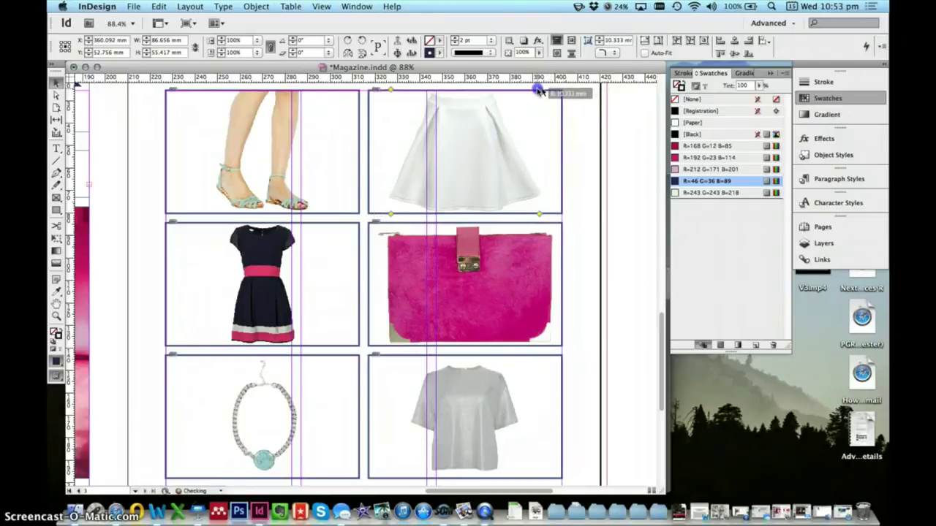
{"action": "left_click_drag", "start_coordinate": [536, 89], "coordinate": [550, 94]}
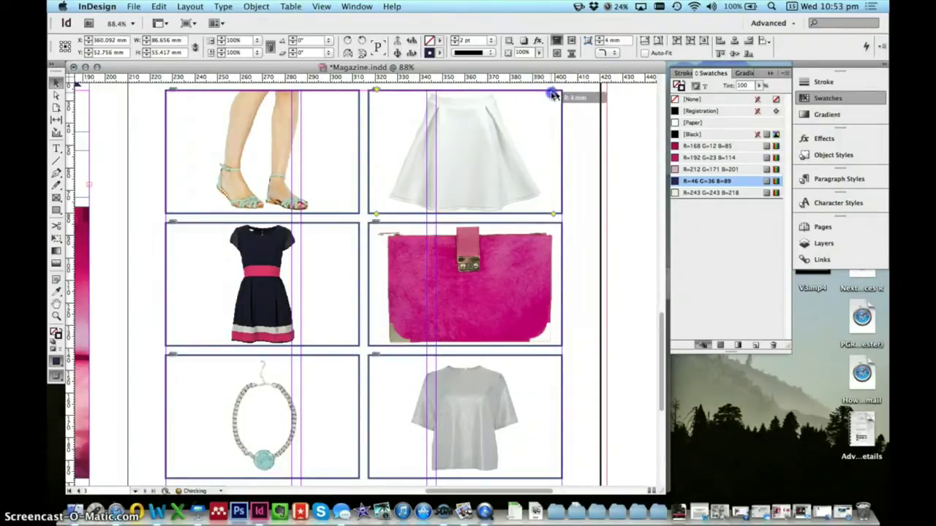
{"action": "left_click_drag", "start_coordinate": [553, 95], "coordinate": [553, 95]}
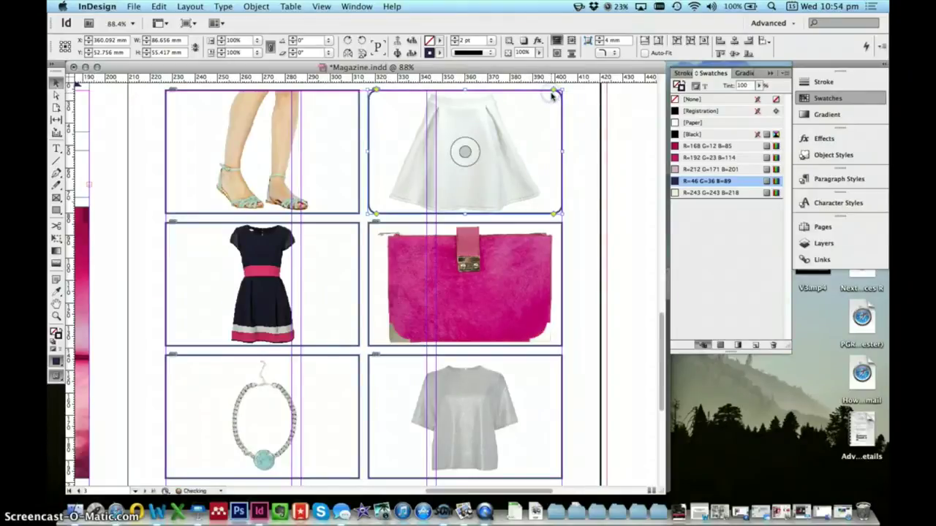
Round the corners of the pink handbag's frame to a radius of about 4.3 mm
{"action": "left_click", "coordinate": [561, 230]}
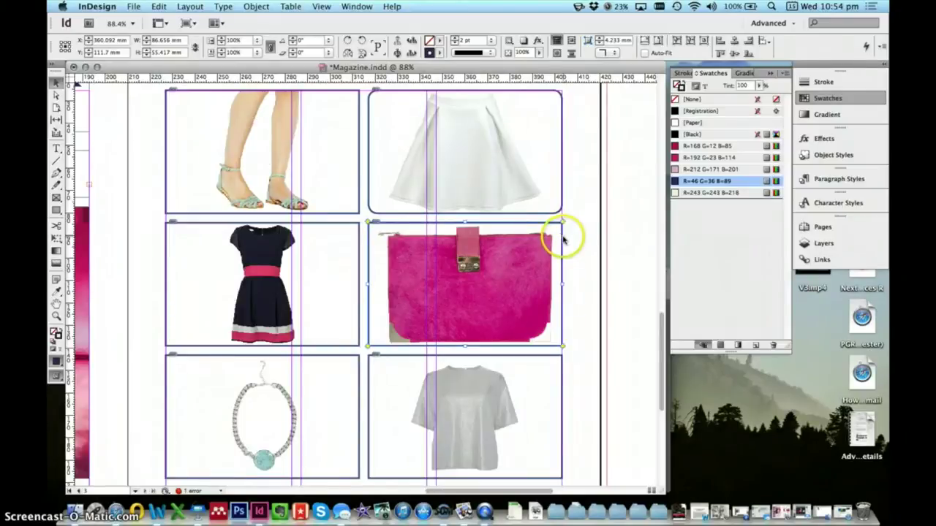
{"action": "left_click_drag", "start_coordinate": [560, 217], "coordinate": [555, 226]}
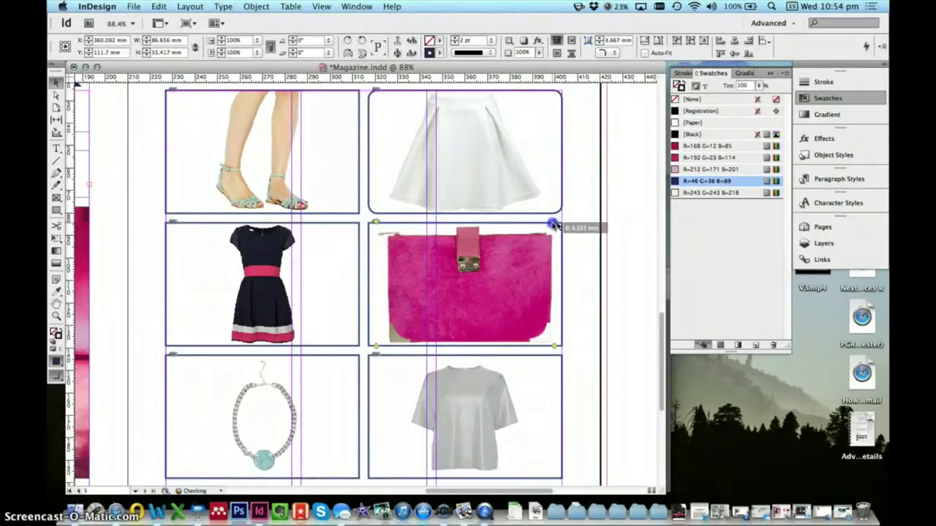
{"action": "left_click_drag", "start_coordinate": [554, 226], "coordinate": [555, 226]}
{"action": "left_click", "coordinate": [582, 253]}
Round the corners of the grey T-shirt's frame to a radius of about 4.3 mm and deselect it
{"action": "scroll", "coordinate": [536, 256], "scroll_direction": "down", "scroll_amount": 1}
{"action": "left_click", "coordinate": [554, 330]}
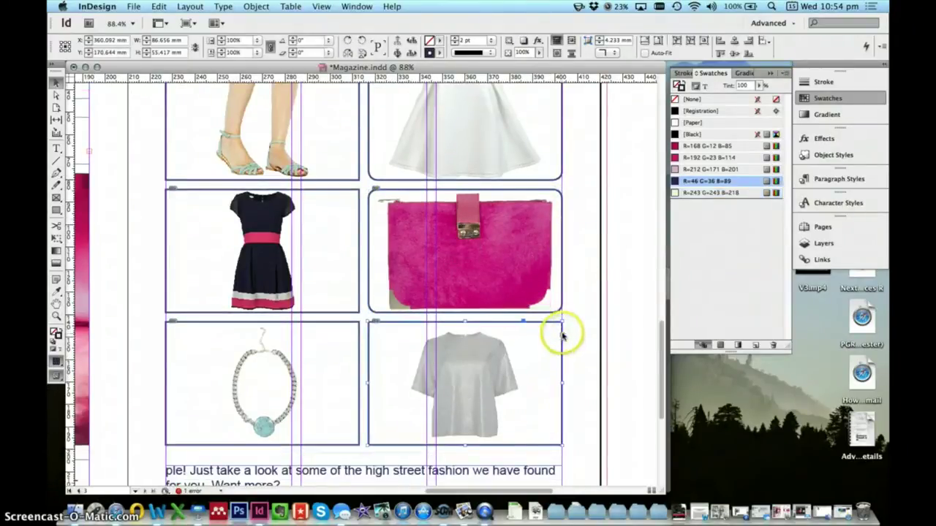
{"action": "left_click_drag", "start_coordinate": [561, 322], "coordinate": [557, 323]}
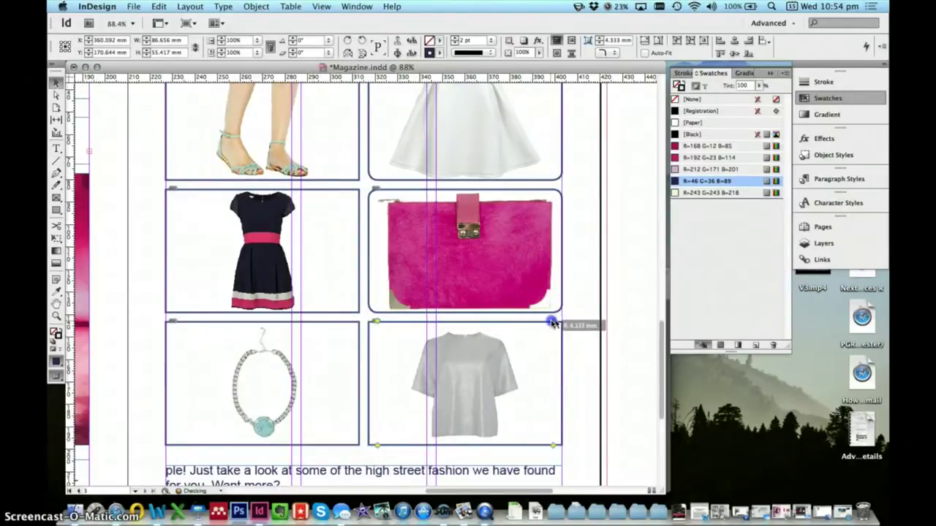
{"action": "left_click_drag", "start_coordinate": [552, 321], "coordinate": [551, 323]}
{"action": "left_click", "coordinate": [568, 341]}
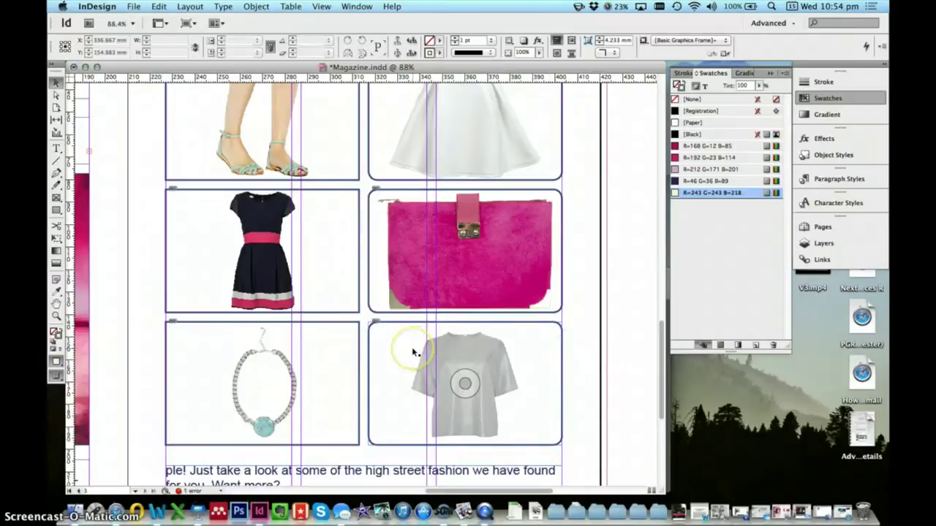
Look over the rounded frames, check the price captions in Example Spread2.jpg and return to the Magazine.indd document in InDesign
{"action": "scroll", "coordinate": [413, 352], "scroll_direction": "up", "scroll_amount": 3}
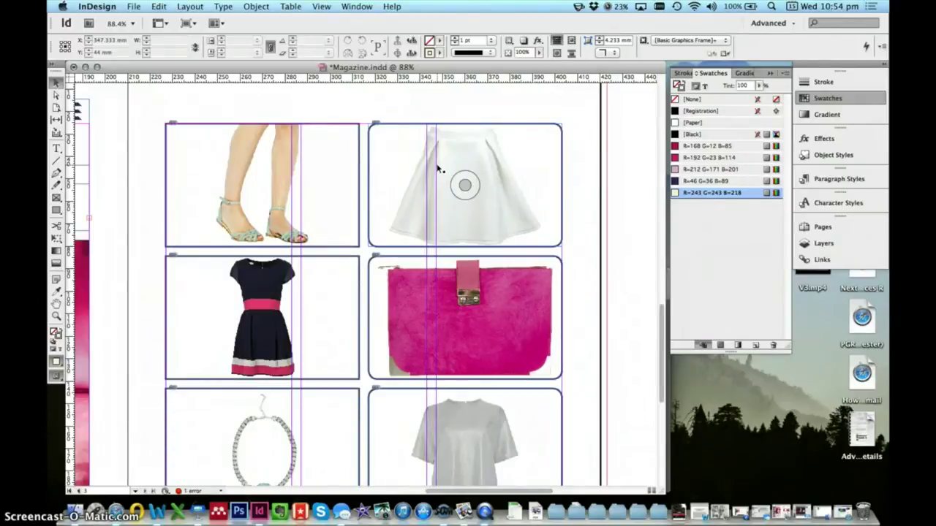
{"action": "scroll", "coordinate": [358, 231], "scroll_direction": "down", "scroll_amount": 3}
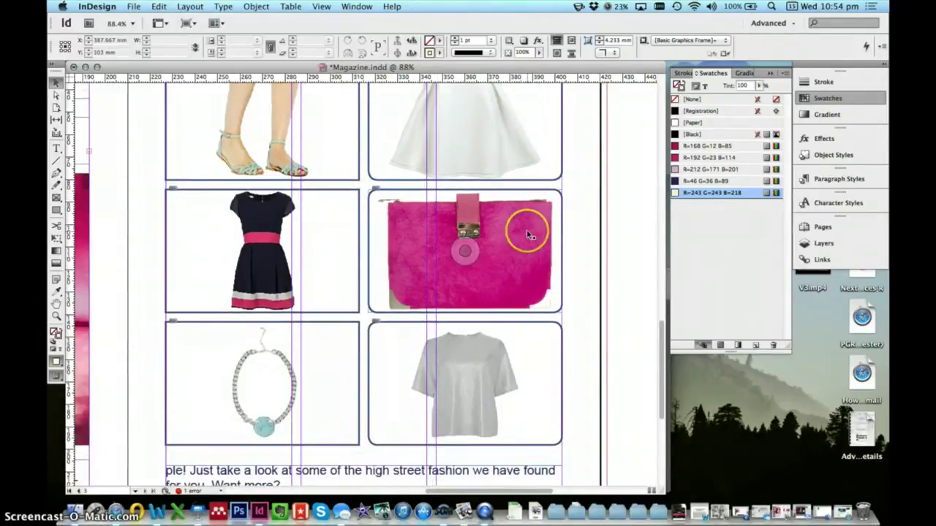
{"action": "scroll", "coordinate": [529, 231], "scroll_direction": "up", "scroll_amount": 3}
{"action": "scroll", "coordinate": [529, 231], "scroll_direction": "right", "scroll_amount": 2}
{"action": "scroll", "coordinate": [530, 235], "scroll_direction": "left", "scroll_amount": 2}
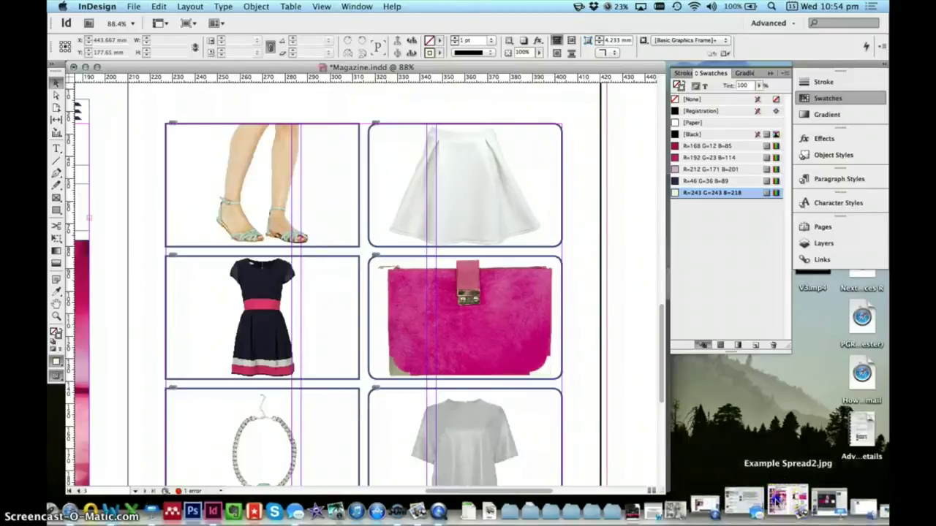
{"action": "left_click", "coordinate": [753, 503]}
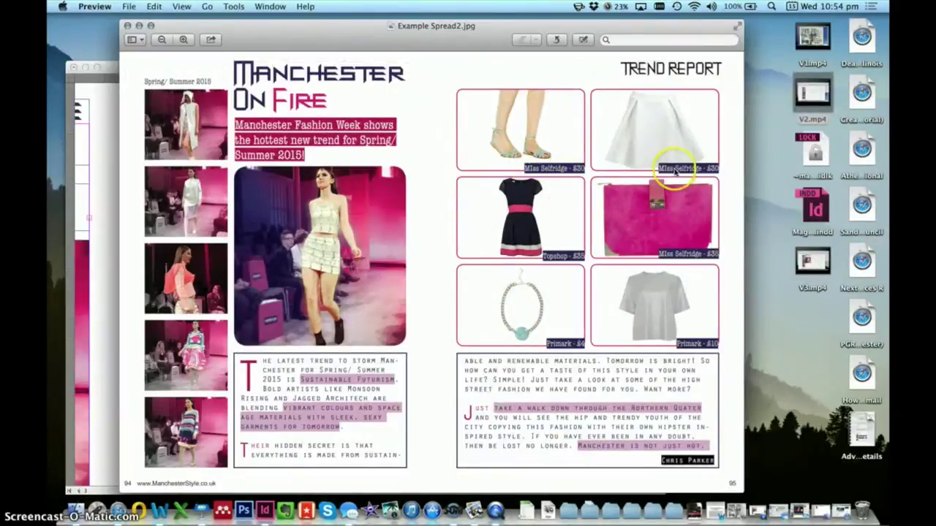
{"action": "left_click", "coordinate": [139, 26]}
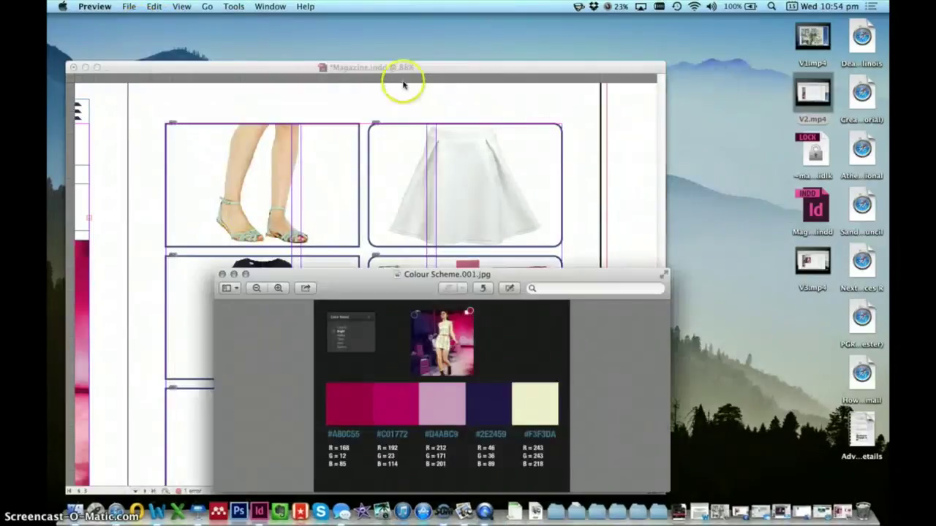
{"action": "left_click", "coordinate": [401, 80]}
Add the caption "Miss Selfridge - £30" in a new text frame above the sandals image and set it in American Typewriter Regular
{"action": "left_click", "coordinate": [56, 148]}
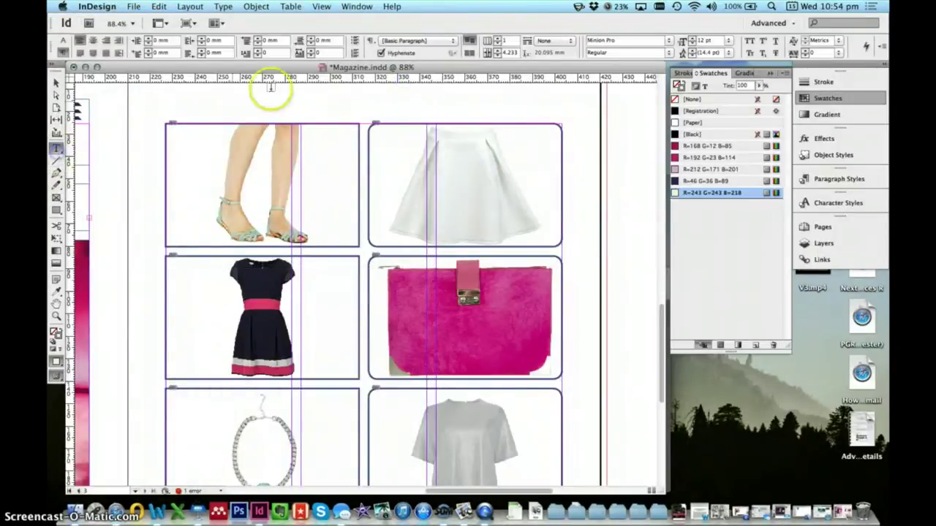
{"action": "left_click_drag", "start_coordinate": [272, 101], "coordinate": [389, 117]}
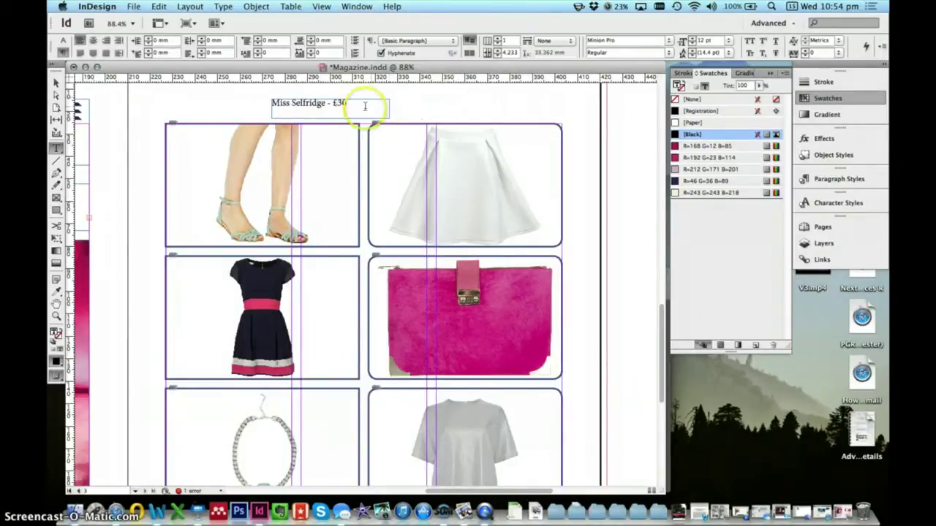
{"action": "key", "text": "super+a"}
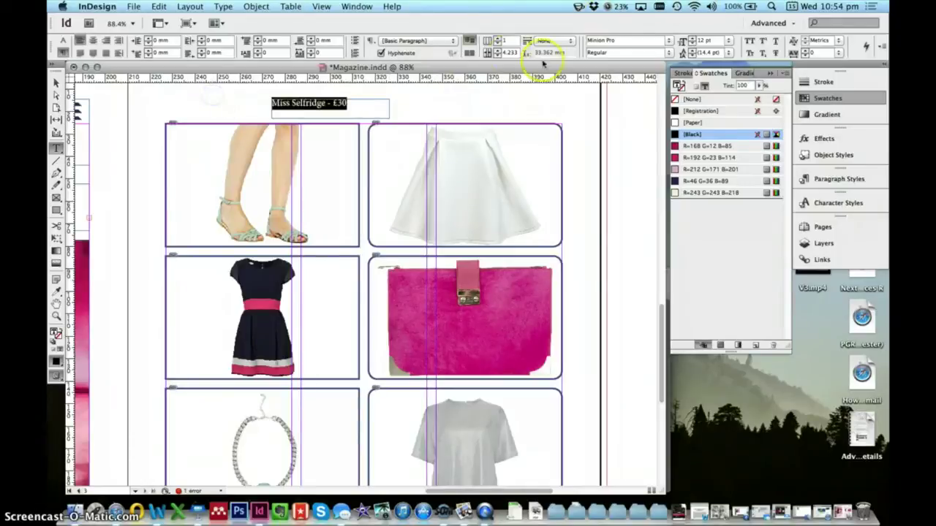
{"action": "left_click", "coordinate": [668, 43]}
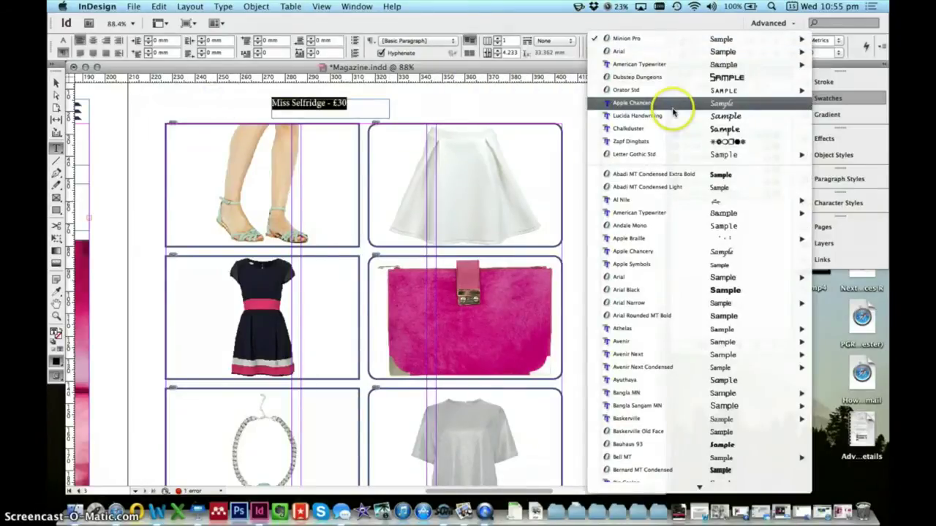
{"action": "mouse_move", "coordinate": [705, 65]}
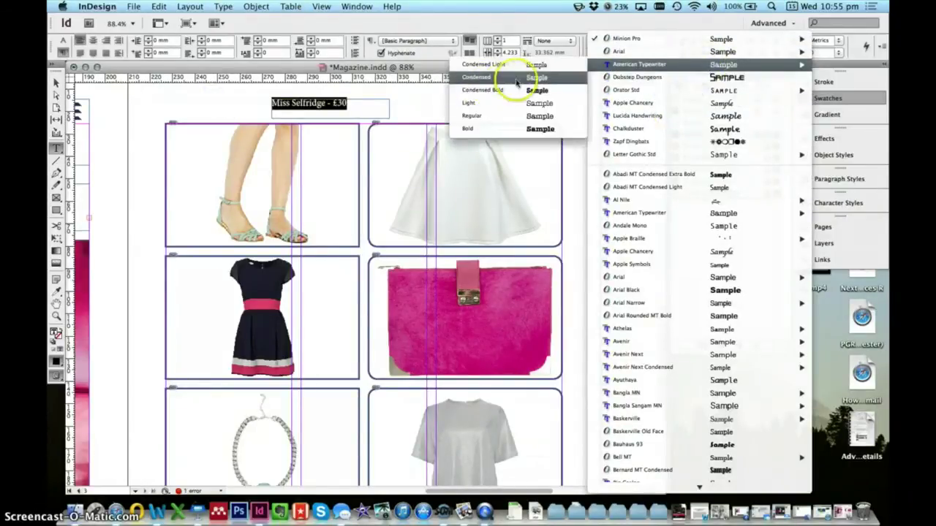
{"action": "left_click", "coordinate": [504, 119]}
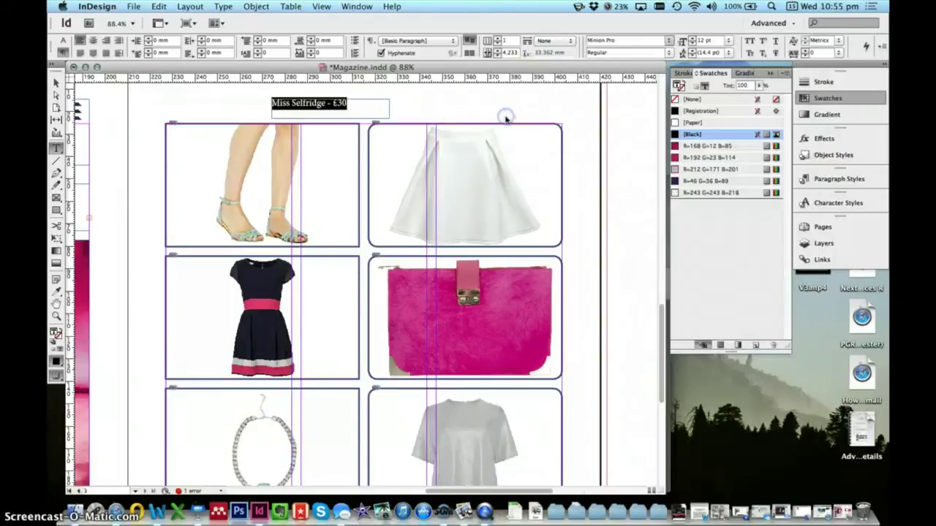
{"action": "left_click", "coordinate": [367, 106]}
{"action": "left_click", "coordinate": [340, 108]}
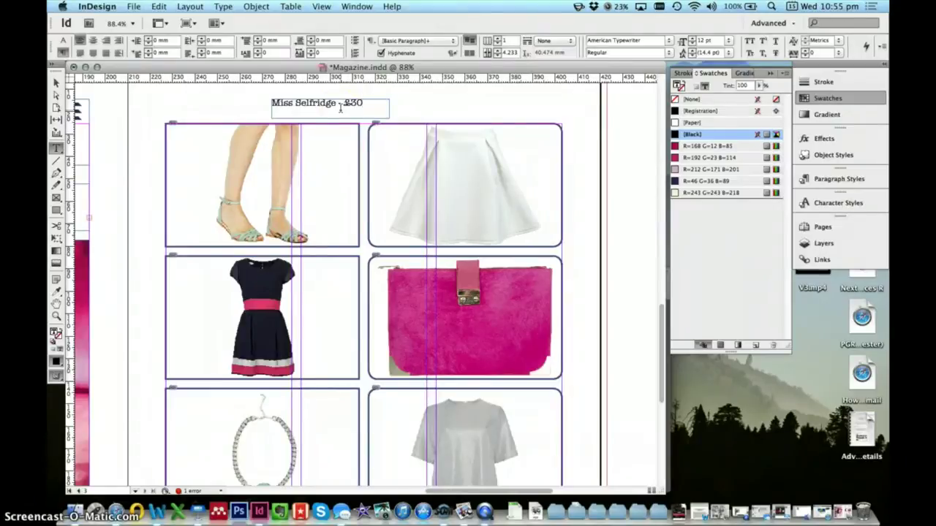
Colour the Miss Selfridge caption text with the R=243 G=243 B=218 swatch and keep the text selected
{"action": "left_click_drag", "start_coordinate": [376, 105], "coordinate": [209, 92]}
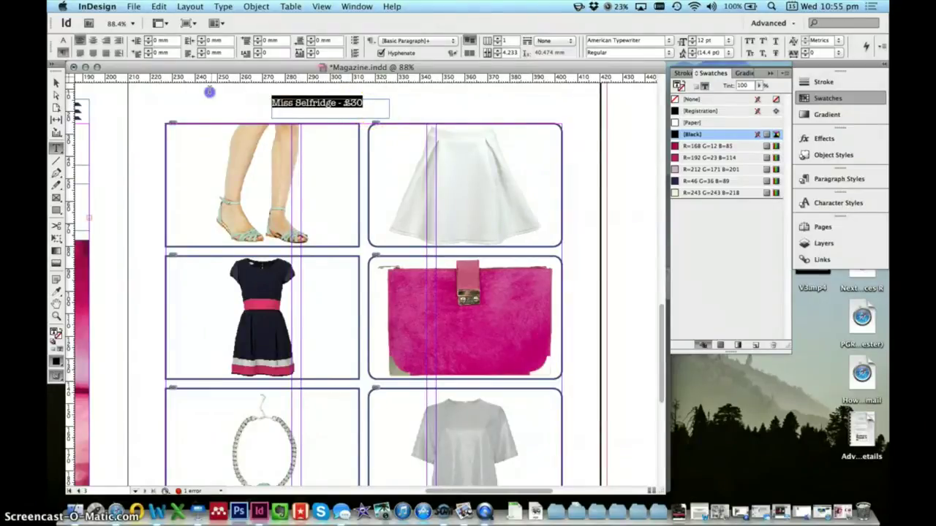
{"action": "left_click", "coordinate": [696, 192]}
{"action": "left_click_drag", "start_coordinate": [394, 103], "coordinate": [209, 100]}
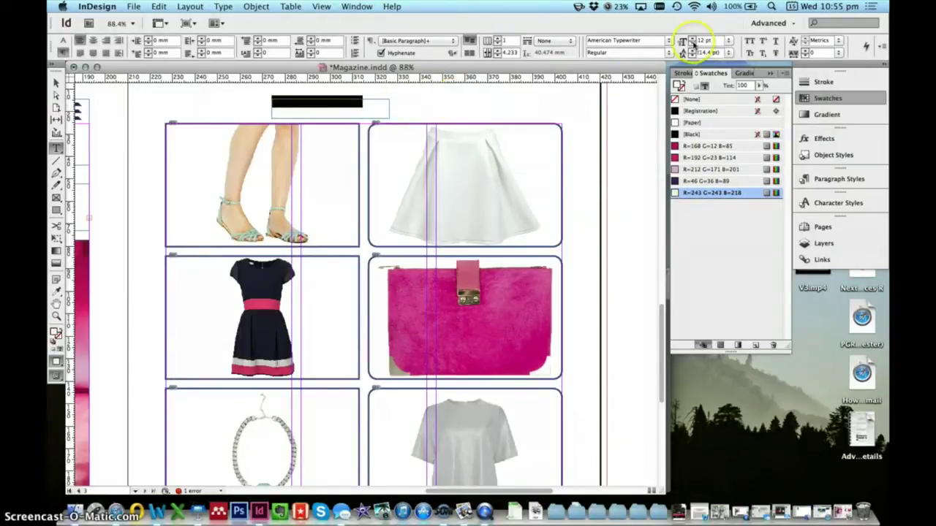
Turn on underlining for the Miss Selfridge caption with a weight of 13 pt
{"action": "left_click", "coordinate": [776, 44], "text": "alt"}
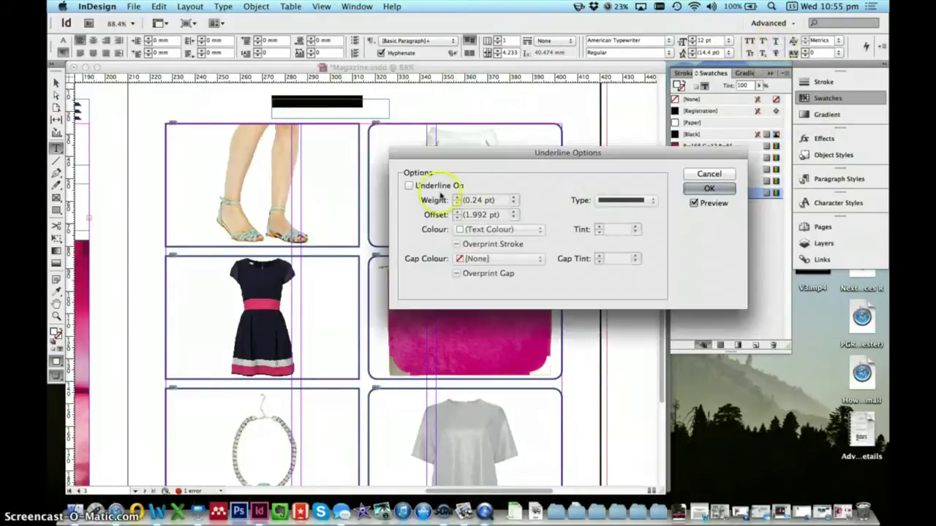
{"action": "left_click", "coordinate": [409, 185]}
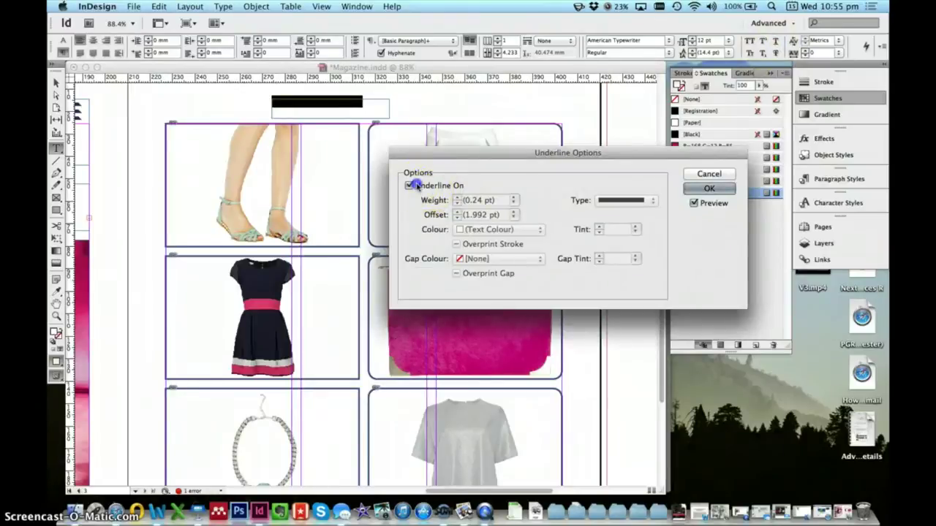
{"action": "left_click", "coordinate": [498, 201]}
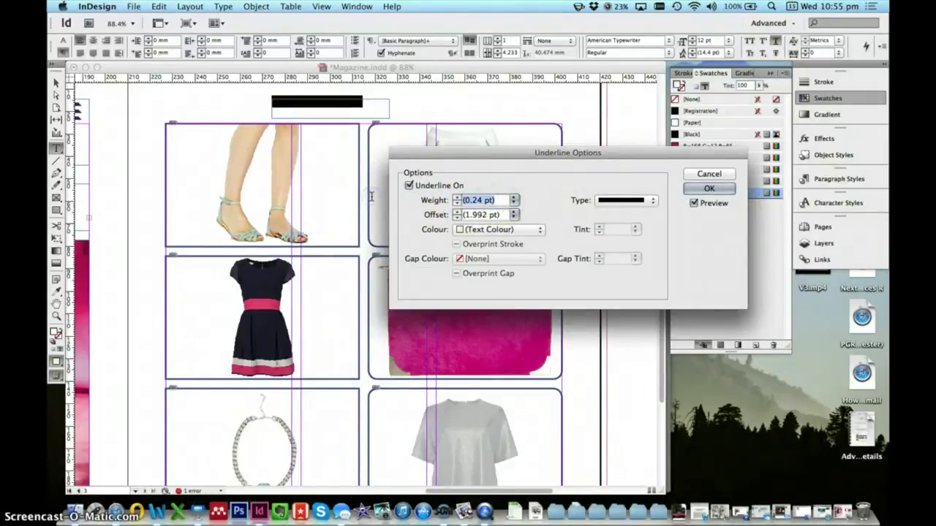
{"action": "key", "text": "Return"}
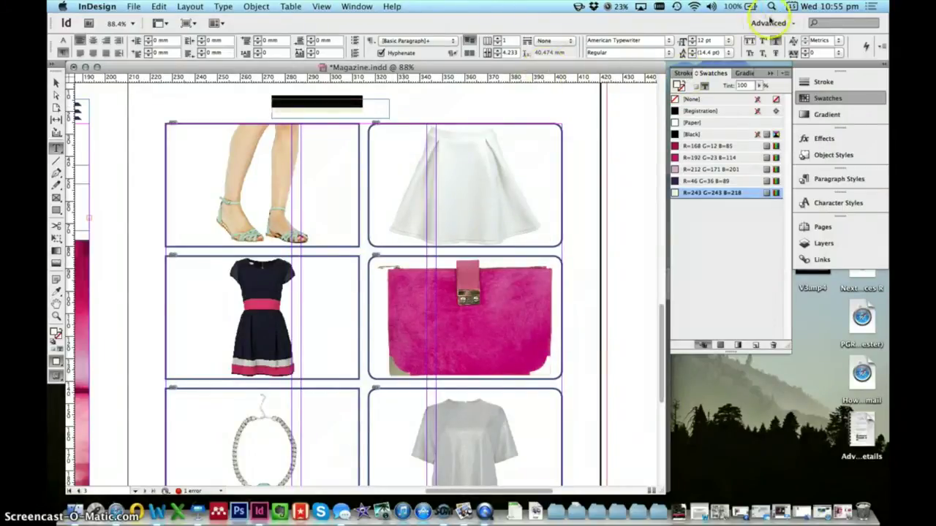
Set the Miss Selfridge caption's underline to a solid line coloured R=46 G=36 B=89 with an offset of -3 pt
{"action": "left_click", "coordinate": [776, 41], "text": "alt"}
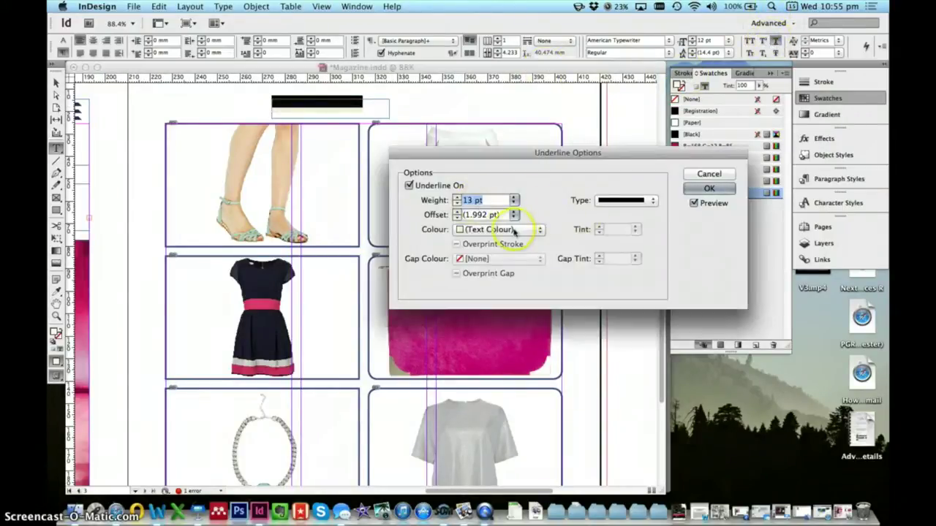
{"action": "left_click", "coordinate": [653, 200]}
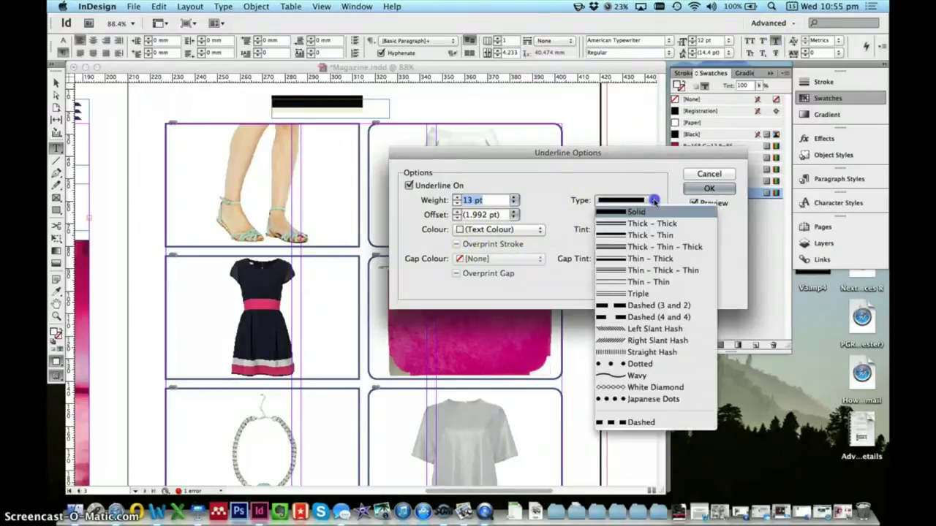
{"action": "left_click", "coordinate": [654, 201]}
{"action": "left_click", "coordinate": [506, 228]}
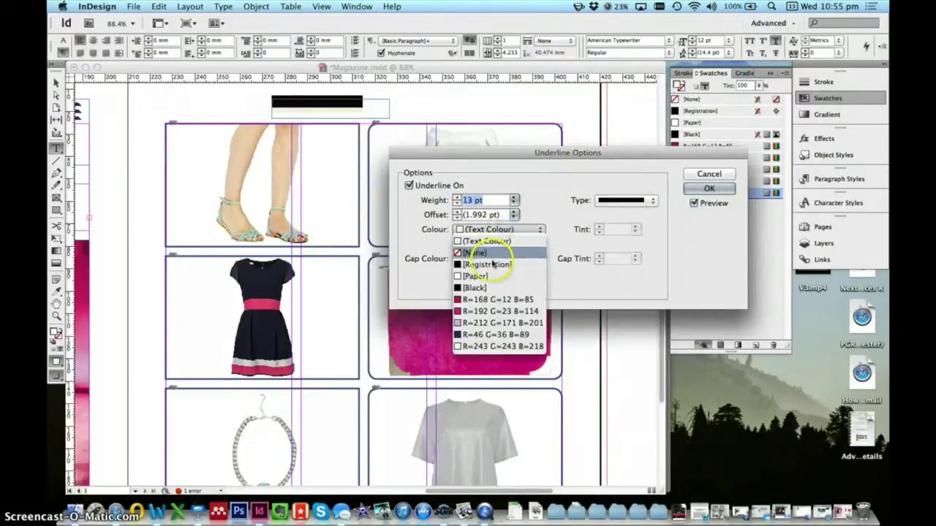
{"action": "left_click", "coordinate": [498, 334]}
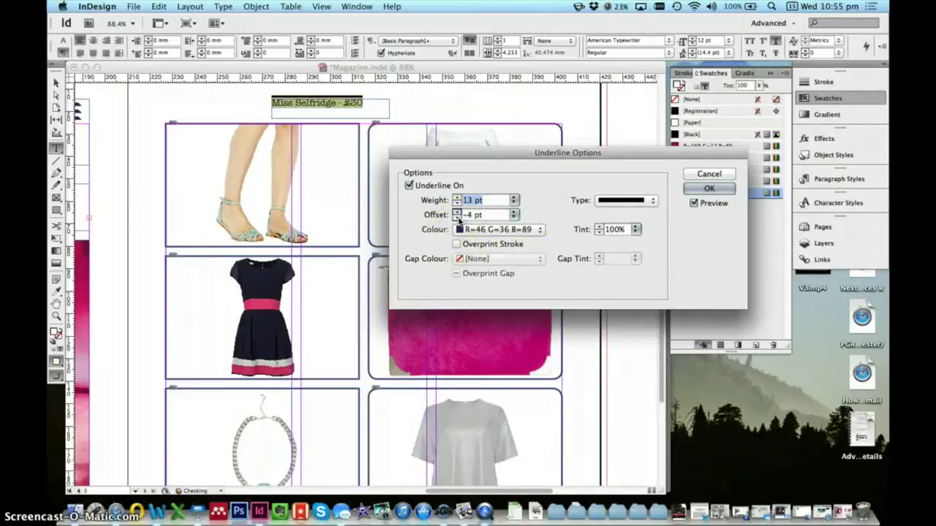
{"action": "left_click", "coordinate": [456, 217]}
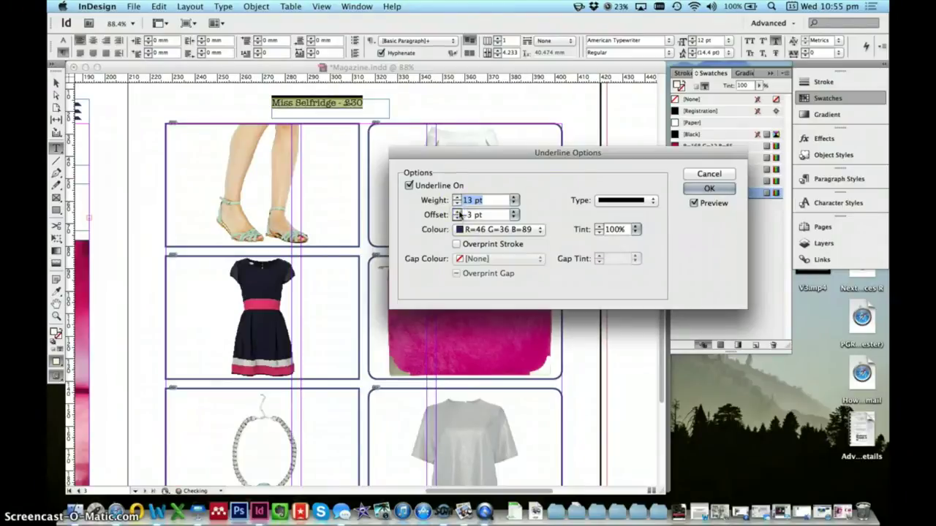
{"action": "left_click", "coordinate": [708, 188]}
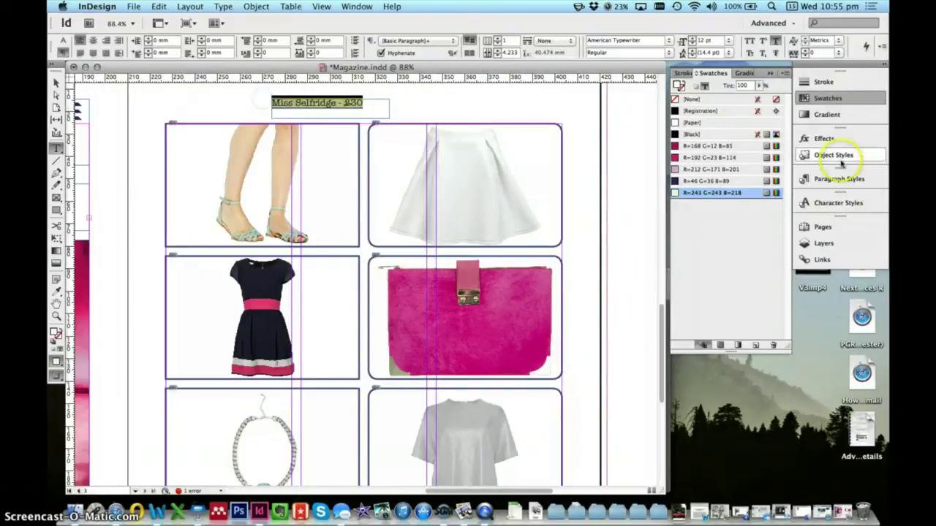
Save the caption's formatting as a new character style named "Sale Label"
{"action": "left_click", "coordinate": [837, 202]}
{"action": "left_click", "coordinate": [757, 277]}
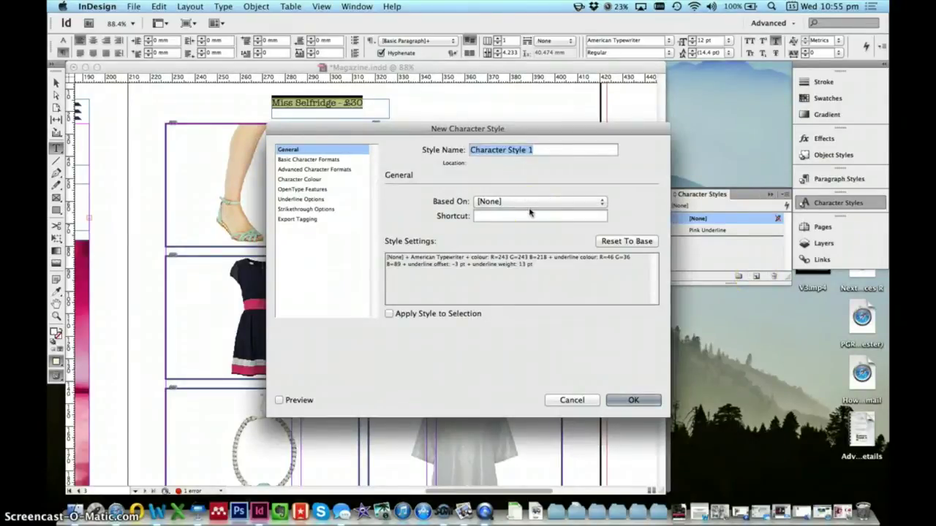
{"action": "type", "text": "Sale La"}
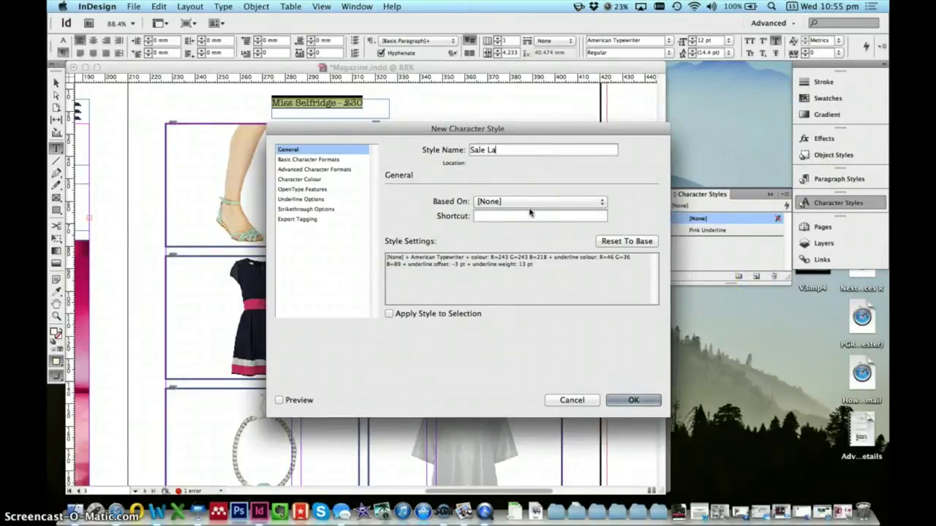
{"action": "type", "text": "l"}
{"action": "left_click", "coordinate": [635, 400]}
Shrink the Miss Selfridge caption frame to about 43 mm wide and 5.5 mm high, and right-align its text
{"action": "left_click", "coordinate": [56, 82]}
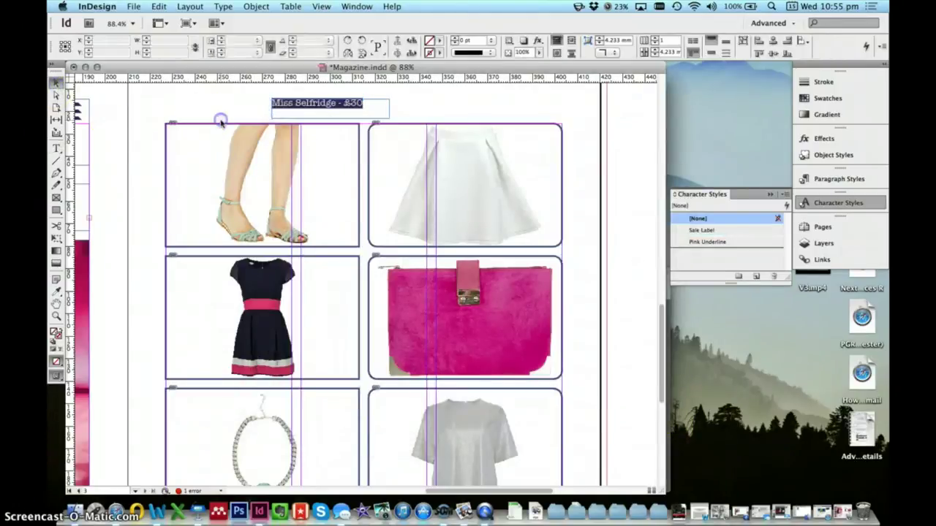
{"action": "left_click", "coordinate": [387, 115]}
{"action": "left_click_drag", "start_coordinate": [388, 117], "coordinate": [365, 111]}
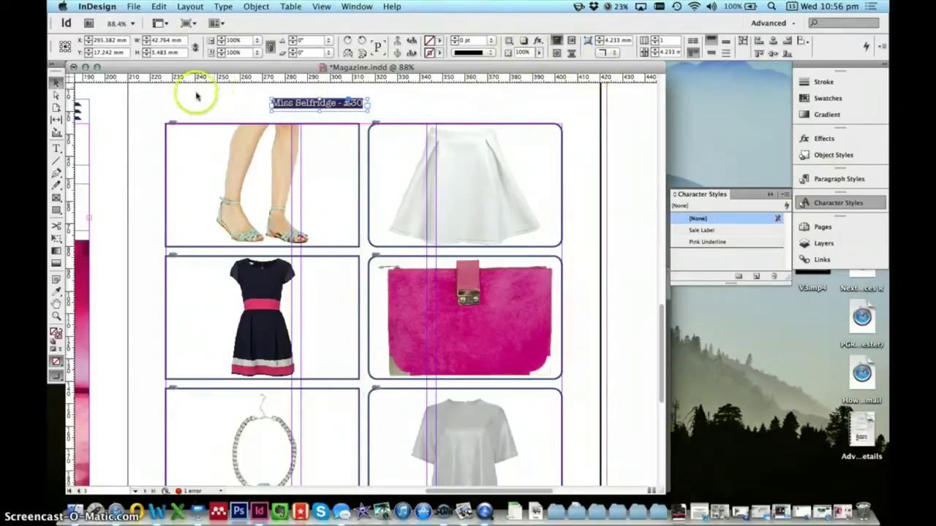
{"action": "left_click", "coordinate": [56, 149]}
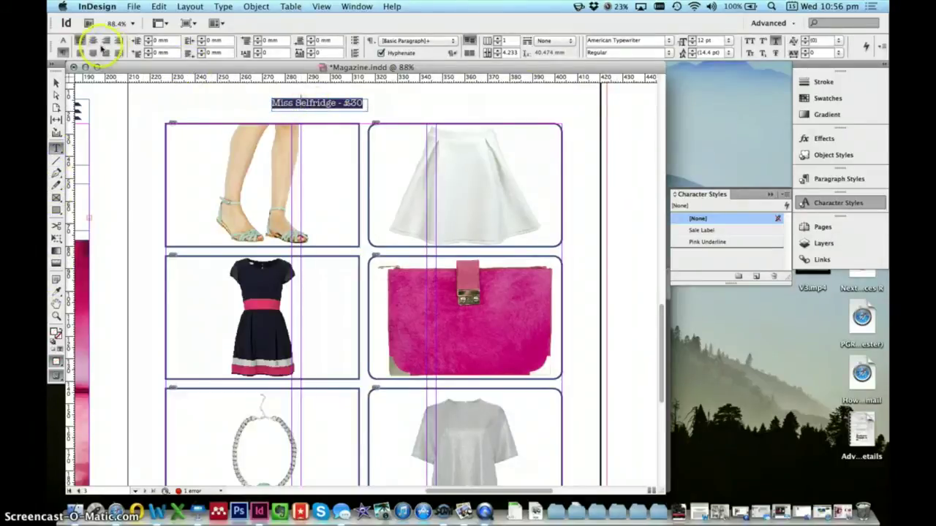
{"action": "left_click", "coordinate": [104, 43]}
Tighten the caption frame to about 4 mm high and place it over the lower right corner of the white skirt's frame
{"action": "left_click", "coordinate": [56, 83]}
{"action": "left_click", "coordinate": [235, 96]}
{"action": "left_click_drag", "start_coordinate": [324, 109], "coordinate": [454, 96]}
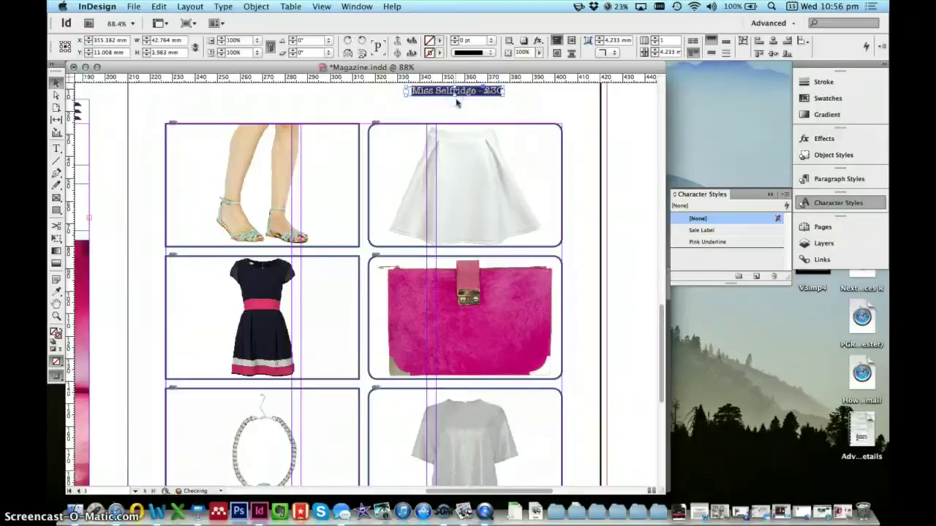
{"action": "left_click", "coordinate": [457, 102]}
{"action": "left_click_drag", "start_coordinate": [462, 93], "coordinate": [531, 249]}
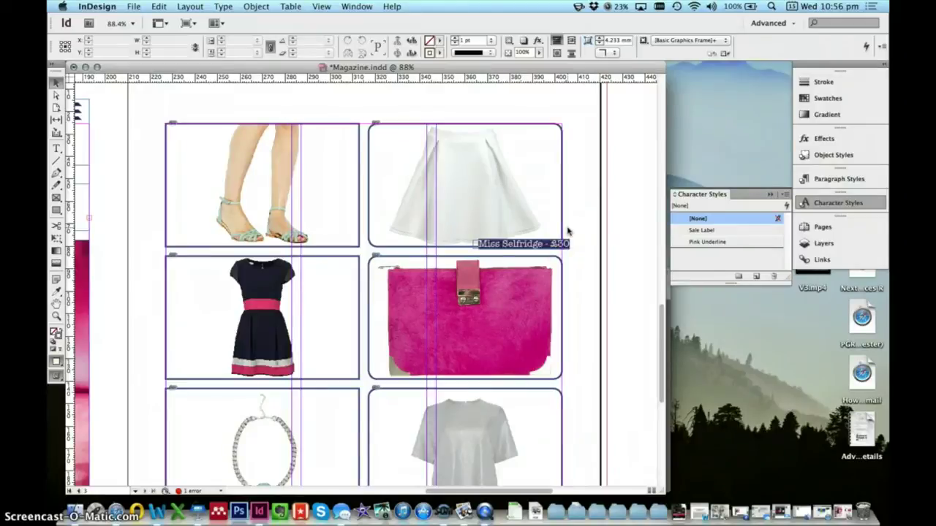
Add a text frame reading "Some Text" above the sandals image and apply the Sale Label character style to it
{"action": "left_click", "coordinate": [57, 148]}
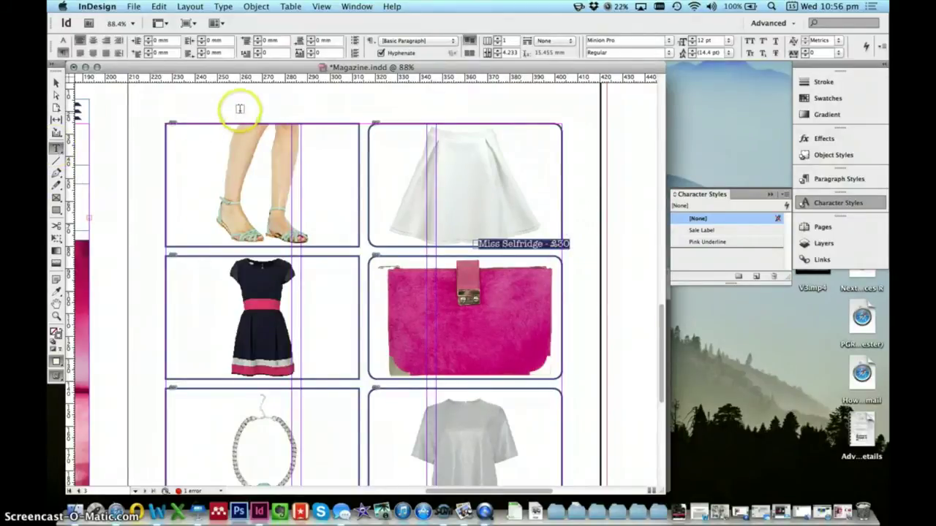
{"action": "left_click_drag", "start_coordinate": [239, 102], "coordinate": [367, 115]}
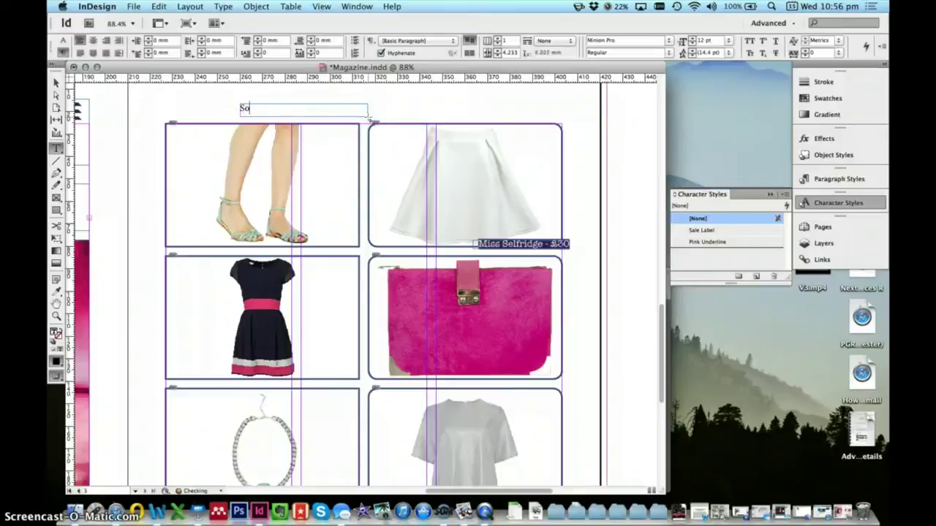
{"action": "type", "text": "Some Text"}
{"action": "left_click_drag", "start_coordinate": [298, 111], "coordinate": [192, 107]}
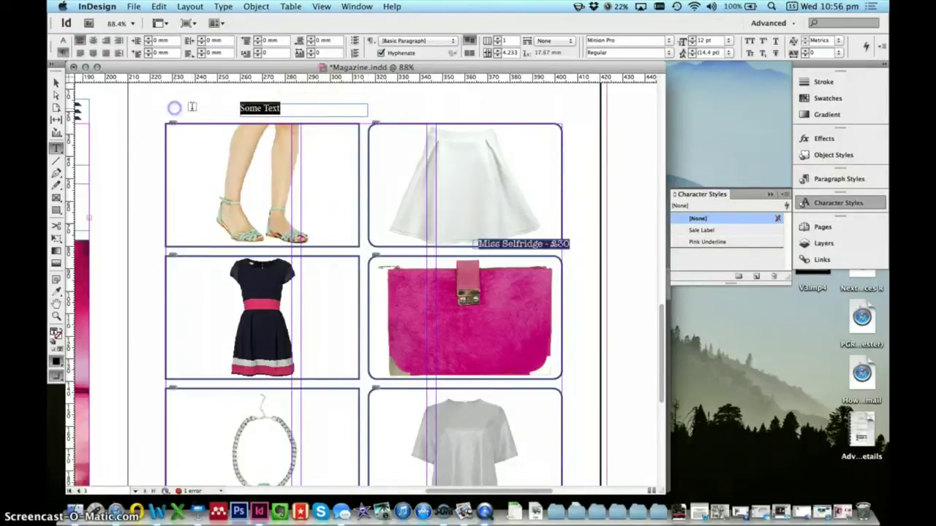
{"action": "left_click", "coordinate": [706, 230]}
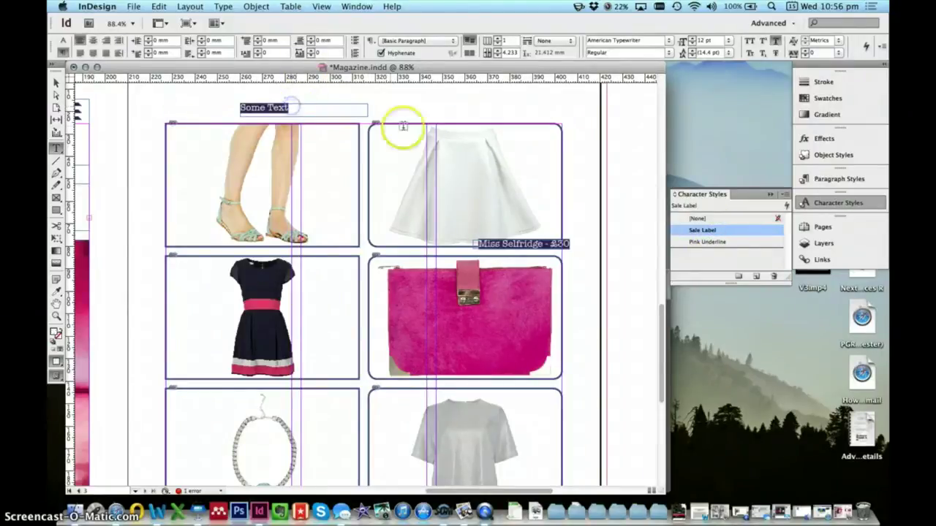
Delete the "Some Text" frame above the sandals image
{"action": "left_click", "coordinate": [57, 82]}
{"action": "left_click", "coordinate": [223, 102]}
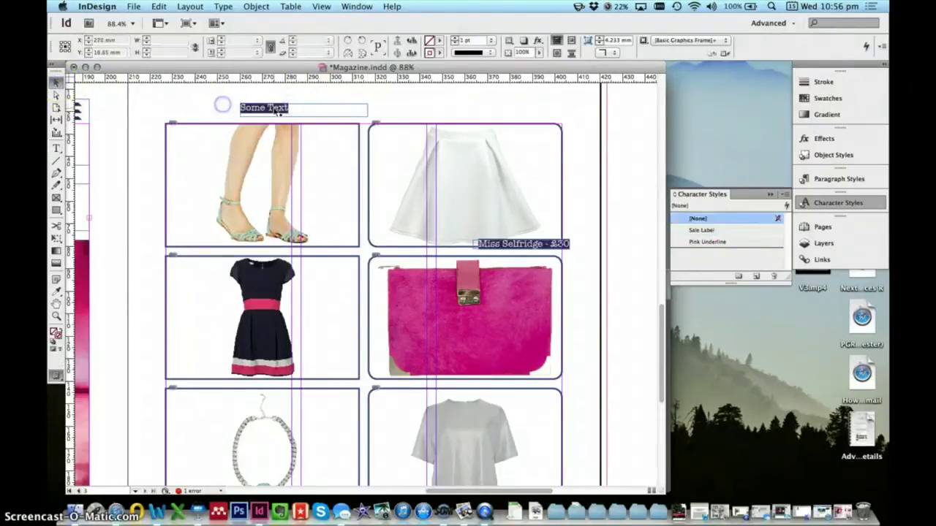
{"action": "left_click", "coordinate": [276, 109]}
{"action": "key", "text": "Delete"}
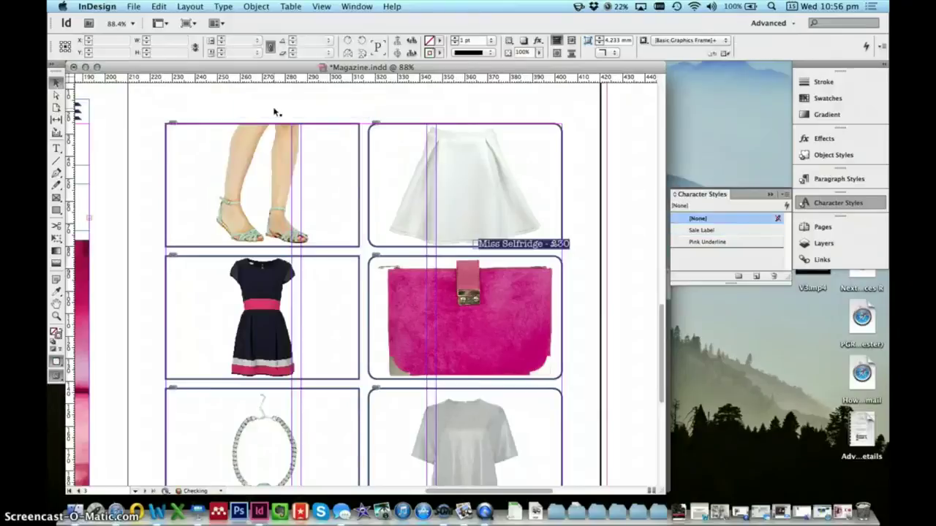
Copy the Miss Selfridge caption onto the lower right corner of the sandals frame and change its price to £35
{"action": "left_click", "coordinate": [568, 243]}
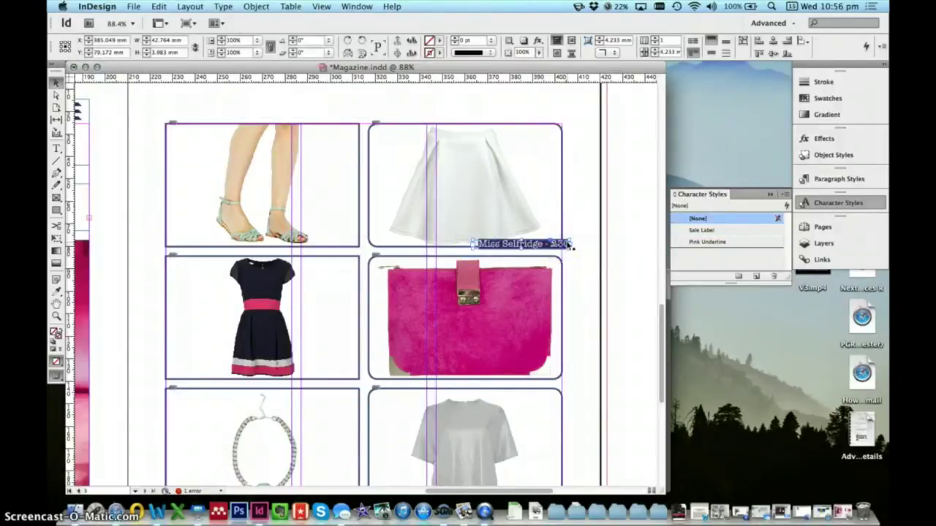
{"action": "key", "text": "super+c"}
{"action": "key", "text": "super+v"}
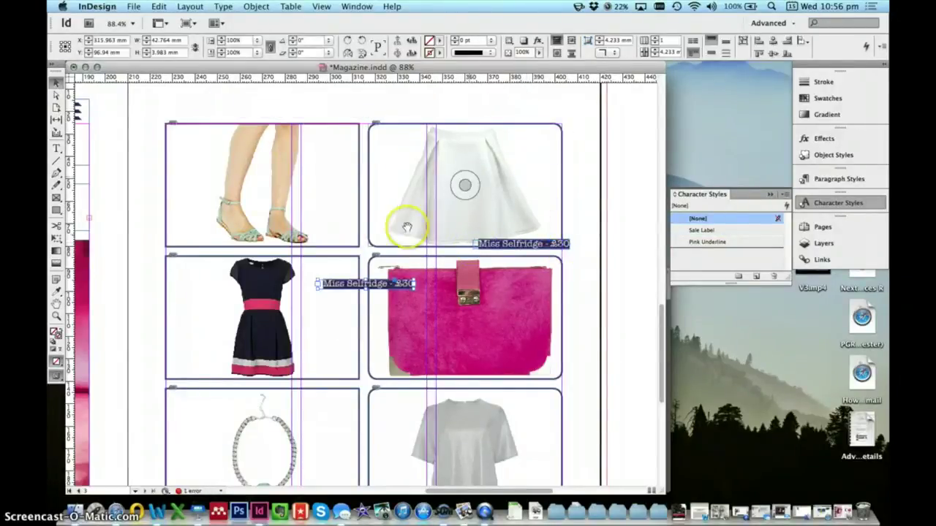
{"action": "left_click_drag", "start_coordinate": [347, 269], "coordinate": [336, 251]}
{"action": "left_click", "coordinate": [360, 253]}
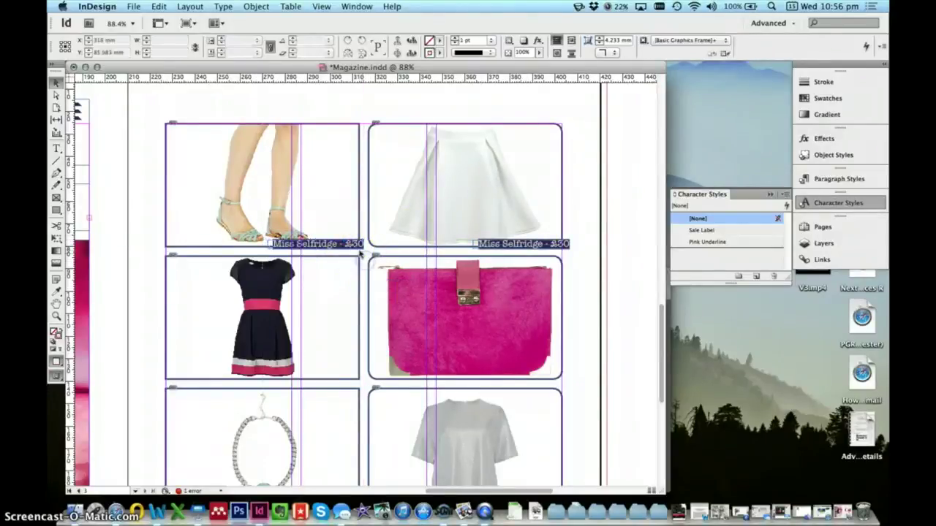
{"action": "key", "text": "t"}
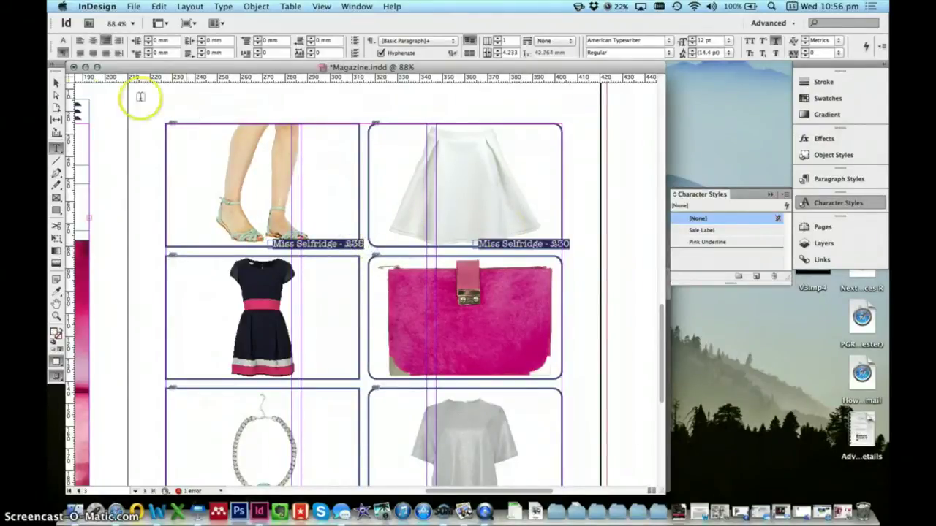
{"action": "left_click", "coordinate": [57, 83]}
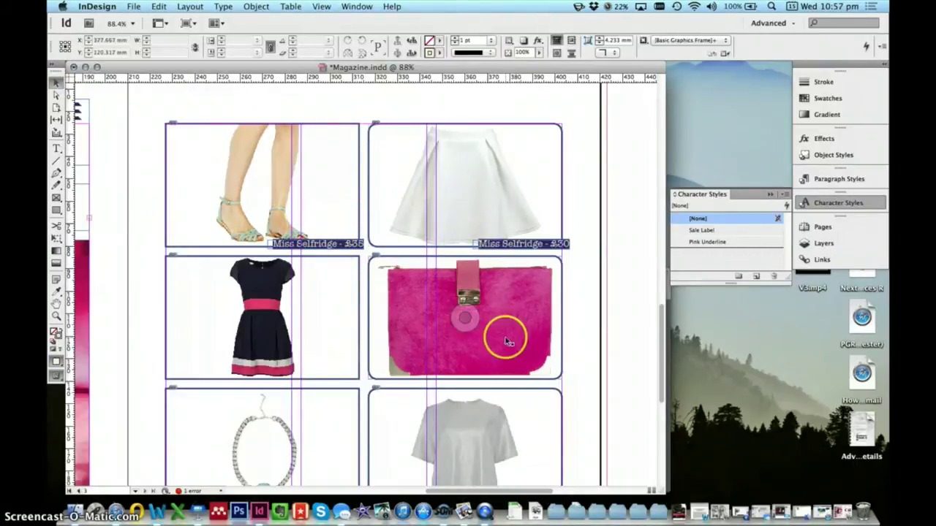
Examine the product price captions up close, then fit the whole spread in the window
{"action": "scroll", "coordinate": [647, 271], "scroll_direction": "down", "scroll_amount": 2}
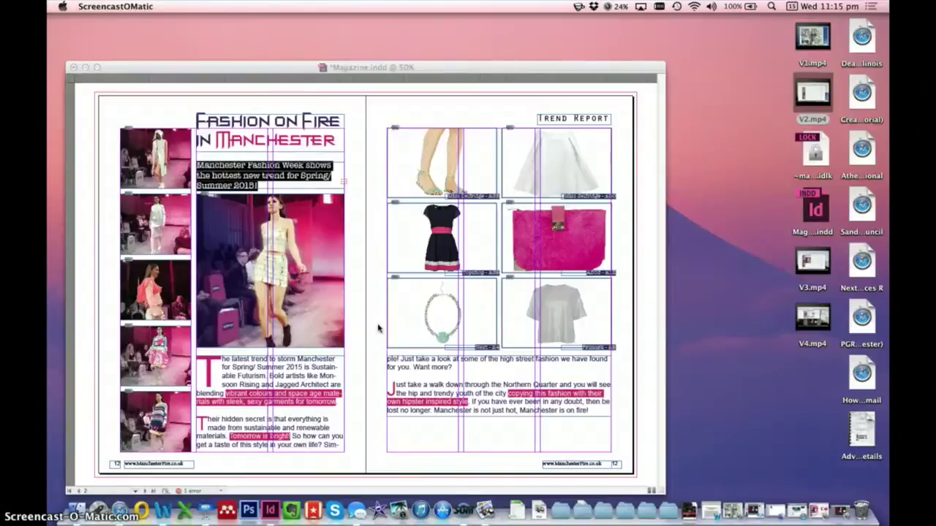
{"action": "left_click", "coordinate": [376, 189]}
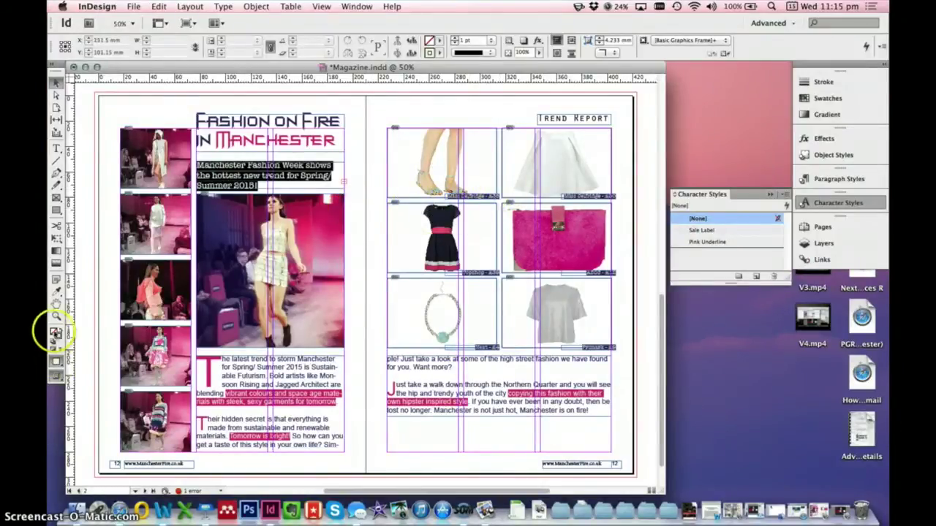
{"action": "left_click", "coordinate": [54, 315]}
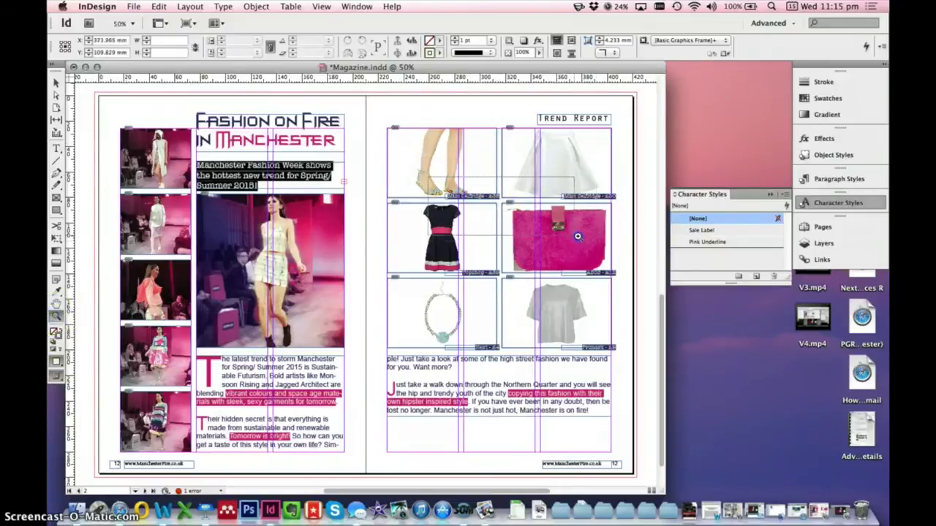
{"action": "left_click_drag", "start_coordinate": [645, 250], "coordinate": [645, 250]}
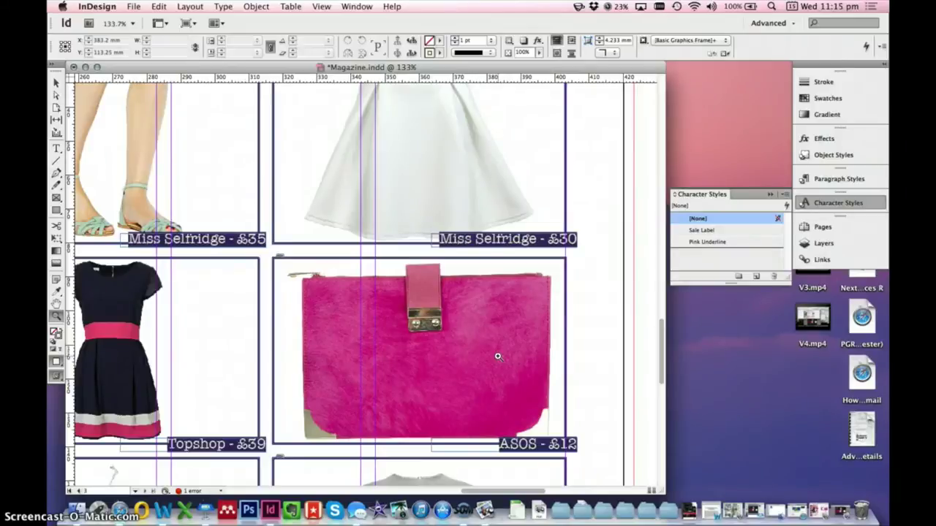
{"action": "left_click", "coordinate": [352, 6]}
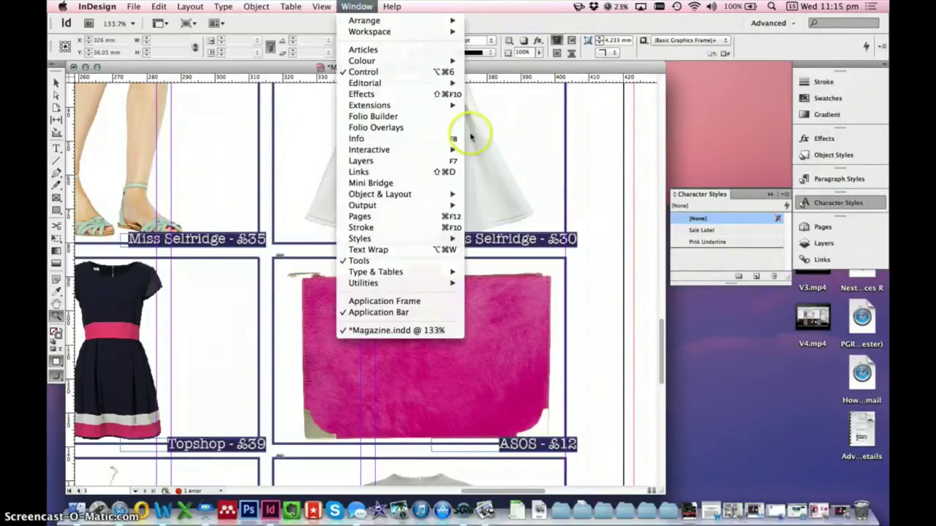
{"action": "mouse_move", "coordinate": [321, 6]}
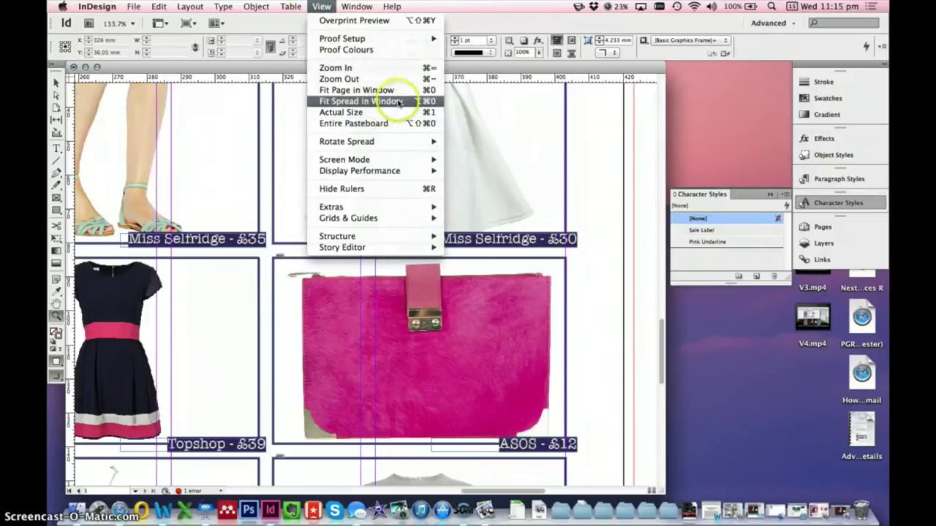
{"action": "left_click", "coordinate": [365, 101]}
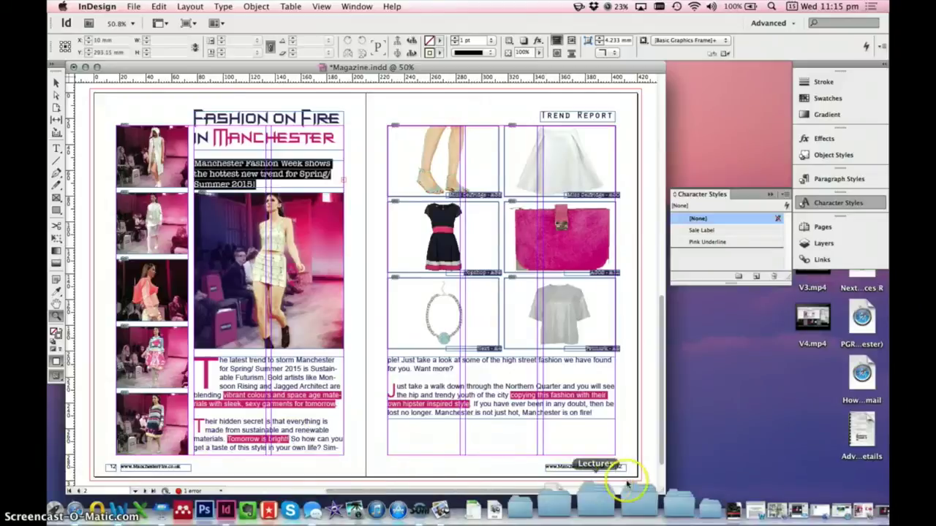
Change the left page's page number to 11 and deselect its text frame
{"action": "left_click", "coordinate": [56, 84]}
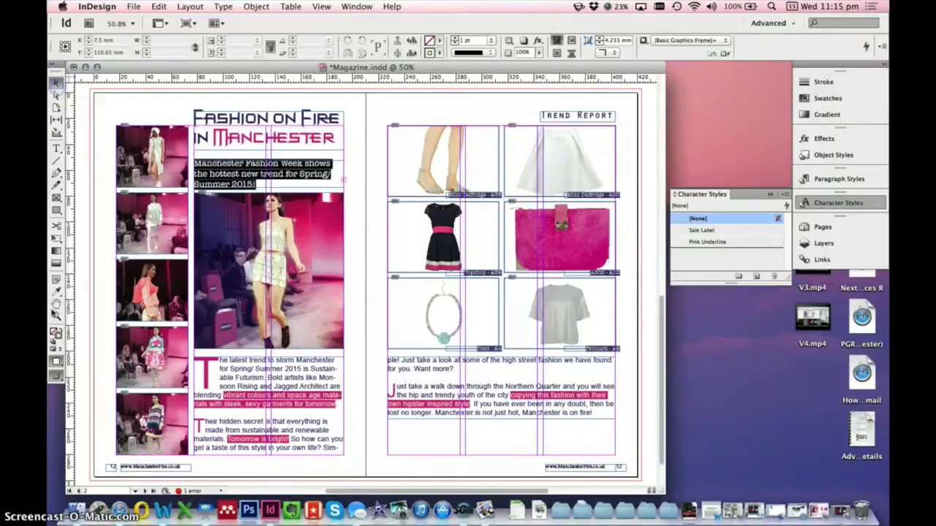
{"action": "left_click", "coordinate": [57, 148]}
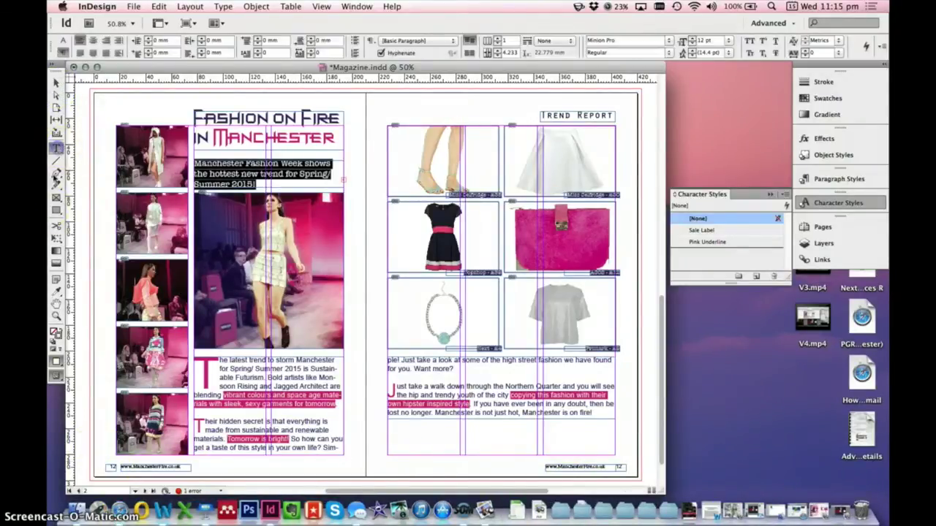
{"action": "left_click", "coordinate": [113, 467]}
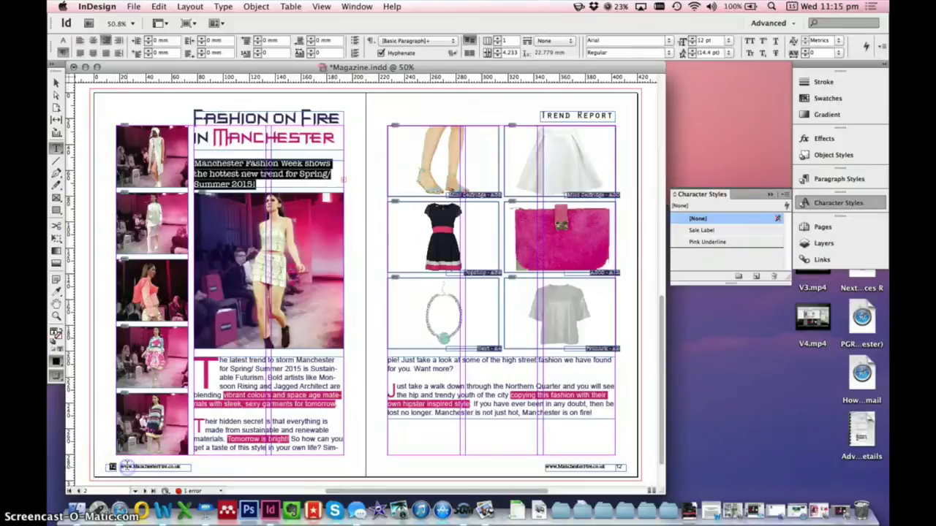
{"action": "left_click", "coordinate": [55, 85]}
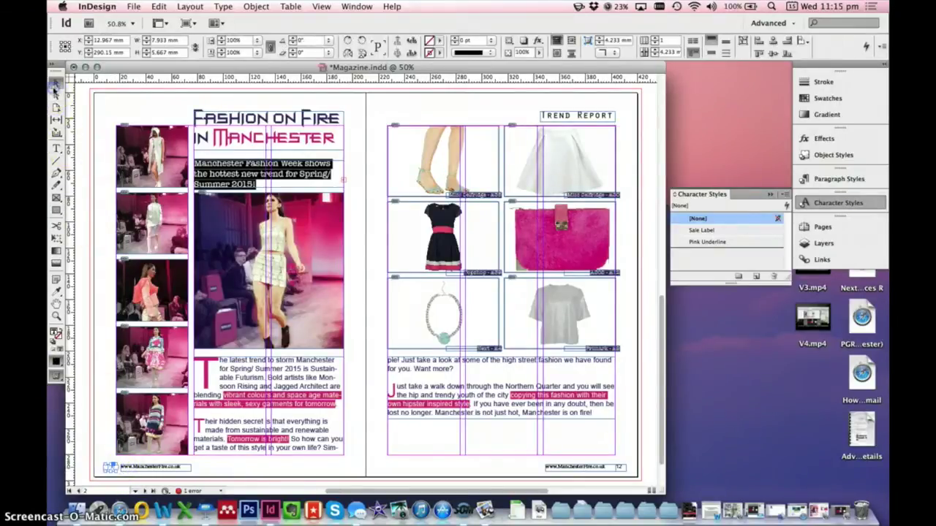
{"action": "left_click", "coordinate": [149, 152]}
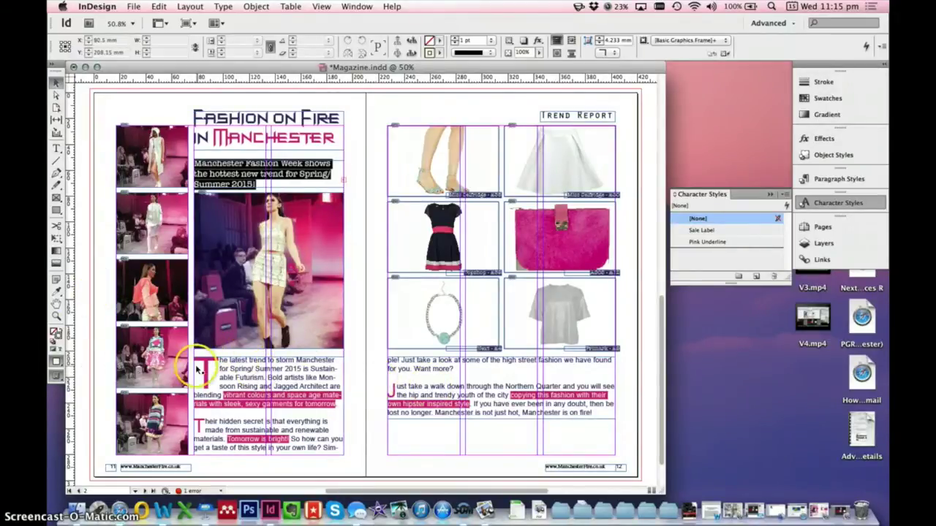
Preview the spread without guides and frame edges, with nothing selected
{"action": "left_click", "coordinate": [414, 365]}
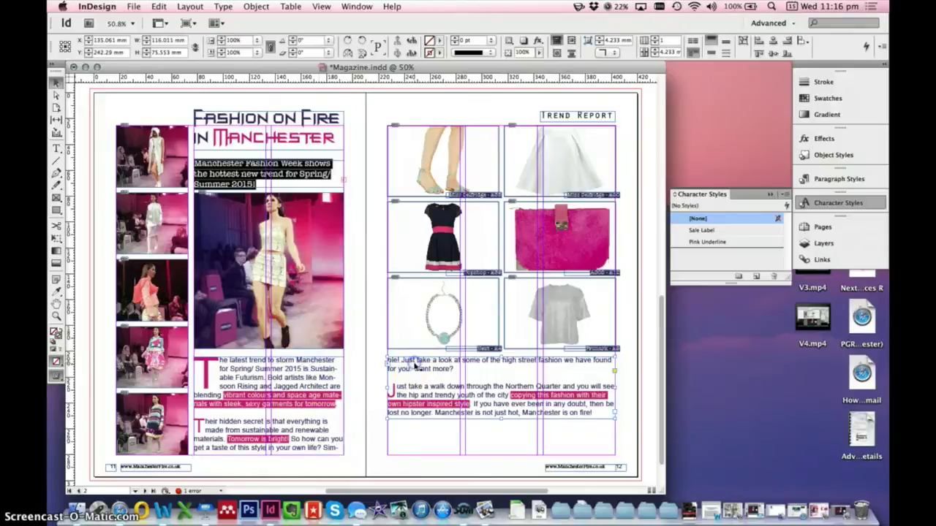
{"action": "left_click", "coordinate": [85, 327]}
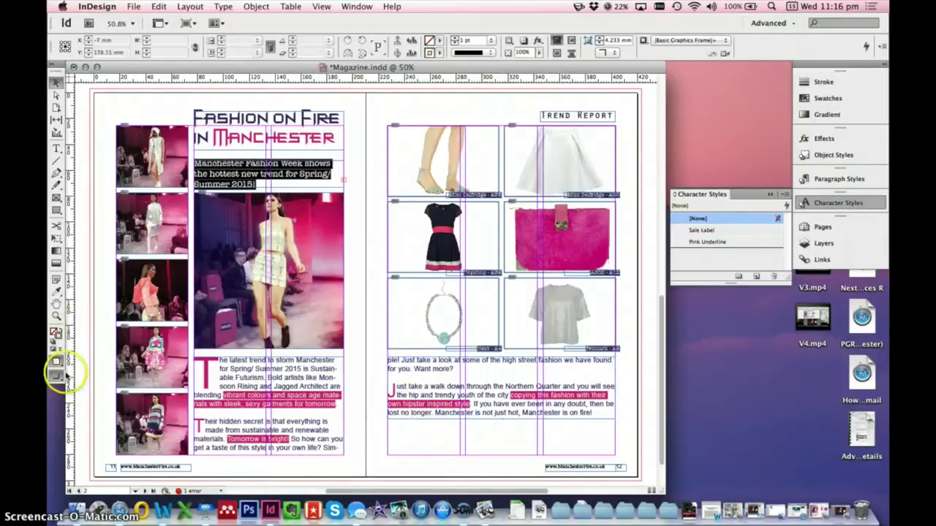
{"action": "left_click_drag", "start_coordinate": [57, 376], "coordinate": [85, 388]}
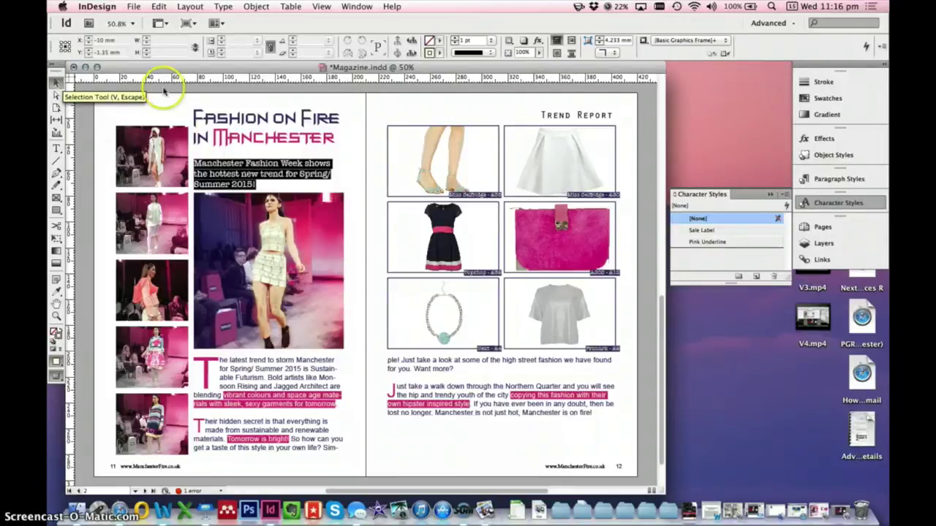
Move the "Fashion on Fire in Manchester" headline slightly down, closer to the highlighted intro paragraph
{"action": "left_click", "coordinate": [238, 176]}
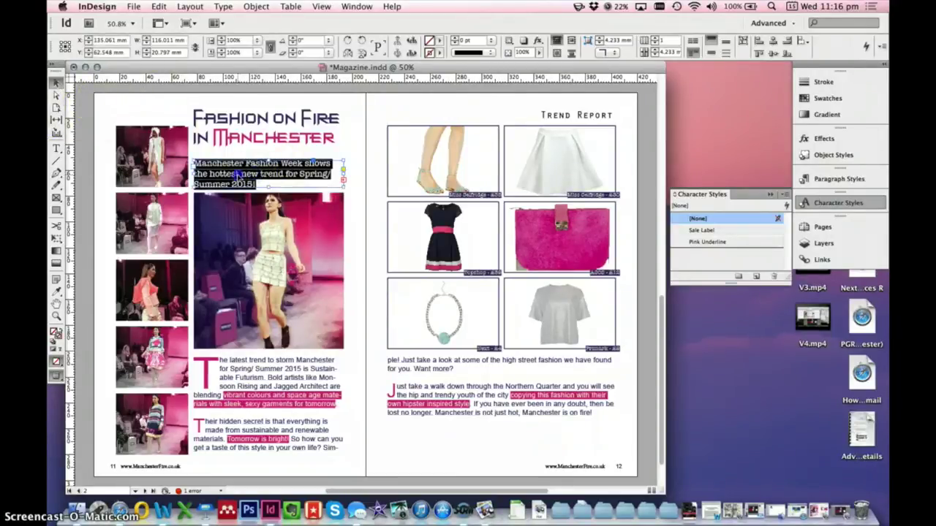
{"action": "left_click_drag", "start_coordinate": [238, 176], "coordinate": [237, 175]}
{"action": "left_click", "coordinate": [255, 144]}
{"action": "left_click_drag", "start_coordinate": [257, 137], "coordinate": [257, 144]}
{"action": "left_click", "coordinate": [332, 108]}
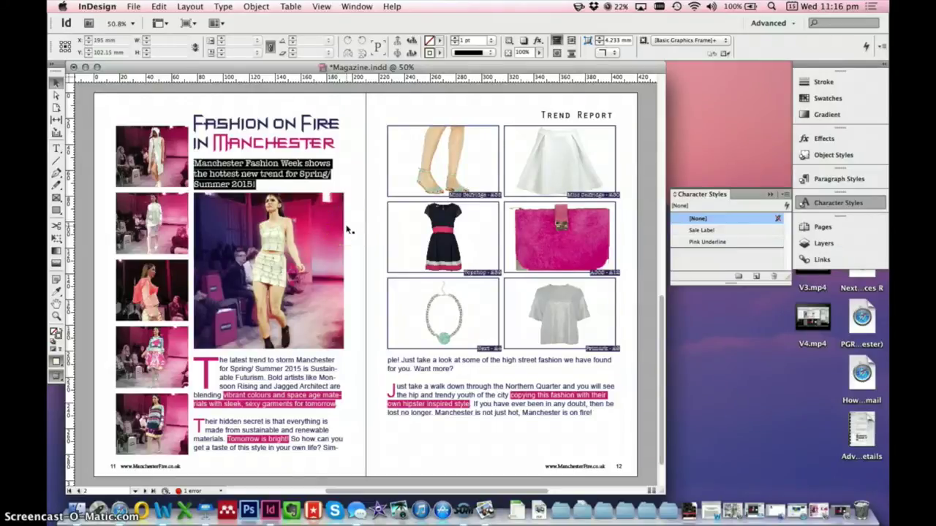
Move the "Trend Report" heading slightly down towards the product frames and right-align its text
{"action": "left_click_drag", "start_coordinate": [594, 116], "coordinate": [593, 118]}
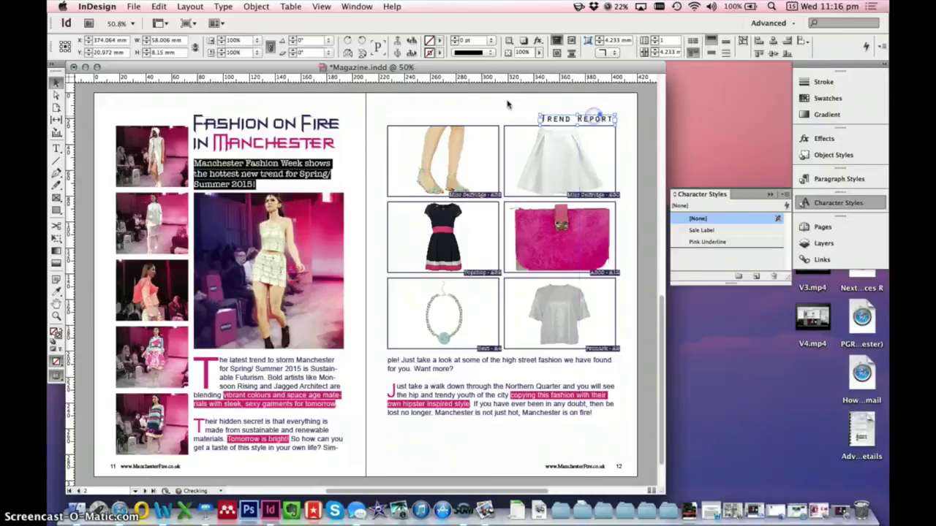
{"action": "left_click", "coordinate": [585, 122]}
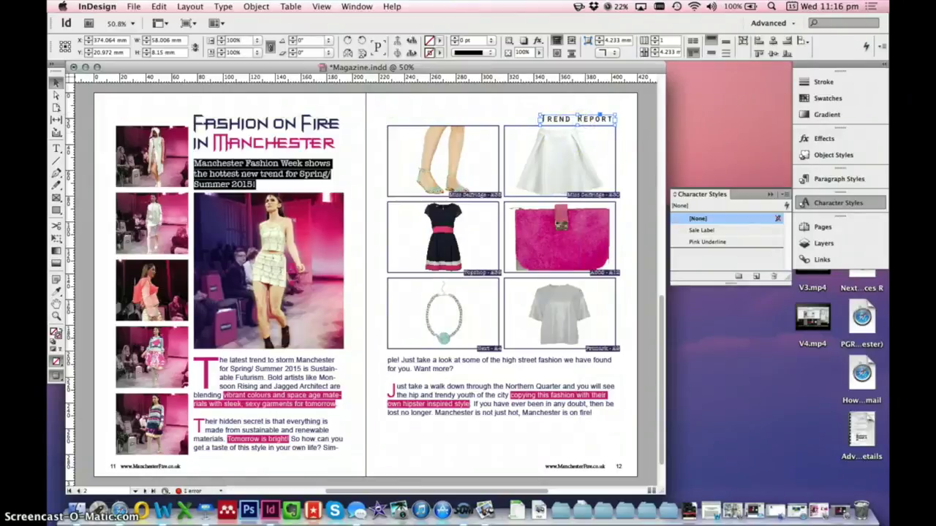
{"action": "left_click", "coordinate": [56, 149]}
{"action": "left_click", "coordinate": [564, 120]}
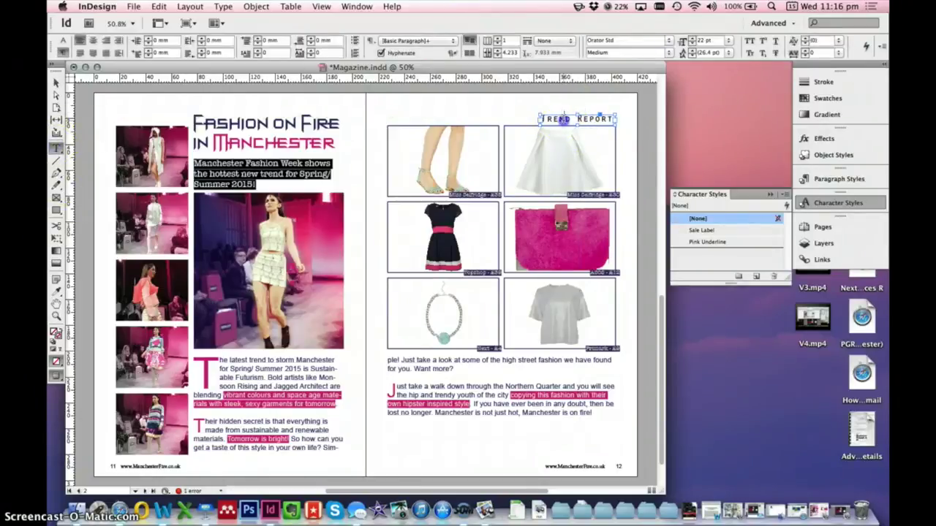
{"action": "left_click", "coordinate": [106, 41]}
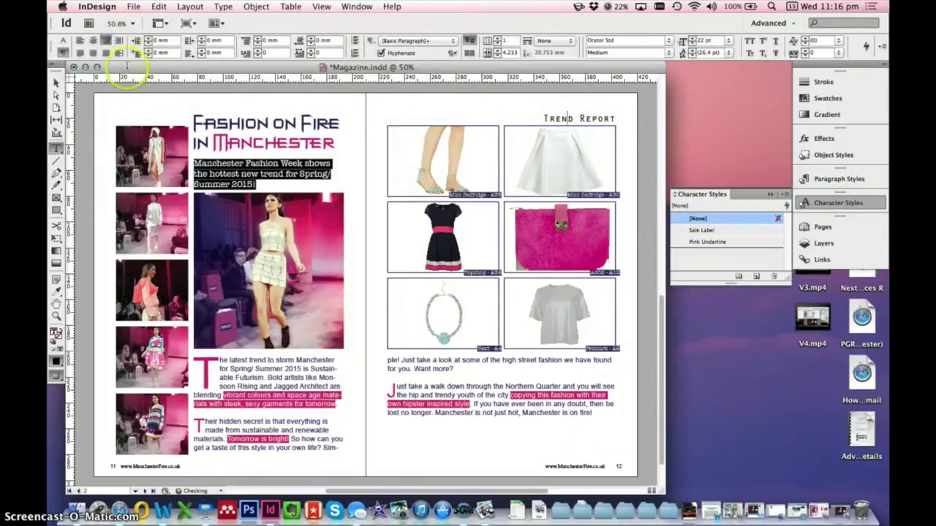
{"action": "left_click", "coordinate": [56, 82]}
{"action": "left_click", "coordinate": [120, 91]}
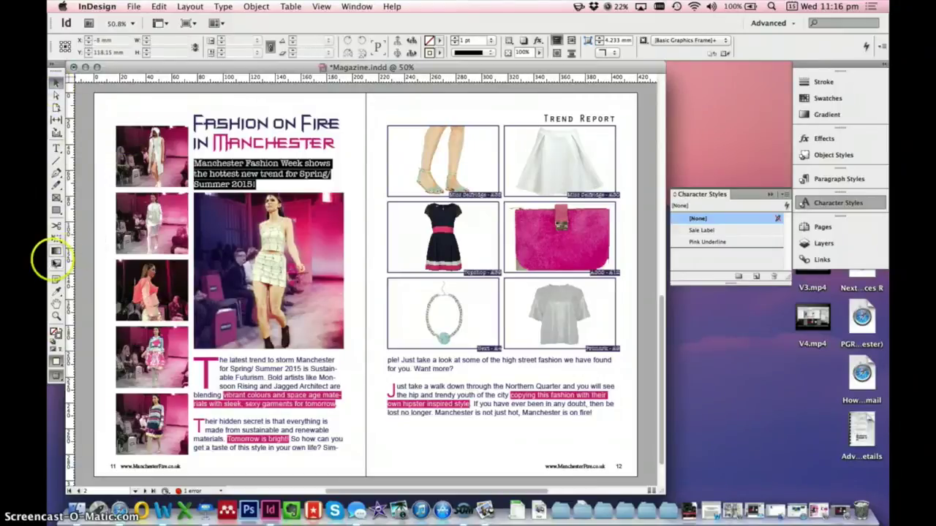
Return to the normal view with guides and rename Layer 1 as Text
{"action": "left_click_drag", "start_coordinate": [55, 376], "coordinate": [84, 380]}
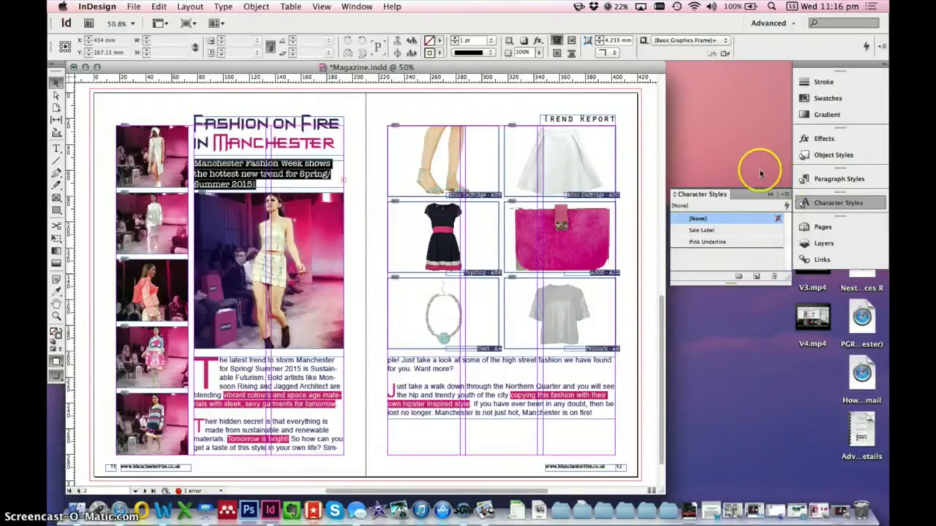
{"action": "left_click", "coordinate": [812, 244]}
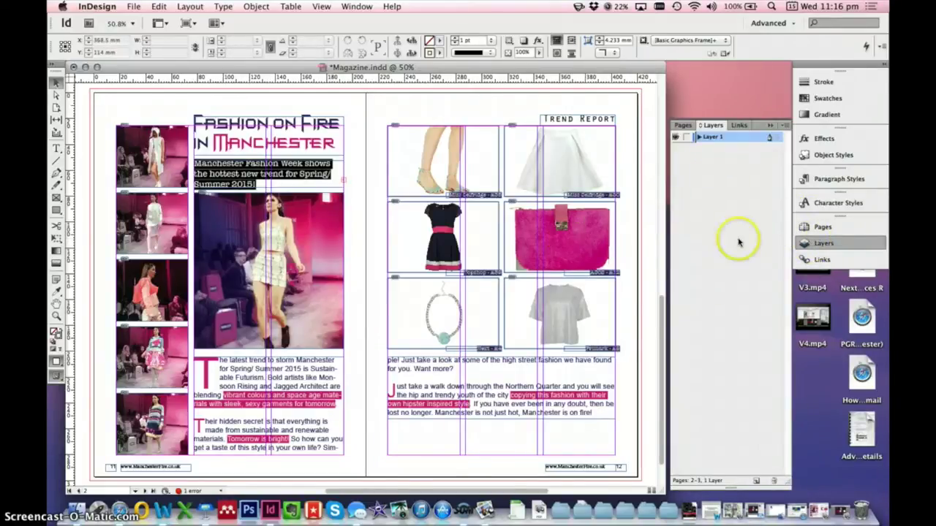
{"action": "double_click", "coordinate": [712, 140]}
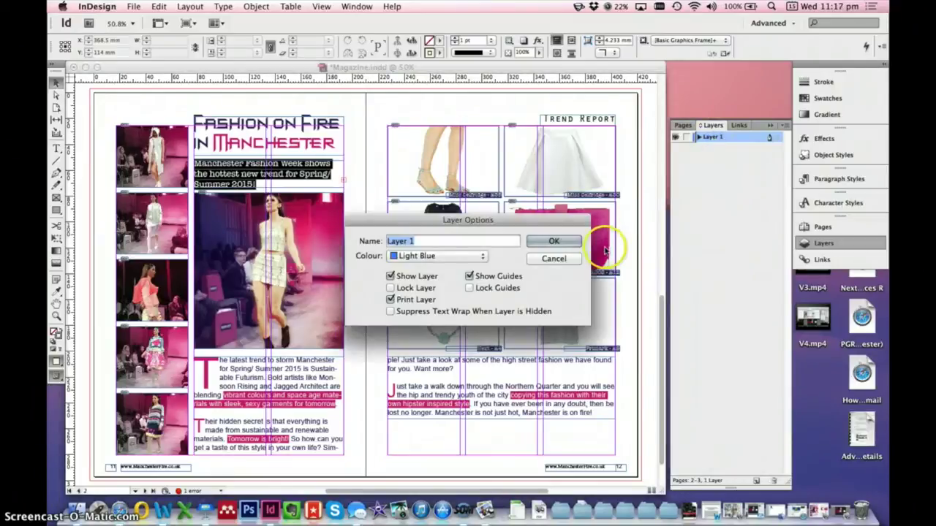
{"action": "left_click", "coordinate": [554, 259]}
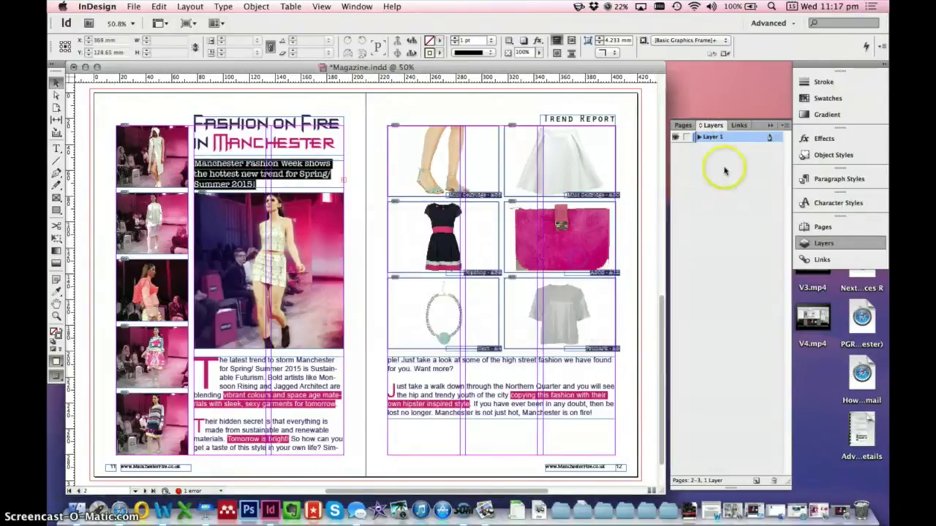
{"action": "double_click", "coordinate": [712, 139]}
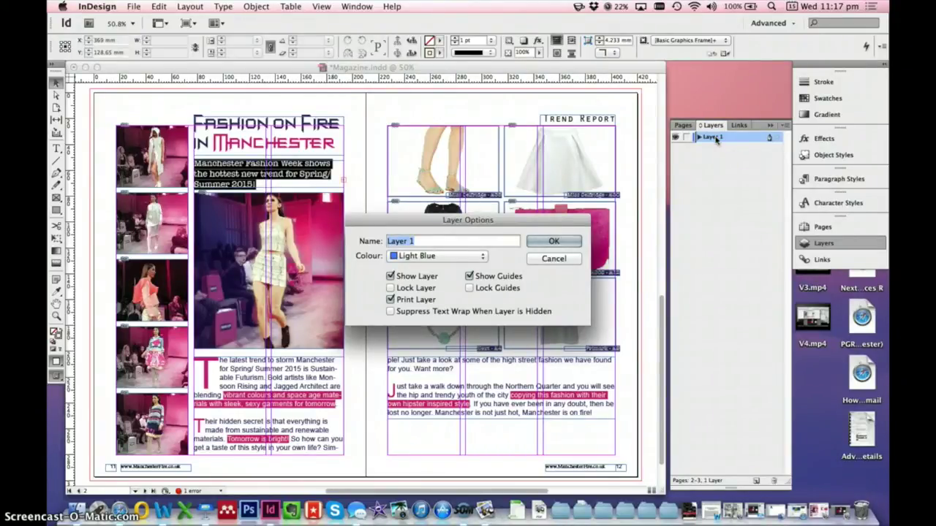
{"action": "left_click", "coordinate": [556, 241]}
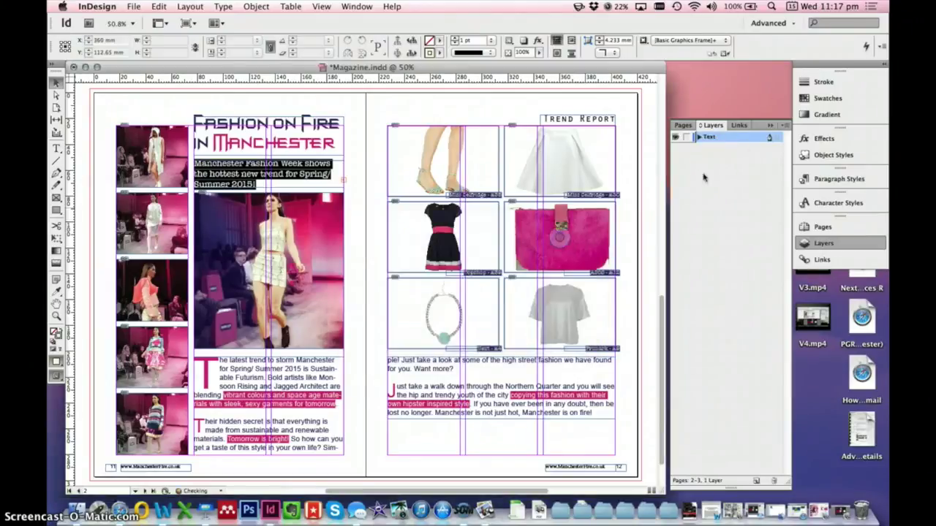
Create a second layer and name it Graphics
{"action": "left_click", "coordinate": [756, 483]}
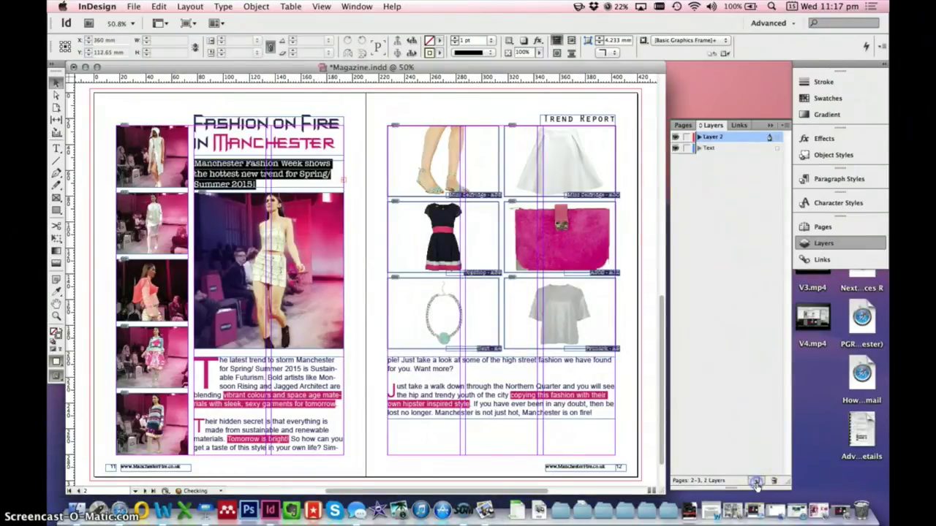
{"action": "double_click", "coordinate": [712, 140]}
{"action": "type", "text": "Graphics"}
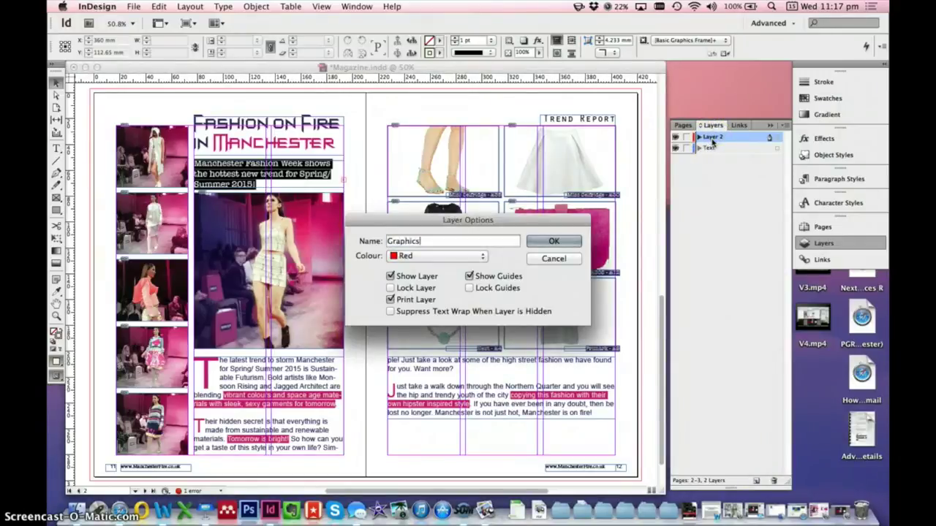
{"action": "key", "text": "Return"}
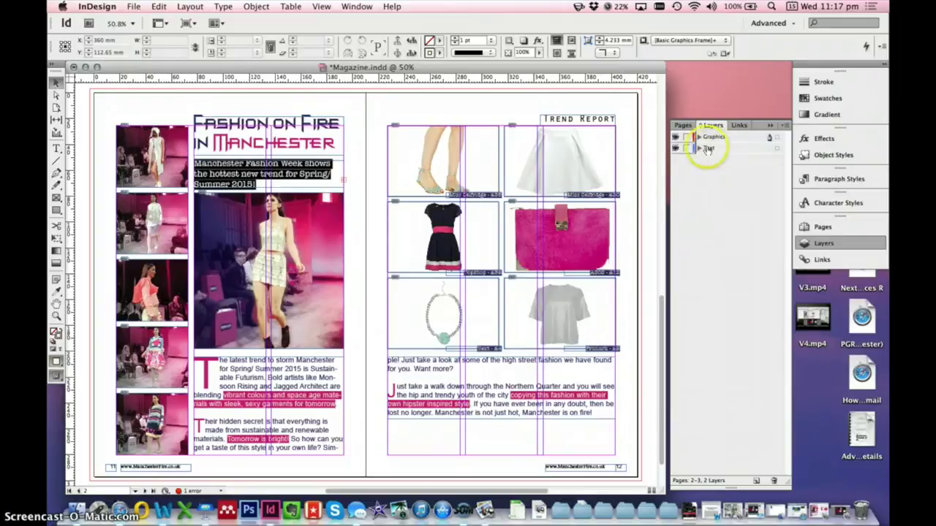
Move the five catwalk photos, IMG_1630.jpg through IMG_1604.png, from the Text layer into the Graphics layer
{"action": "left_click", "coordinate": [699, 147]}
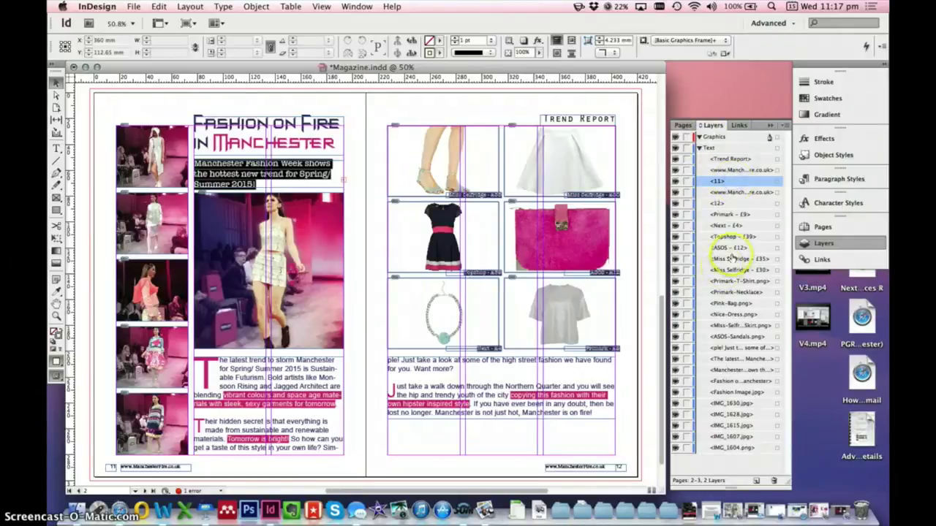
{"action": "left_click", "coordinate": [731, 403]}
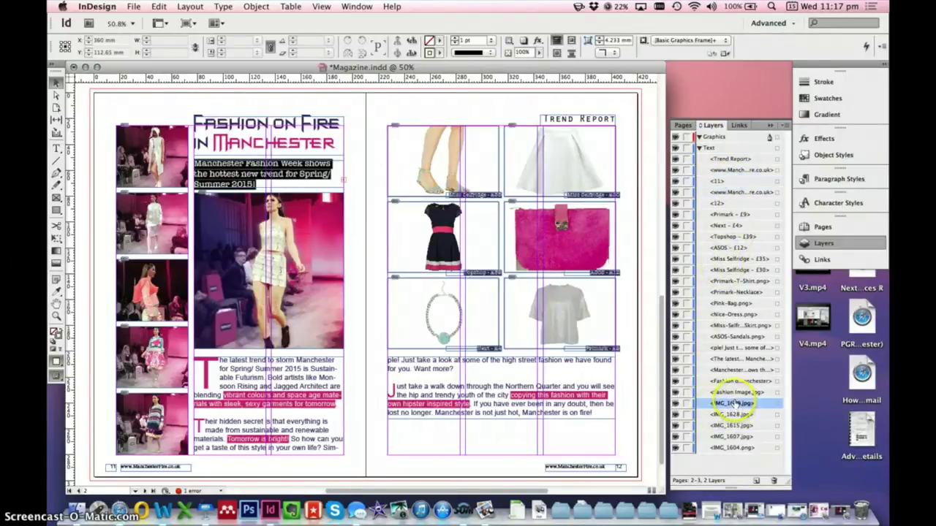
{"action": "left_click", "coordinate": [731, 448], "text": "shift"}
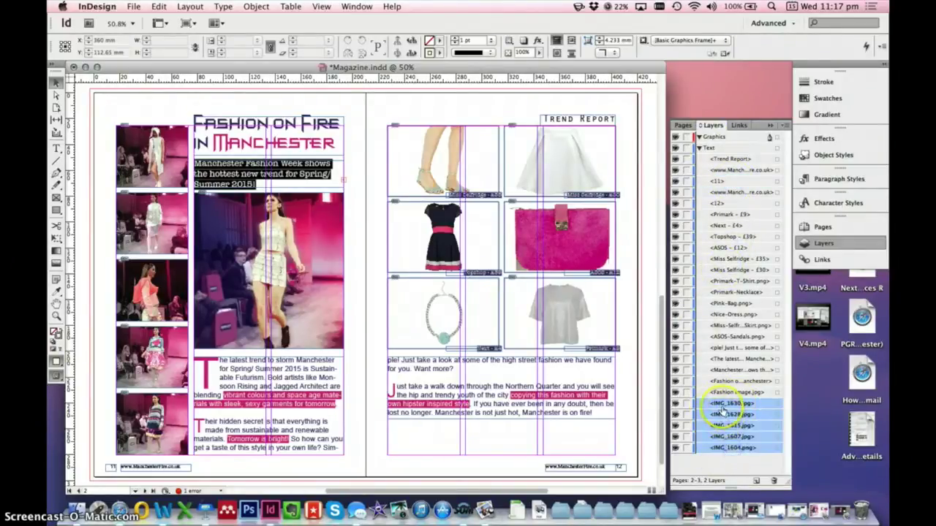
{"action": "left_click_drag", "start_coordinate": [718, 327], "coordinate": [714, 141]}
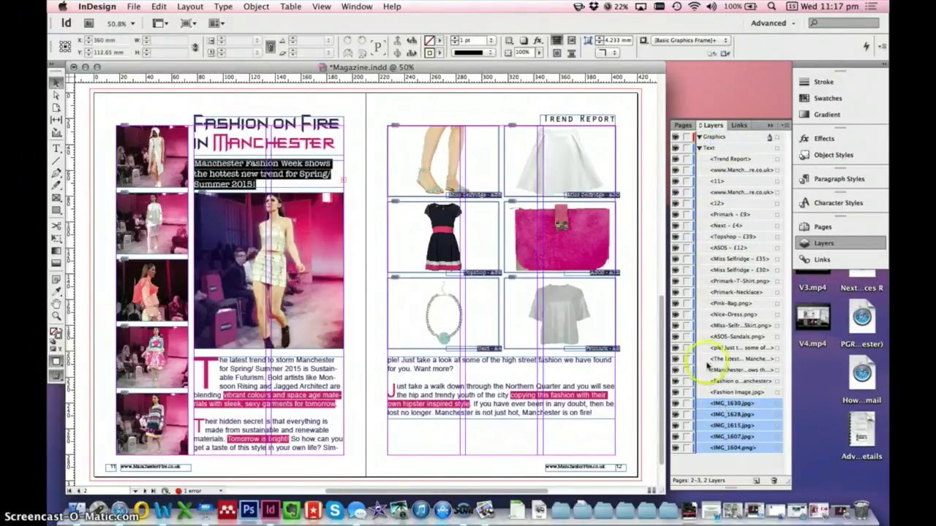
{"action": "left_click_drag", "start_coordinate": [718, 403], "coordinate": [715, 145]}
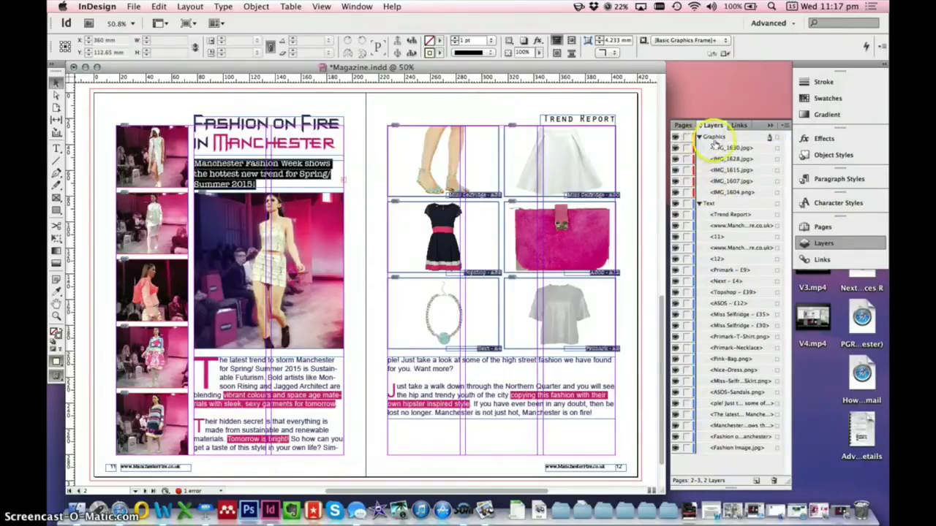
Hide and show the Graphics layer twice to check that it controls the catwalk photos
{"action": "left_click", "coordinate": [675, 138]}
{"action": "left_click", "coordinate": [675, 138]}
{"action": "left_click", "coordinate": [675, 138]}
{"action": "left_click", "coordinate": [675, 138]}
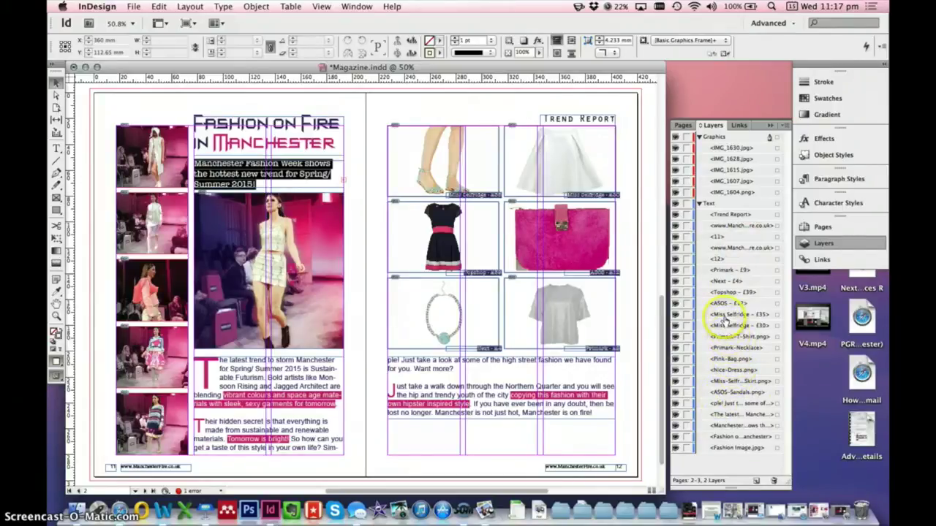
Move the six product images, Primark-T-Shirt.png through ASOS-Sandals.png, from the Text layer into the Graphics layer
{"action": "left_click", "coordinate": [729, 338]}
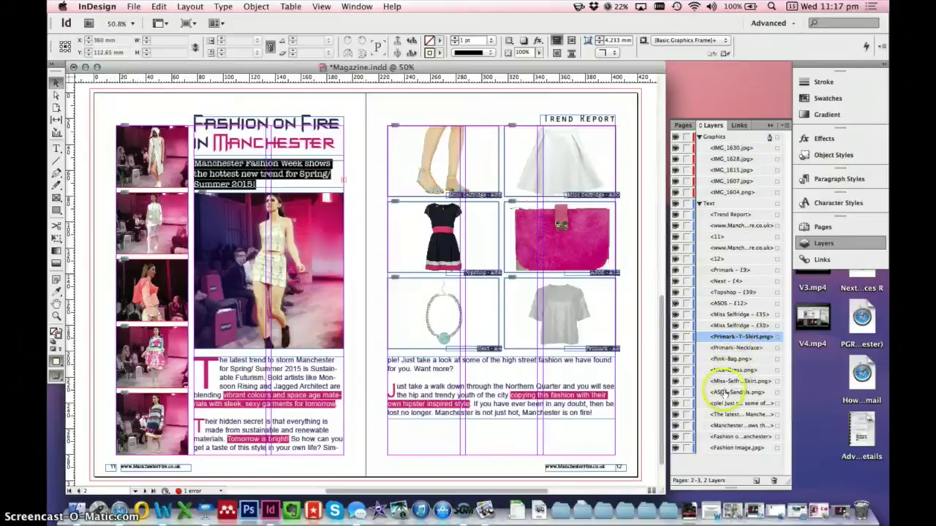
{"action": "left_click", "coordinate": [724, 393], "text": "shift"}
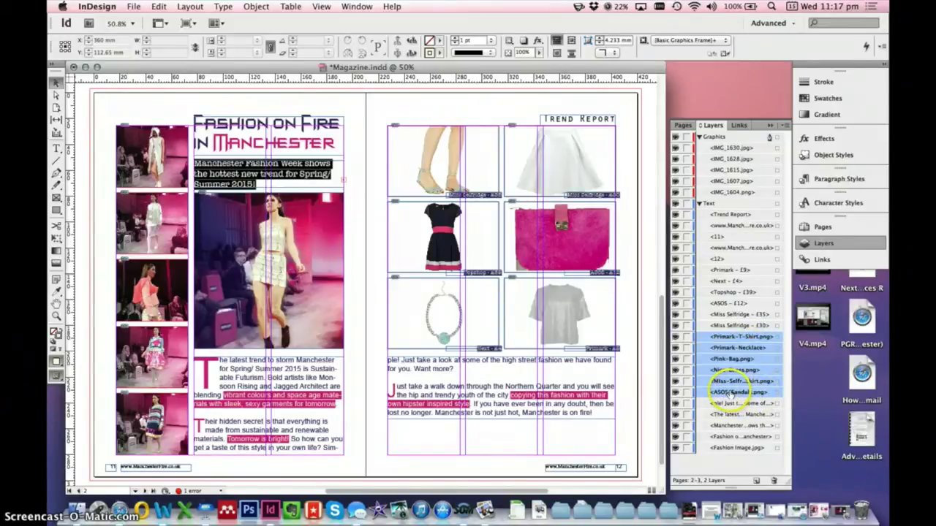
{"action": "left_click_drag", "start_coordinate": [731, 393], "coordinate": [737, 205]}
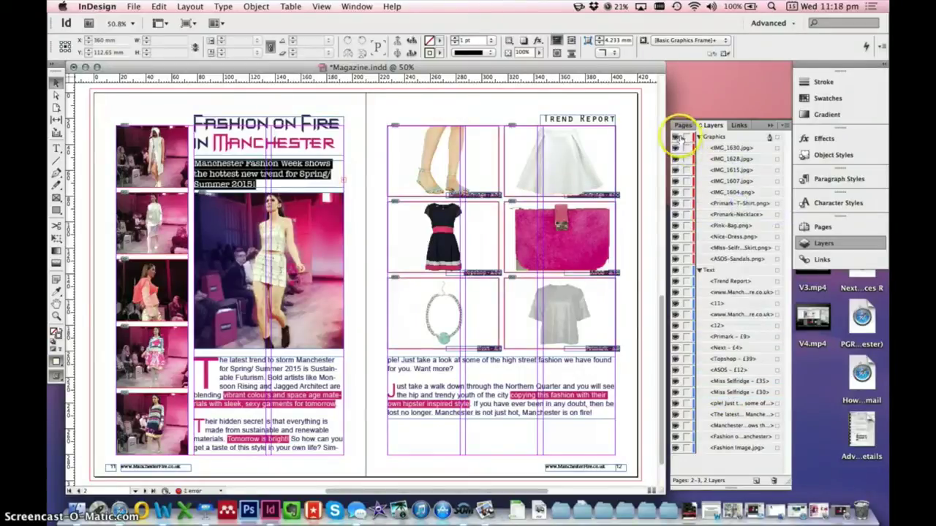
Toggle the Graphics layer's visibility off and on to check the added product images
{"action": "left_click", "coordinate": [677, 138]}
{"action": "left_click", "coordinate": [676, 138]}
{"action": "left_click", "coordinate": [677, 137]}
{"action": "left_click", "coordinate": [677, 137]}
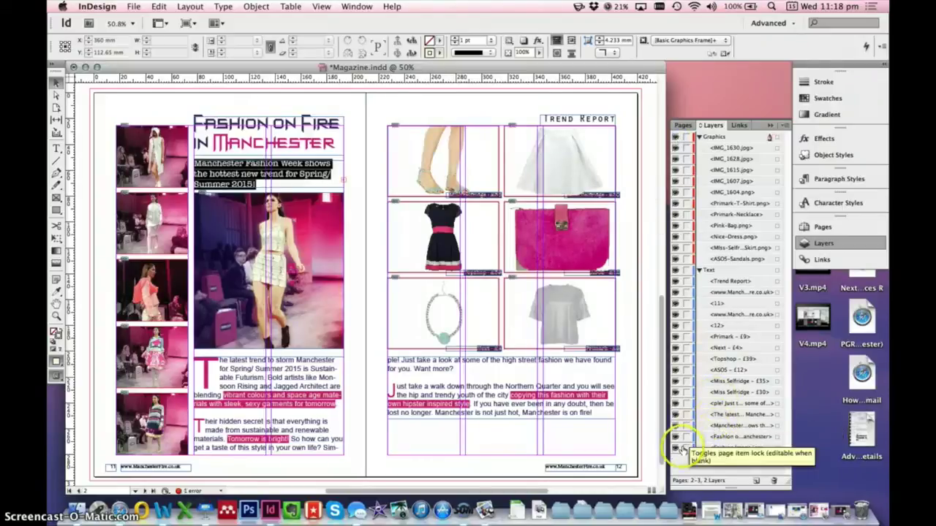
Move the main catwalk photo, Fashion Image.jpg, from the Text layer into the Graphics layer
{"action": "left_click", "coordinate": [676, 447]}
{"action": "left_click", "coordinate": [676, 448]}
{"action": "left_click", "coordinate": [724, 449]}
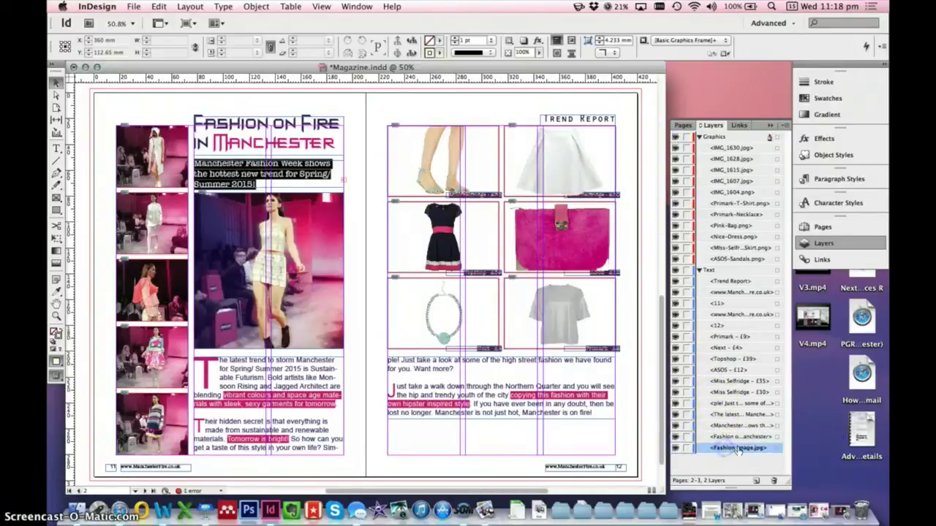
{"action": "left_click_drag", "start_coordinate": [728, 384], "coordinate": [726, 268]}
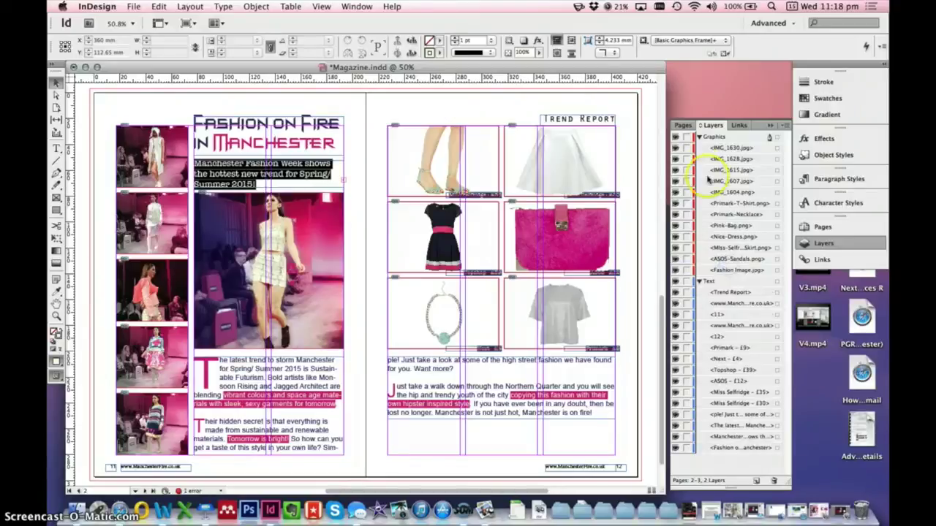
Hide and show the Graphics layer three times to check its images, and collapse the Graphics and Text layers' contents
{"action": "left_click", "coordinate": [676, 138]}
{"action": "left_click", "coordinate": [676, 137]}
{"action": "left_click", "coordinate": [675, 137]}
{"action": "left_click", "coordinate": [676, 137]}
{"action": "left_click", "coordinate": [676, 137]}
{"action": "left_click", "coordinate": [675, 137]}
{"action": "left_click", "coordinate": [699, 137]}
{"action": "left_click", "coordinate": [699, 148]}
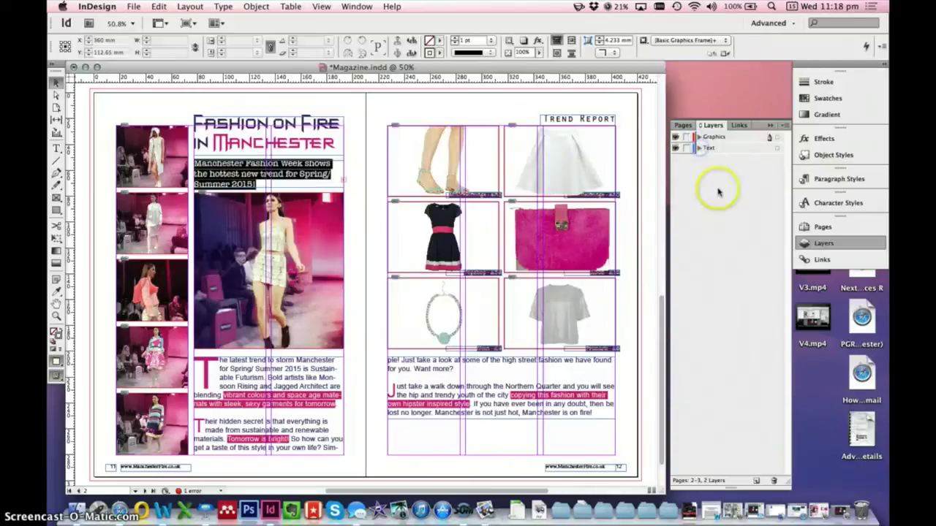
Create a new layer, place it below the Text layer and name it Backgrounds
{"action": "left_click", "coordinate": [757, 481]}
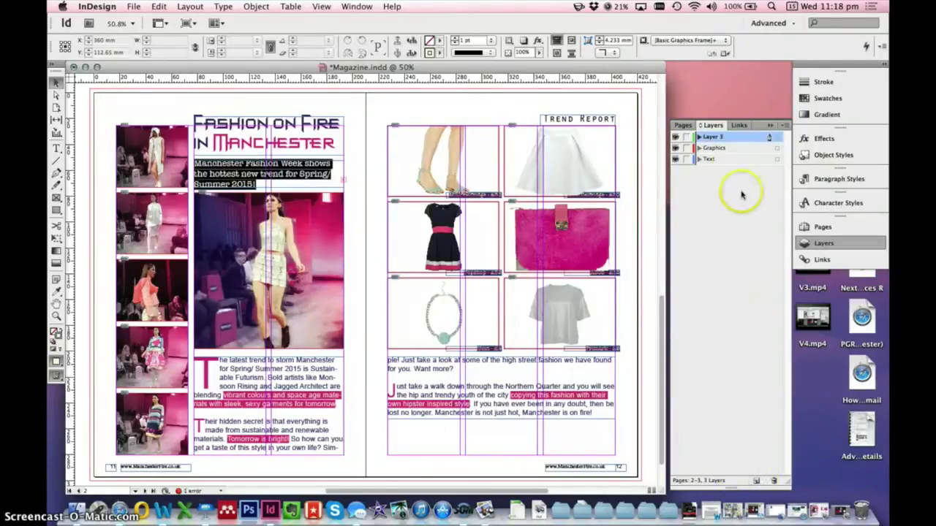
{"action": "left_click_drag", "start_coordinate": [713, 147], "coordinate": [698, 165]}
{"action": "double_click", "coordinate": [702, 160]}
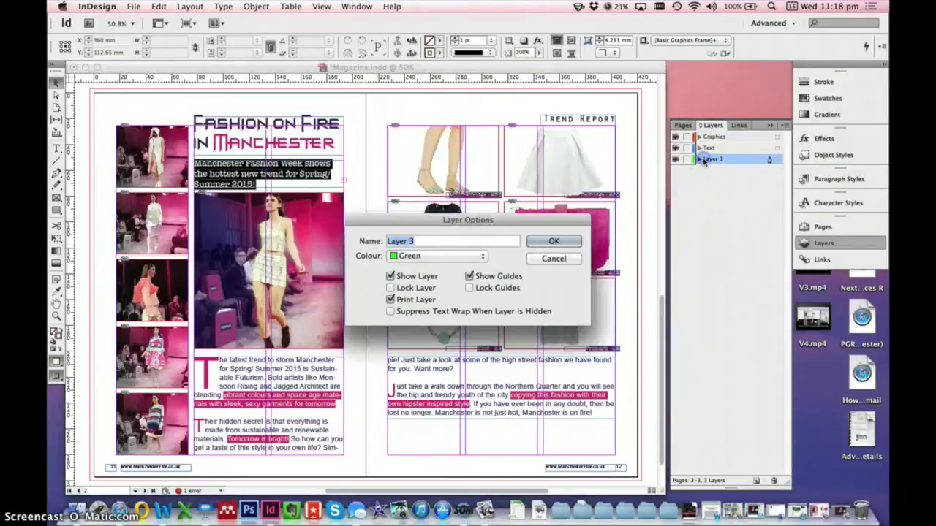
{"action": "type", "text": "Back"}
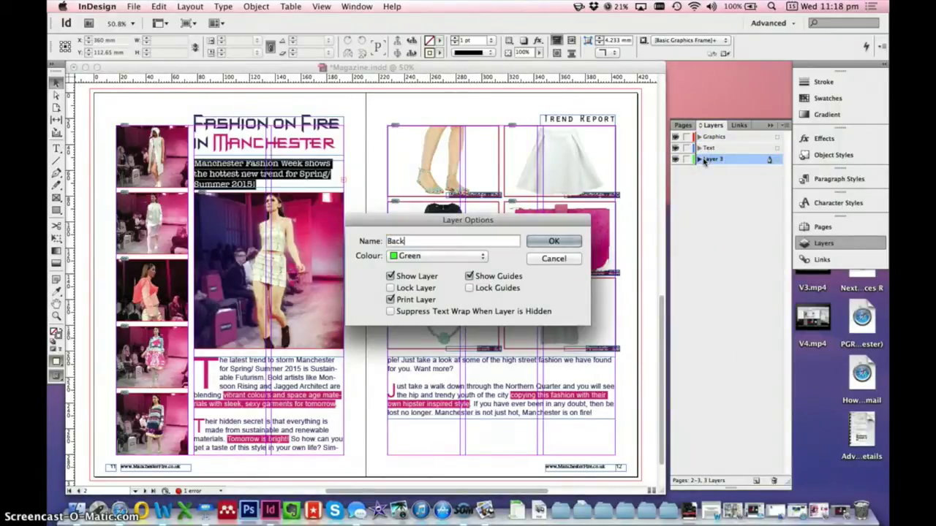
{"action": "key", "text": "Return"}
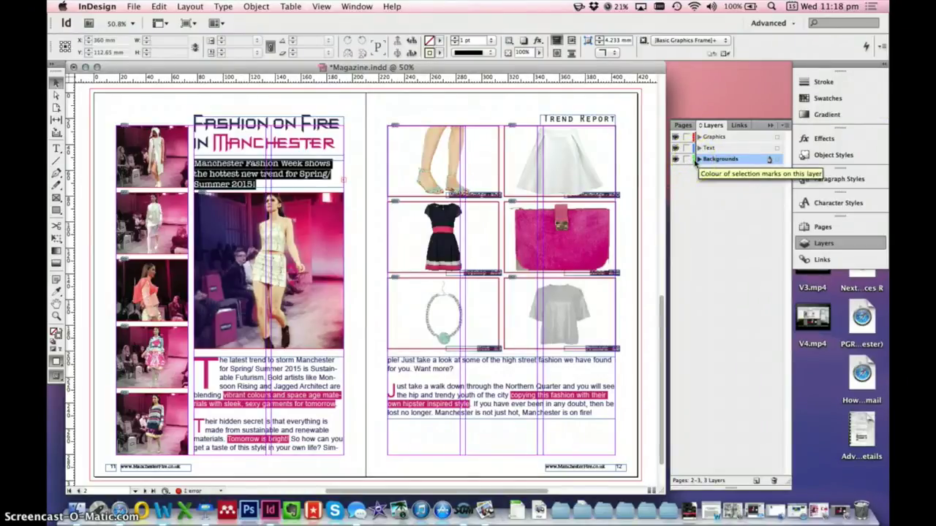
{"action": "left_click", "coordinate": [698, 160]}
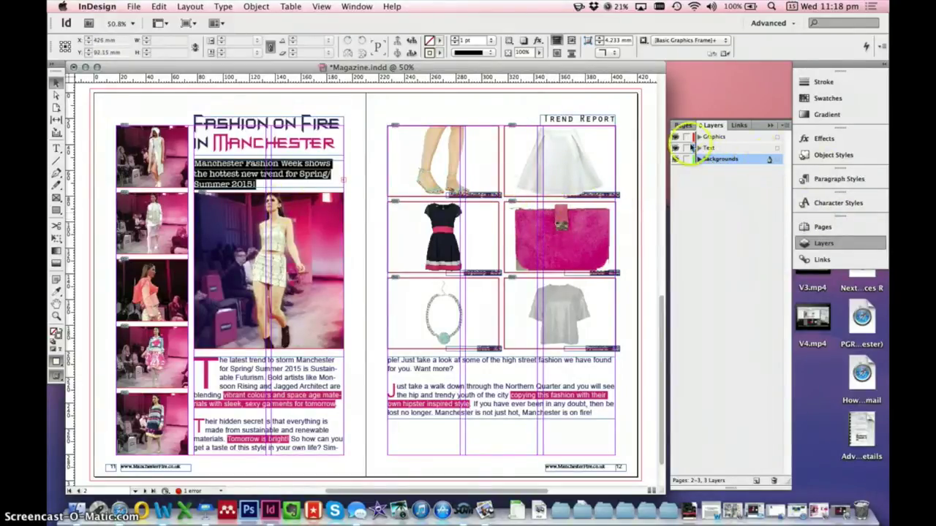
Move the Text layer above the Graphics layer and make Backgrounds the active layer
{"action": "left_click", "coordinate": [725, 149]}
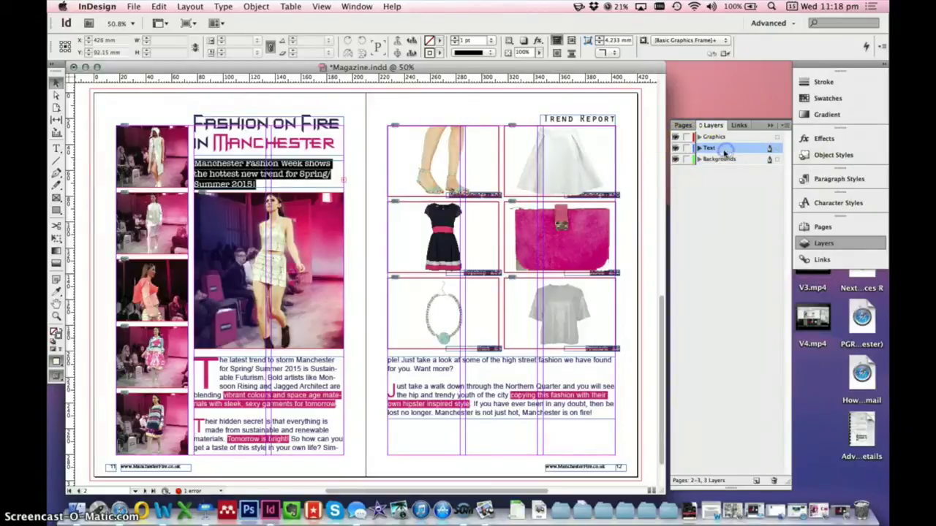
{"action": "left_click_drag", "start_coordinate": [706, 148], "coordinate": [706, 134]}
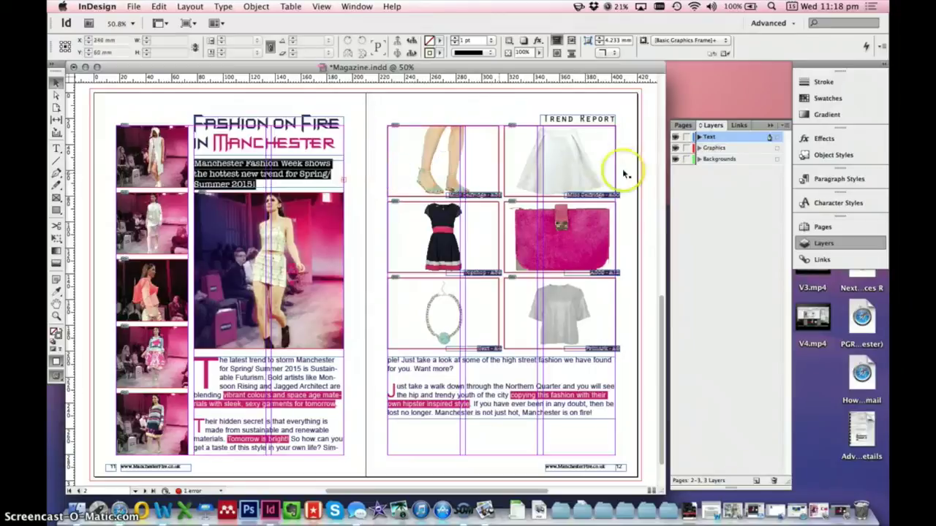
{"action": "left_click", "coordinate": [709, 148]}
{"action": "left_click", "coordinate": [713, 159]}
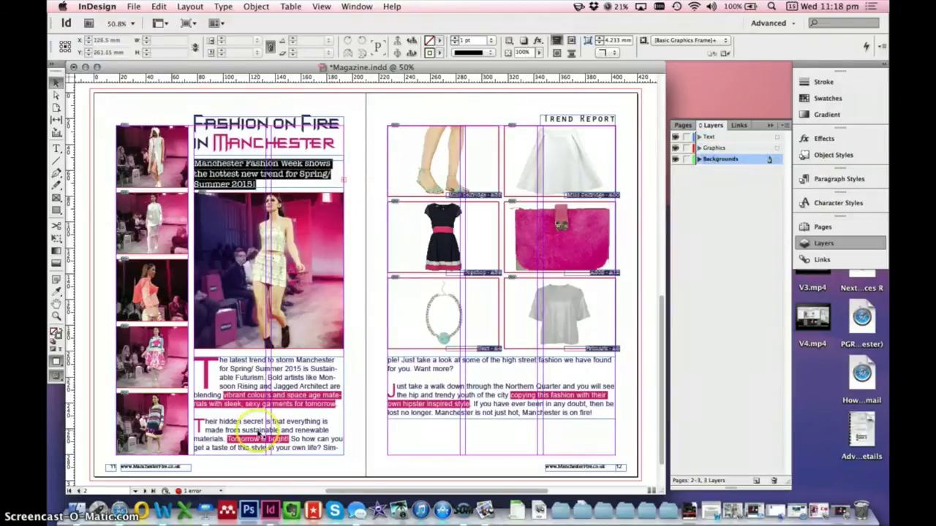
Shrink the article text frame on page 11 to about 92.5 by 59.5 mm and shift it slightly down
{"action": "left_click", "coordinate": [199, 361]}
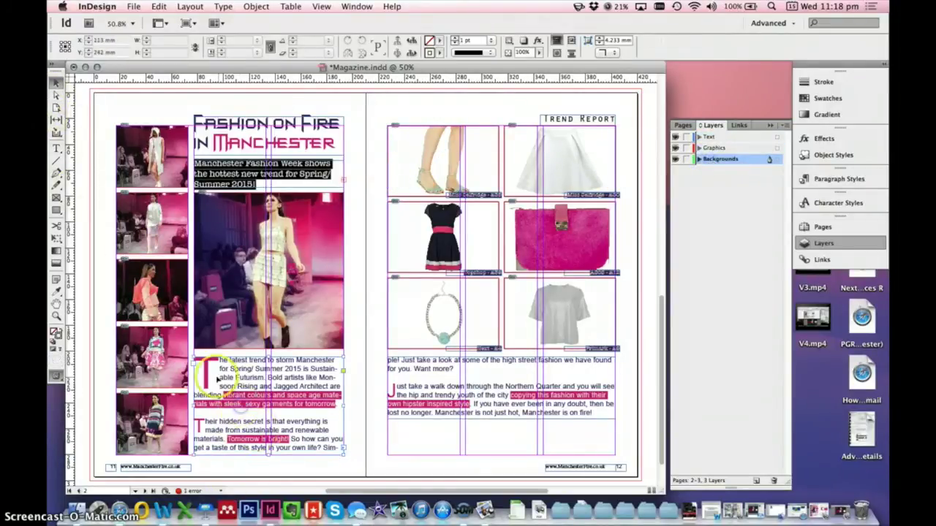
{"action": "mouse_move", "coordinate": [195, 359]}
{"action": "left_mouse_down"}
{"action": "mouse_move", "coordinate": [224, 378]}
{"action": "mouse_move", "coordinate": [201, 356]}
{"action": "left_mouse_up"}
{"action": "left_click", "coordinate": [341, 453]}
{"action": "left_click_drag", "start_coordinate": [342, 454], "coordinate": [321, 428]}
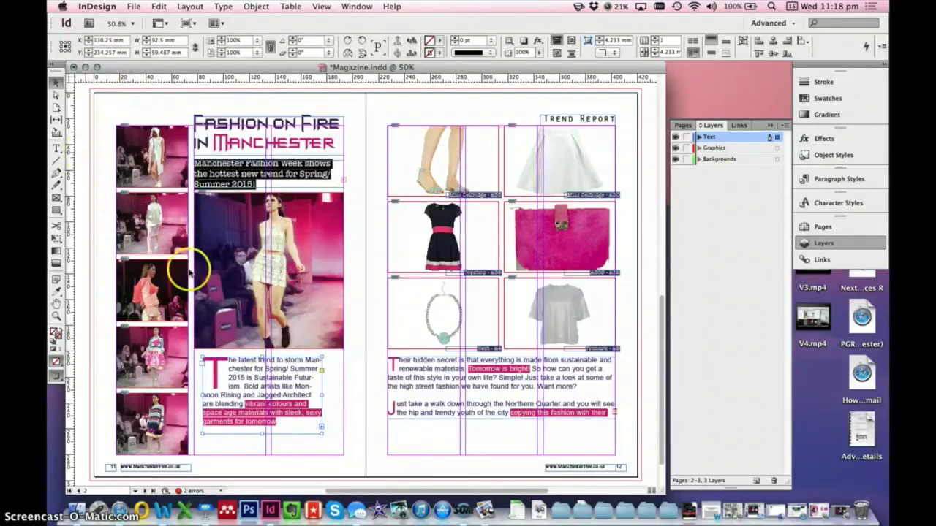
{"action": "left_click_drag", "start_coordinate": [244, 368], "coordinate": [245, 379]}
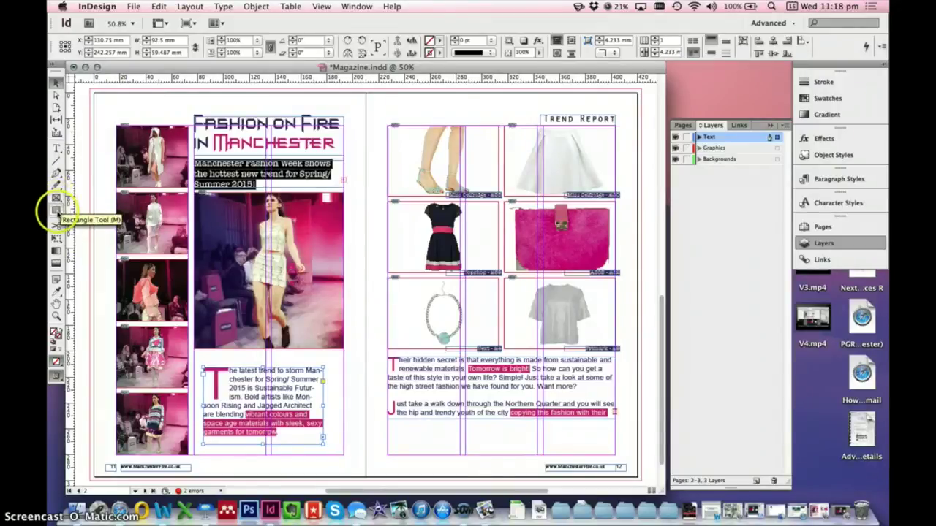
Draw a rectangle about 116 by 75.5 mm around the page 11 article text, with stroke colour R=46 G=36 B=89, and deselect it
{"action": "left_click", "coordinate": [58, 212]}
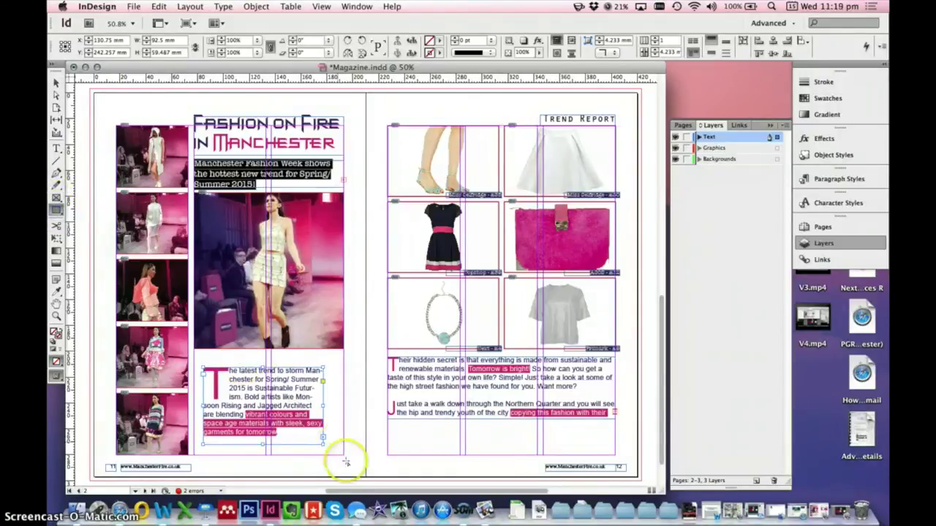
{"action": "left_click_drag", "start_coordinate": [341, 455], "coordinate": [193, 356]}
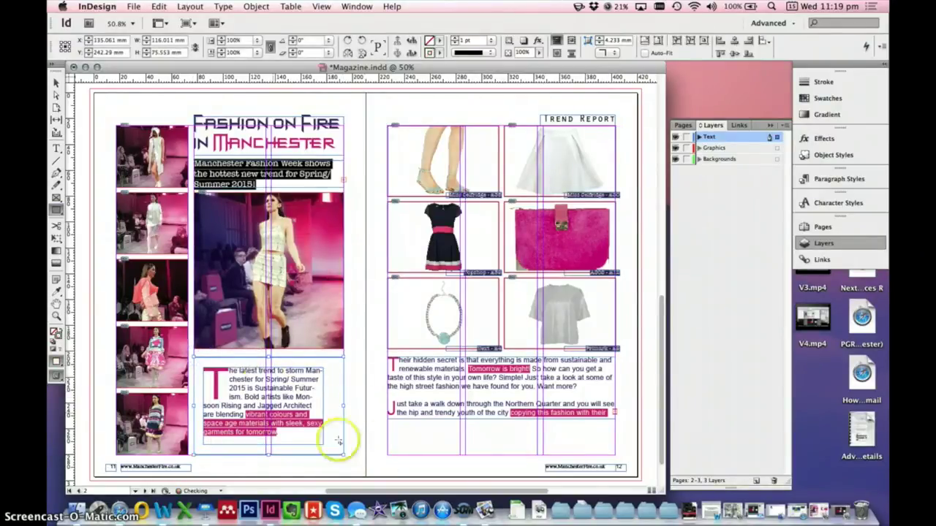
{"action": "left_click", "coordinate": [440, 55]}
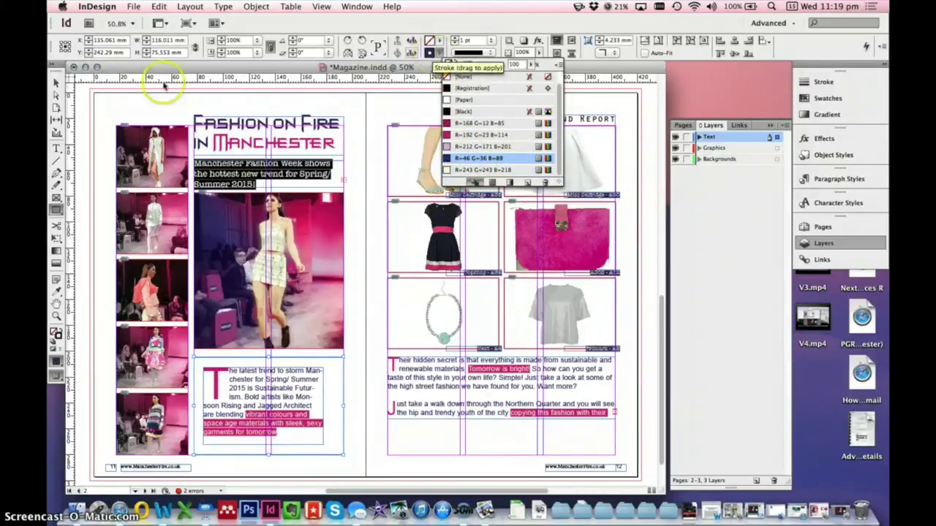
{"action": "left_click", "coordinate": [56, 83]}
{"action": "left_click", "coordinate": [109, 109]}
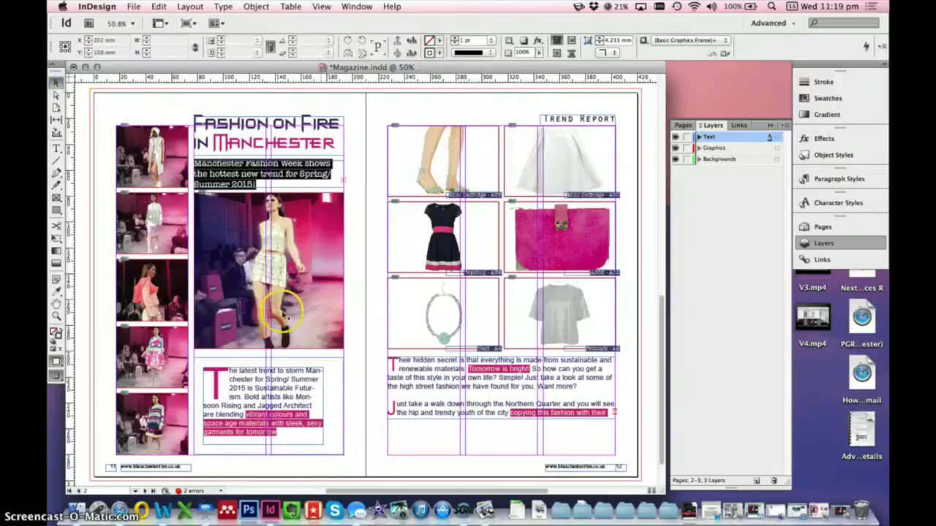
{"action": "left_click_drag", "start_coordinate": [77, 384], "coordinate": [84, 392]}
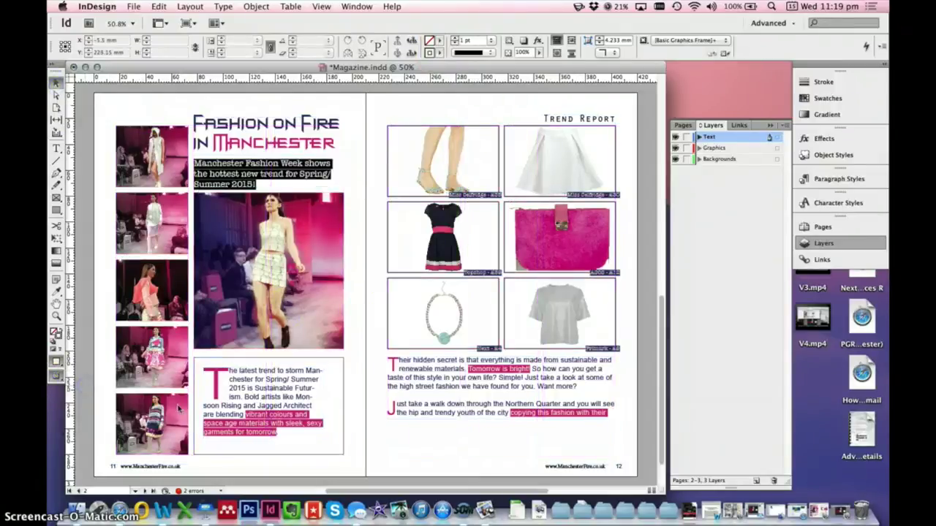
Set the outline of the rectangle around the page 11 article text to a 2 pt solid stroke
{"action": "left_click", "coordinate": [344, 383]}
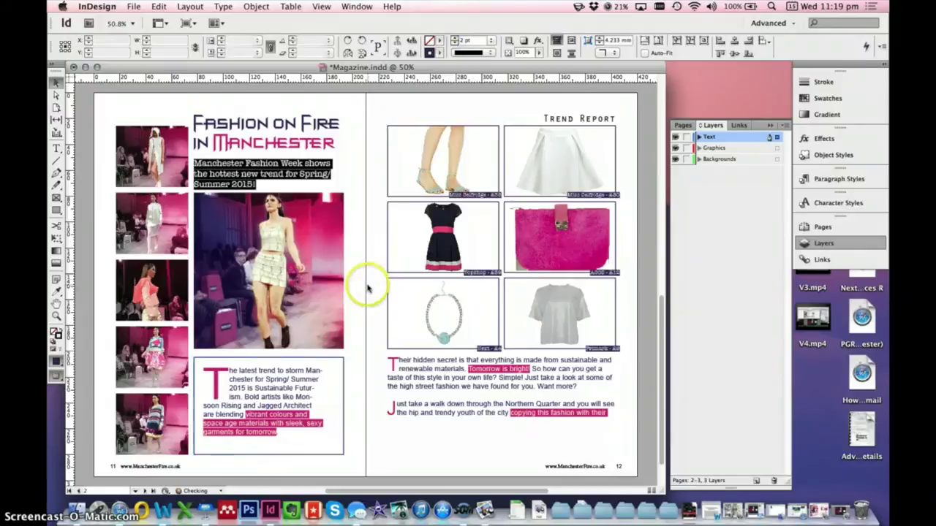
{"action": "left_click", "coordinate": [335, 381]}
{"action": "left_click", "coordinate": [348, 389]}
{"action": "left_click", "coordinate": [345, 377]}
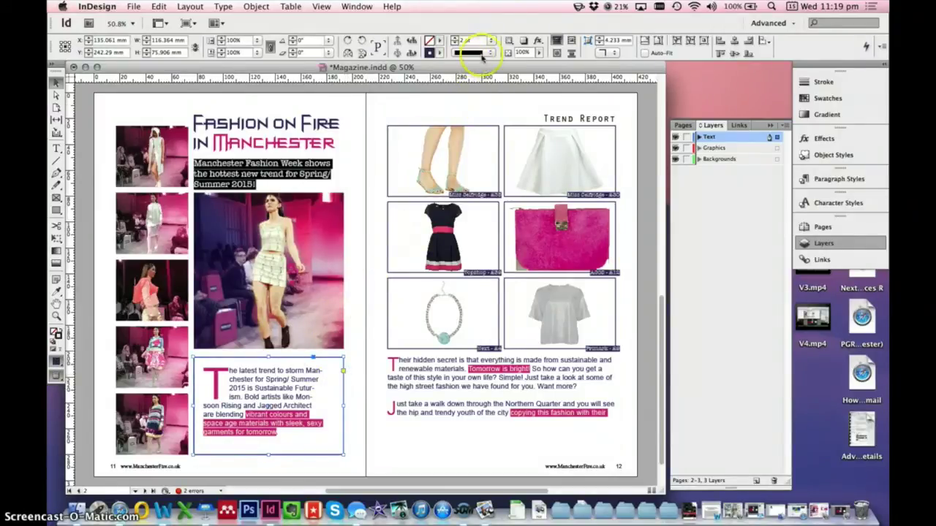
{"action": "left_click", "coordinate": [491, 56]}
{"action": "left_click", "coordinate": [475, 64]}
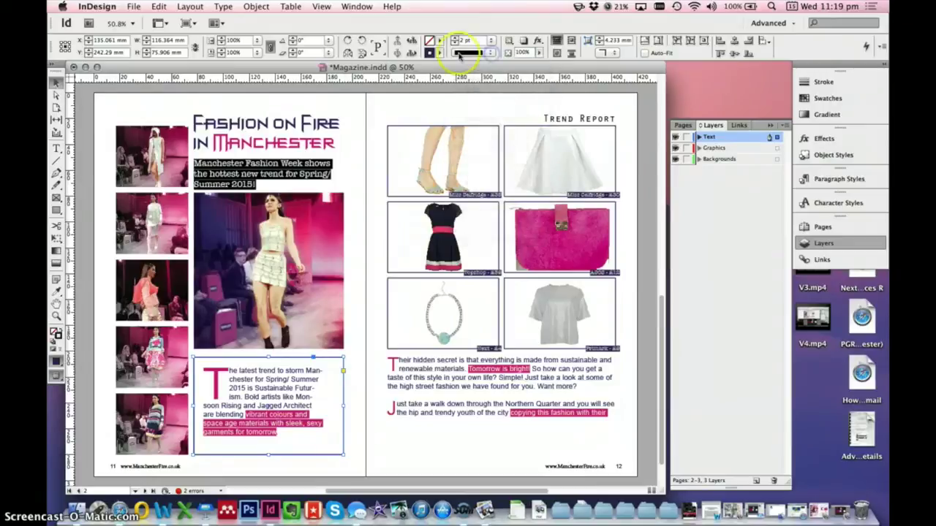
Round the corners of the rectangle around the page 11 article text to a 6 mm radius
{"action": "left_click", "coordinate": [341, 372]}
{"action": "left_click_drag", "start_coordinate": [338, 357], "coordinate": [333, 358]}
{"action": "left_click", "coordinate": [328, 376]}
Reposition the page 11 article text frame and enlarge it to about 110.5 by 70 mm inside the rounded box
{"action": "left_click_drag", "start_coordinate": [273, 384], "coordinate": [262, 369]}
{"action": "left_click", "coordinate": [318, 435]}
{"action": "left_click_drag", "start_coordinate": [318, 438], "coordinate": [340, 451]}
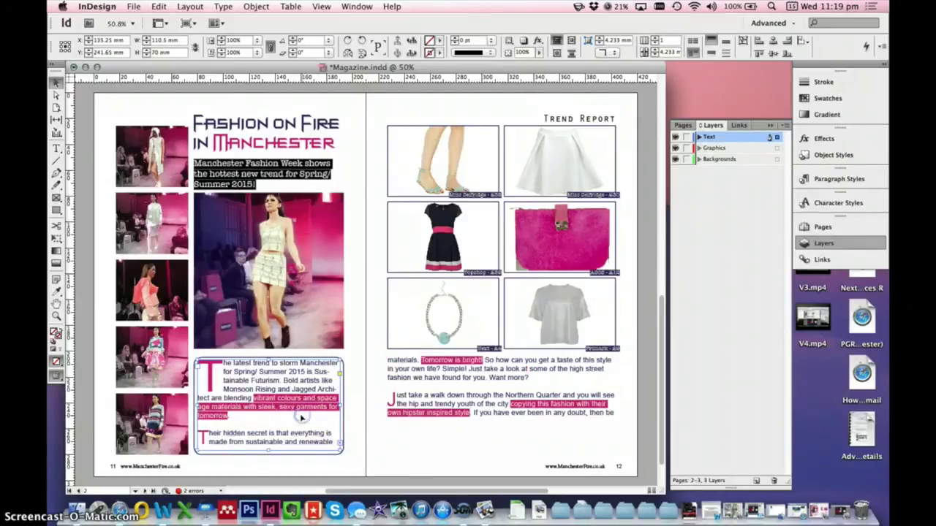
Resize the article text frame on page 12 to about 122 by 48 mm
{"action": "left_click", "coordinate": [509, 399]}
{"action": "left_click_drag", "start_coordinate": [382, 361], "coordinate": [406, 369]}
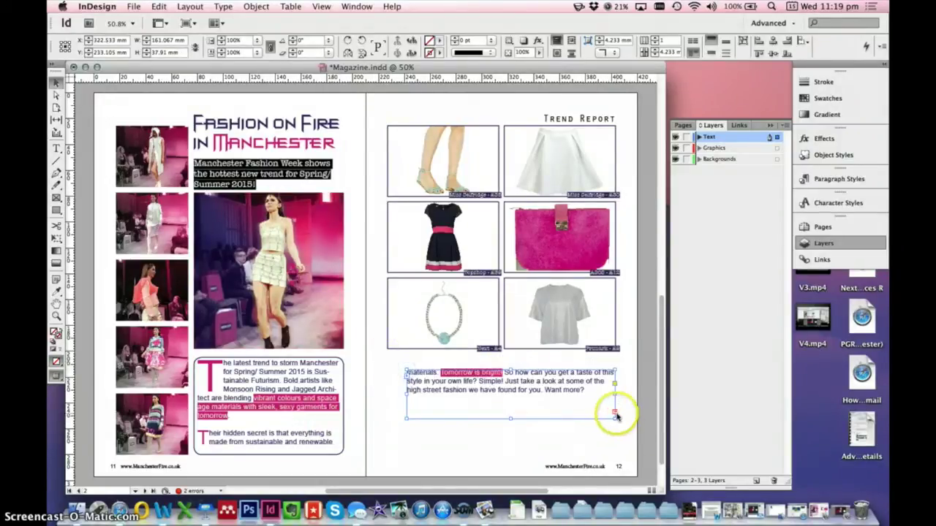
{"action": "left_click_drag", "start_coordinate": [615, 419], "coordinate": [565, 430]}
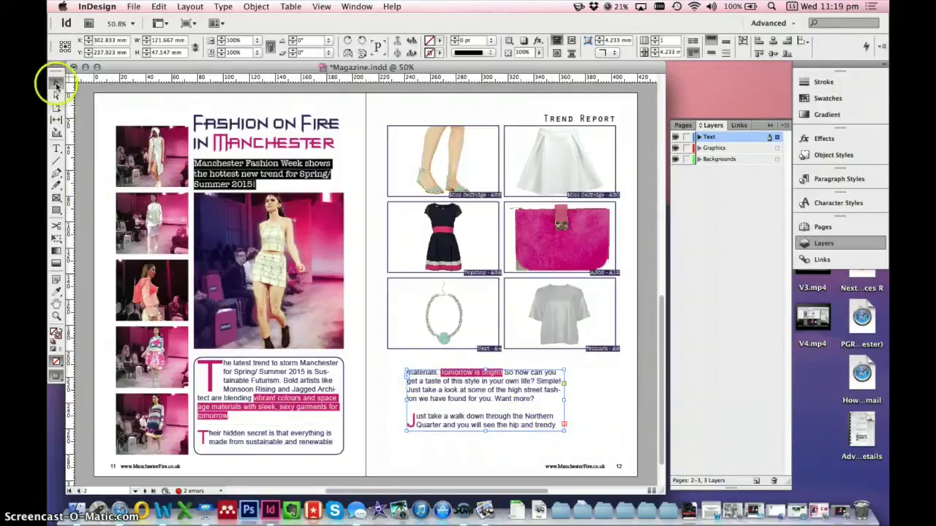
Copy the rounded box from page 11, place the copy around the page 12 text and widen it to the product grid's width
{"action": "left_click", "coordinate": [345, 443]}
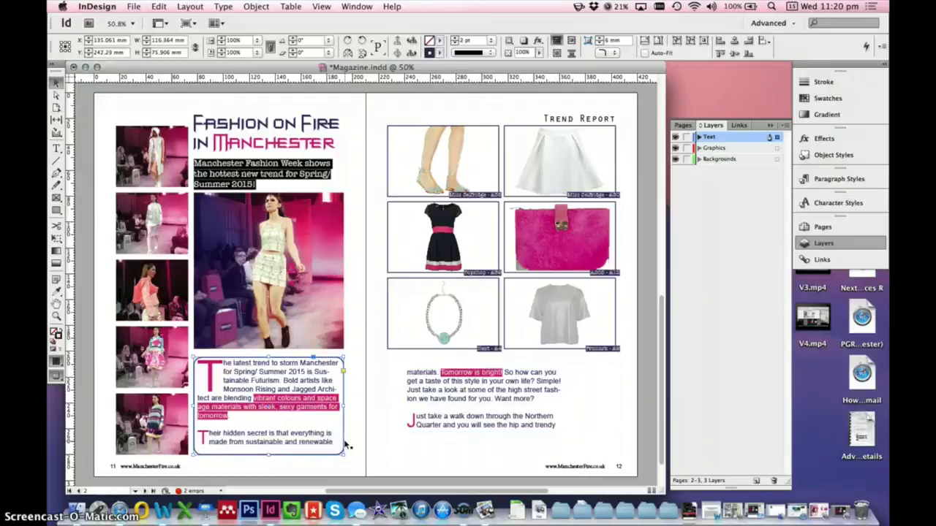
{"action": "left_click", "coordinate": [385, 429]}
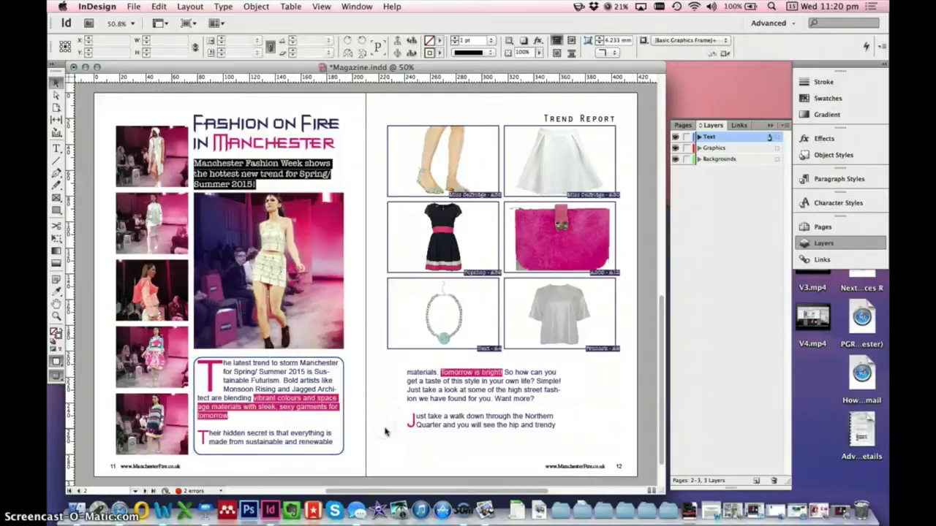
{"action": "left_click", "coordinate": [380, 333]}
{"action": "scroll", "coordinate": [423, 430], "scroll_direction": "down", "scroll_amount": 2}
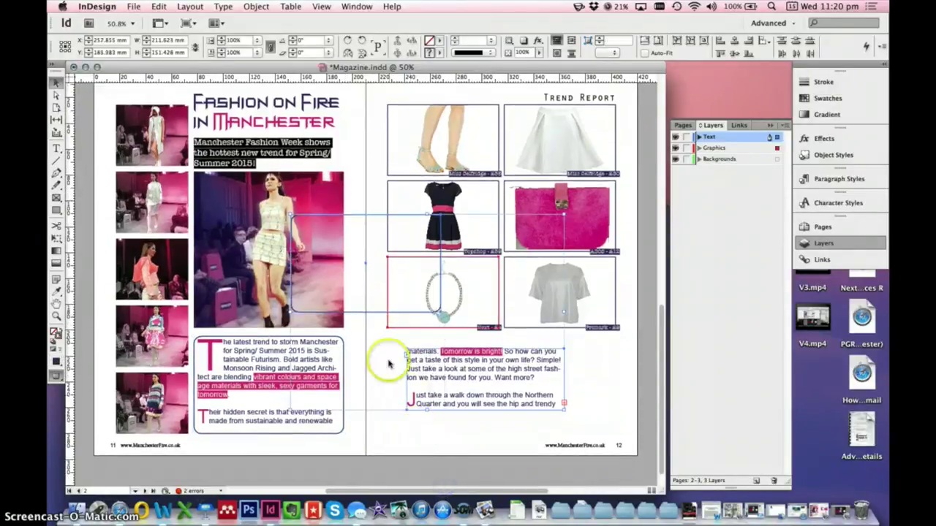
{"action": "left_click", "coordinate": [397, 426]}
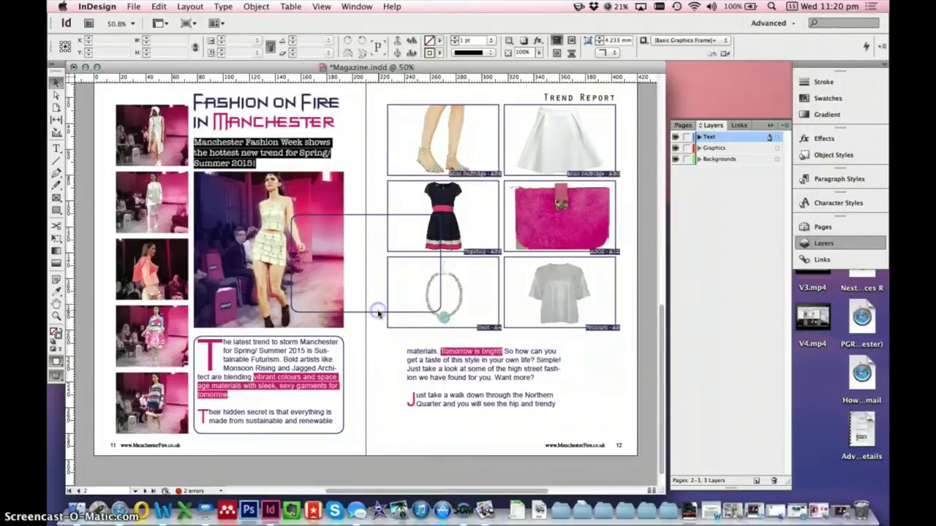
{"action": "left_click_drag", "start_coordinate": [378, 313], "coordinate": [468, 433]}
{"action": "left_click", "coordinate": [536, 394]}
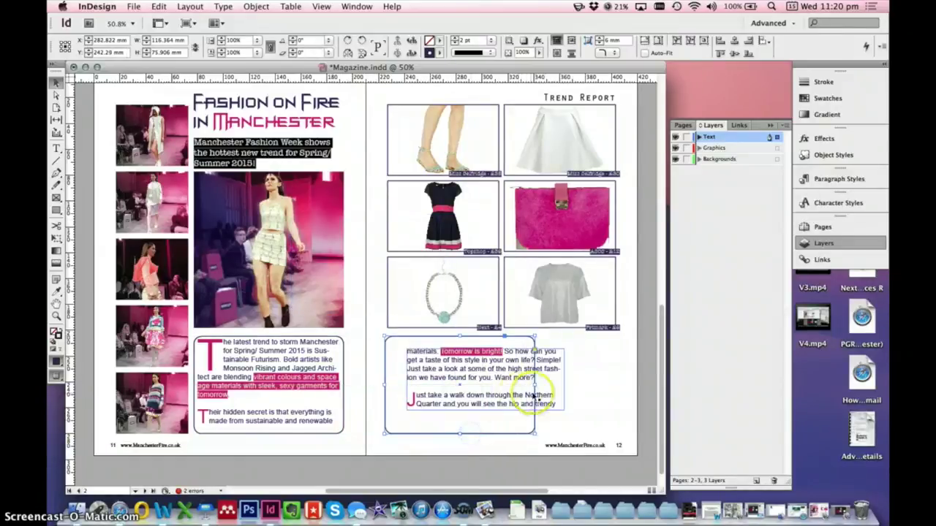
{"action": "left_click_drag", "start_coordinate": [534, 386], "coordinate": [614, 386]}
Move the page 12 text frame into the rounded box and enlarge it to about 168 by 68 mm
{"action": "left_click_drag", "start_coordinate": [490, 377], "coordinate": [460, 365]}
{"action": "left_click_drag", "start_coordinate": [549, 403], "coordinate": [608, 427]}
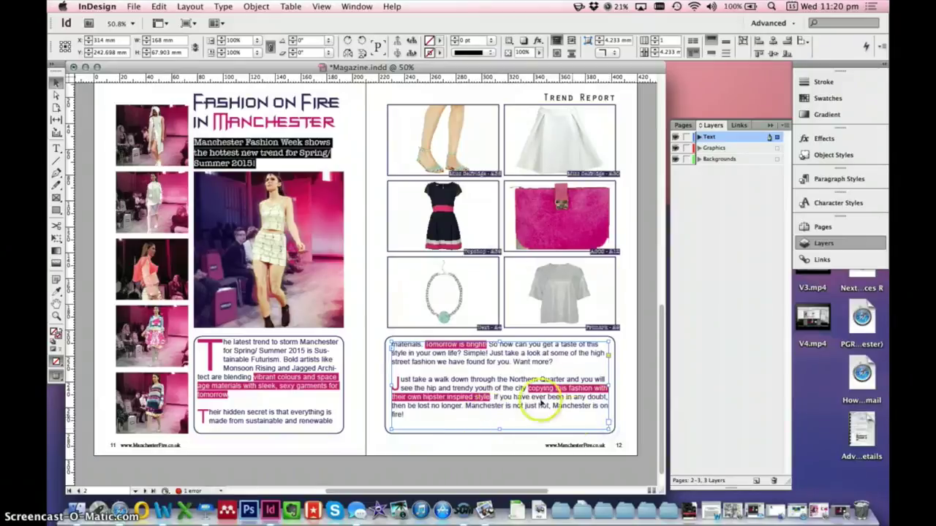
{"action": "left_click", "coordinate": [654, 398]}
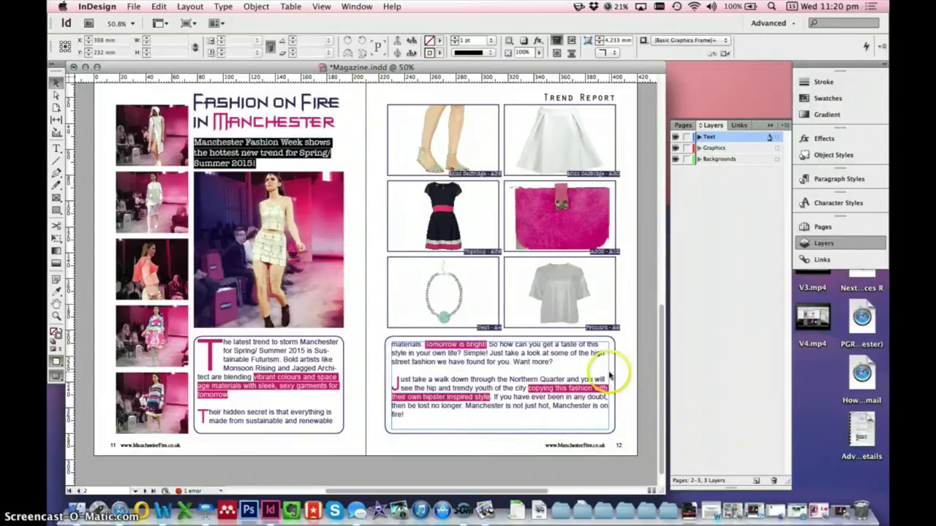
Create a text frame of about 59.5 by 9.7 mm at the foot of page 12, enter the author's name and apply the Sale Label character style
{"action": "left_click", "coordinate": [58, 147]}
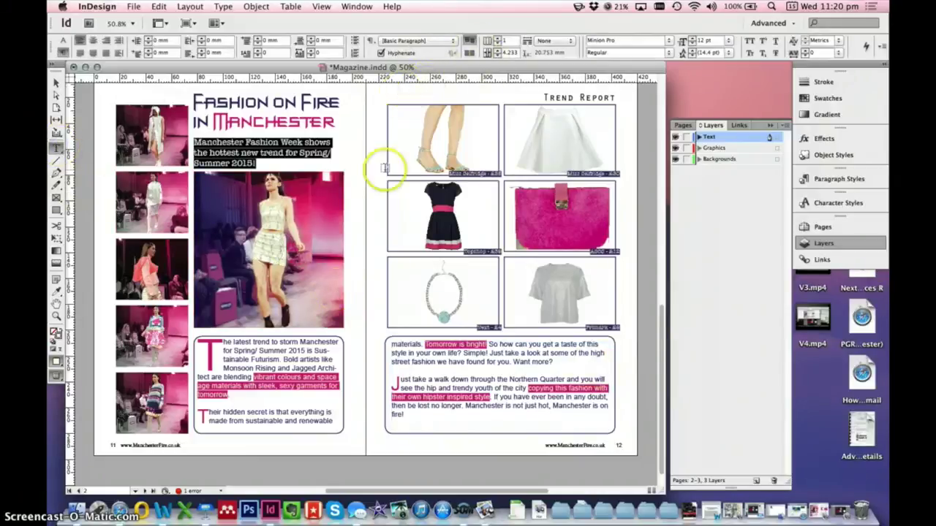
{"action": "left_click_drag", "start_coordinate": [370, 445], "coordinate": [445, 453]}
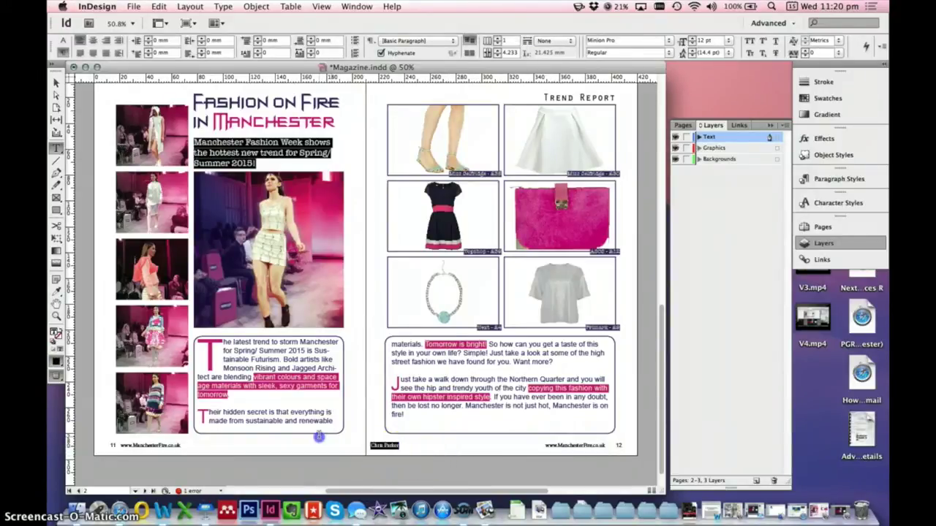
{"action": "left_click", "coordinate": [809, 202]}
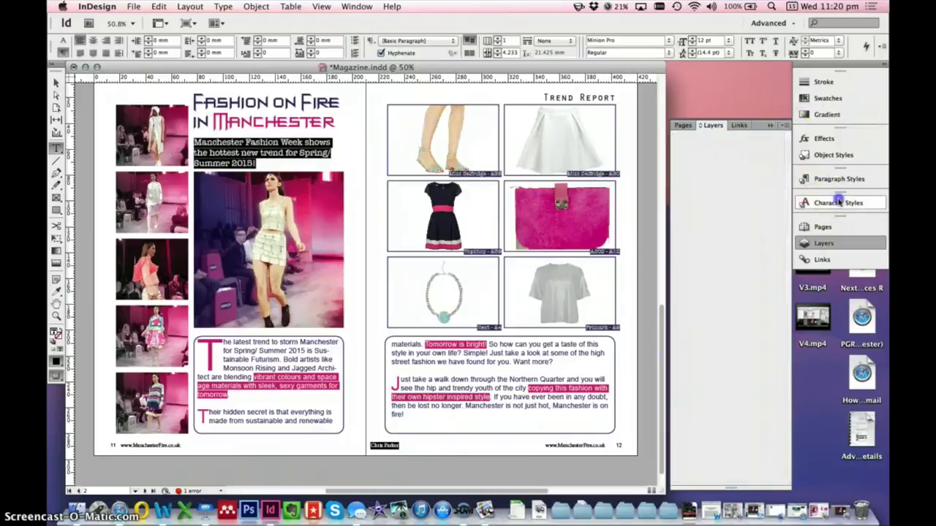
{"action": "left_click", "coordinate": [707, 230]}
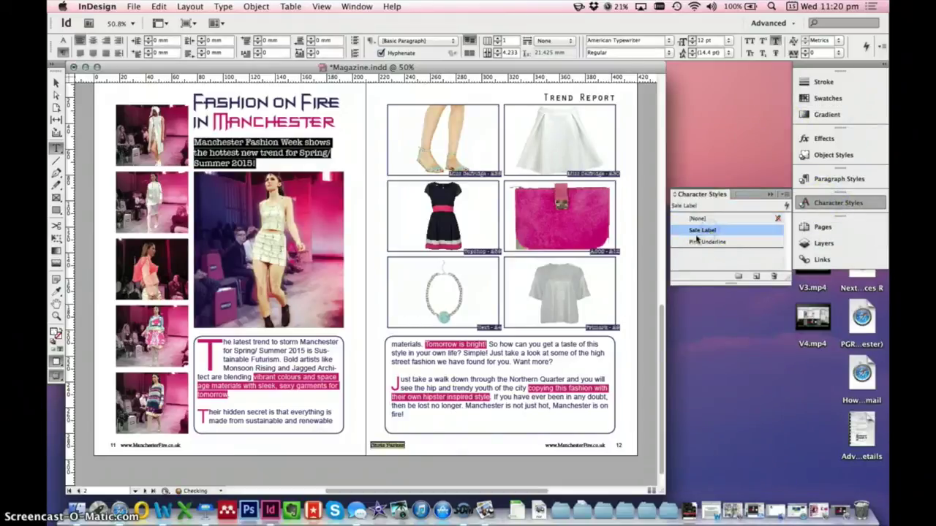
{"action": "left_click", "coordinate": [387, 445]}
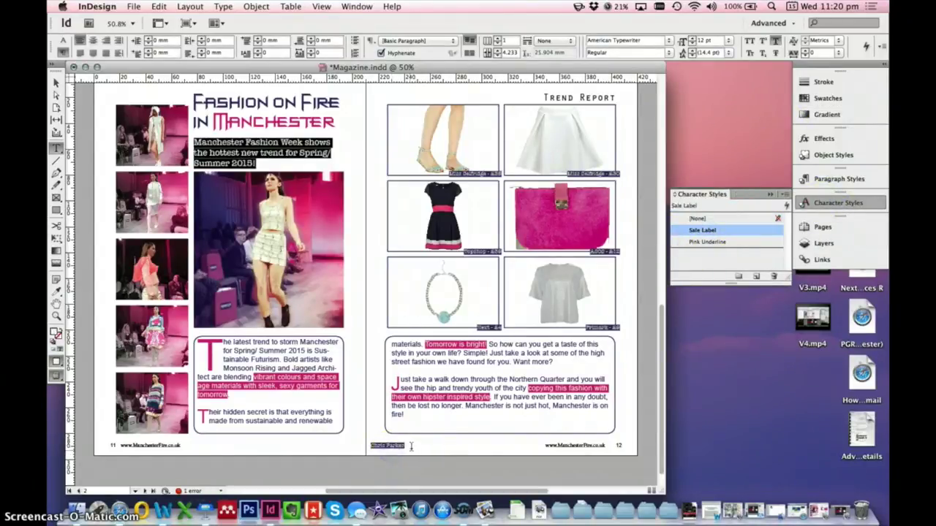
Right-align the author credit within its text frame
{"action": "left_click", "coordinate": [58, 83]}
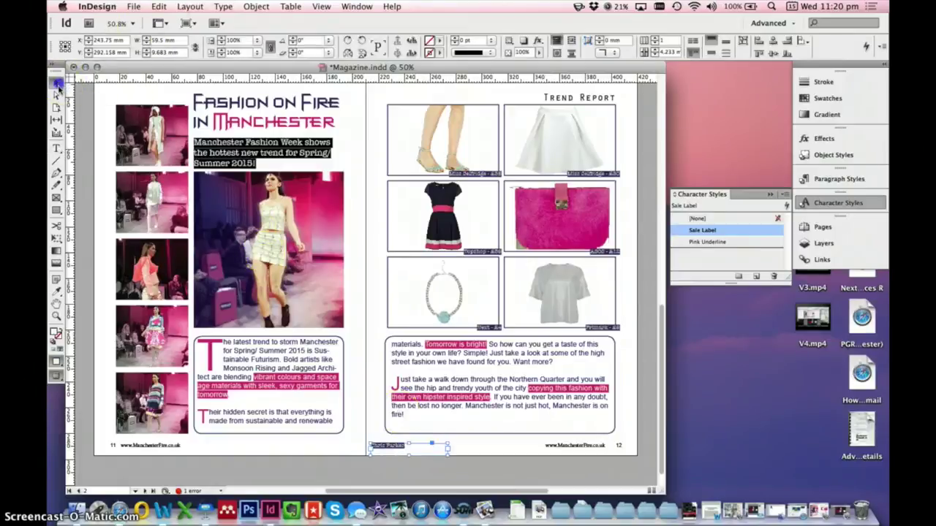
{"action": "left_click", "coordinate": [56, 147]}
{"action": "left_click", "coordinate": [397, 447]}
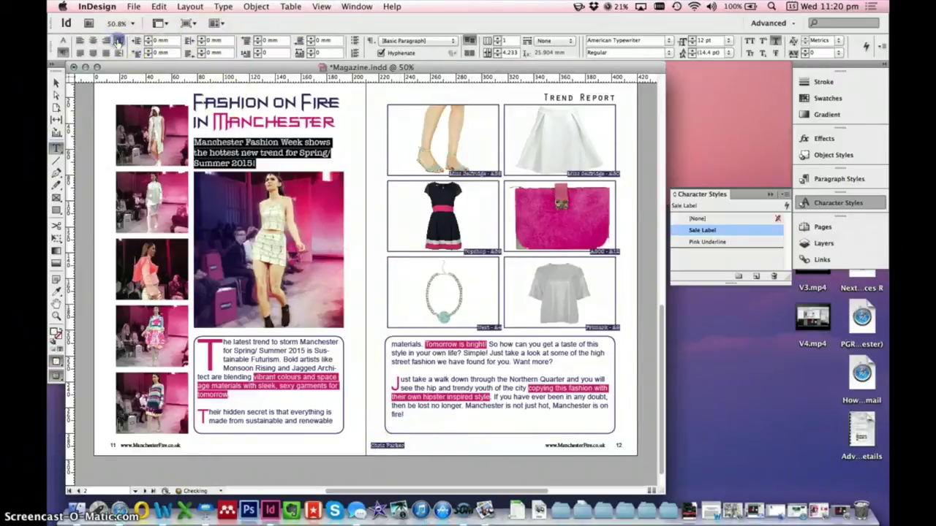
{"action": "left_click", "coordinate": [56, 82]}
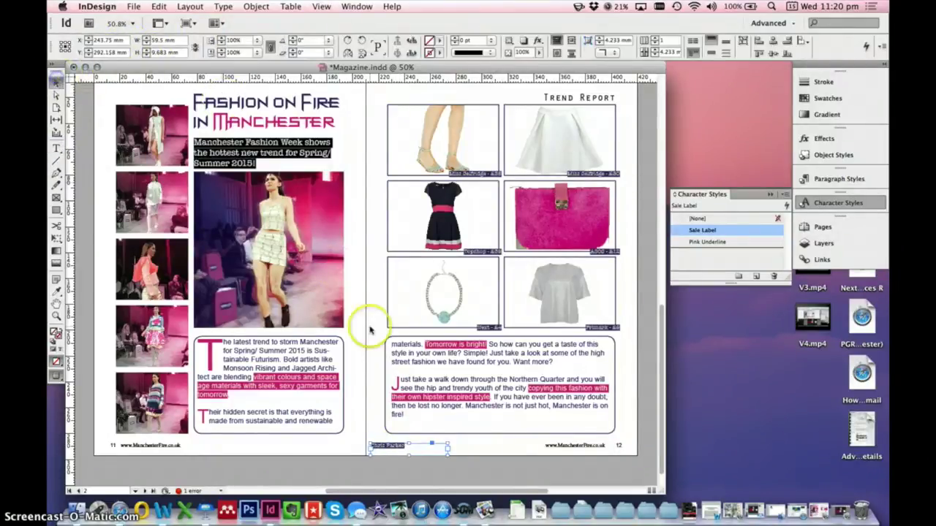
{"action": "left_click", "coordinate": [56, 147]}
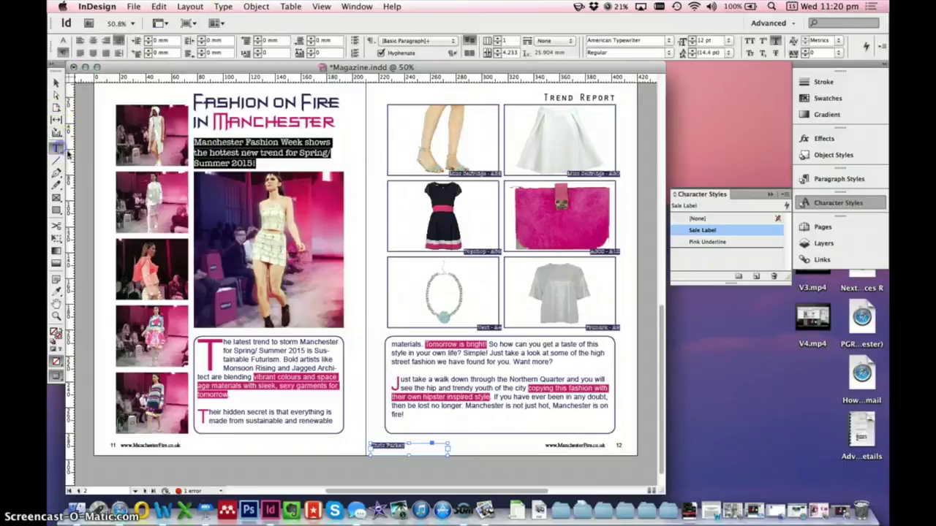
{"action": "left_click", "coordinate": [105, 40]}
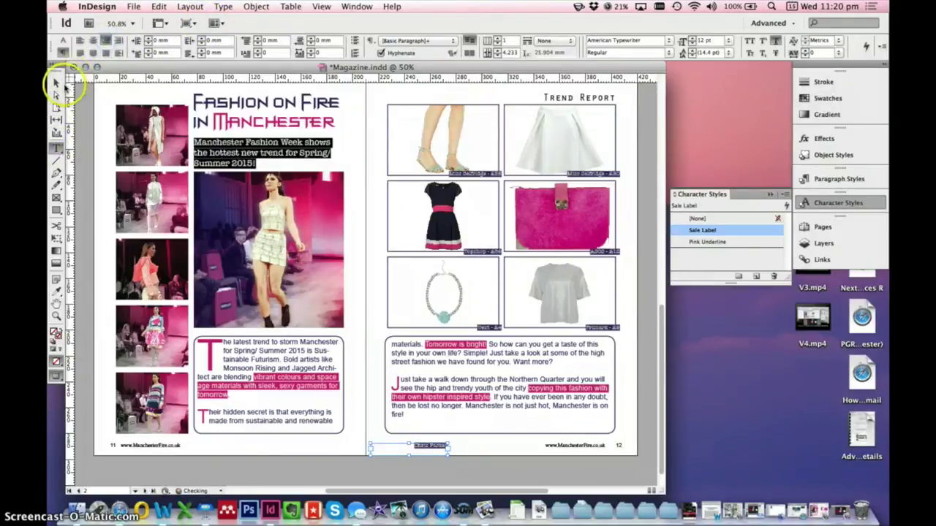
{"action": "left_click", "coordinate": [54, 83]}
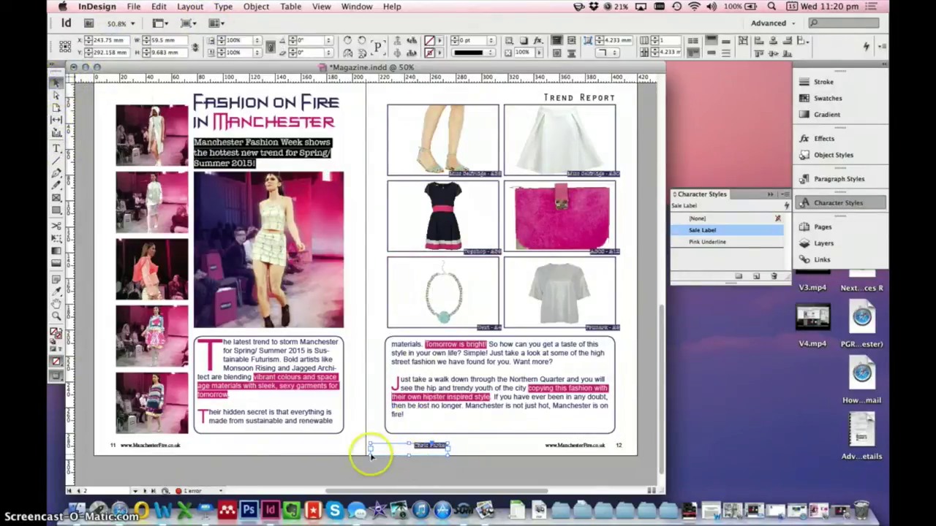
Move the author credit into the lower right corner of page 12's rounded box and resize its frame to about 42.8 by 10.5 mm
{"action": "left_click_drag", "start_coordinate": [366, 445], "coordinate": [606, 428]}
{"action": "left_click", "coordinate": [481, 448]}
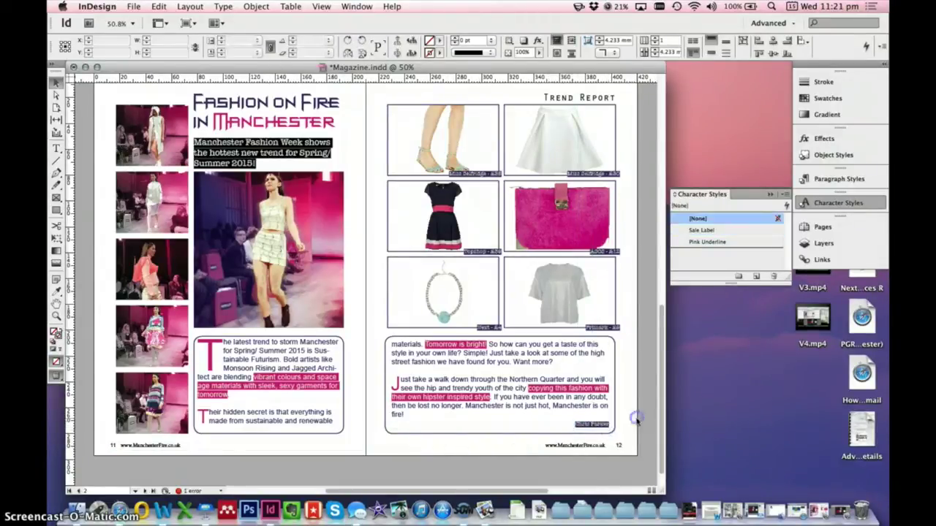
{"action": "left_click", "coordinate": [589, 431]}
{"action": "left_click", "coordinate": [584, 427]}
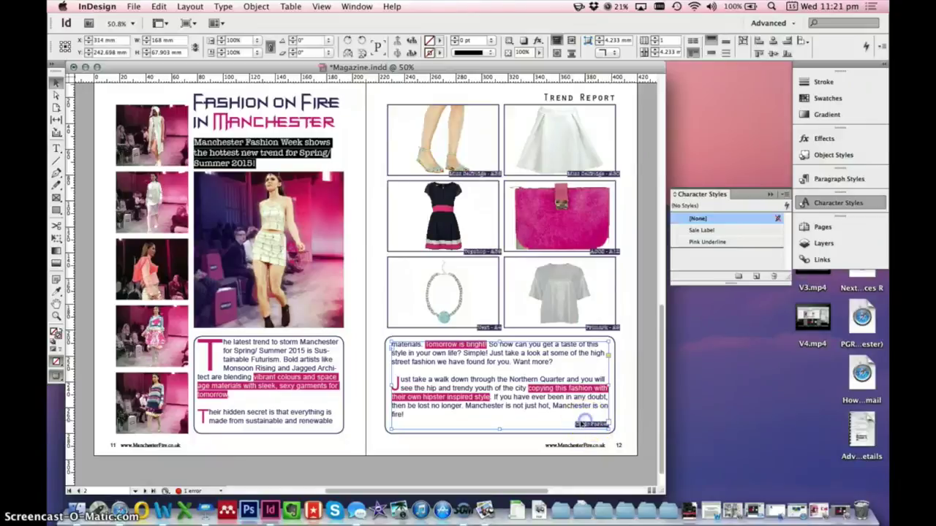
{"action": "left_click", "coordinate": [581, 426]}
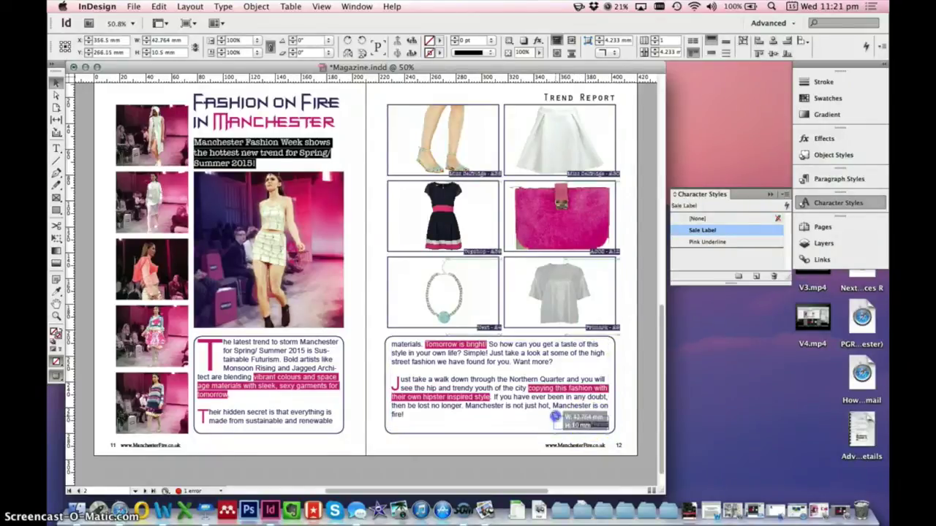
Set the author credit's font size to 16 pt and shift its frame slightly lower in the rounded box
{"action": "double_click", "coordinate": [574, 422]}
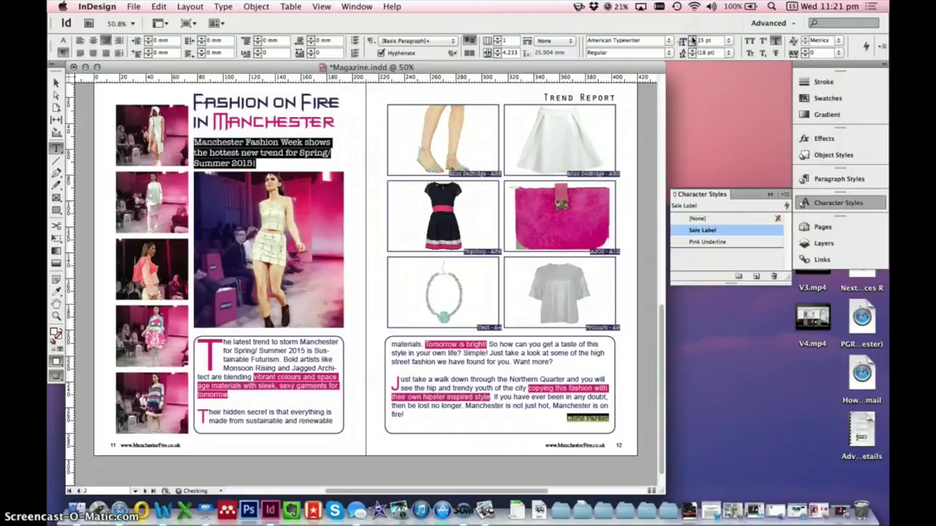
{"action": "left_click", "coordinate": [691, 39]}
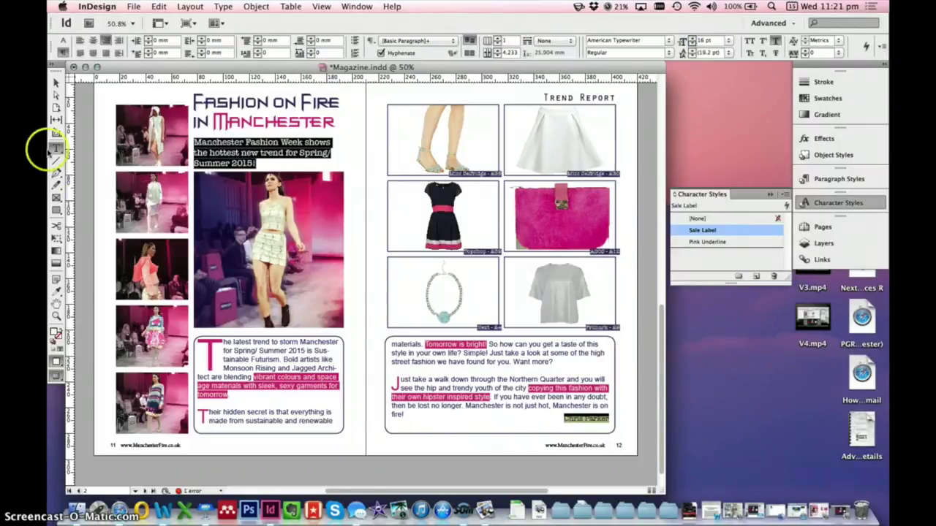
{"action": "left_click", "coordinate": [55, 81]}
{"action": "left_click", "coordinate": [567, 425]}
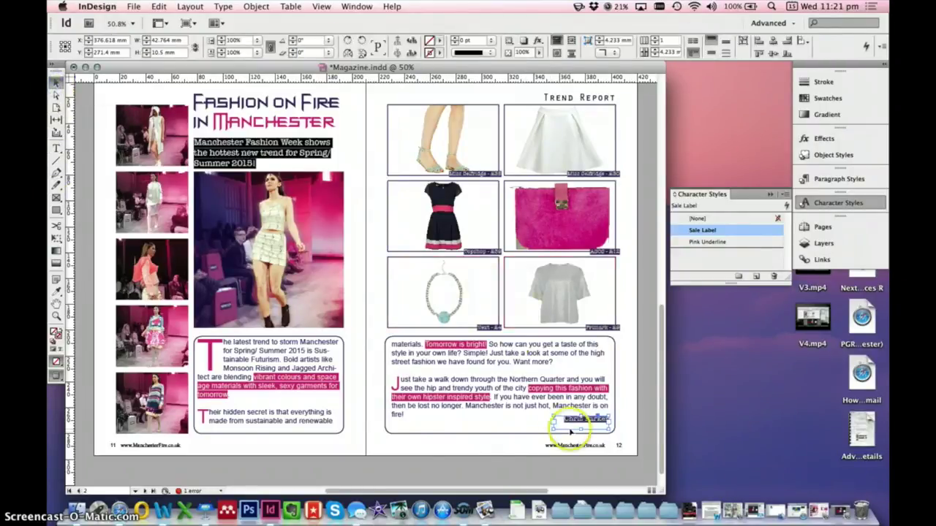
{"action": "left_click", "coordinate": [487, 451]}
{"action": "left_click_drag", "start_coordinate": [592, 425], "coordinate": [585, 428]}
{"action": "left_click", "coordinate": [633, 432]}
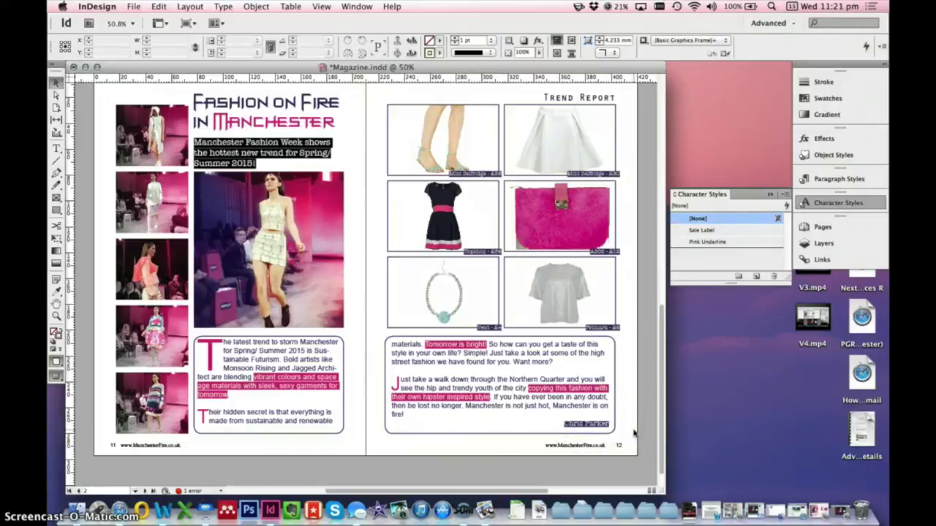
Set the stroke colour of all six product image frames on page 12 to the pink swatch R=192 G=23 B=114
{"action": "left_click", "coordinate": [395, 150]}
{"action": "left_click", "coordinate": [394, 223], "text": "shift"}
{"action": "left_click", "coordinate": [404, 269], "text": "shift"}
{"action": "left_click", "coordinate": [506, 150], "text": "shift"}
{"action": "left_click", "coordinate": [509, 198], "text": "shift"}
{"action": "left_click", "coordinate": [511, 266], "text": "shift"}
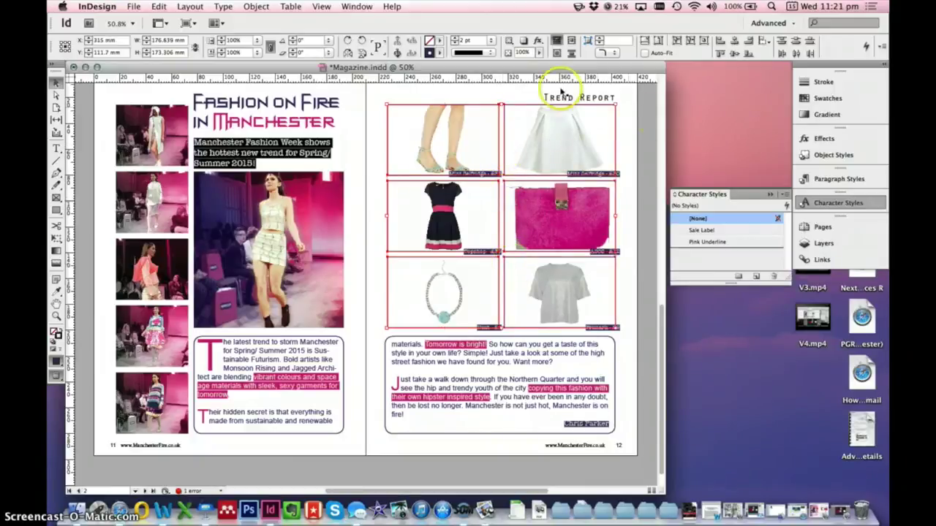
{"action": "left_click", "coordinate": [437, 52]}
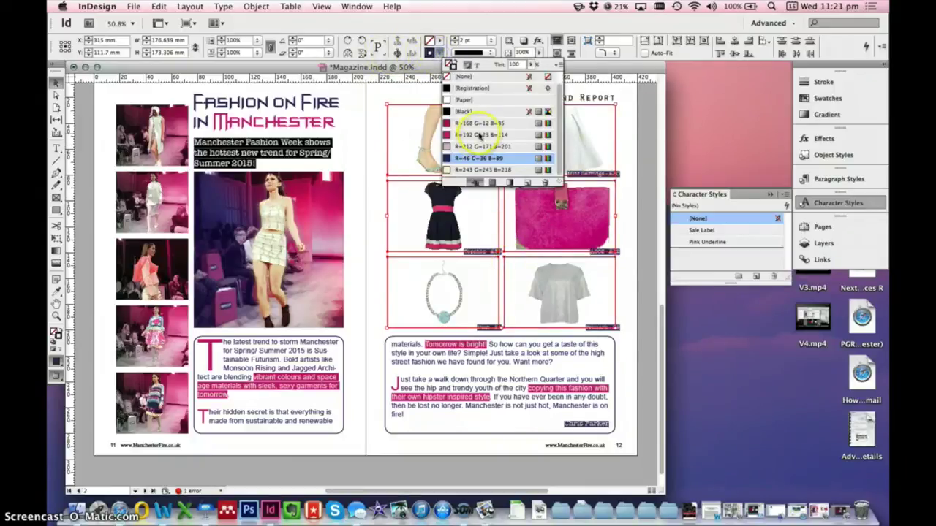
{"action": "left_click", "coordinate": [479, 135]}
{"action": "left_click", "coordinate": [372, 110]}
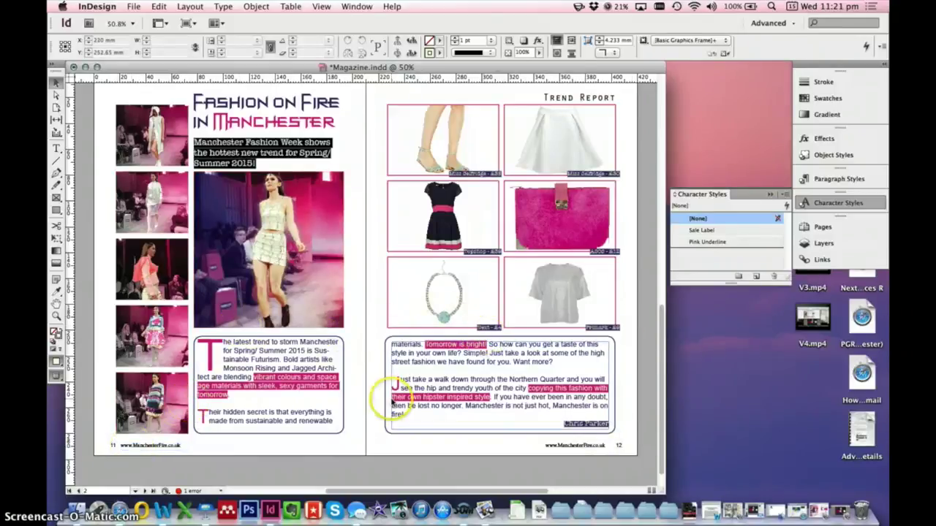
{"action": "left_click", "coordinate": [561, 96]}
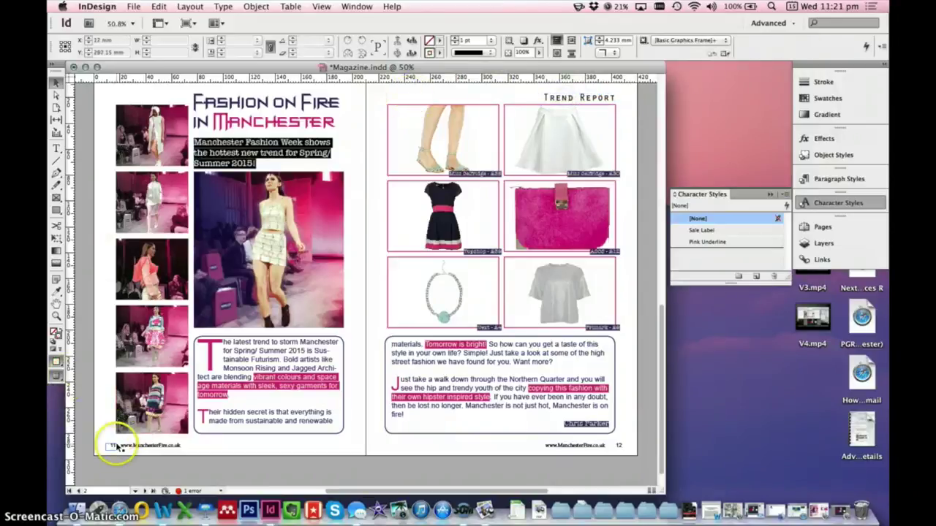
{"action": "left_click", "coordinate": [146, 448]}
{"action": "left_click", "coordinate": [108, 446]}
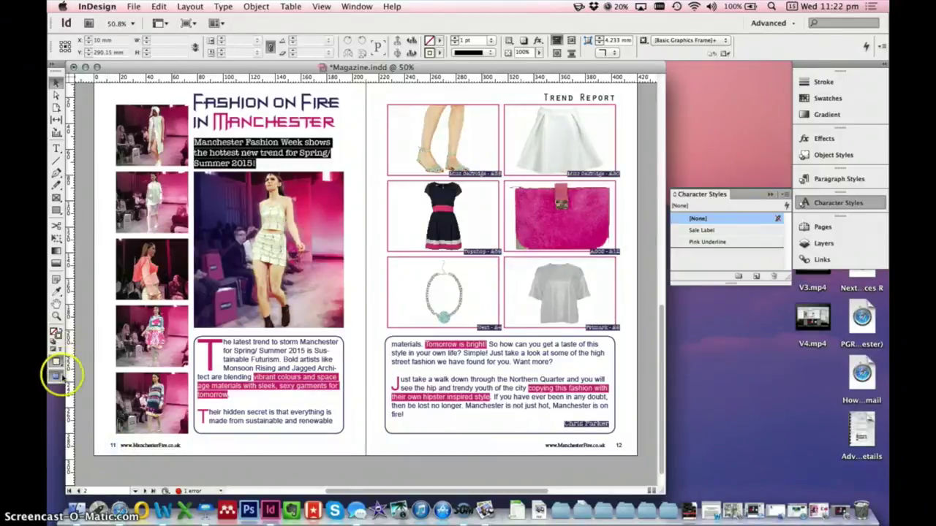
{"action": "left_click", "coordinate": [655, 69]}
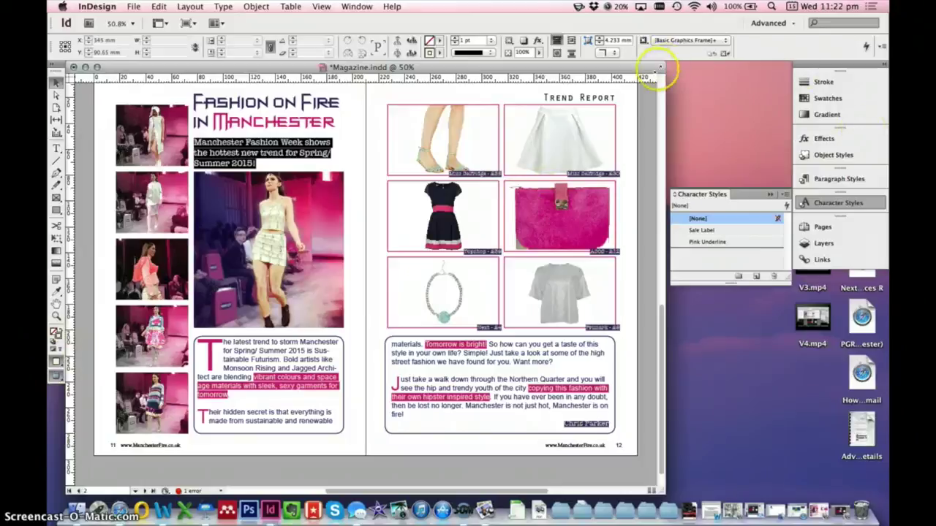
Go to page 1 and switch to the Normal screen mode to examine its margins, columns and bleed
{"action": "left_click", "coordinate": [820, 228]}
{"action": "left_click", "coordinate": [730, 187]}
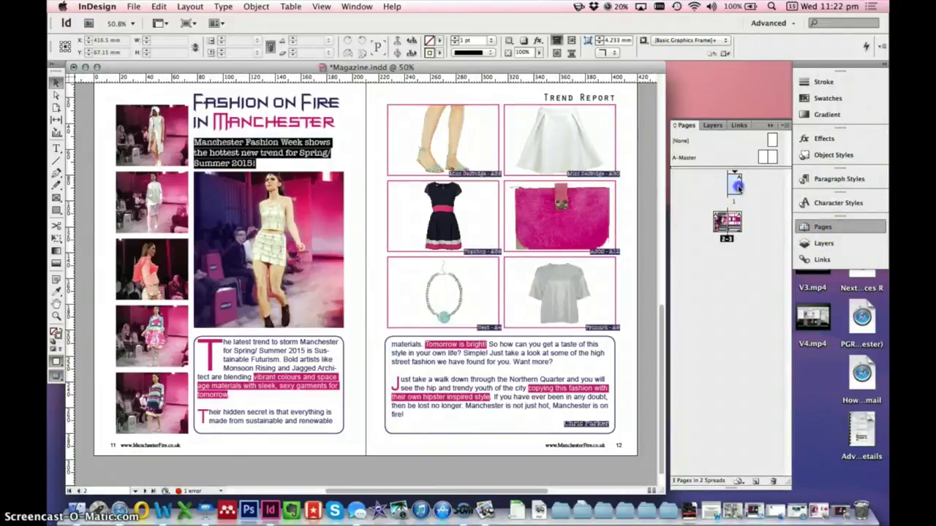
{"action": "double_click", "coordinate": [735, 186]}
{"action": "left_click", "coordinate": [357, 145]}
{"action": "left_click_drag", "start_coordinate": [60, 378], "coordinate": [82, 372]}
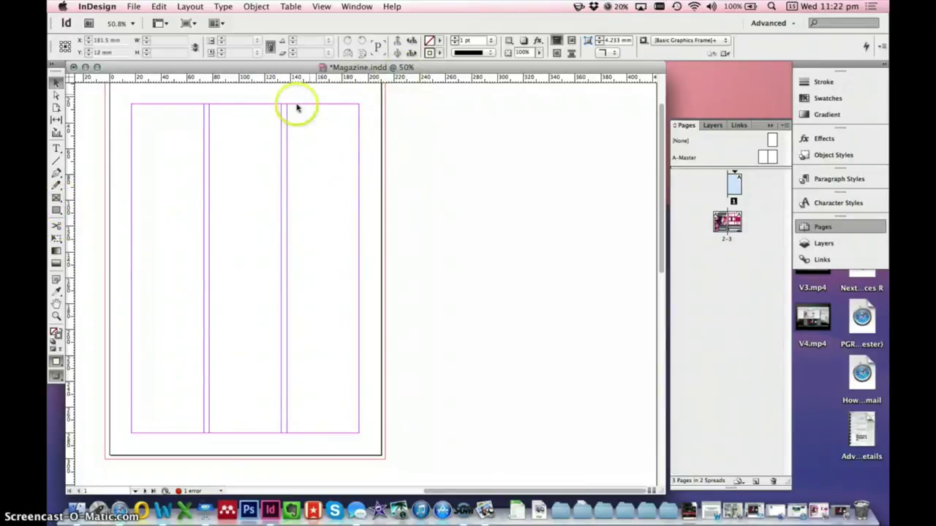
{"action": "scroll", "coordinate": [290, 139], "scroll_direction": "up", "scroll_amount": 4}
{"action": "scroll", "coordinate": [290, 136], "scroll_direction": "down", "scroll_amount": 2}
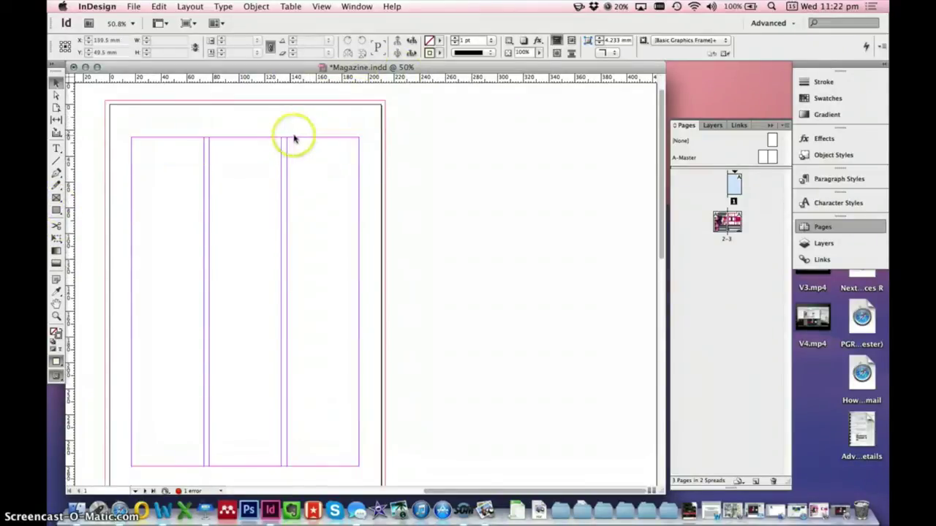
Return to the 2-3 spread and narrow the page 12 rounded box to about 176.5 mm so its left edge meets the margin
{"action": "double_click", "coordinate": [726, 221]}
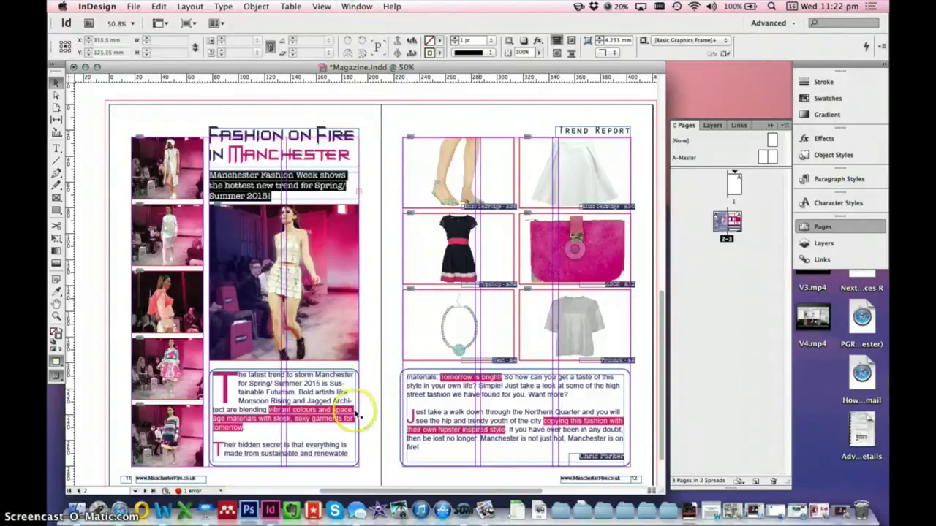
{"action": "left_click", "coordinate": [399, 386]}
{"action": "left_click_drag", "start_coordinate": [399, 417], "coordinate": [401, 416]}
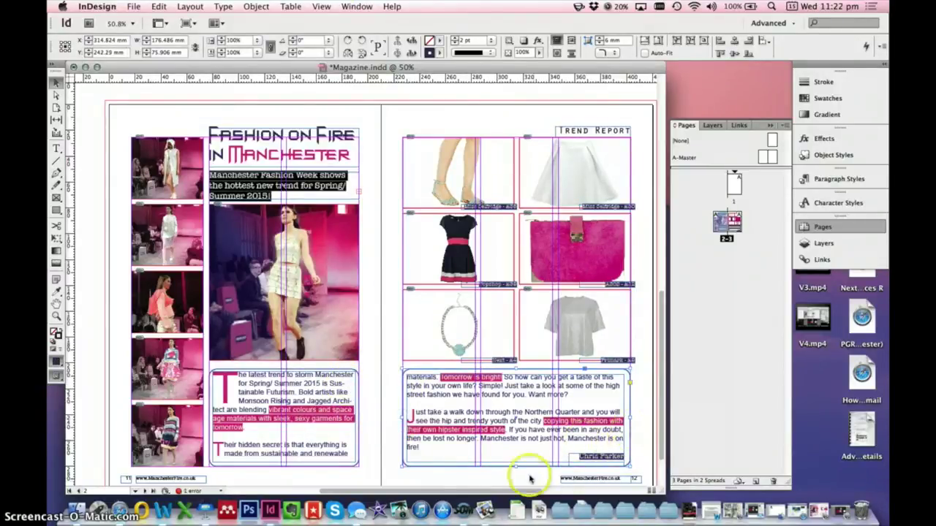
{"action": "left_click", "coordinate": [58, 85]}
{"action": "left_click", "coordinate": [401, 112]}
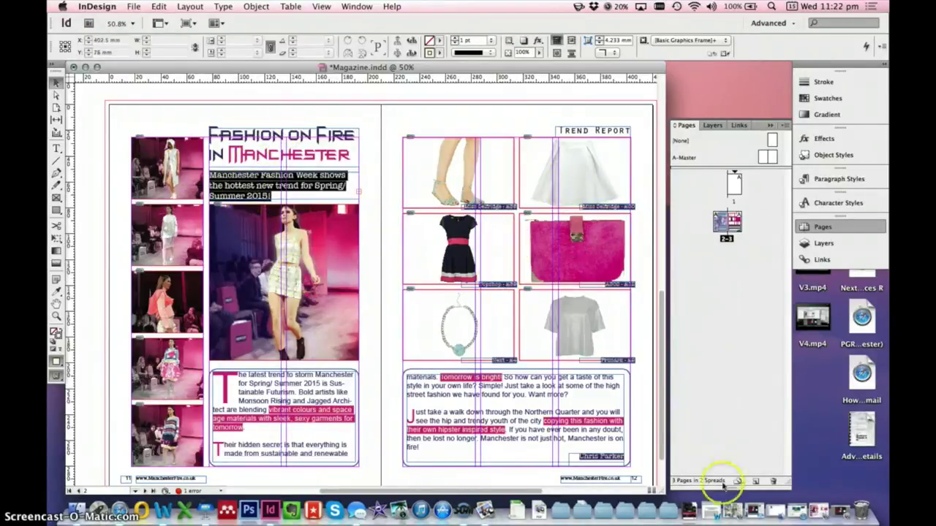
Examine the reference image Example Spread2.jpg in Preview, and return to the InDesign spread in the Preview screen mode for comparison
{"action": "left_click", "coordinate": [824, 509]}
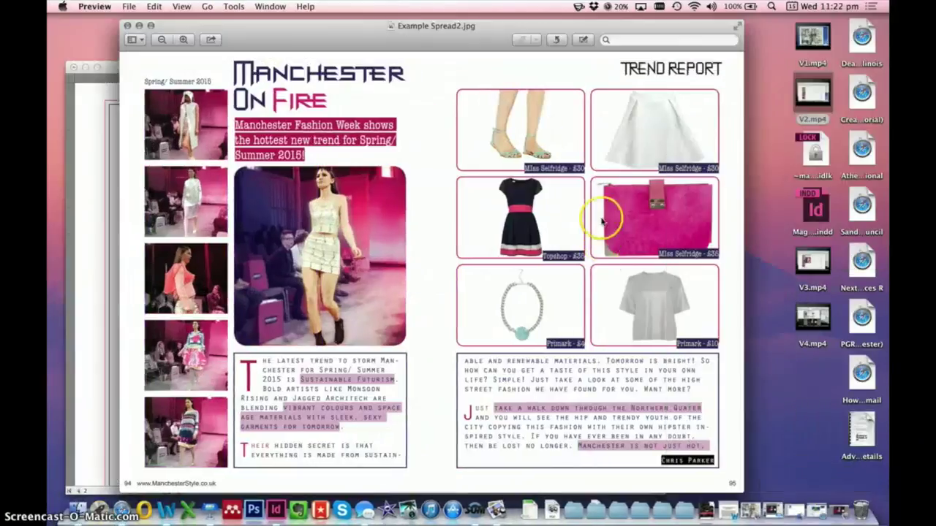
{"action": "left_click_drag", "start_coordinate": [486, 36], "coordinate": [547, 42]}
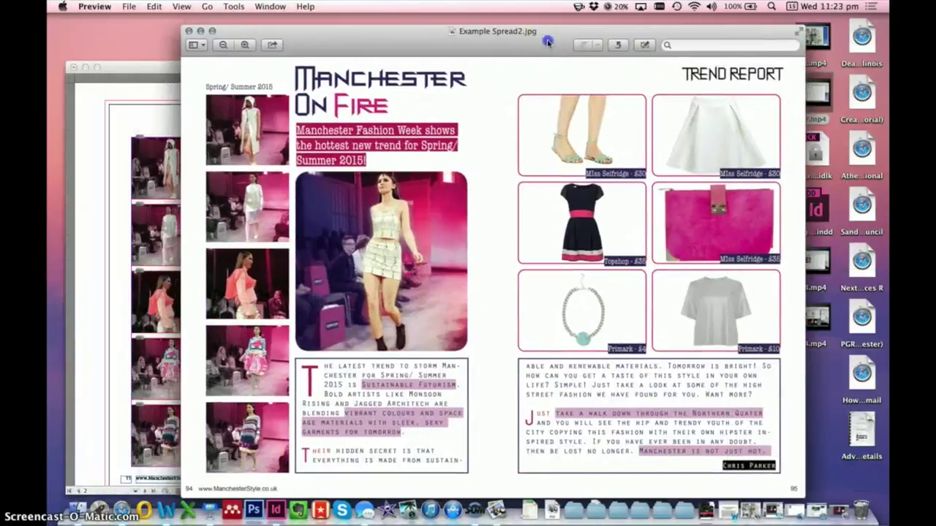
{"action": "left_click", "coordinate": [162, 79]}
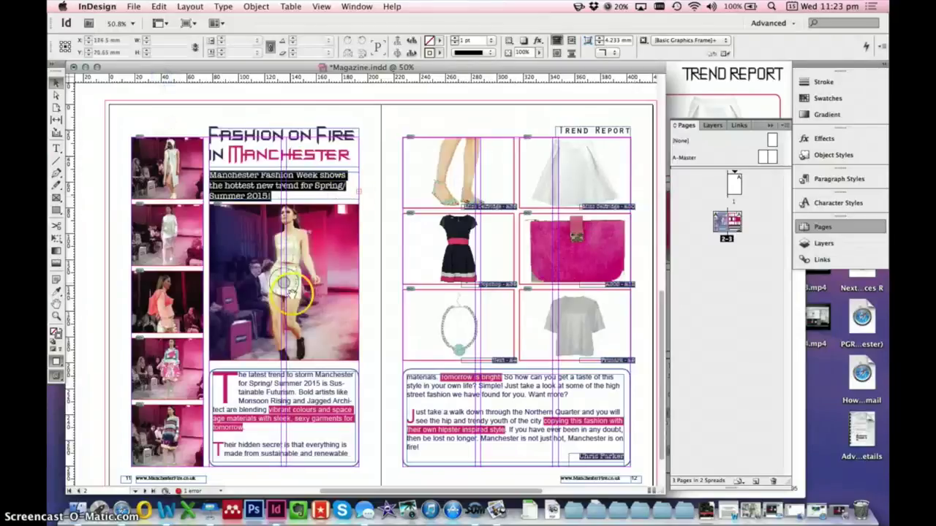
{"action": "left_click_drag", "start_coordinate": [52, 376], "coordinate": [89, 390]}
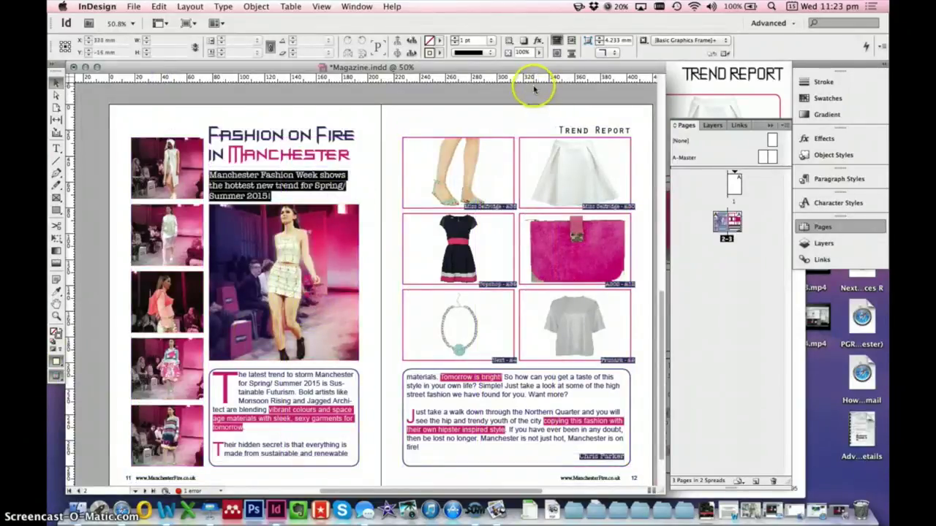